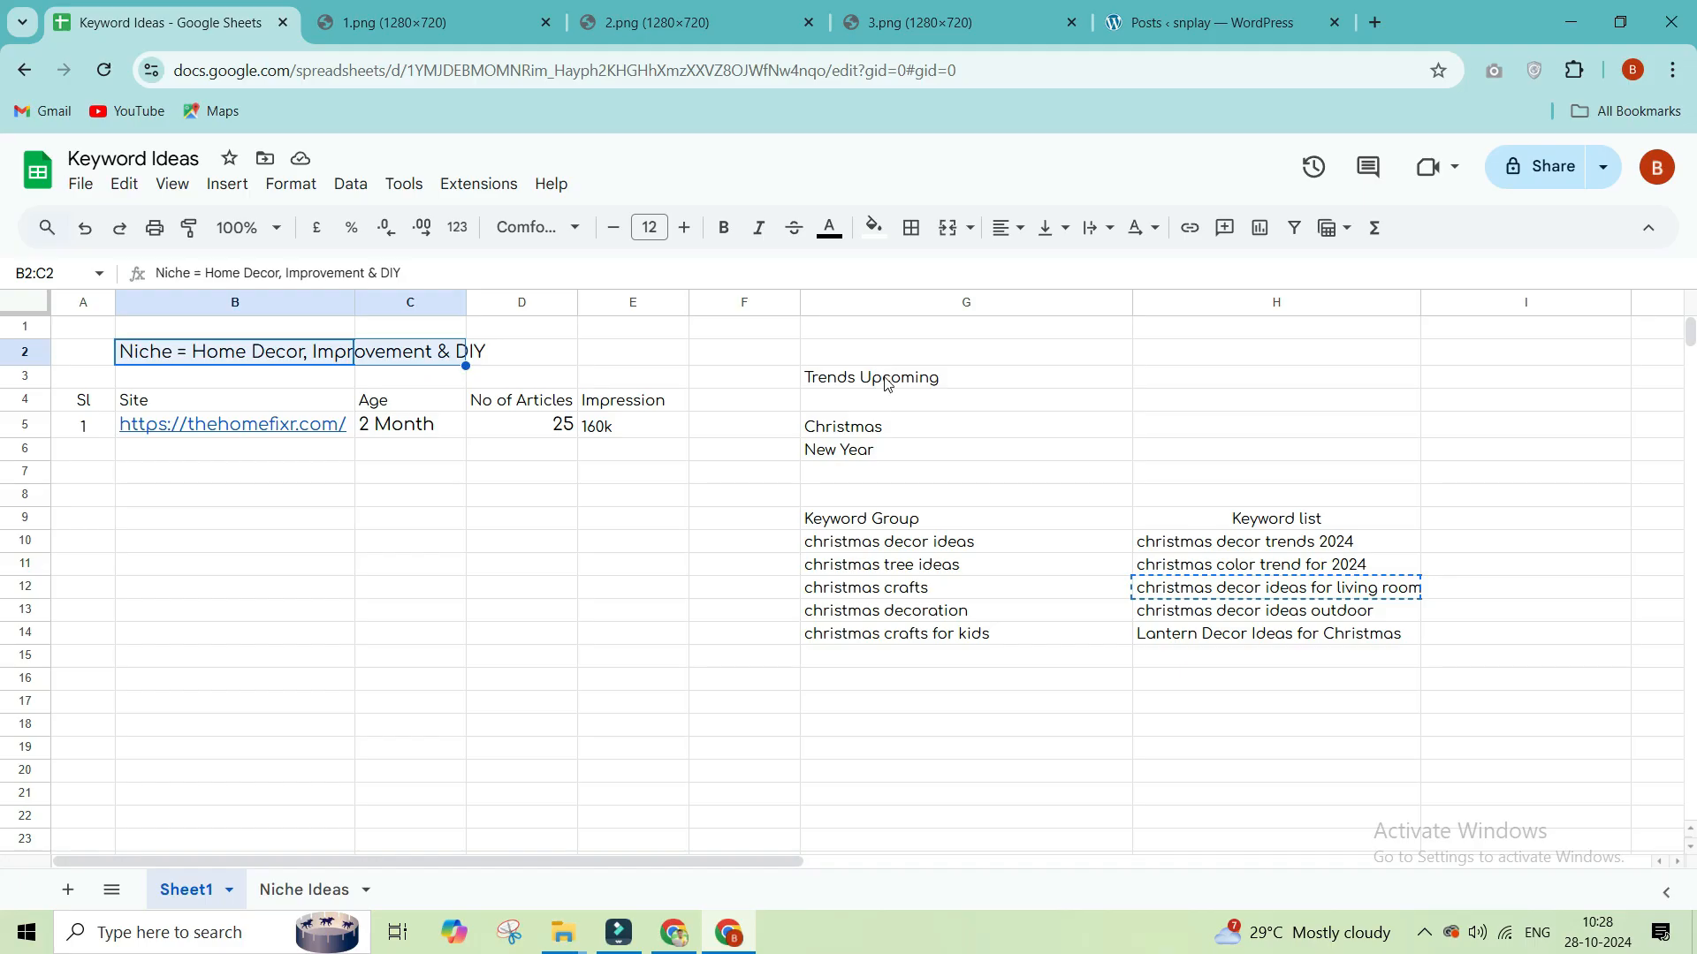
Step: Review the upcoming trends, keyword groups and keyword list recorded for the home decor niche
{"action": "left_click", "coordinate": [910, 379]}
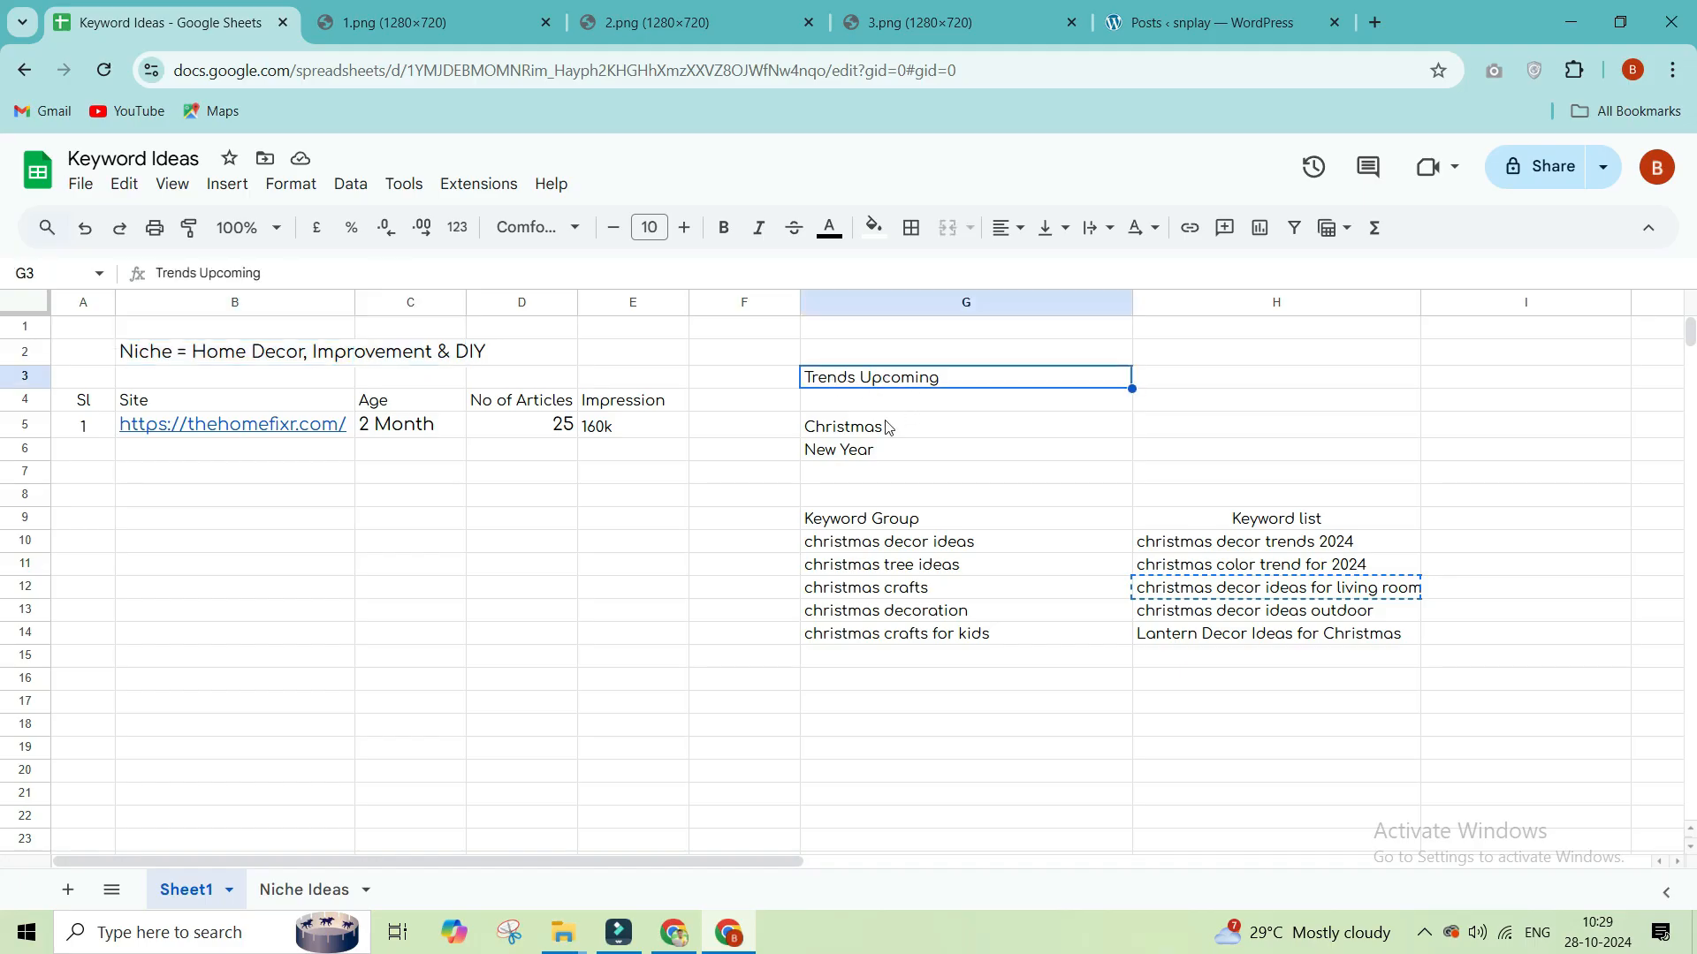
{"action": "left_click_drag", "start_coordinate": [897, 428], "coordinate": [897, 455]}
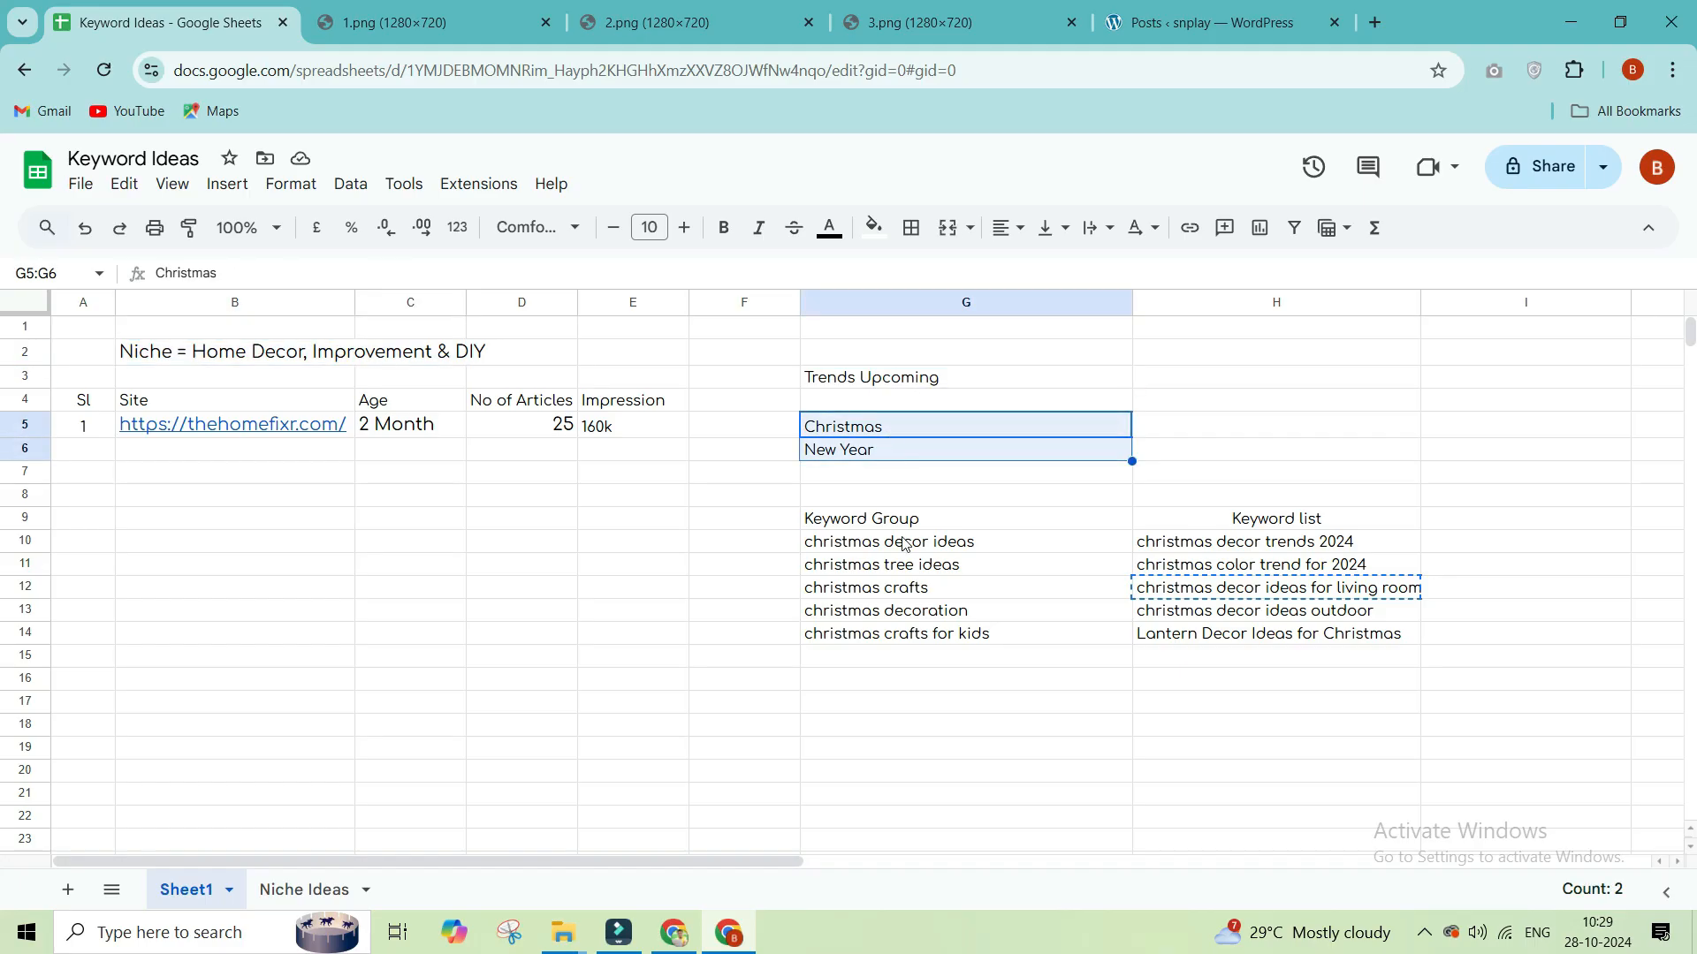
{"action": "left_click_drag", "start_coordinate": [876, 521], "coordinate": [902, 651]}
{"action": "left_click", "coordinate": [901, 722]}
{"action": "left_click_drag", "start_coordinate": [1249, 523], "coordinate": [1251, 636]}
{"action": "left_click", "coordinate": [953, 741]}
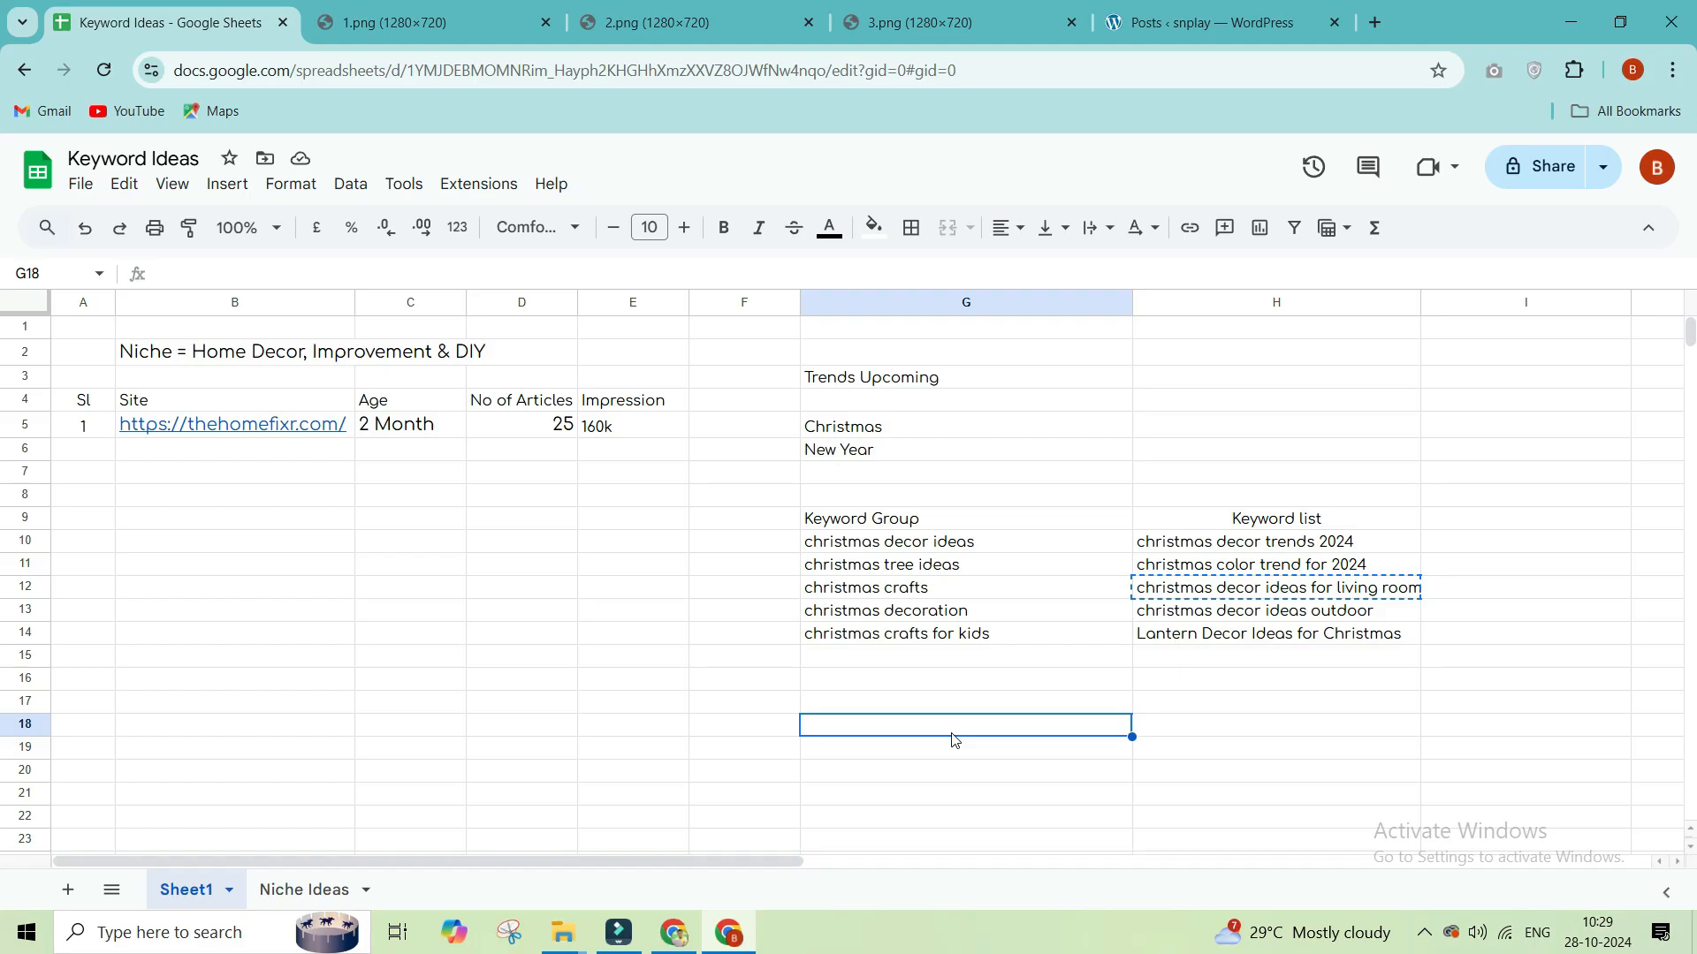
Step: Look over the content writing outline in 3.png and return to the Keyword Ideas sheet
{"action": "left_click", "coordinate": [959, 7]}
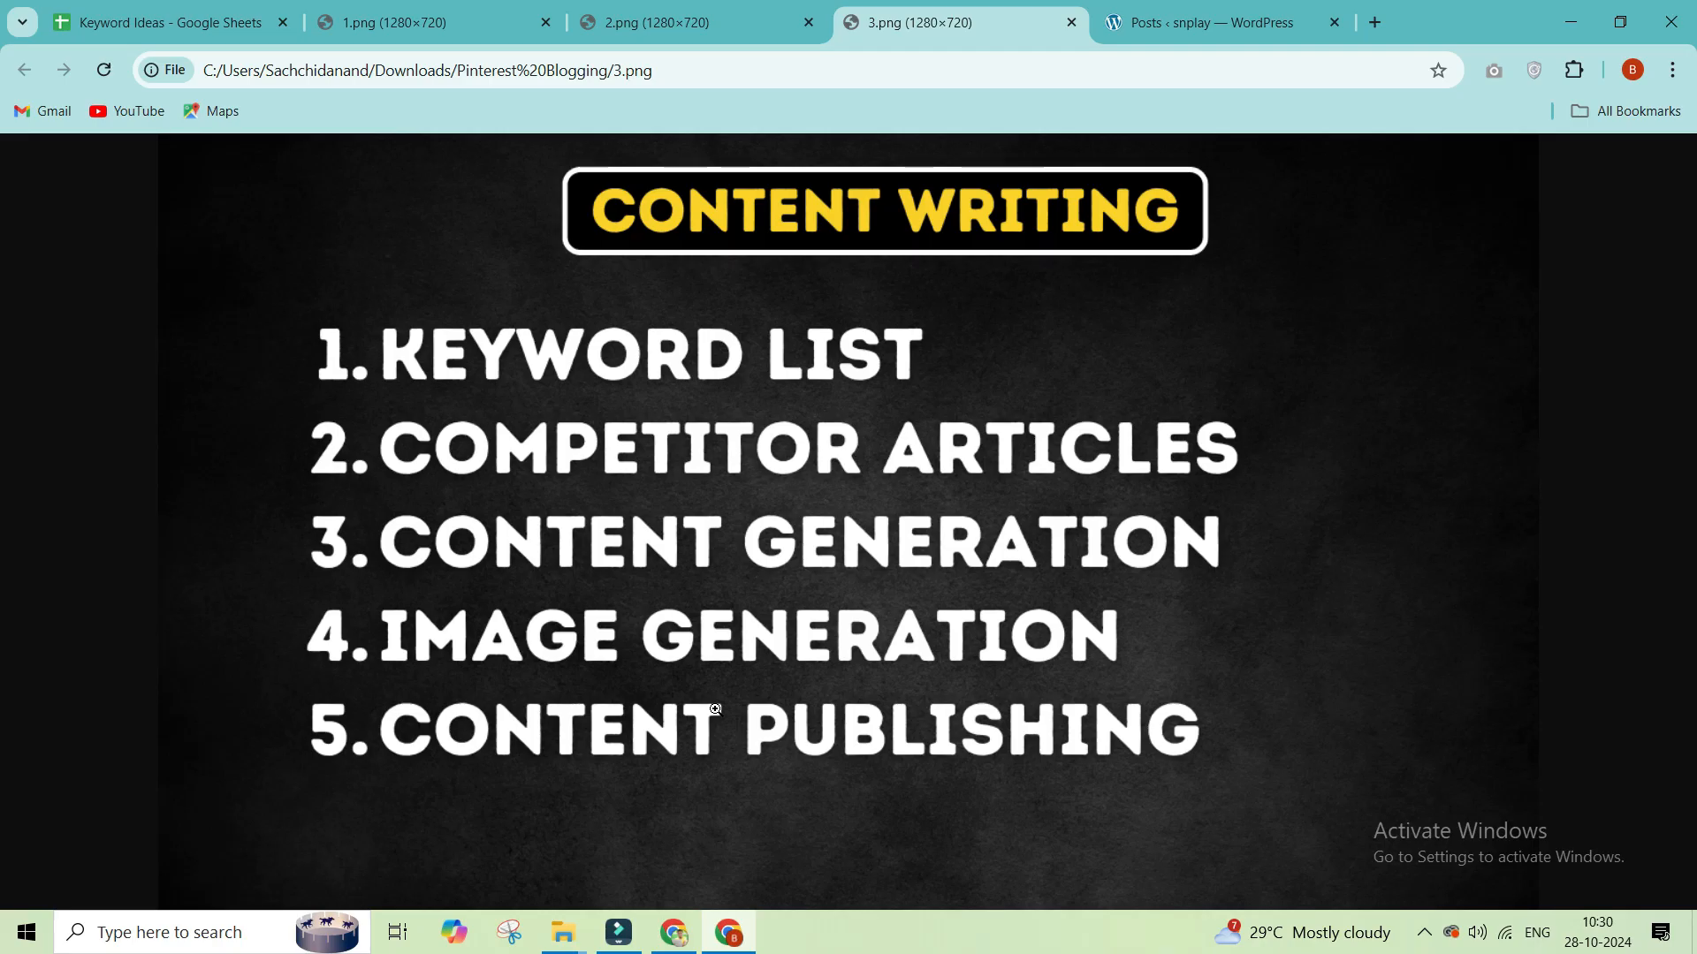
{"action": "left_click", "coordinate": [168, 22]}
{"action": "left_click", "coordinate": [508, 525]}
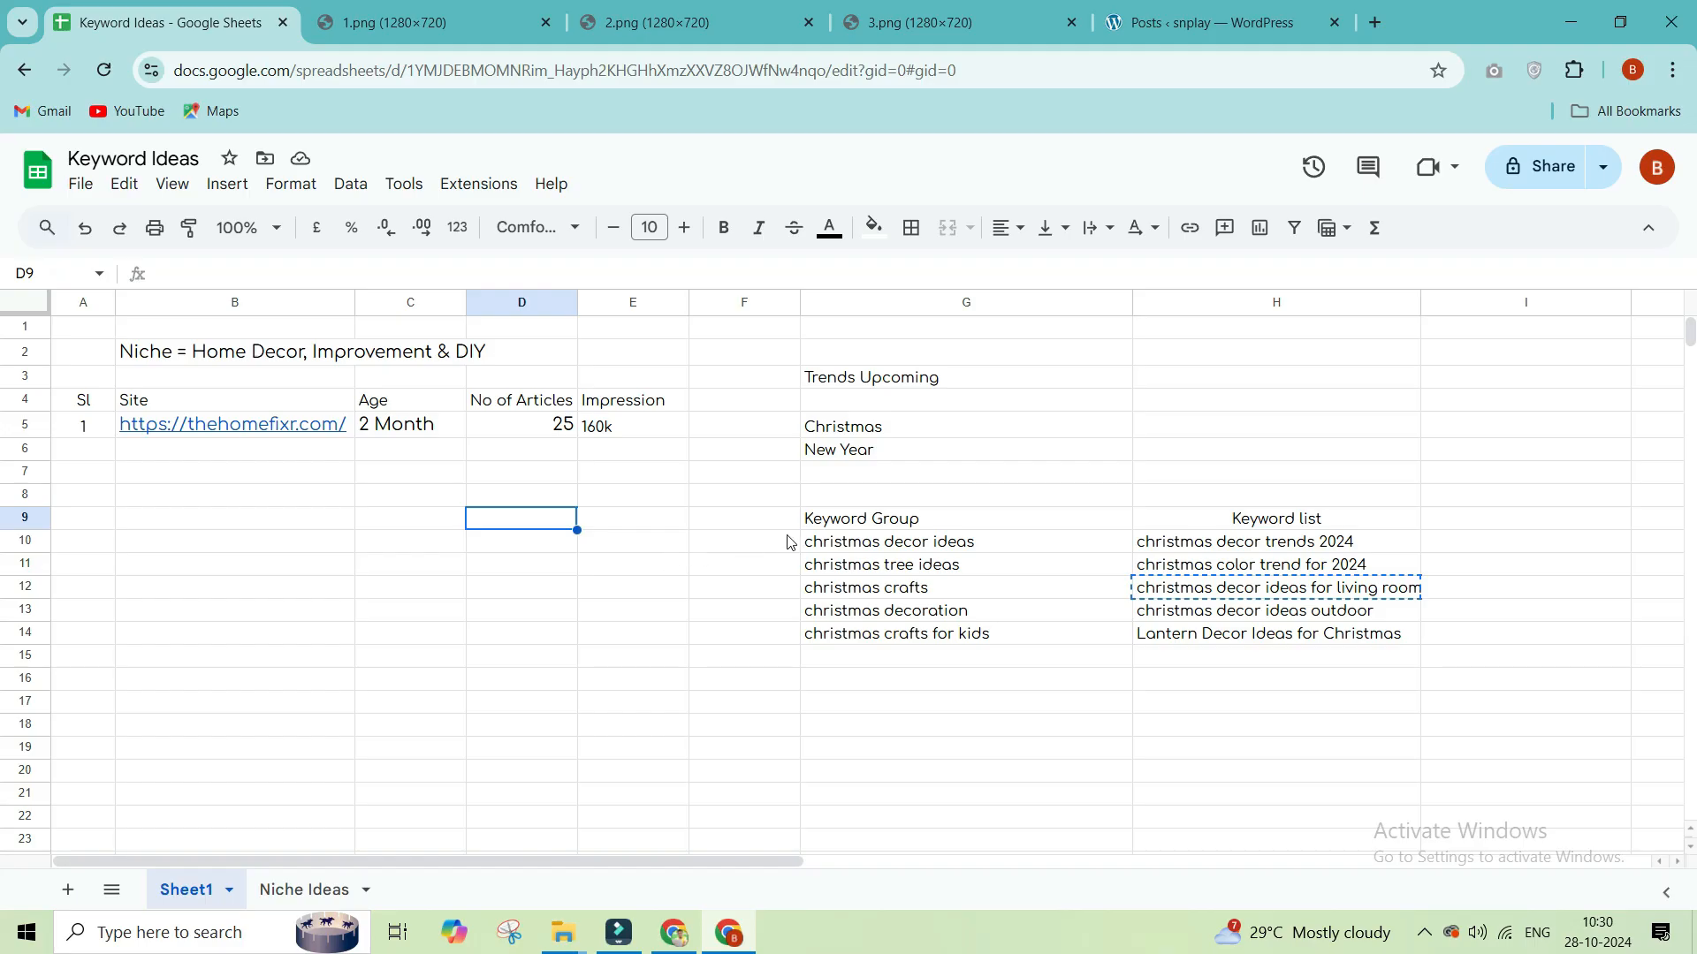
Step: Examine the Christmas entries in the Keyword Group and Keyword list columns
{"action": "left_click", "coordinate": [970, 527]}
{"action": "left_click_drag", "start_coordinate": [970, 529], "coordinate": [980, 702]}
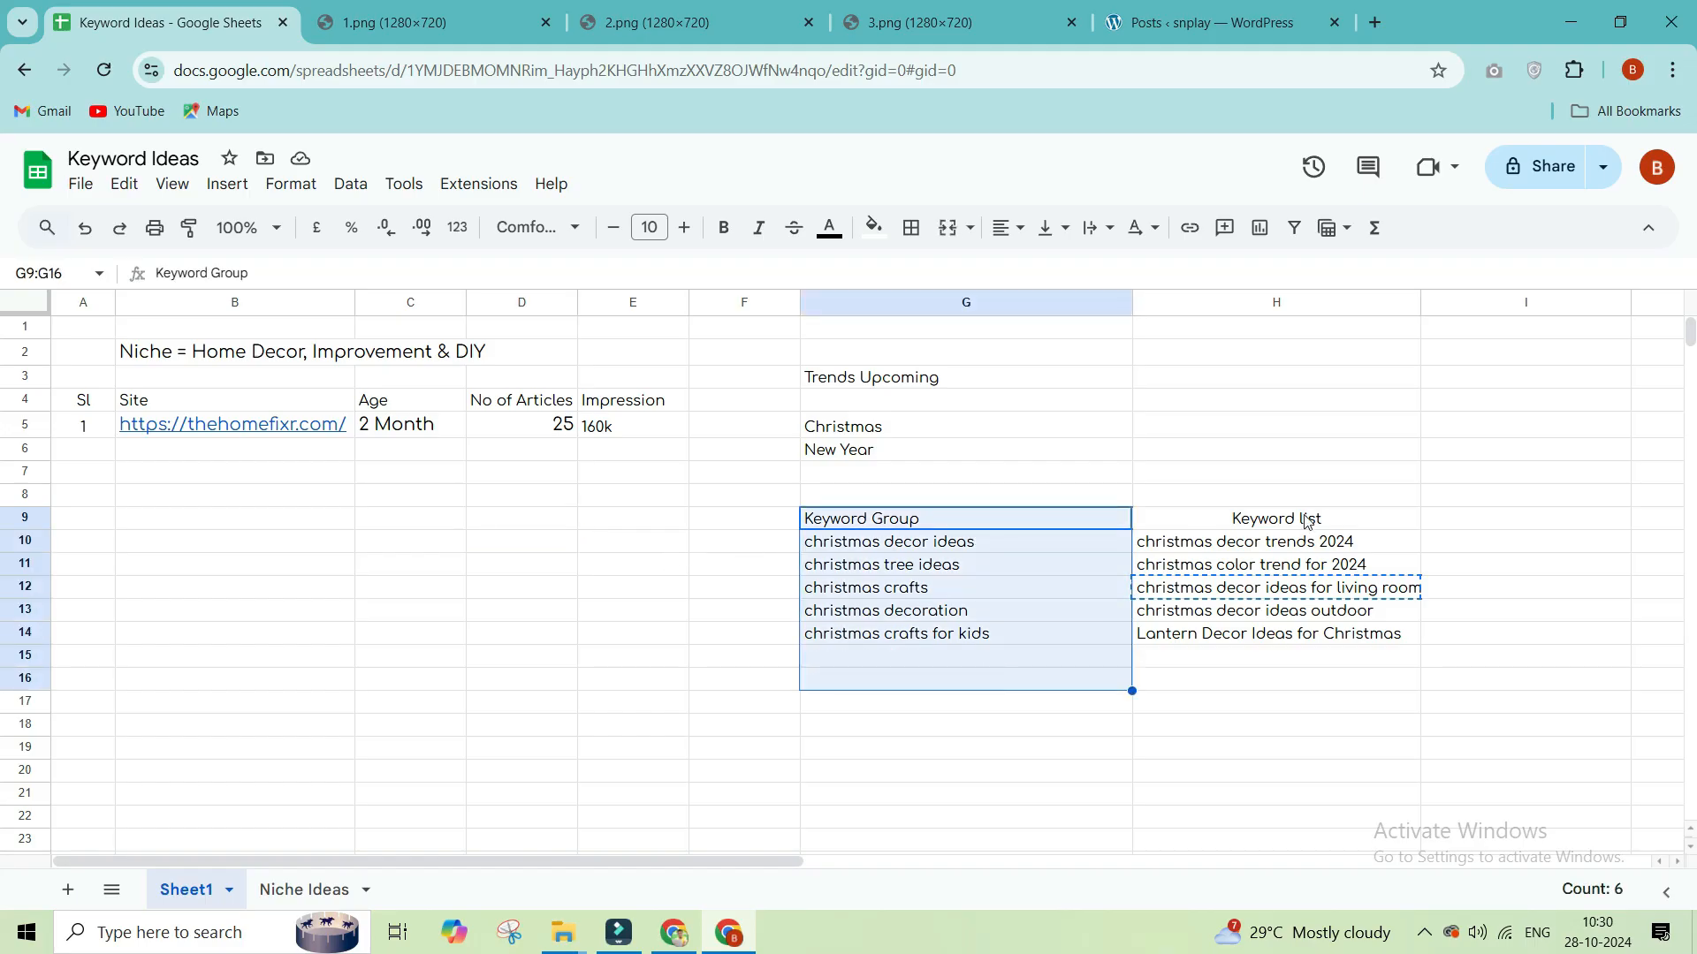
{"action": "left_click_drag", "start_coordinate": [1304, 521], "coordinate": [1334, 706]}
{"action": "left_click", "coordinate": [1025, 719]}
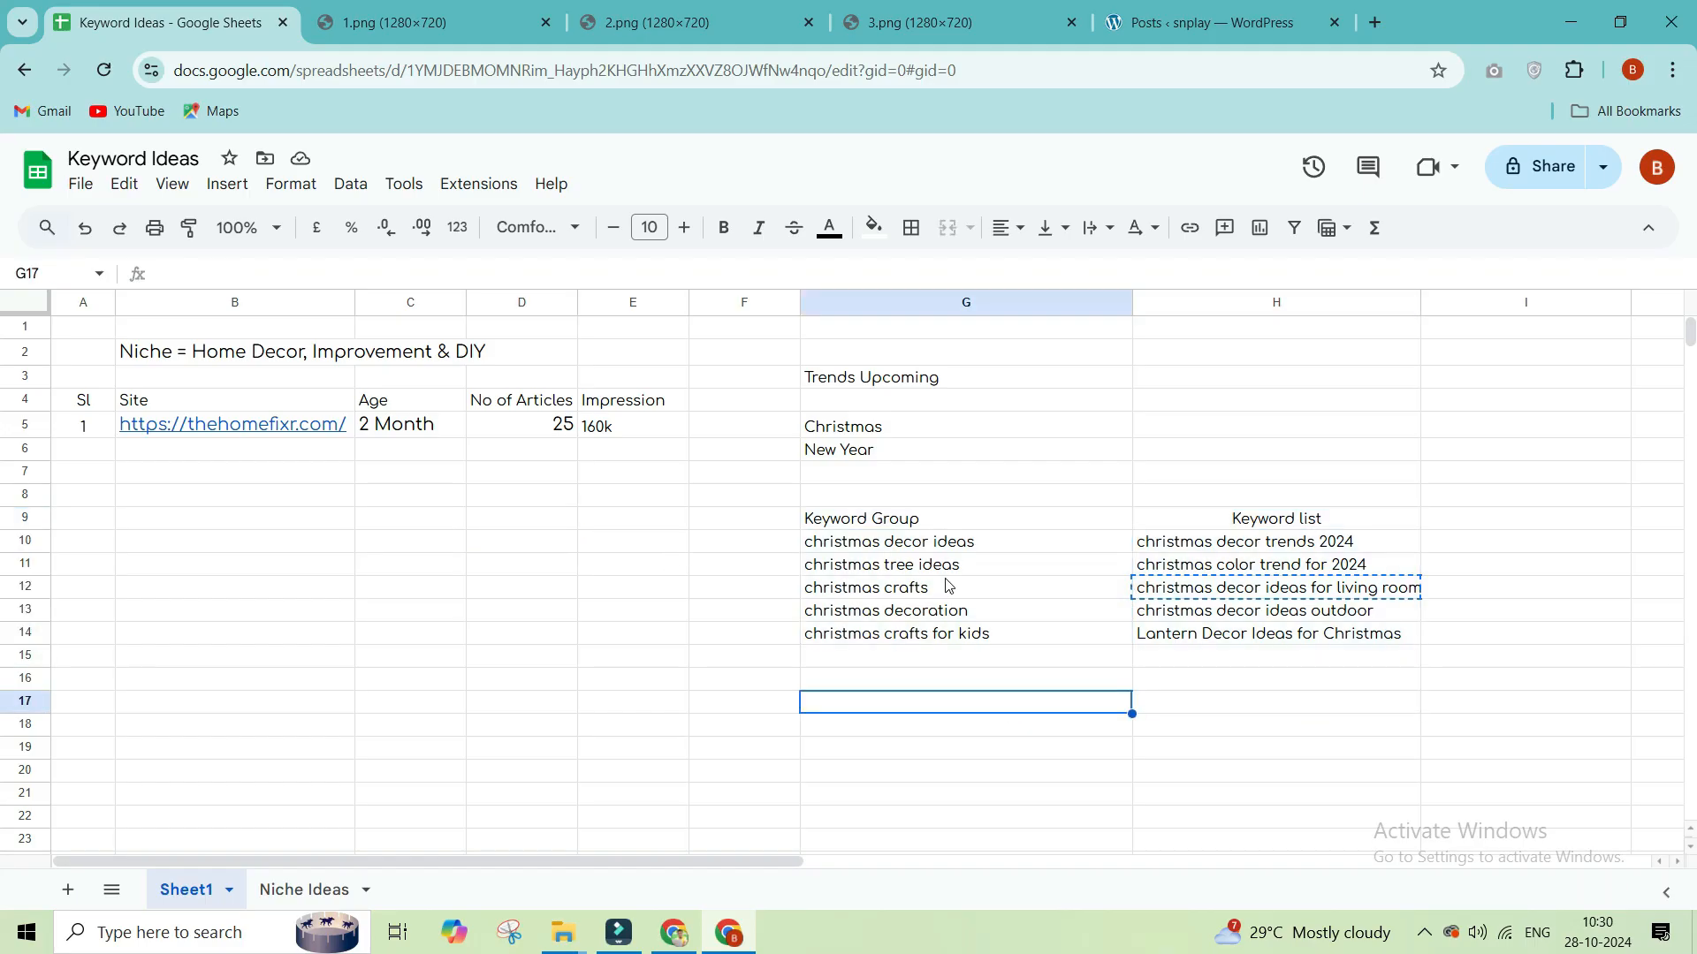
{"action": "left_click_drag", "start_coordinate": [923, 521], "coordinate": [948, 656]}
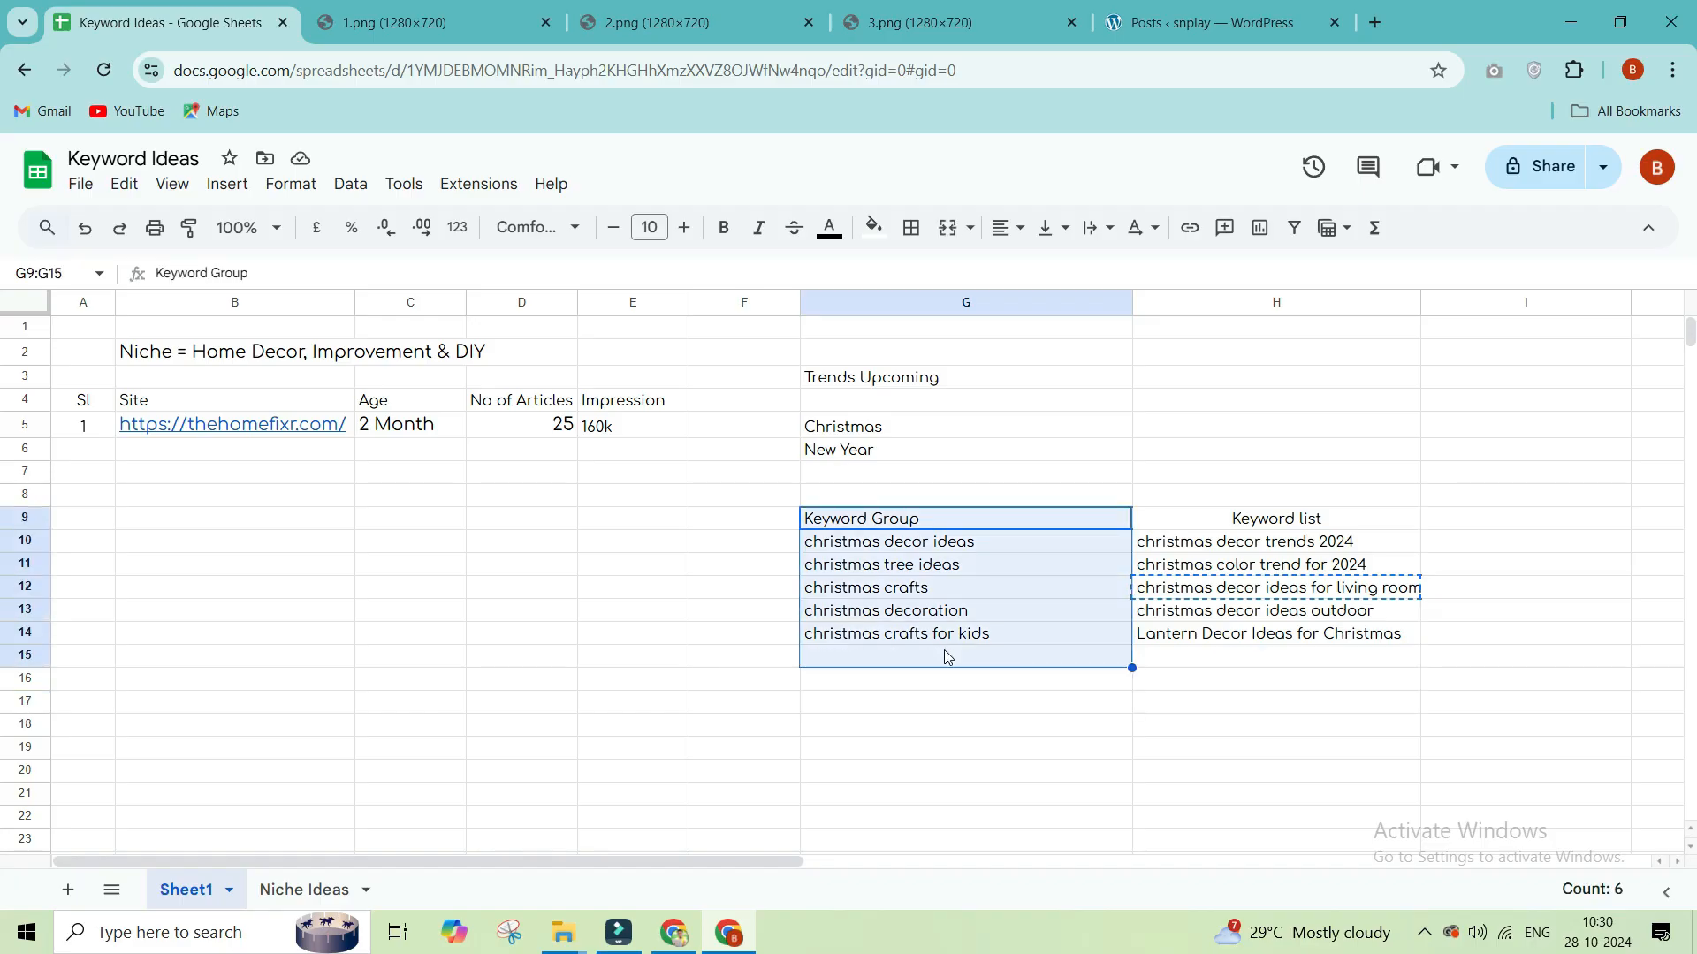
{"action": "left_click", "coordinate": [947, 656]}
{"action": "left_click_drag", "start_coordinate": [937, 521], "coordinate": [942, 704]}
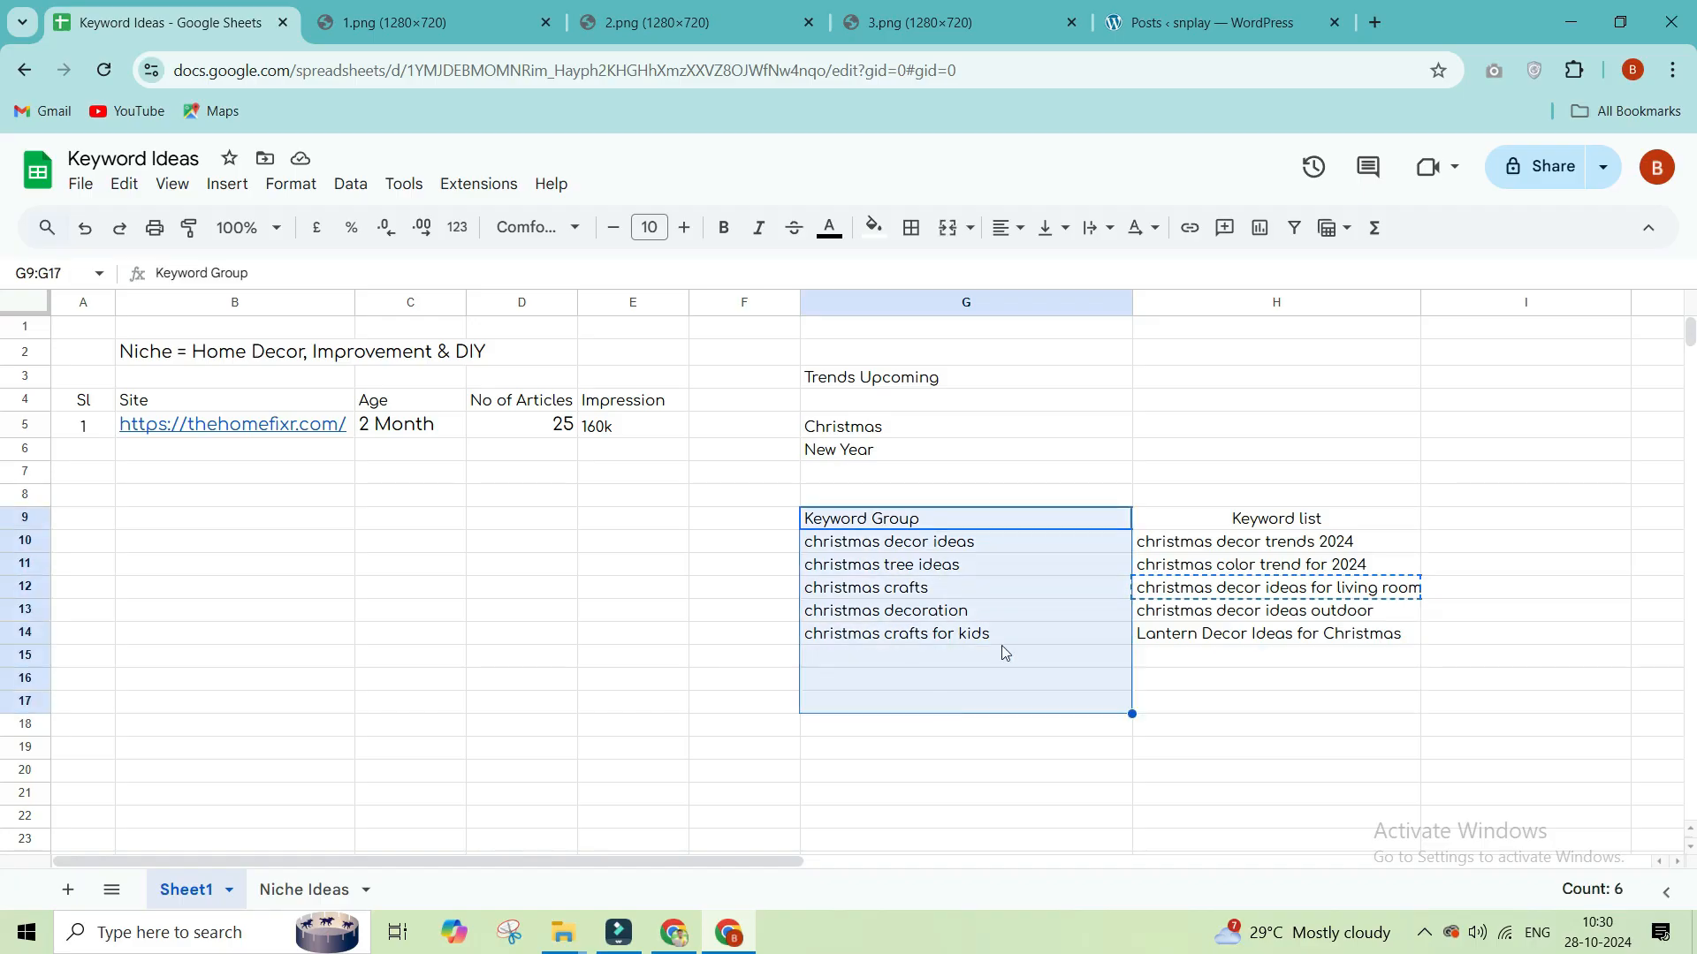
{"action": "left_click", "coordinate": [1009, 618]}
{"action": "left_click_drag", "start_coordinate": [1237, 521], "coordinate": [1240, 636]}
{"action": "left_click", "coordinate": [1224, 702]}
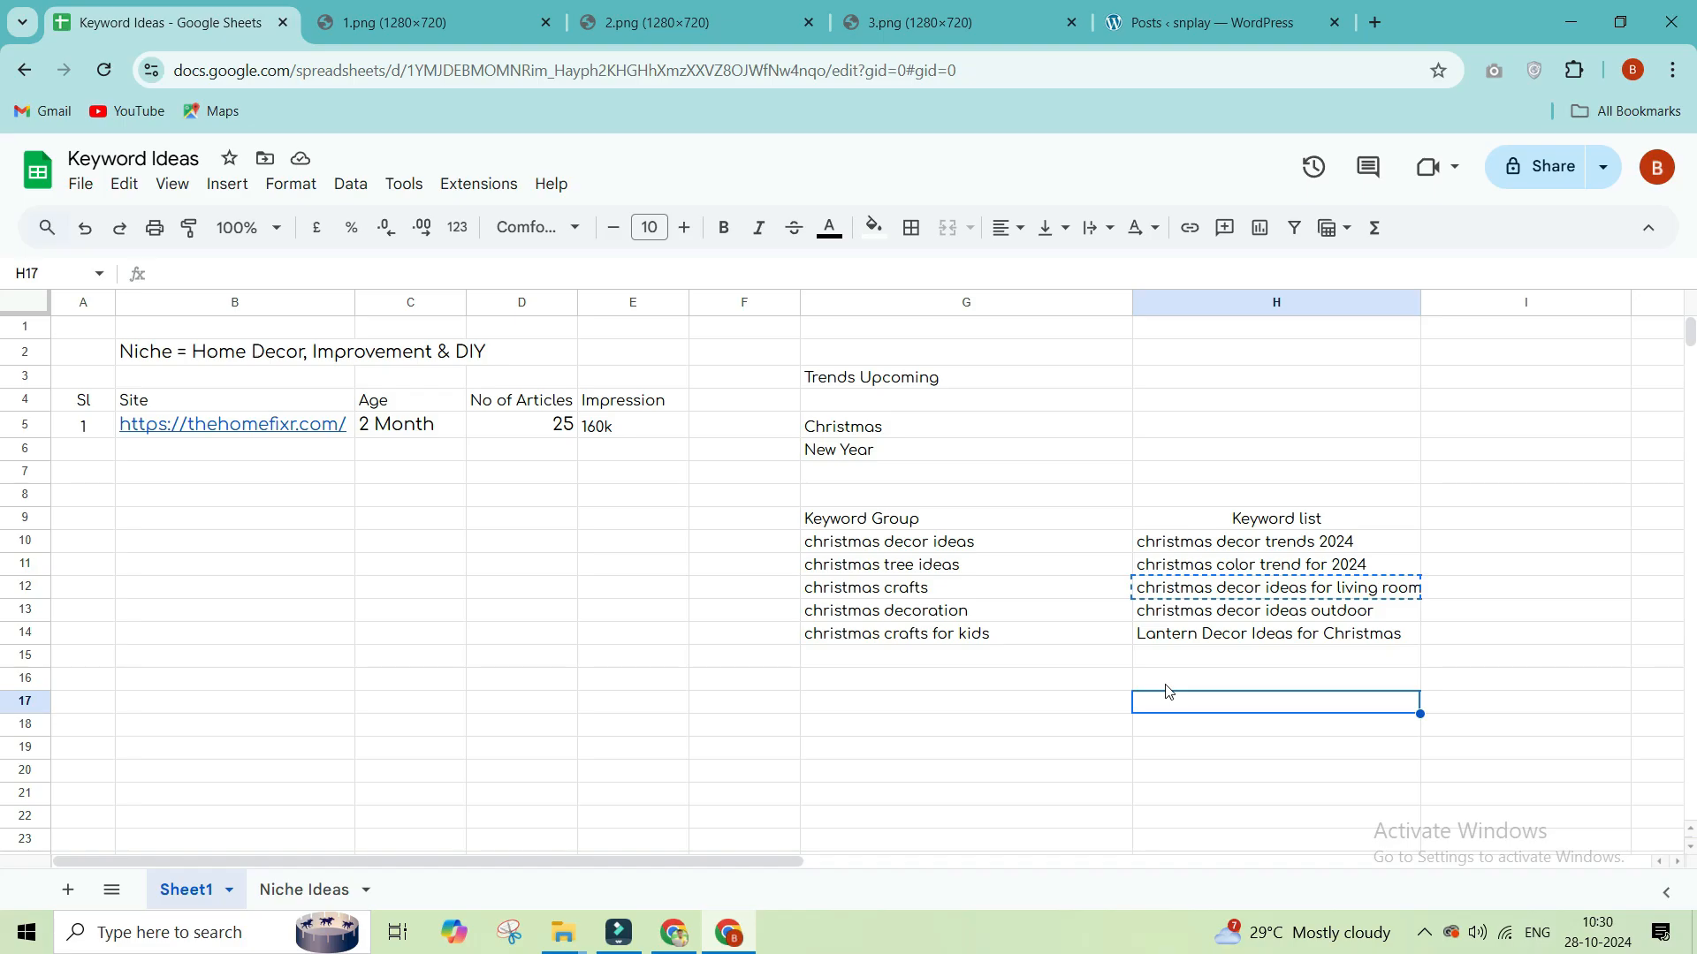
Step: Select the keyword "christmas decor ideas for living room" in the sheet and open Pinterest India in a new browser tab
{"action": "left_click", "coordinate": [1207, 599]}
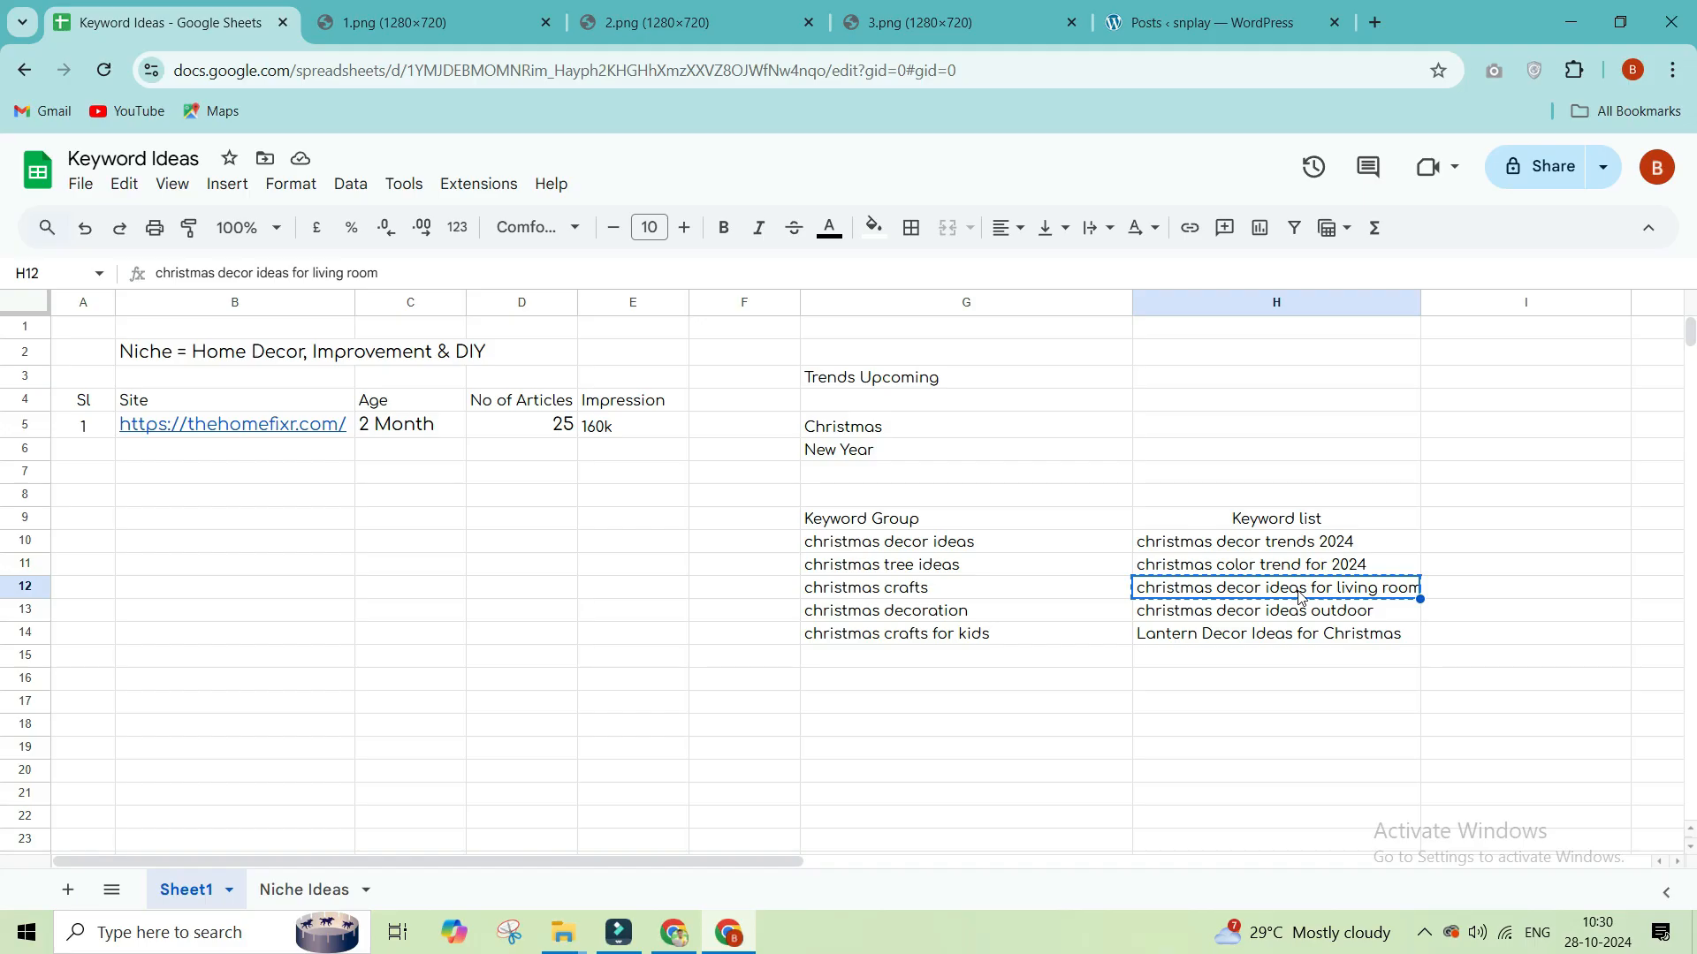
{"action": "key", "text": "ctrl+t"}
{"action": "type", "text": "pinterest"}
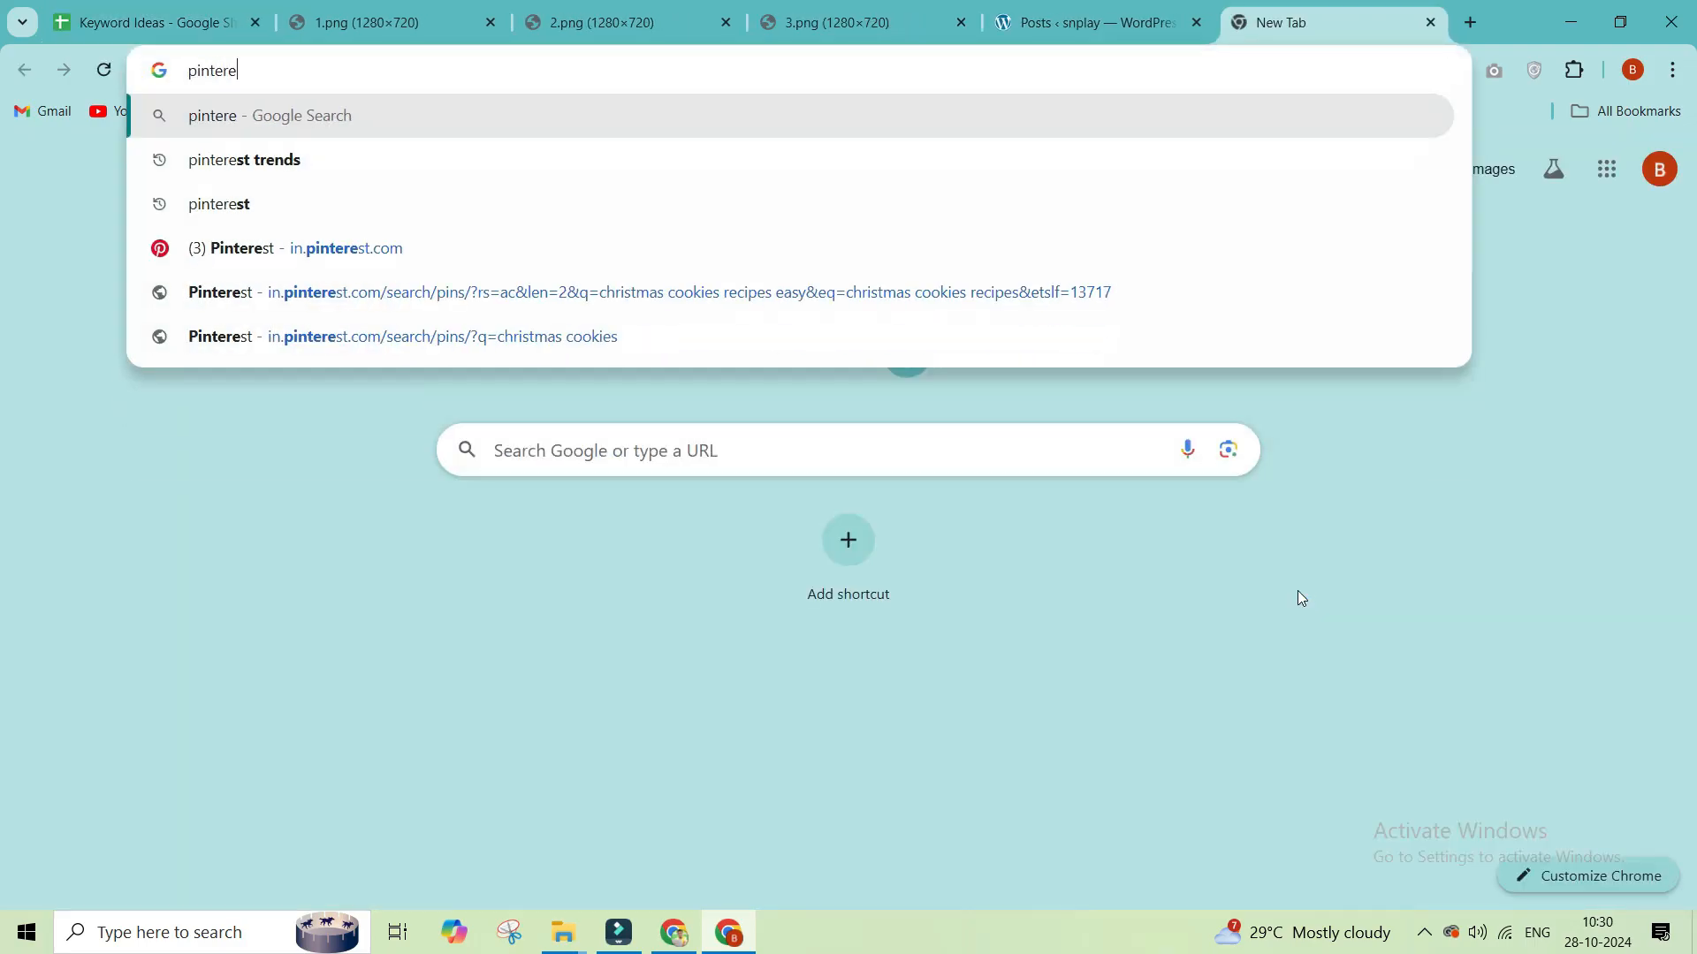
{"action": "key", "text": "Return"}
{"action": "left_click", "coordinate": [328, 385]}
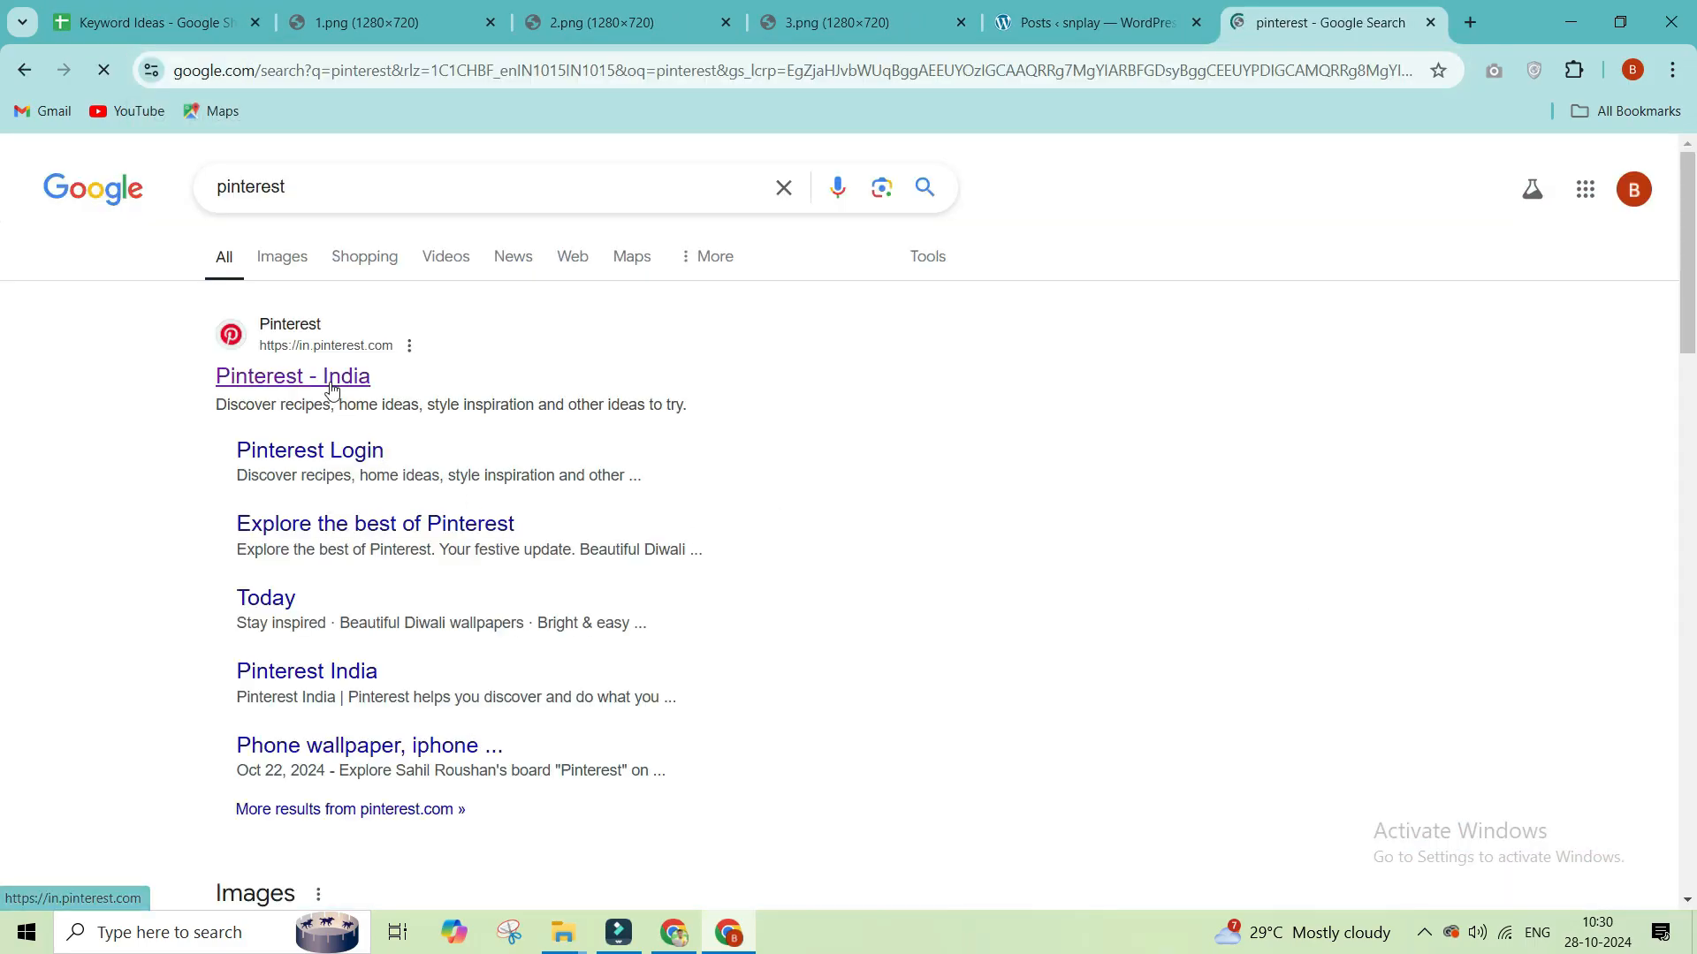
{"action": "left_click", "coordinate": [199, 12]}
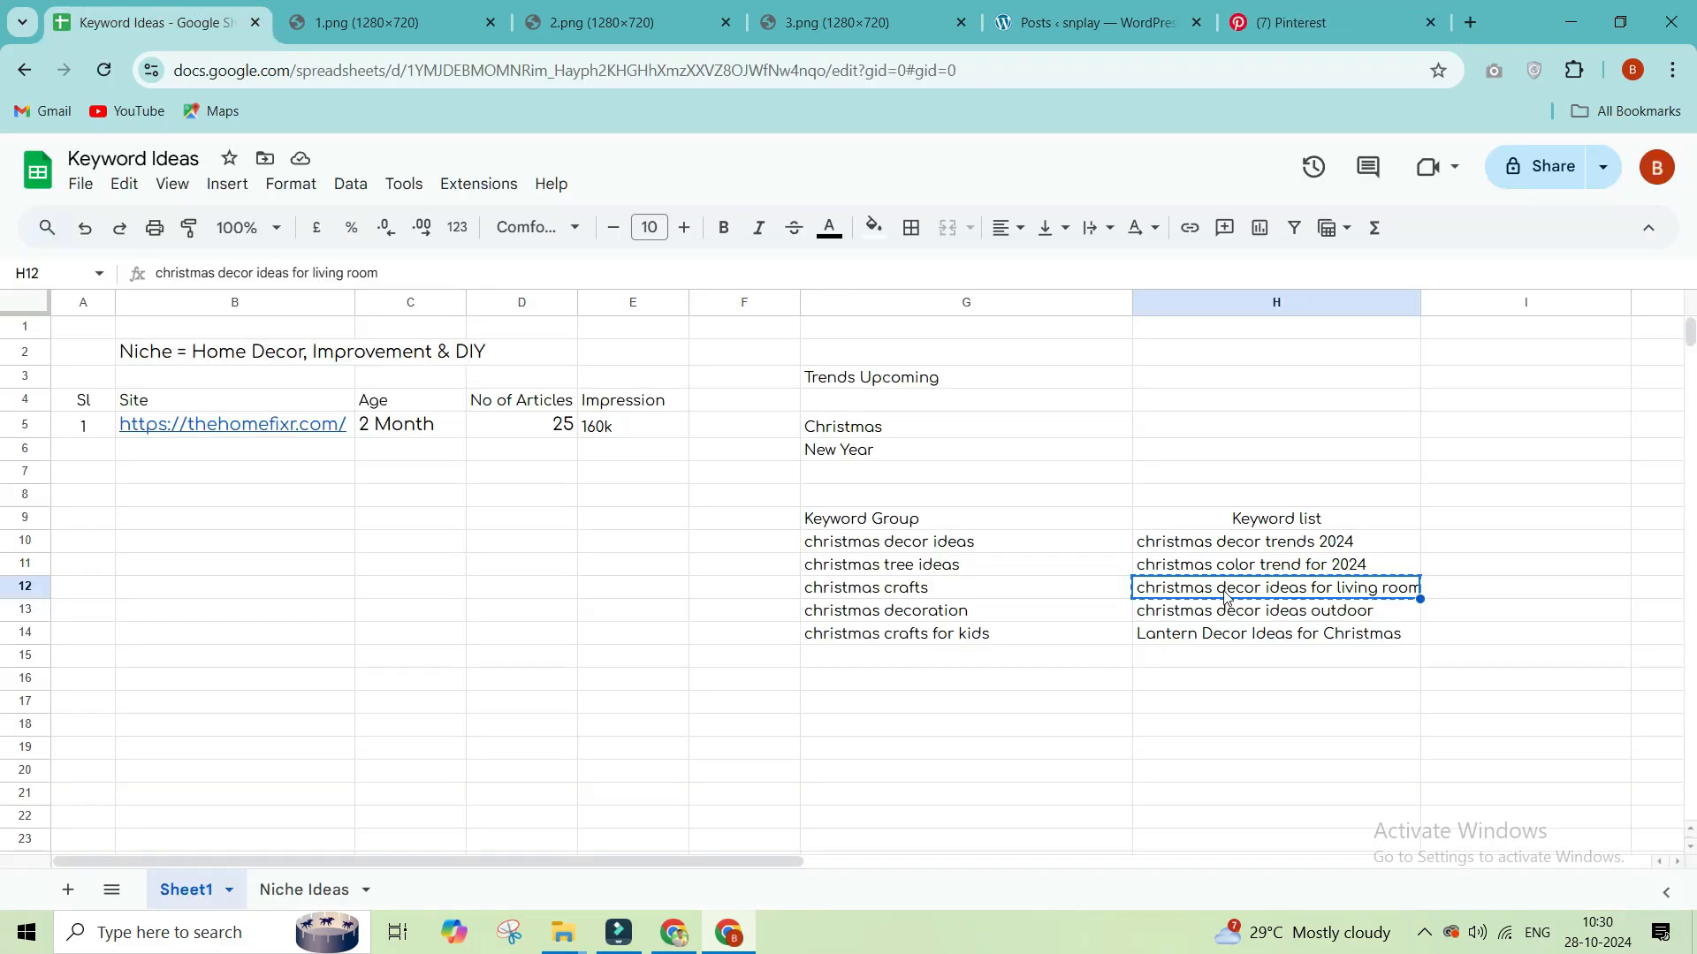
{"action": "left_click", "coordinate": [1237, 41]}
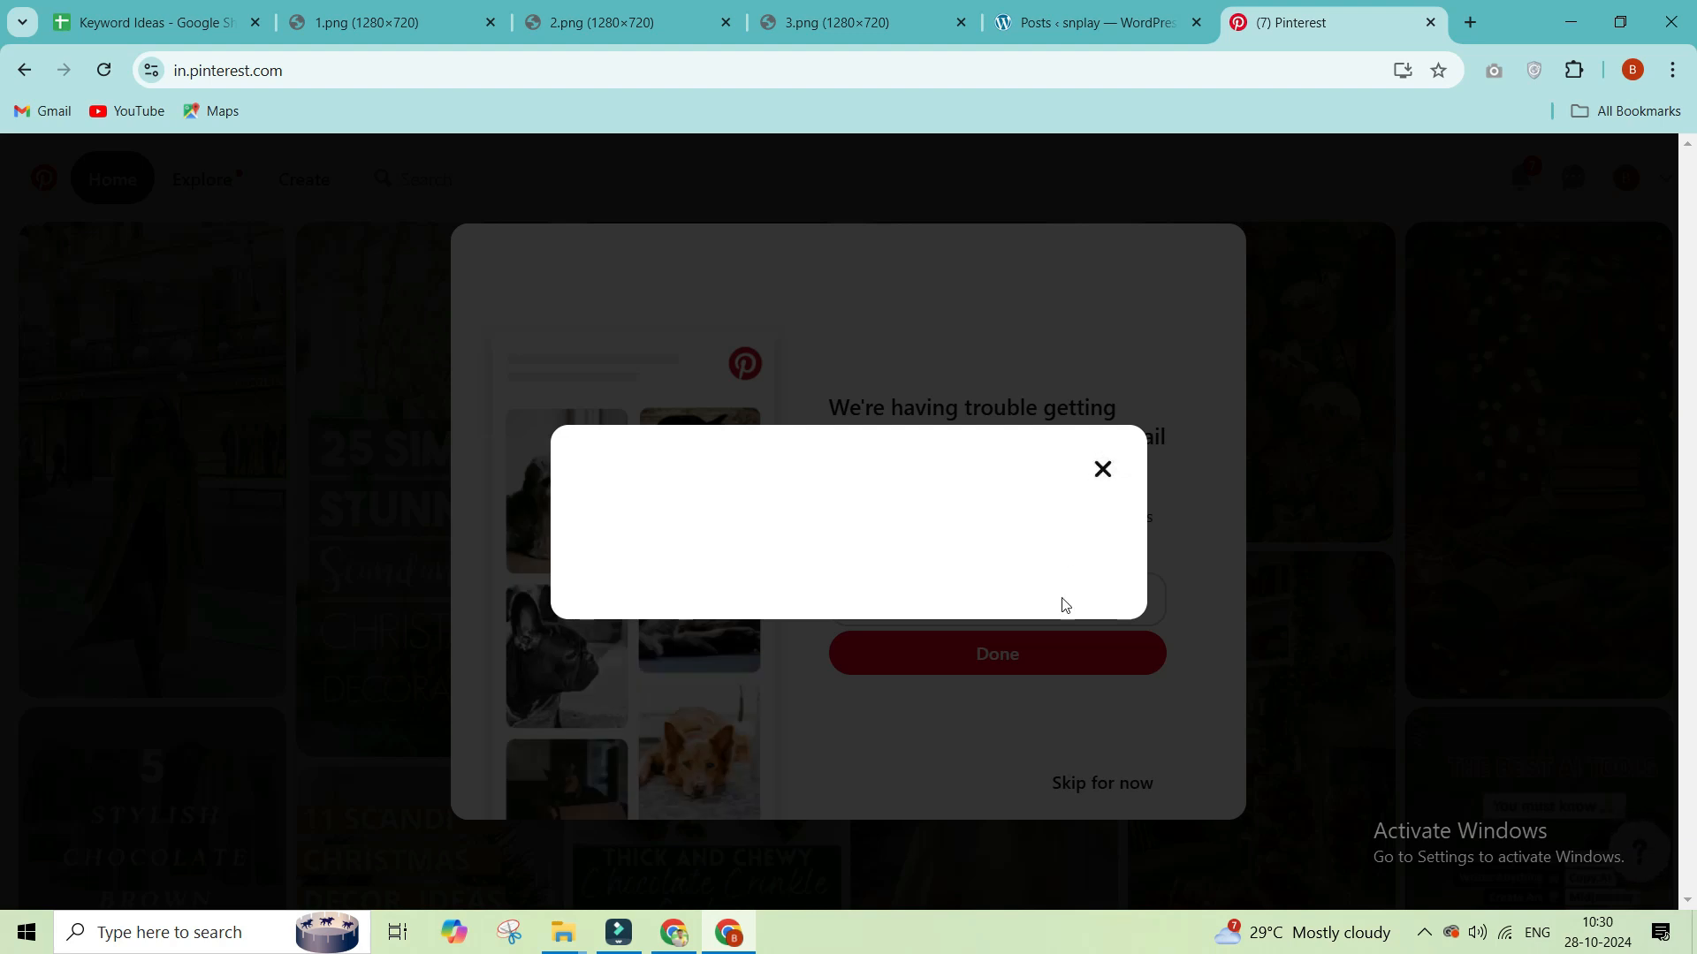
{"action": "left_click", "coordinate": [1089, 783]}
{"action": "left_click", "coordinate": [471, 184]}
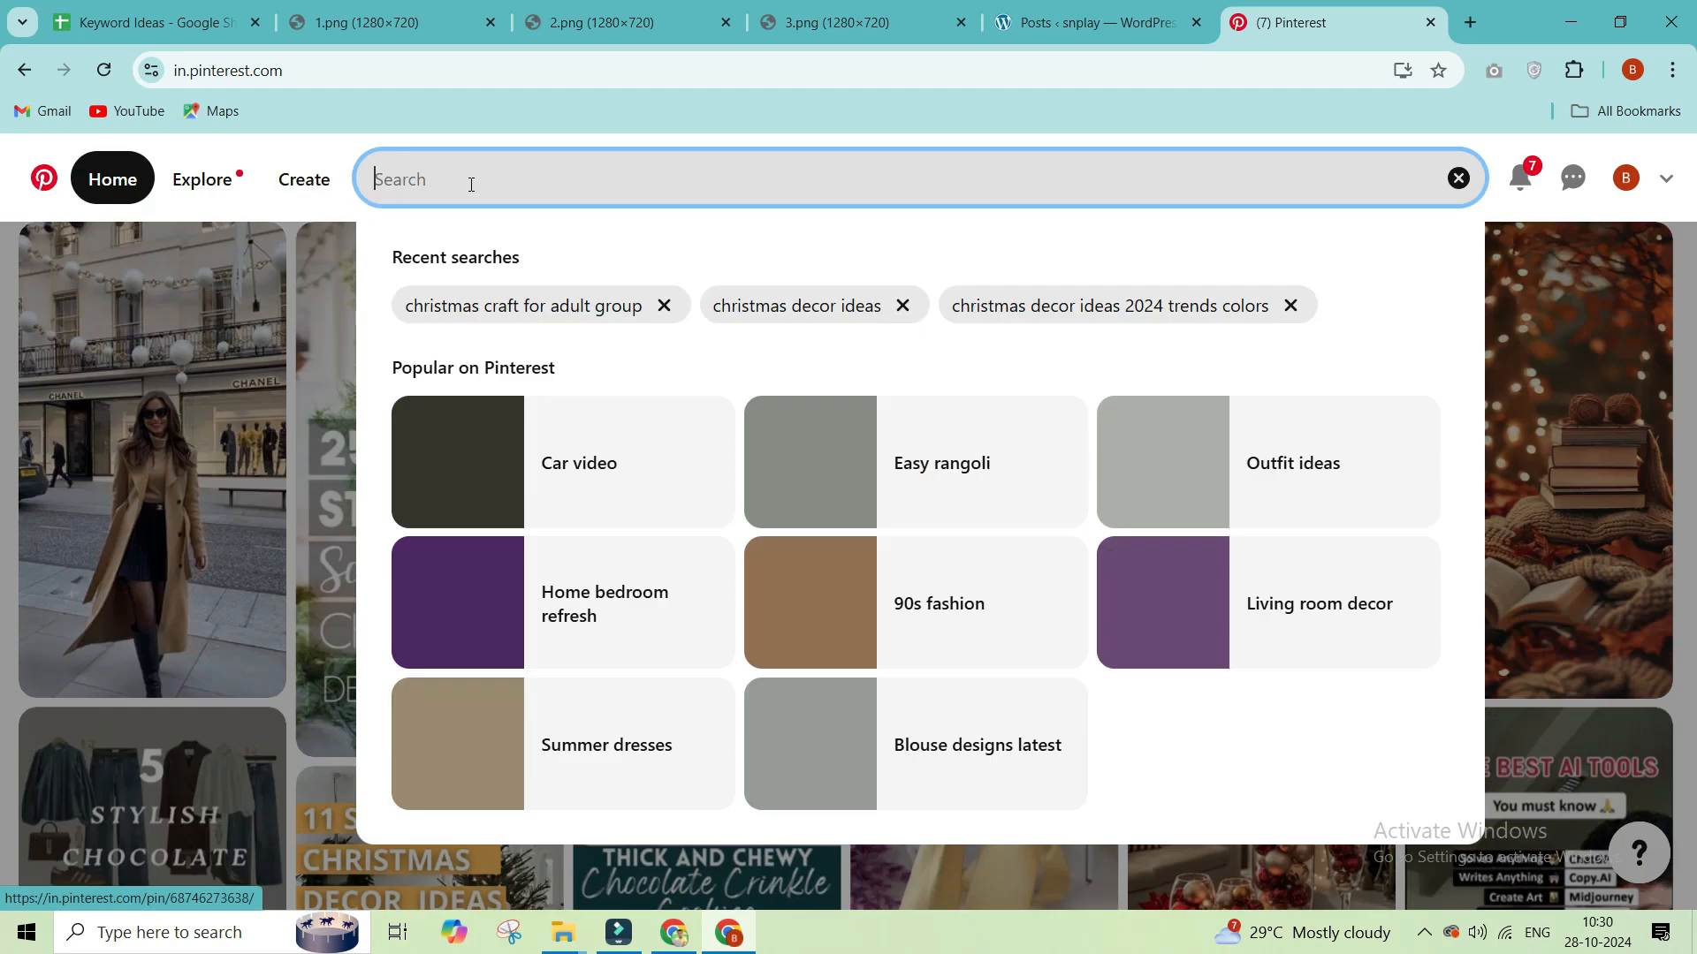
{"action": "type", "text": "christmas decor ideas for living room"}
{"action": "key", "text": "Return"}
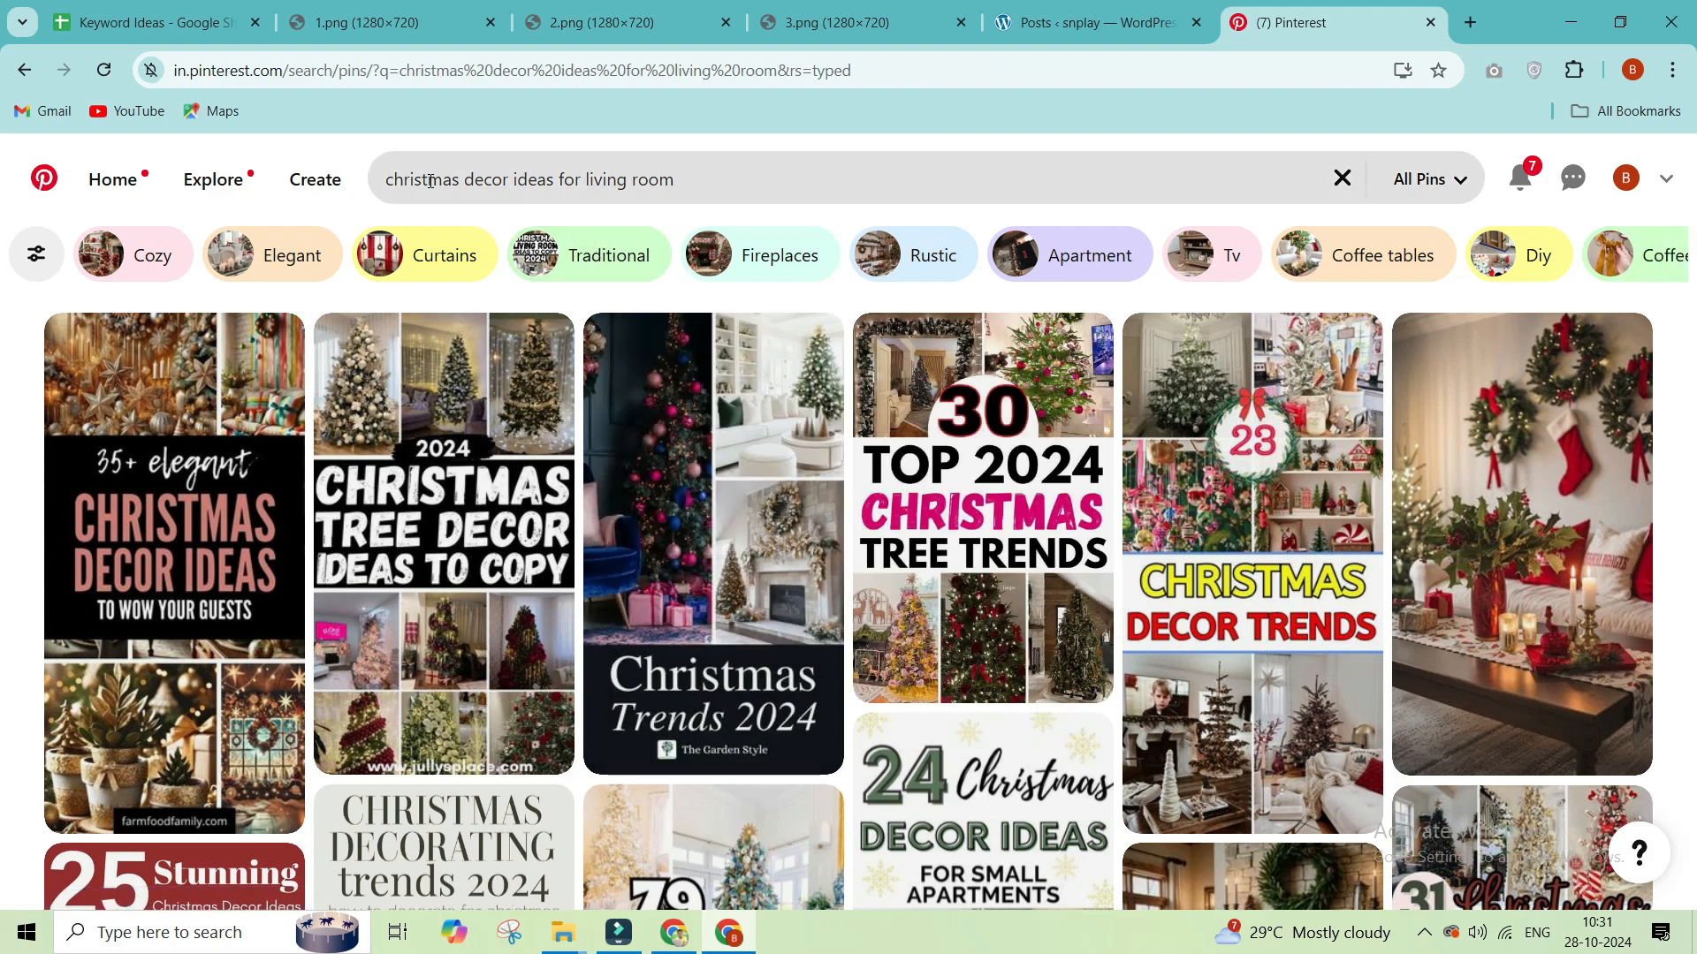
{"action": "left_click", "coordinate": [898, 182]}
{"action": "key", "text": "Return"}
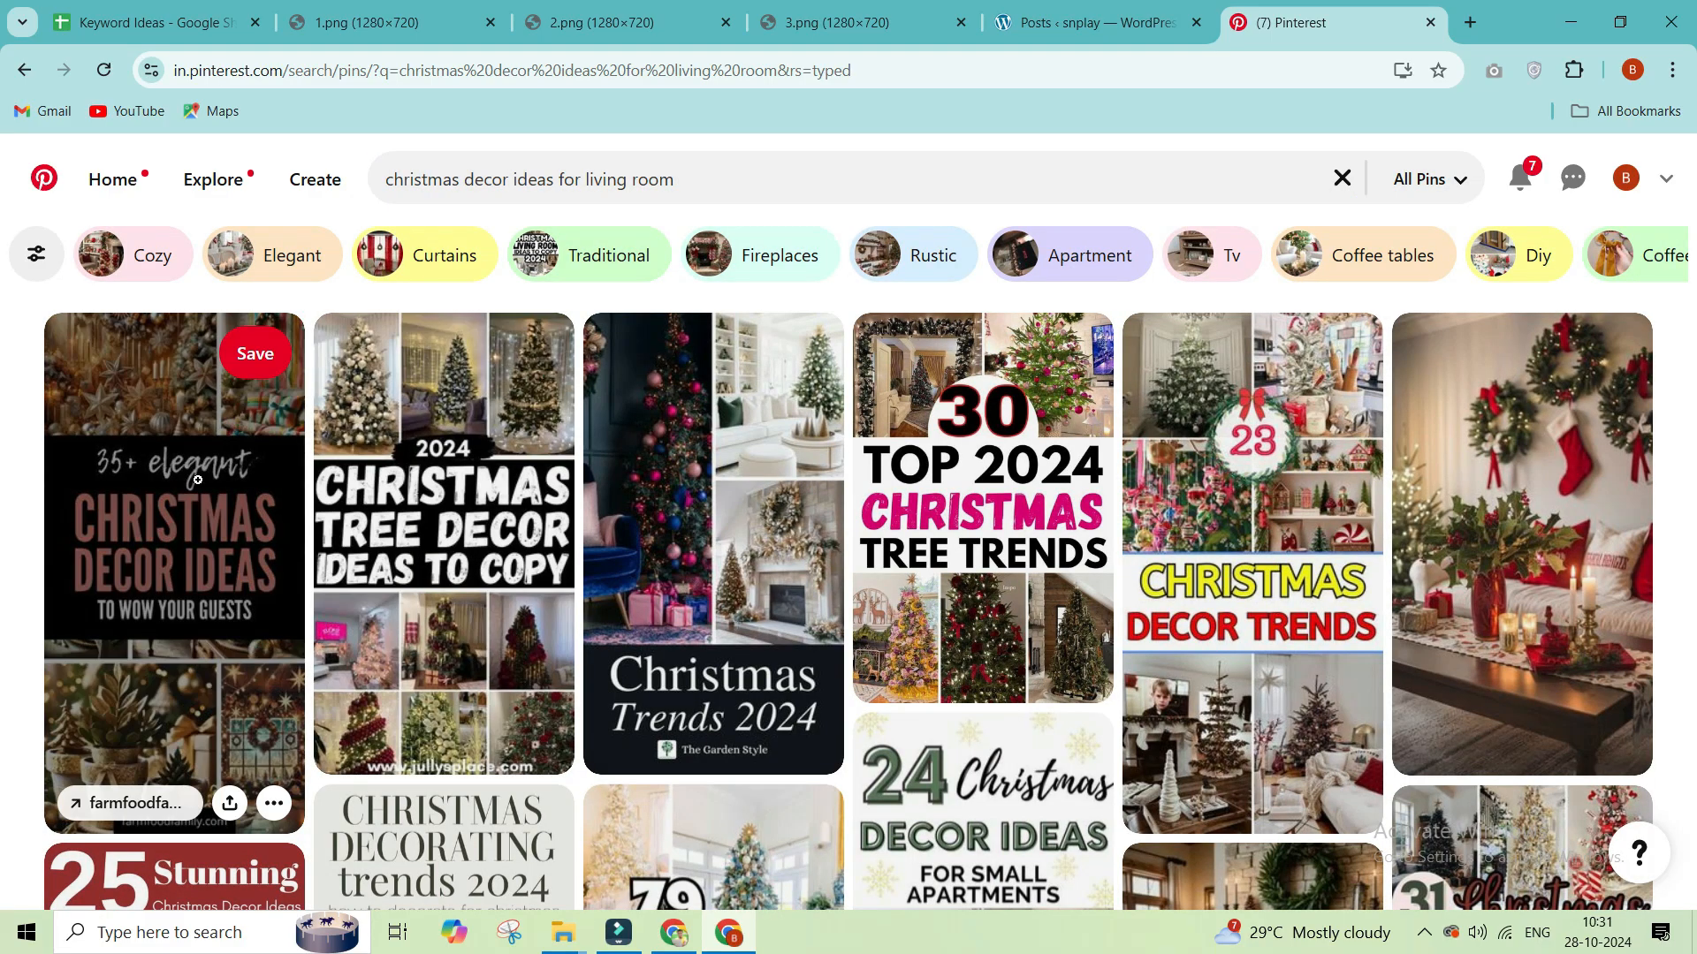
Step: Open the source articles of the "35+ elegant Christmas decor ideas" and "24 Christmas decor ideas for small apartments" pins and view the first one
{"action": "left_click", "coordinate": [139, 814]}
{"action": "scroll", "coordinate": [7, 571], "scroll_direction": "down", "scroll_amount": 3}
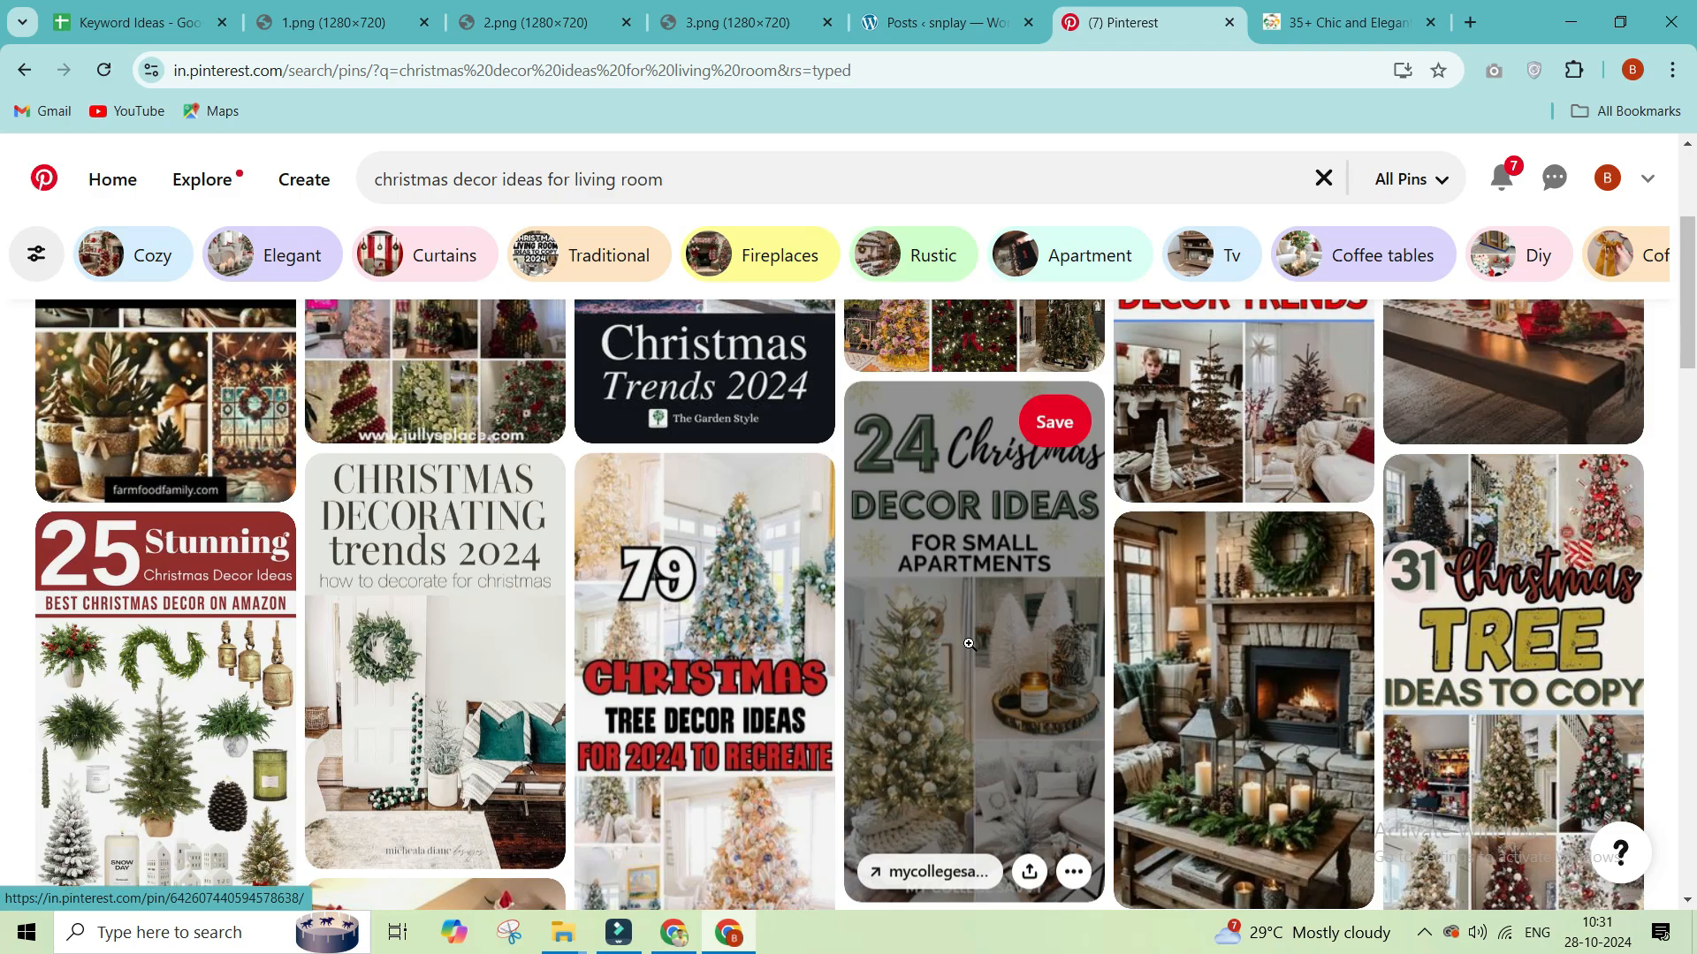
{"action": "left_click", "coordinate": [919, 872]}
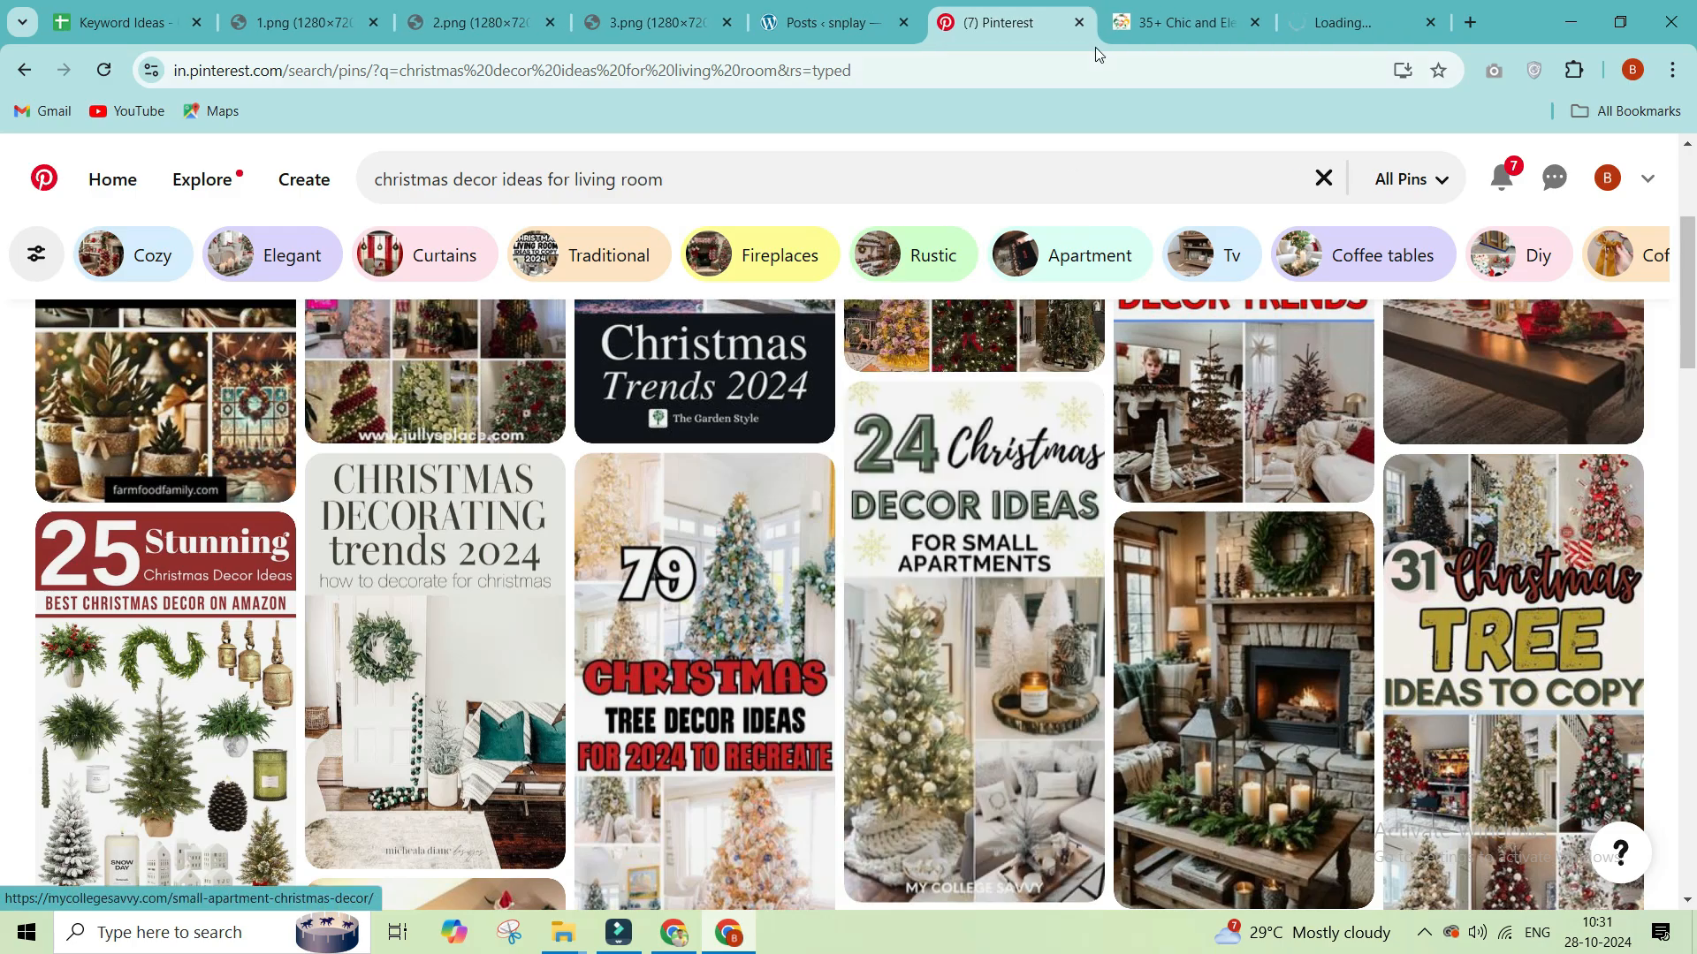
{"action": "left_click", "coordinate": [1175, 22]}
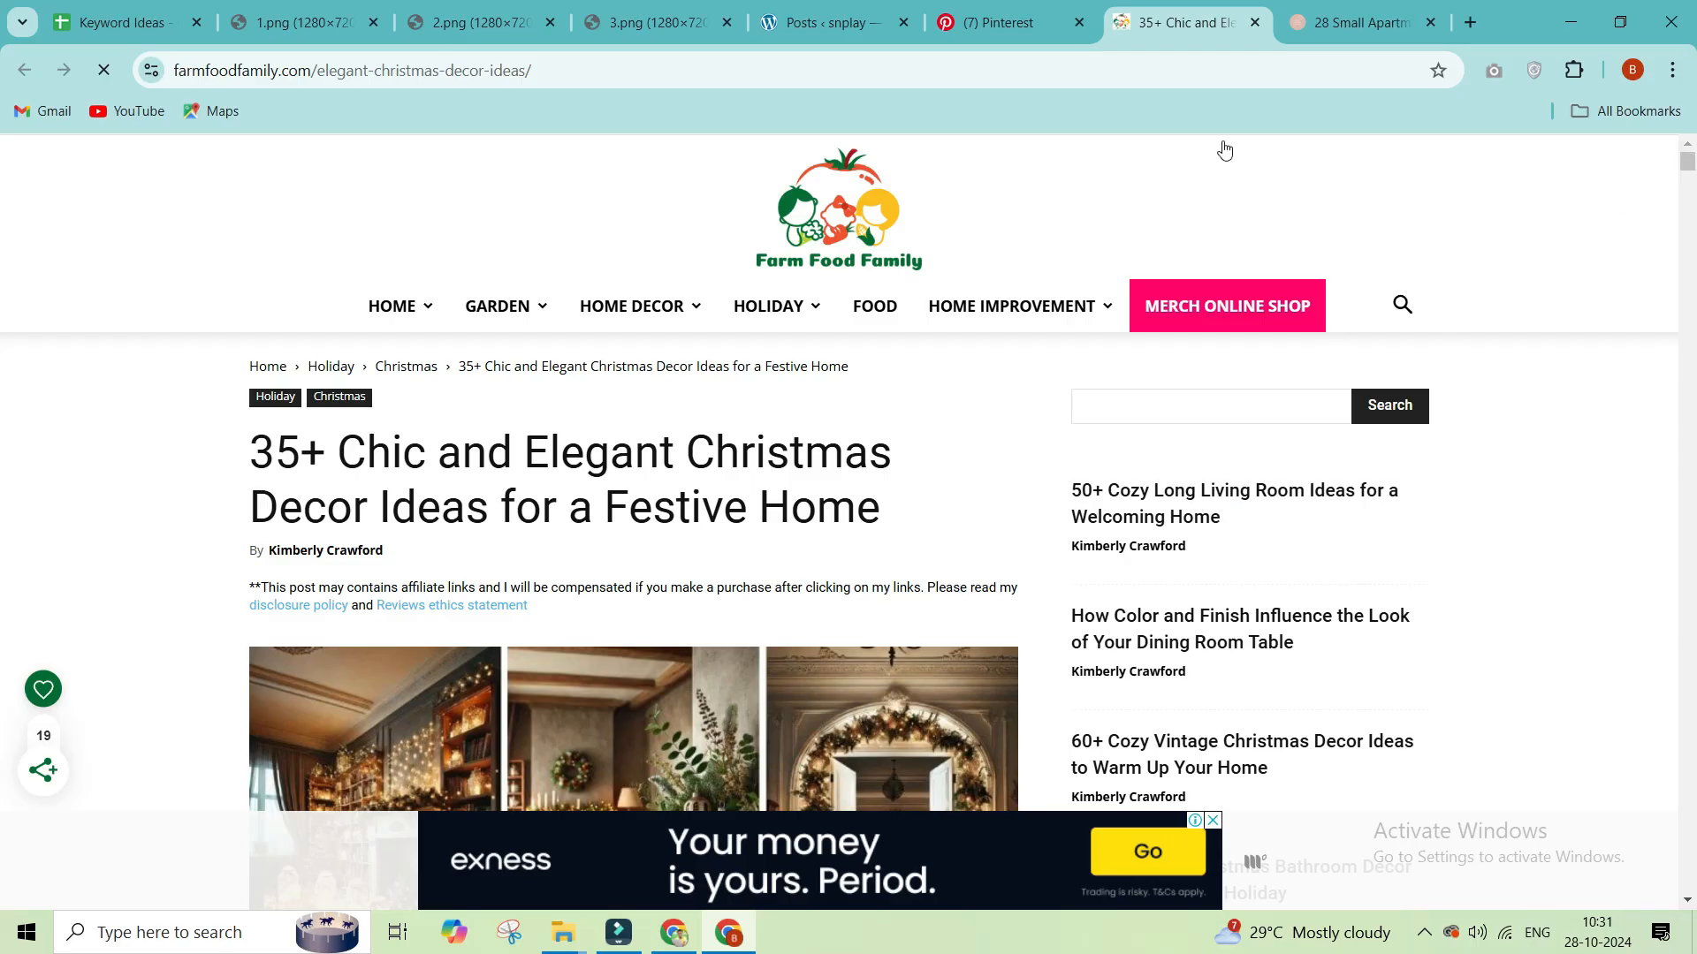
Step: Examine the title and introduction of the College Savvy small apartment Christmas decor article
{"action": "left_click", "coordinate": [1343, 22]}
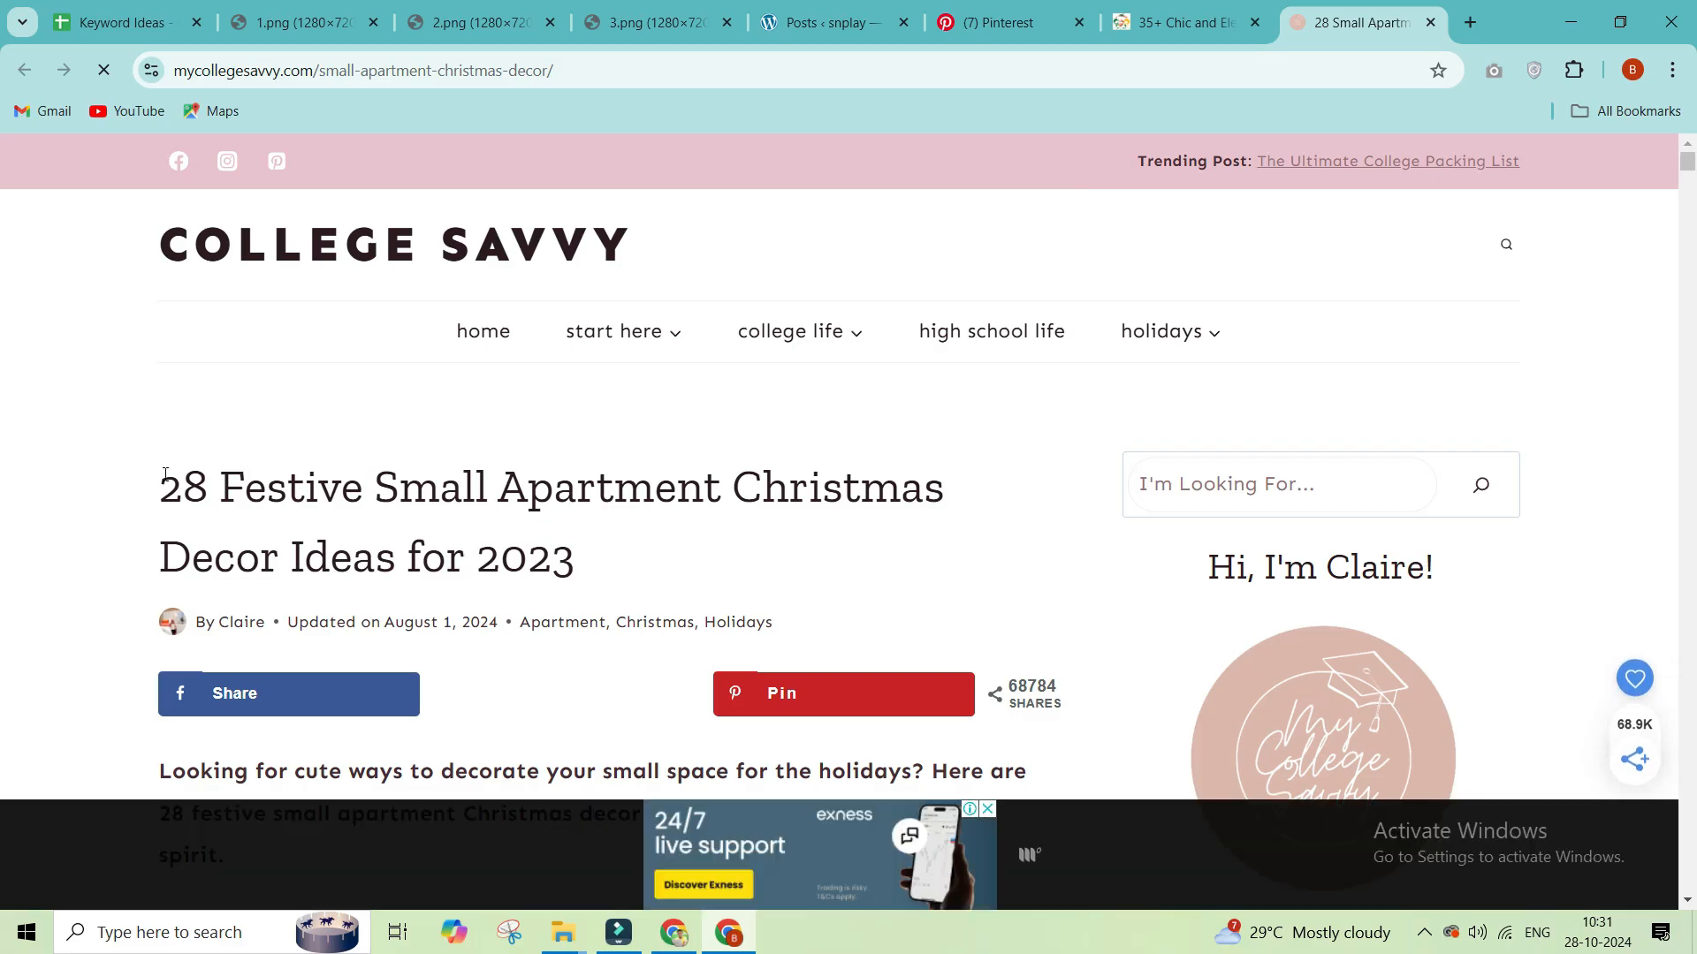
{"action": "triple_click", "coordinate": [620, 563]}
{"action": "left_click", "coordinate": [51, 664]}
{"action": "scroll", "coordinate": [102, 606], "scroll_direction": "down", "scroll_amount": 5}
{"action": "left_click_drag", "start_coordinate": [170, 293], "coordinate": [255, 371]}
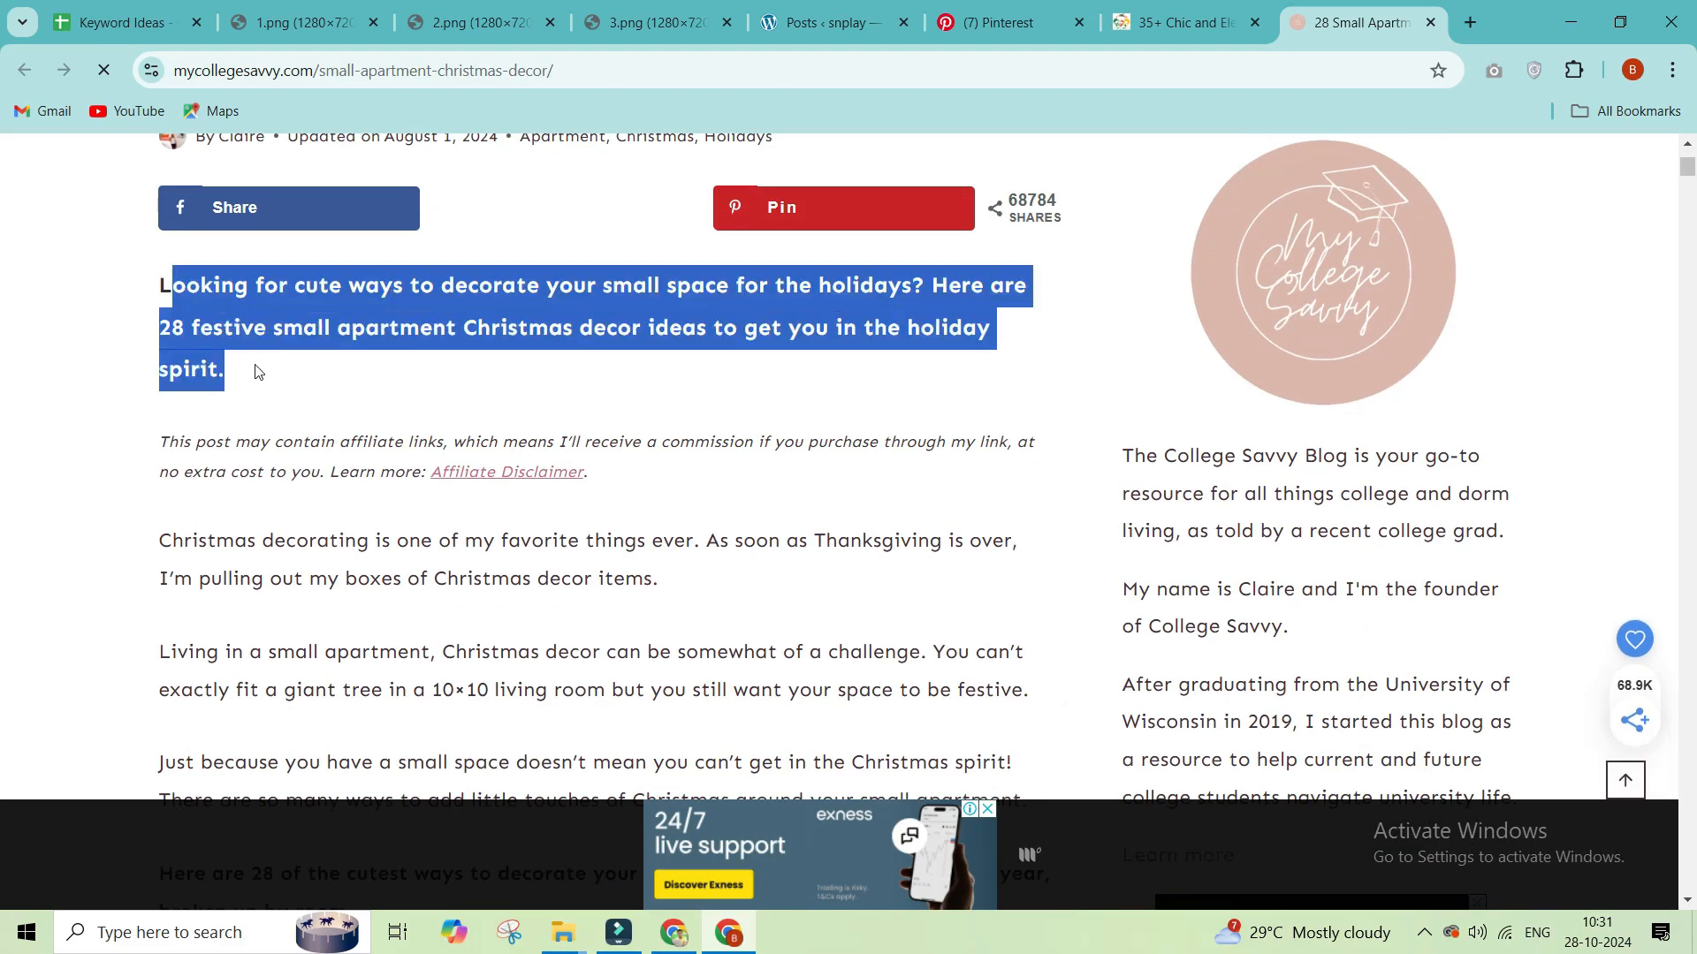
{"action": "triple_click", "coordinate": [264, 376]}
{"action": "left_click", "coordinate": [250, 426]}
{"action": "left_click_drag", "start_coordinate": [274, 442], "coordinate": [305, 539]}
{"action": "scroll", "coordinate": [311, 492], "scroll_direction": "down", "scroll_amount": 7}
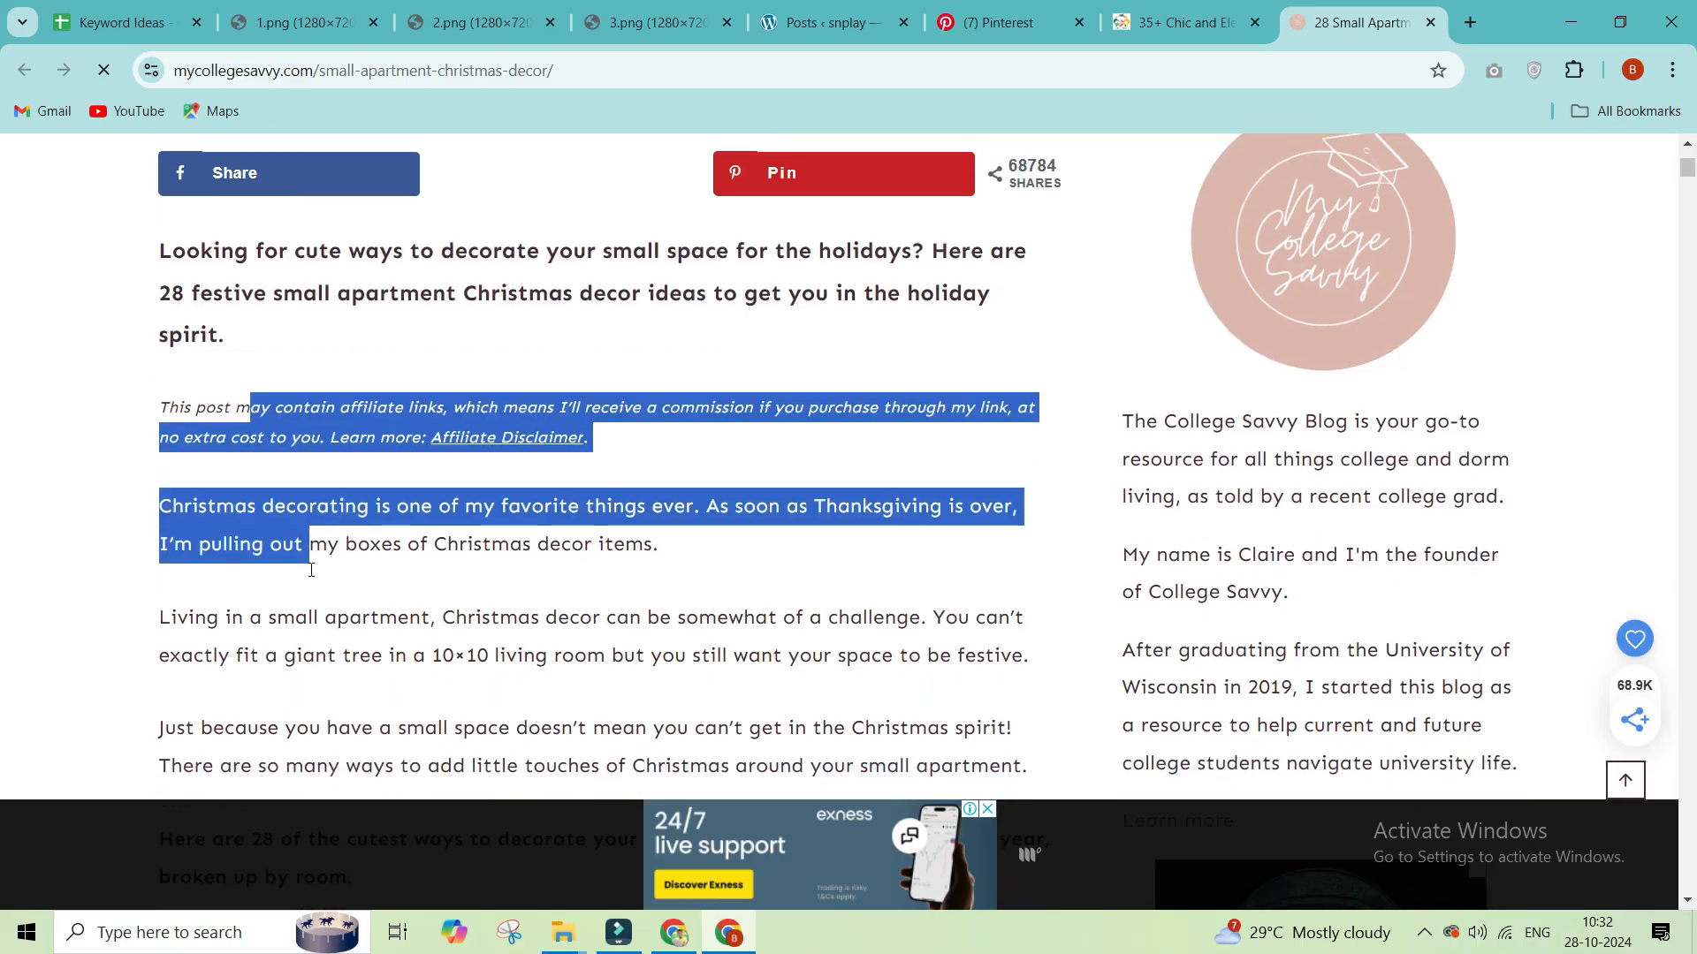
Step: Examine how the living room section presents its first idea, "Decorate Your Coffee Table", with heading, image, text and products
{"action": "scroll", "coordinate": [314, 490], "scroll_direction": "down", "scroll_amount": 14}
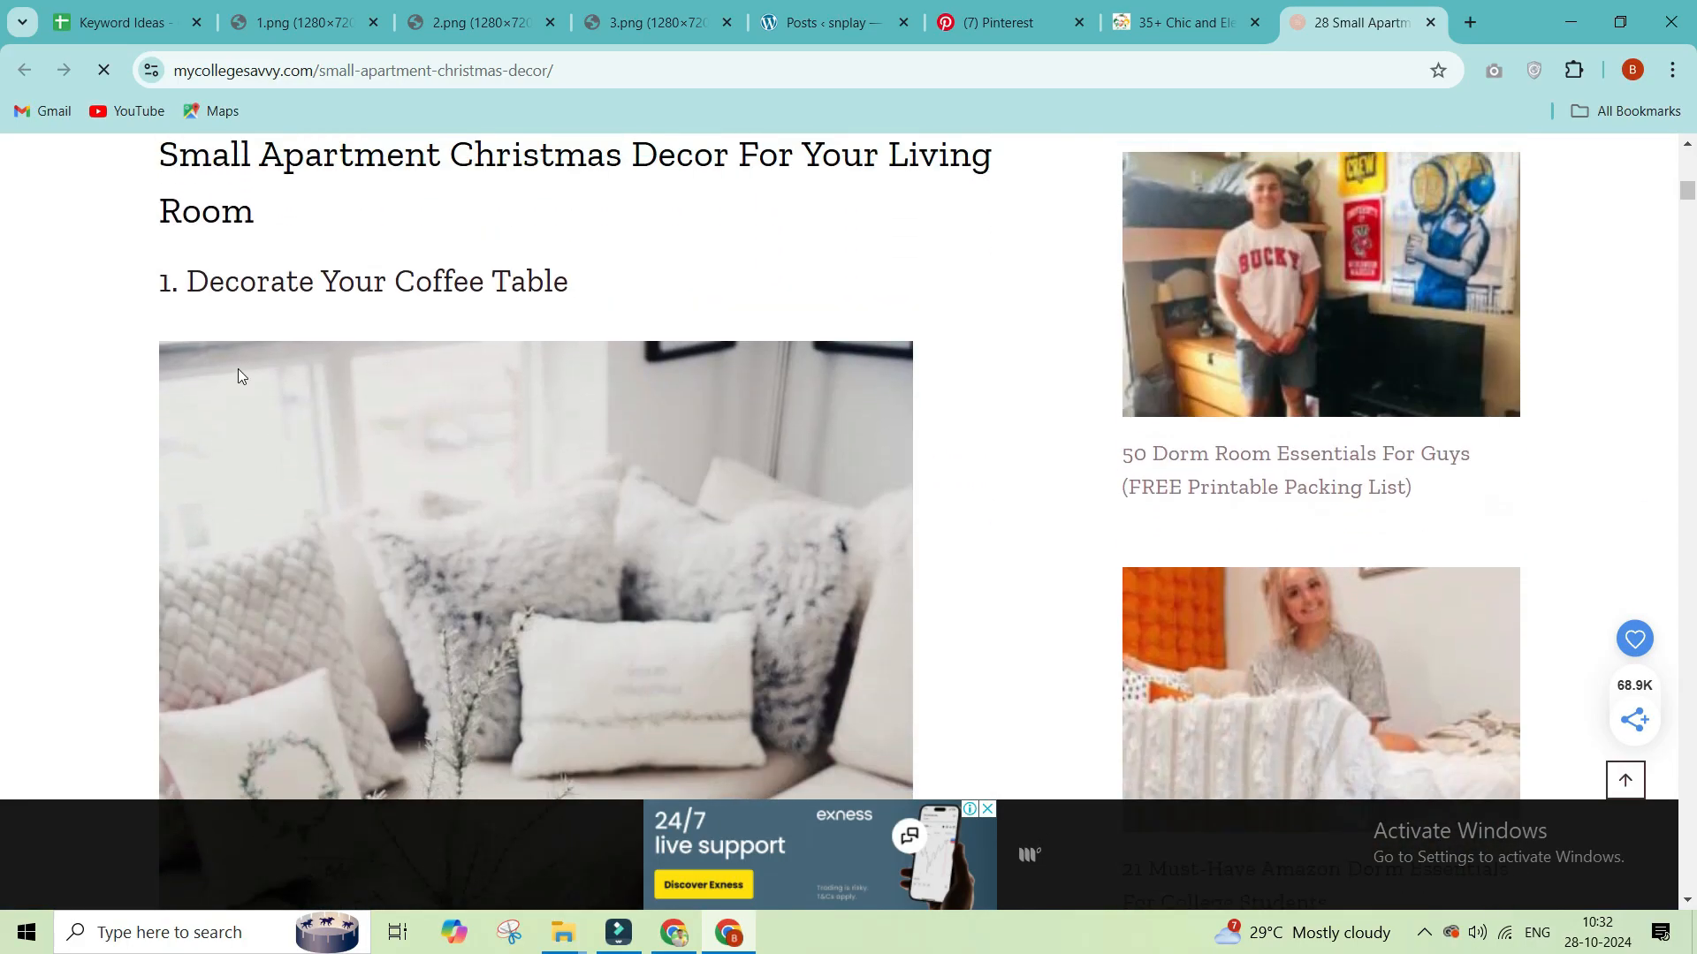
{"action": "scroll", "coordinate": [237, 369], "scroll_direction": "up", "scroll_amount": 1}
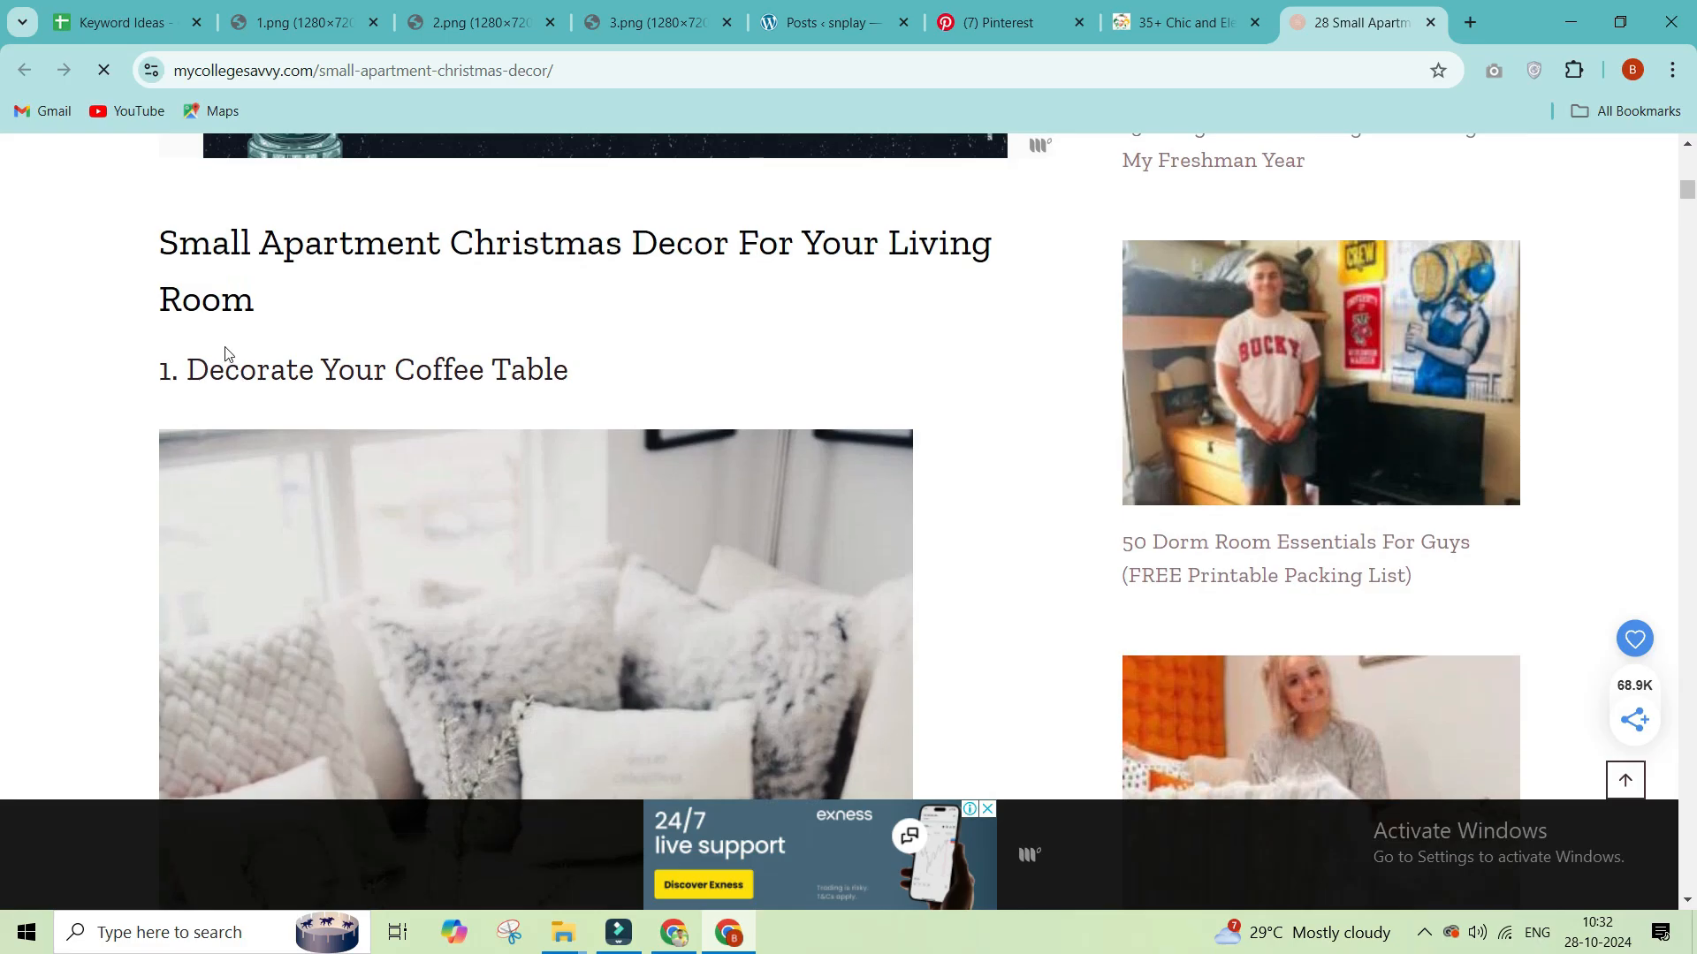
{"action": "left_click_drag", "start_coordinate": [138, 246], "coordinate": [250, 376]}
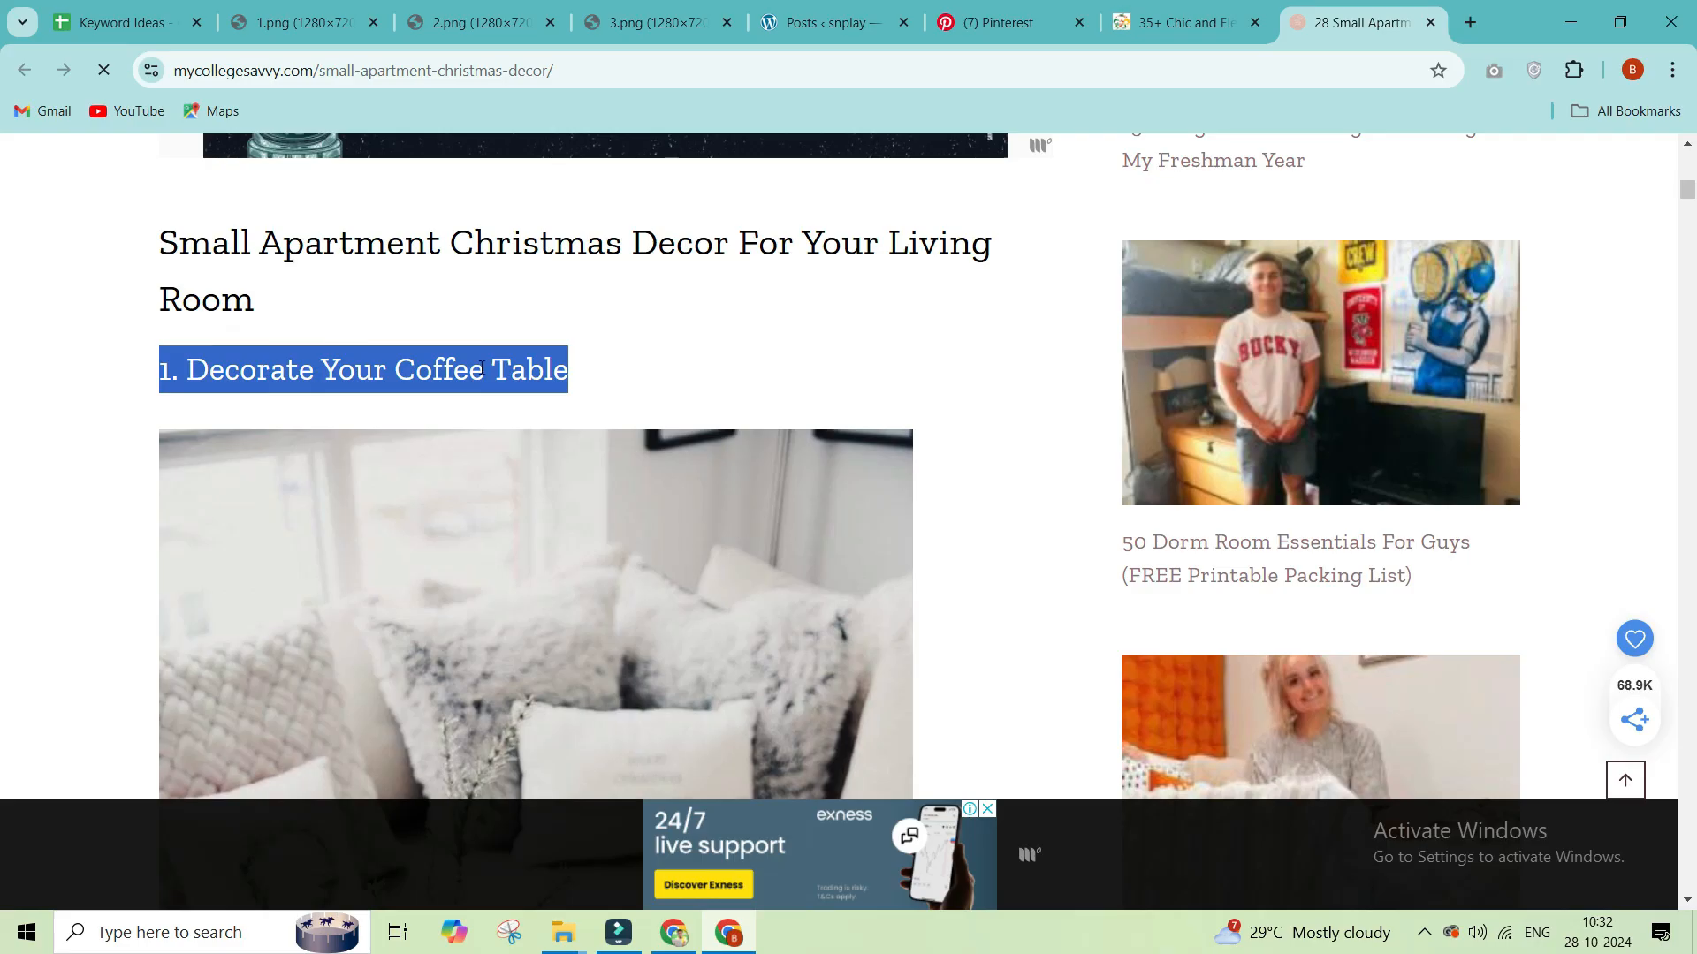
{"action": "scroll", "coordinate": [594, 371], "scroll_direction": "down", "scroll_amount": 7}
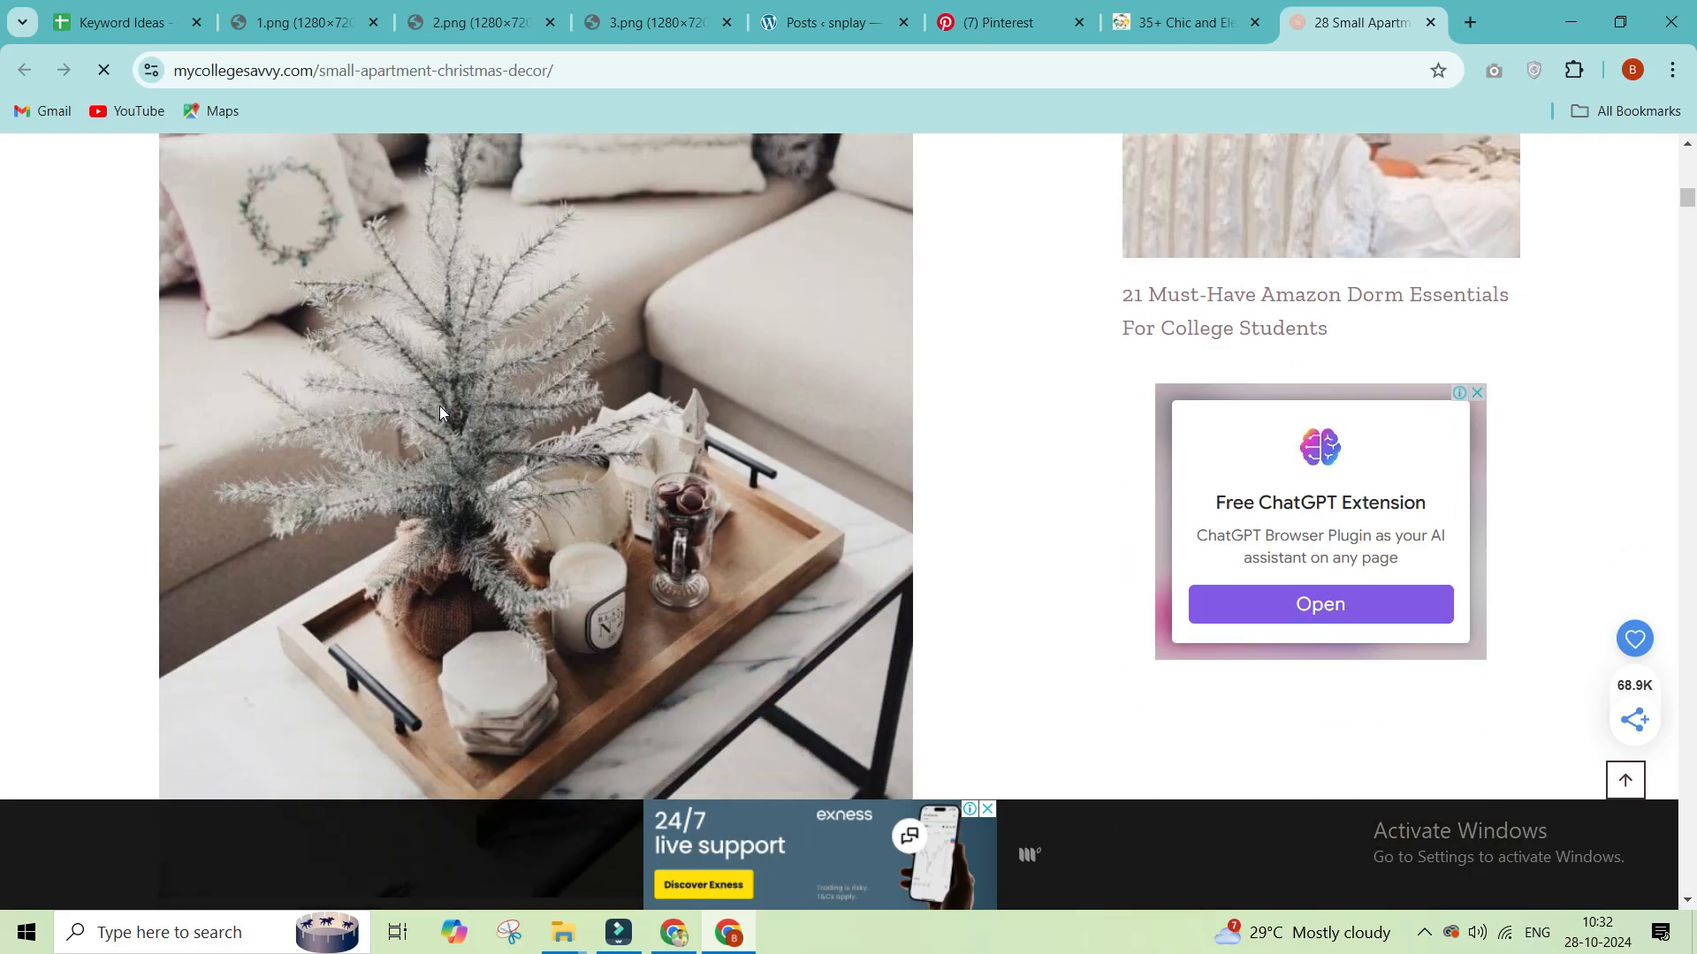
{"action": "scroll", "coordinate": [441, 411], "scroll_direction": "down", "scroll_amount": 15}
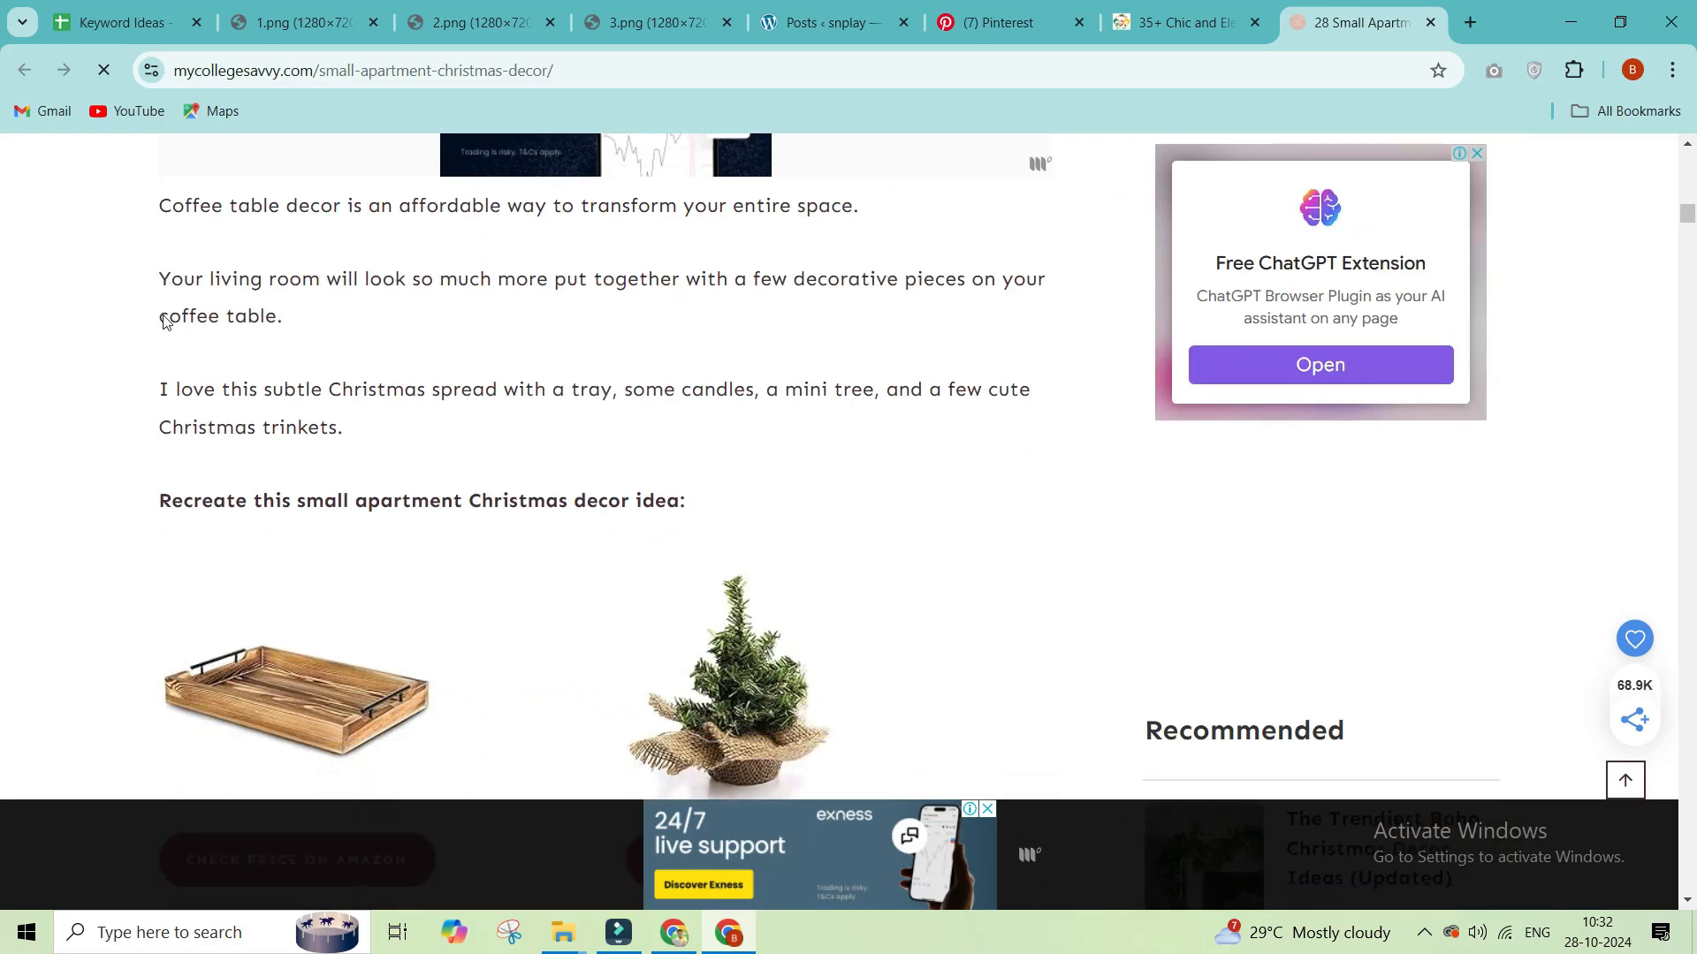
{"action": "left_click_drag", "start_coordinate": [108, 195], "coordinate": [546, 501]}
{"action": "scroll", "coordinate": [553, 488], "scroll_direction": "down", "scroll_amount": 3}
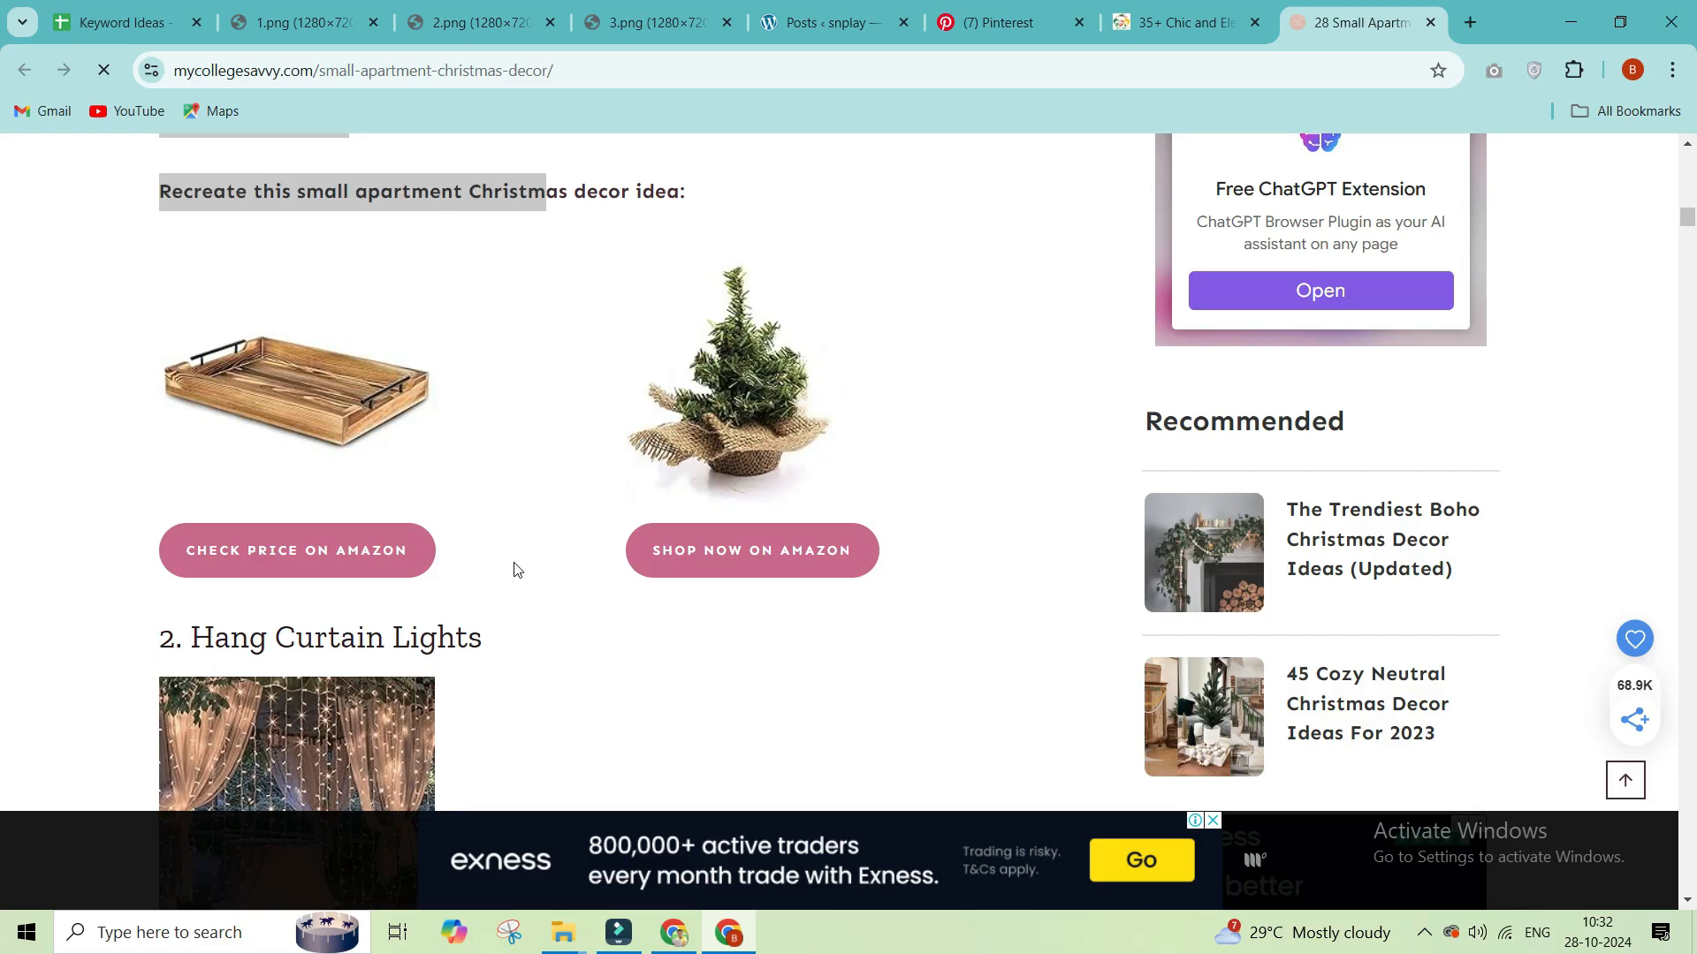
Step: Examine the layout of the "Hang Curtain Lights" and "Create A Decor Tray" ideas, including their text and product links
{"action": "scroll", "coordinate": [517, 570], "scroll_direction": "down", "scroll_amount": 5}
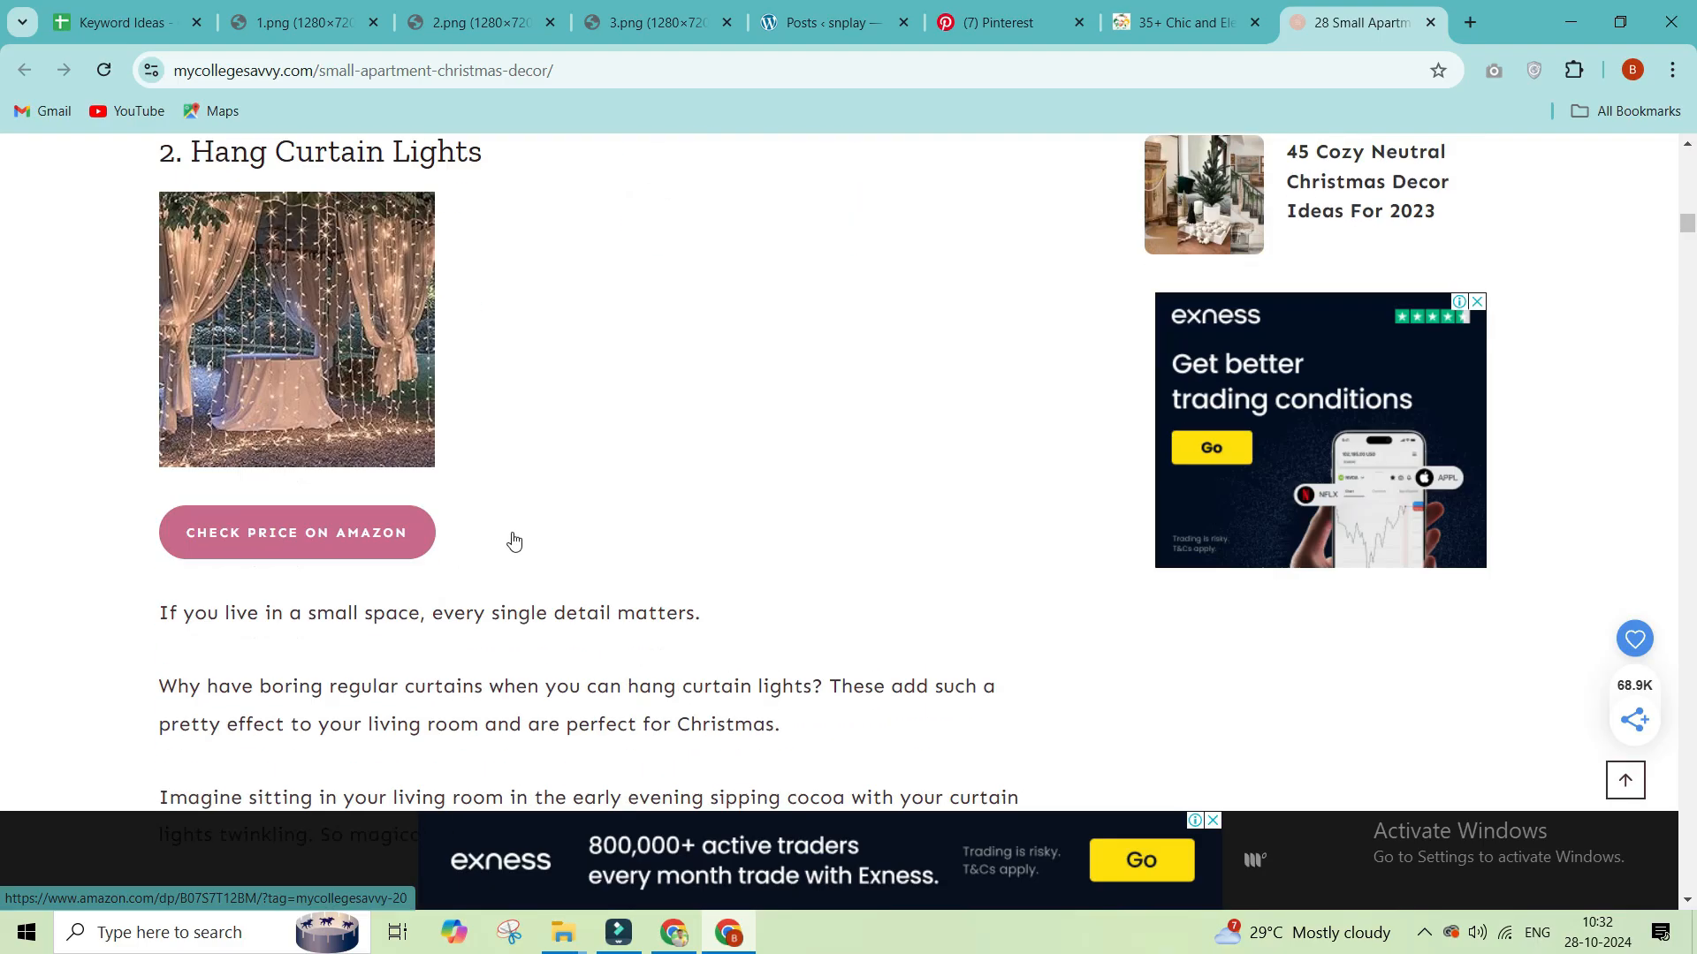
{"action": "scroll", "coordinate": [482, 524], "scroll_direction": "down", "scroll_amount": 3}
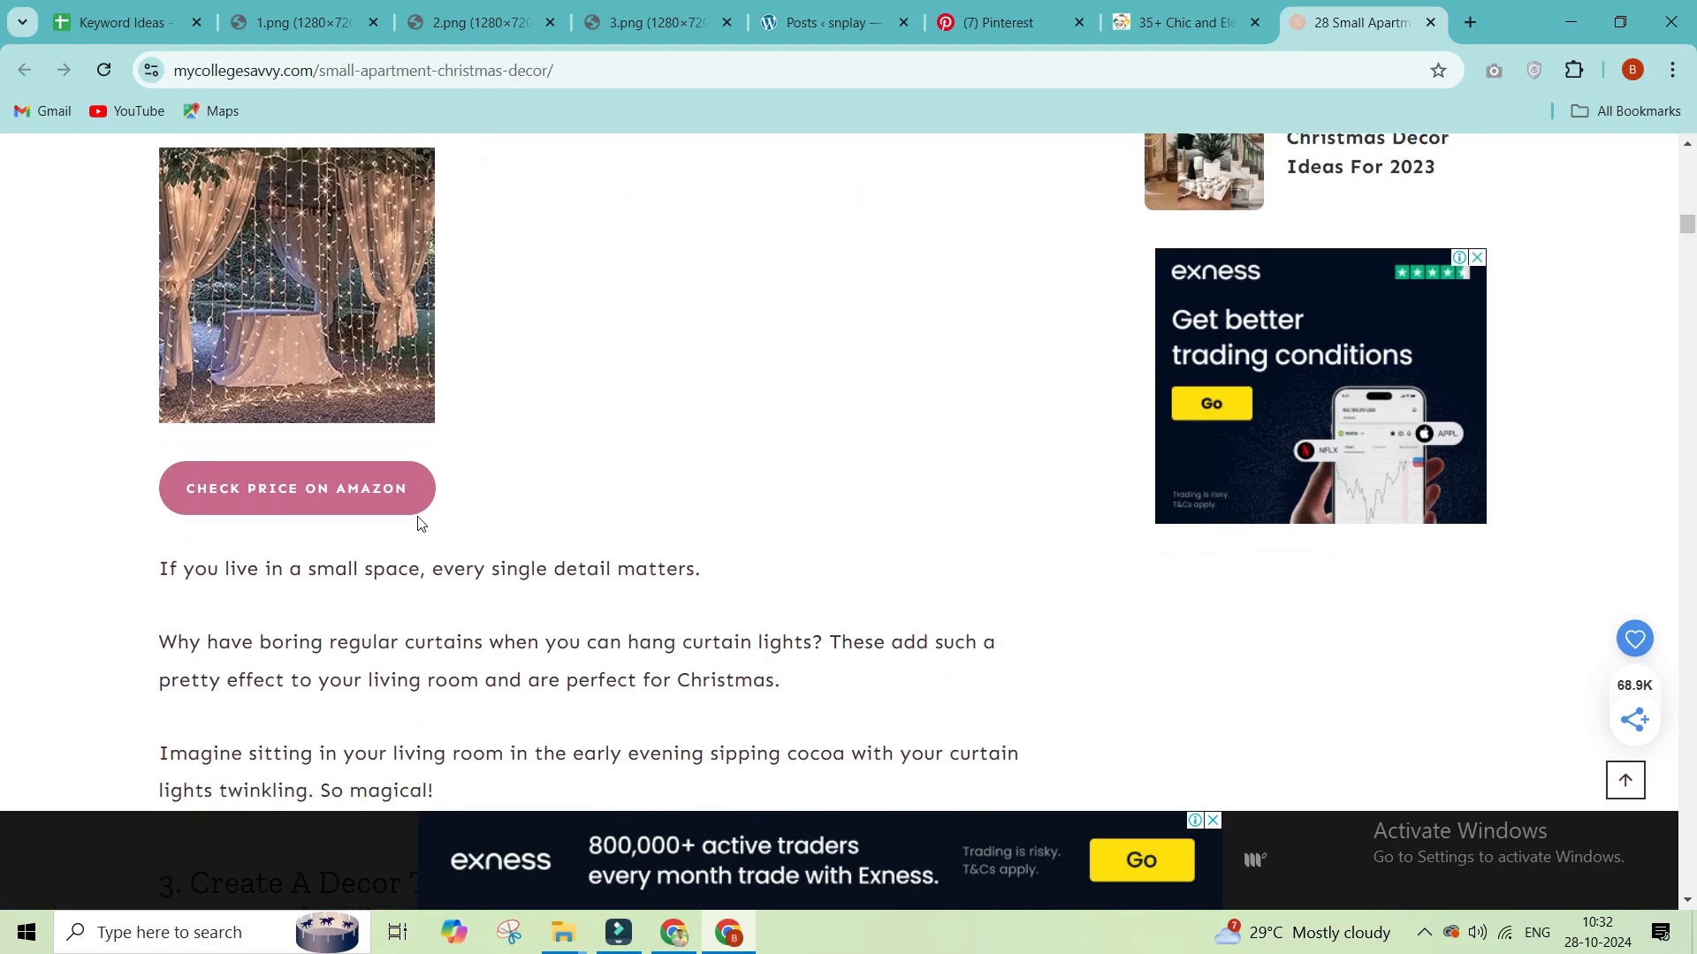
{"action": "left_click_drag", "start_coordinate": [152, 404], "coordinate": [644, 652]}
{"action": "scroll", "coordinate": [549, 598], "scroll_direction": "down", "scroll_amount": 2}
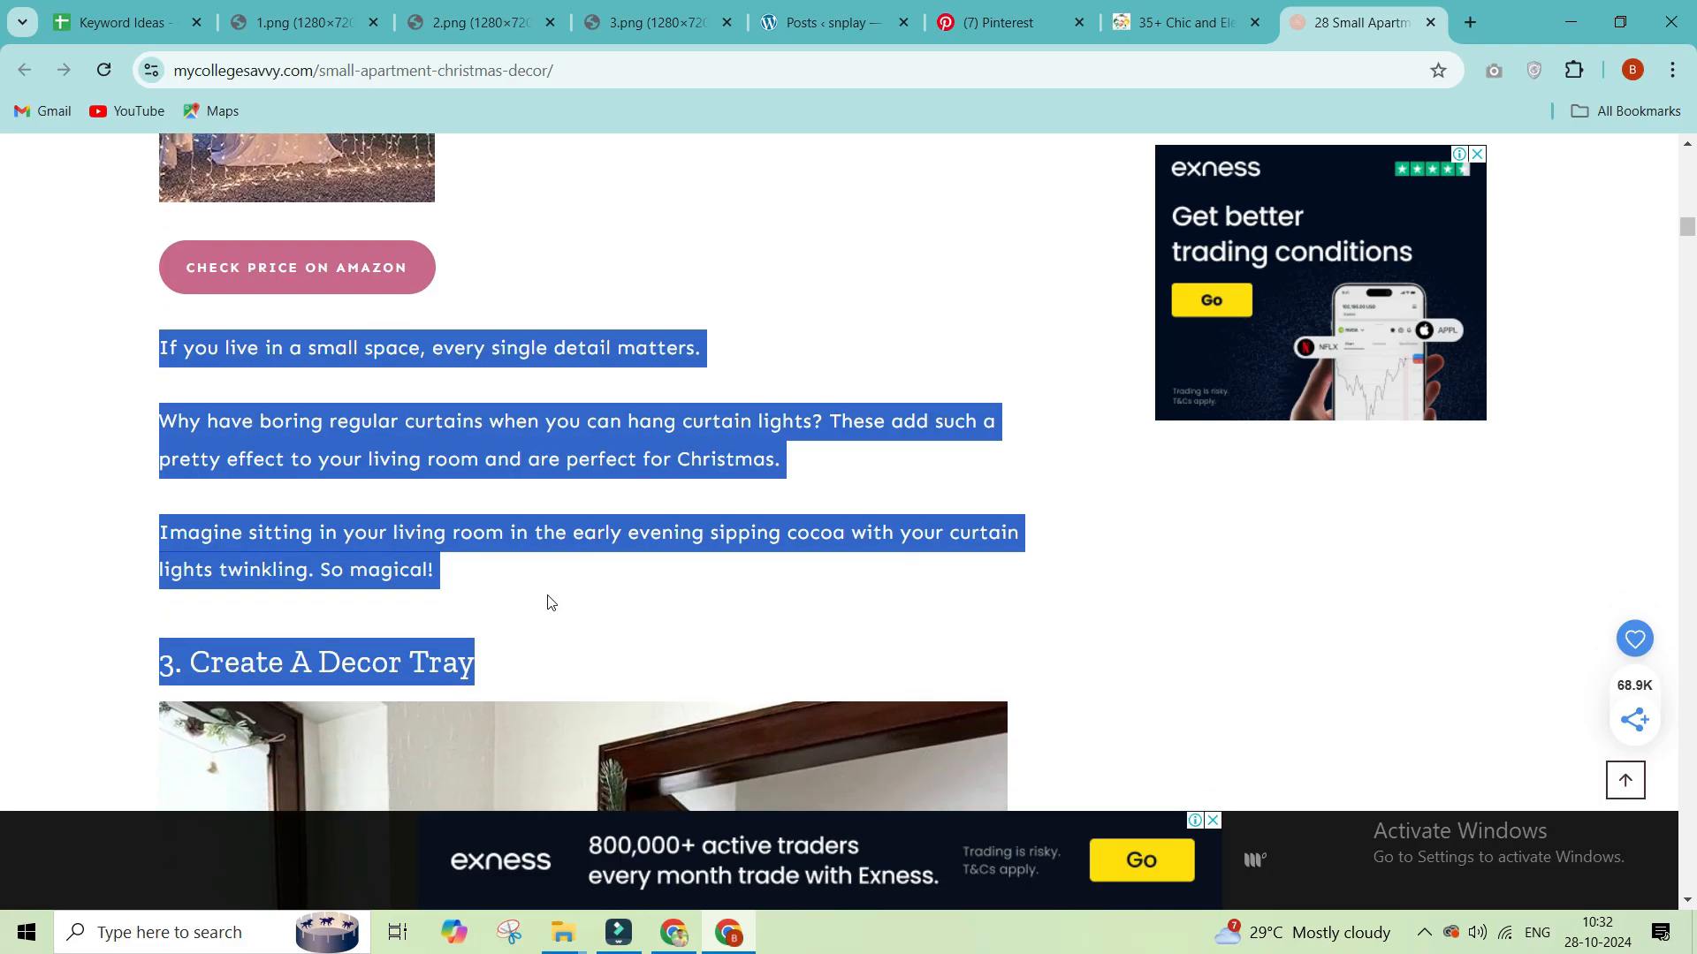
{"action": "left_click", "coordinate": [523, 591]}
{"action": "scroll", "coordinate": [380, 404], "scroll_direction": "down", "scroll_amount": 10}
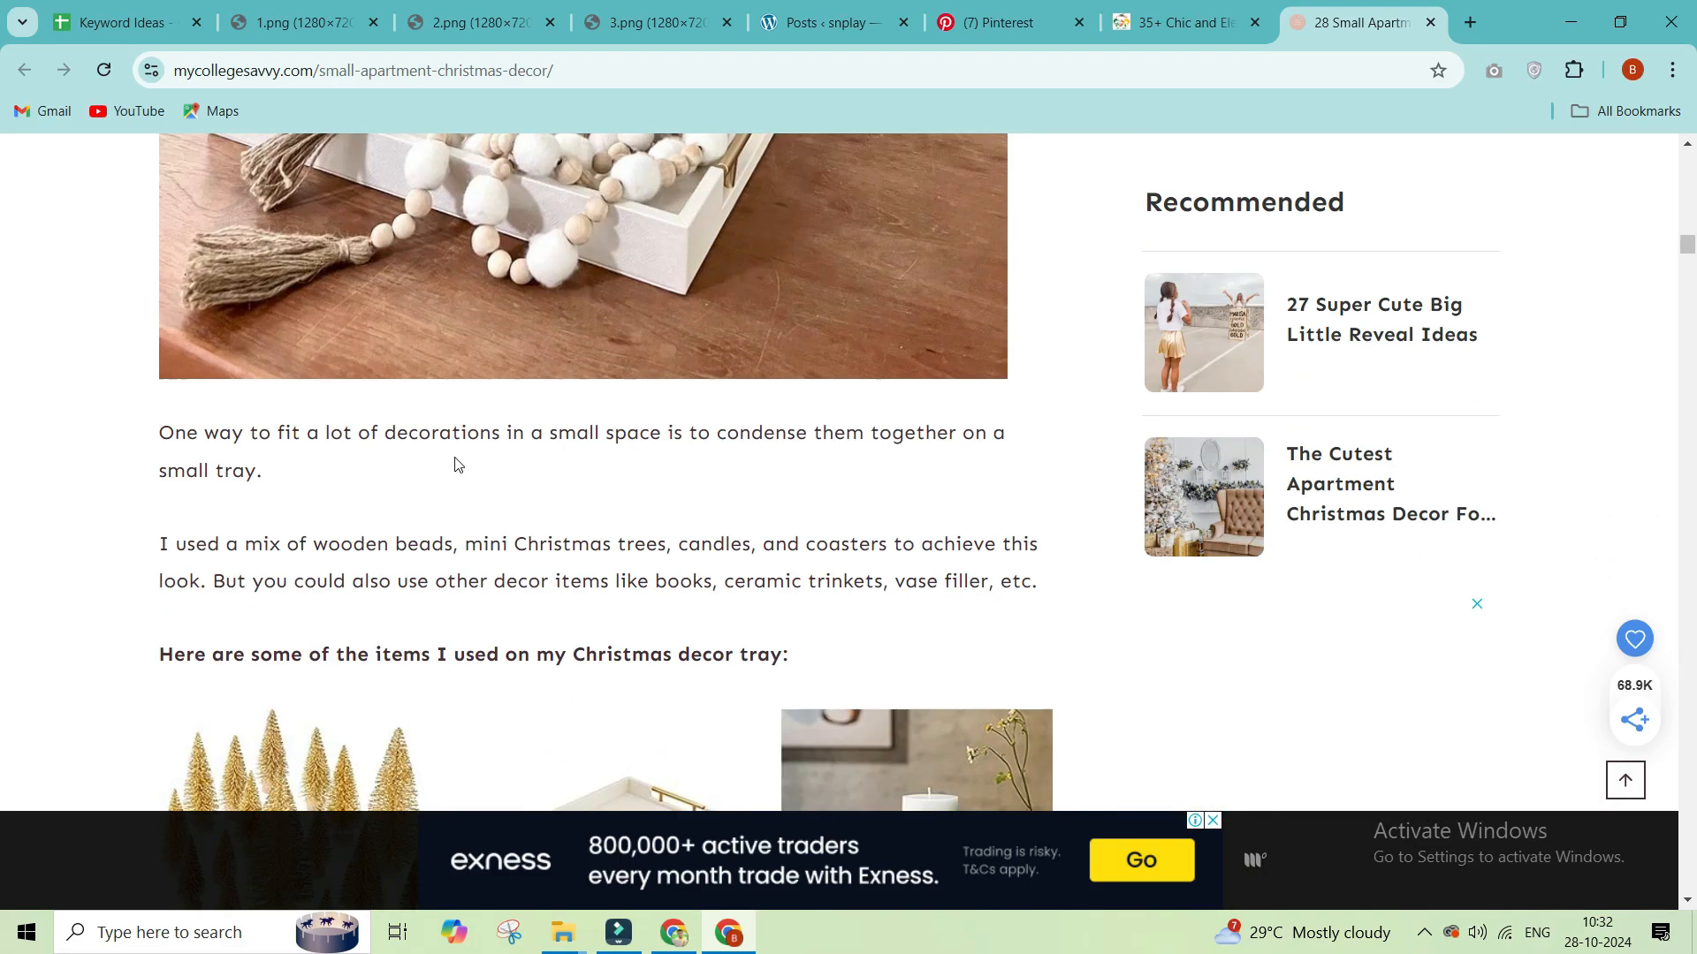
{"action": "scroll", "coordinate": [457, 465], "scroll_direction": "down", "scroll_amount": 1}
{"action": "left_click_drag", "start_coordinate": [152, 300], "coordinate": [792, 522]}
{"action": "left_click", "coordinate": [811, 522]}
{"action": "scroll", "coordinate": [697, 492], "scroll_direction": "down", "scroll_amount": 4}
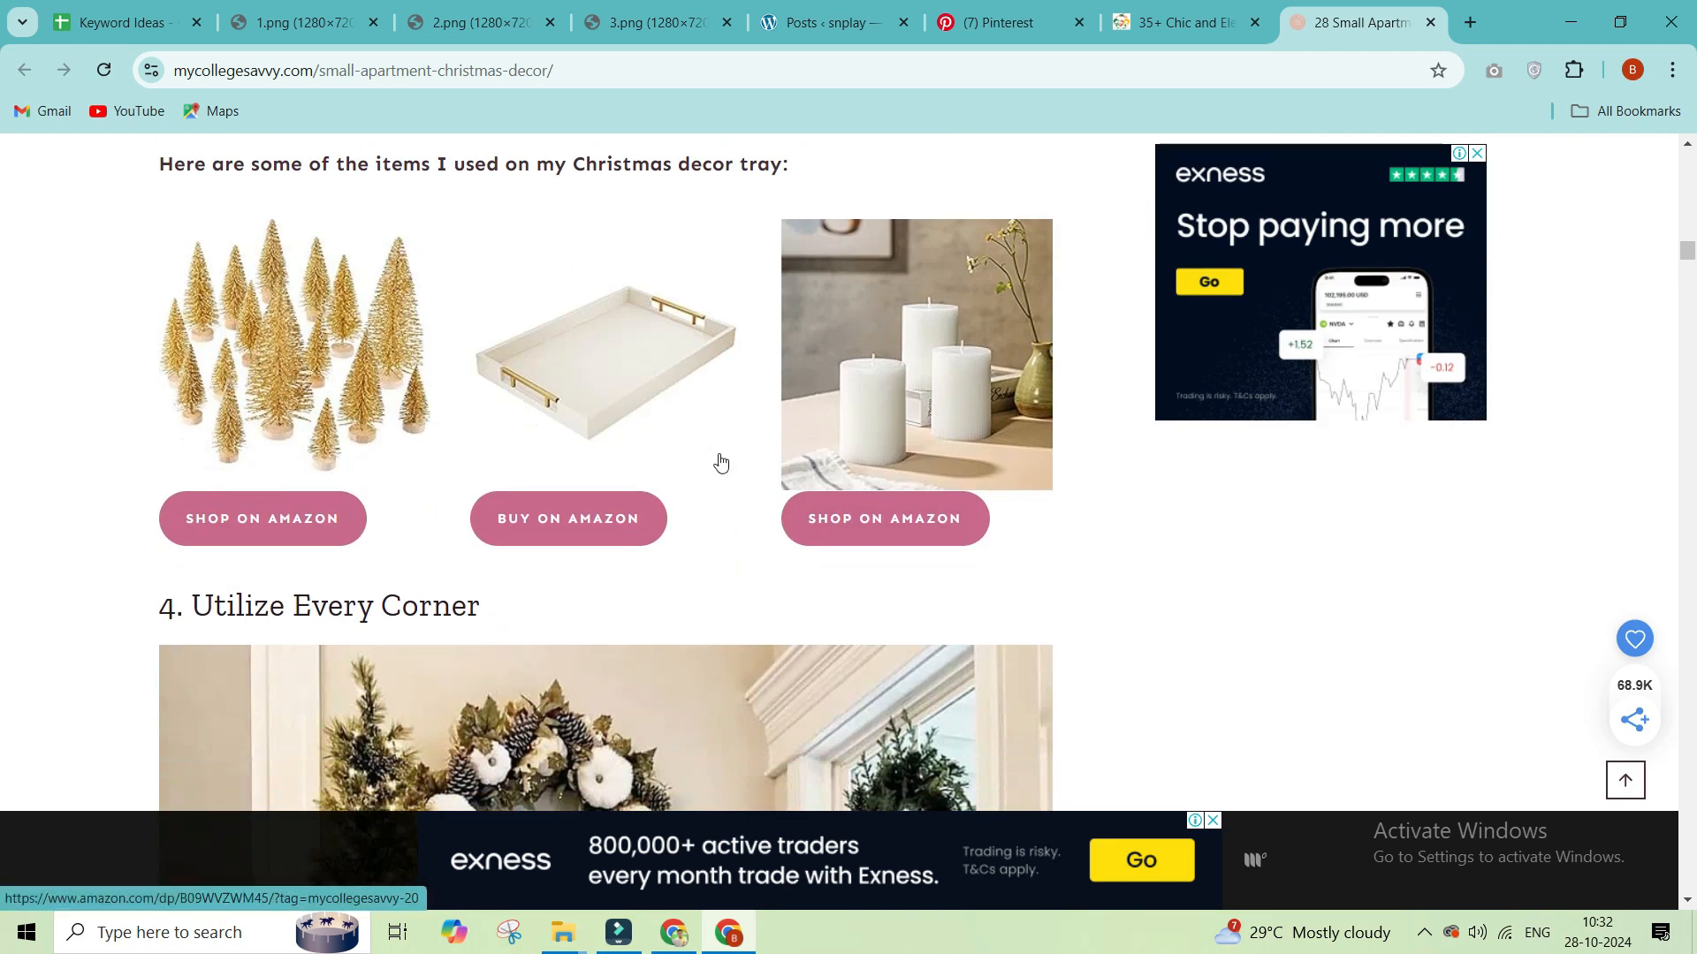
Step: Examine the "Utilize Every Corner" idea and the following tree ideas in the small apartment Christmas decor article, including images and text
{"action": "scroll", "coordinate": [720, 461], "scroll_direction": "down", "scroll_amount": 6}
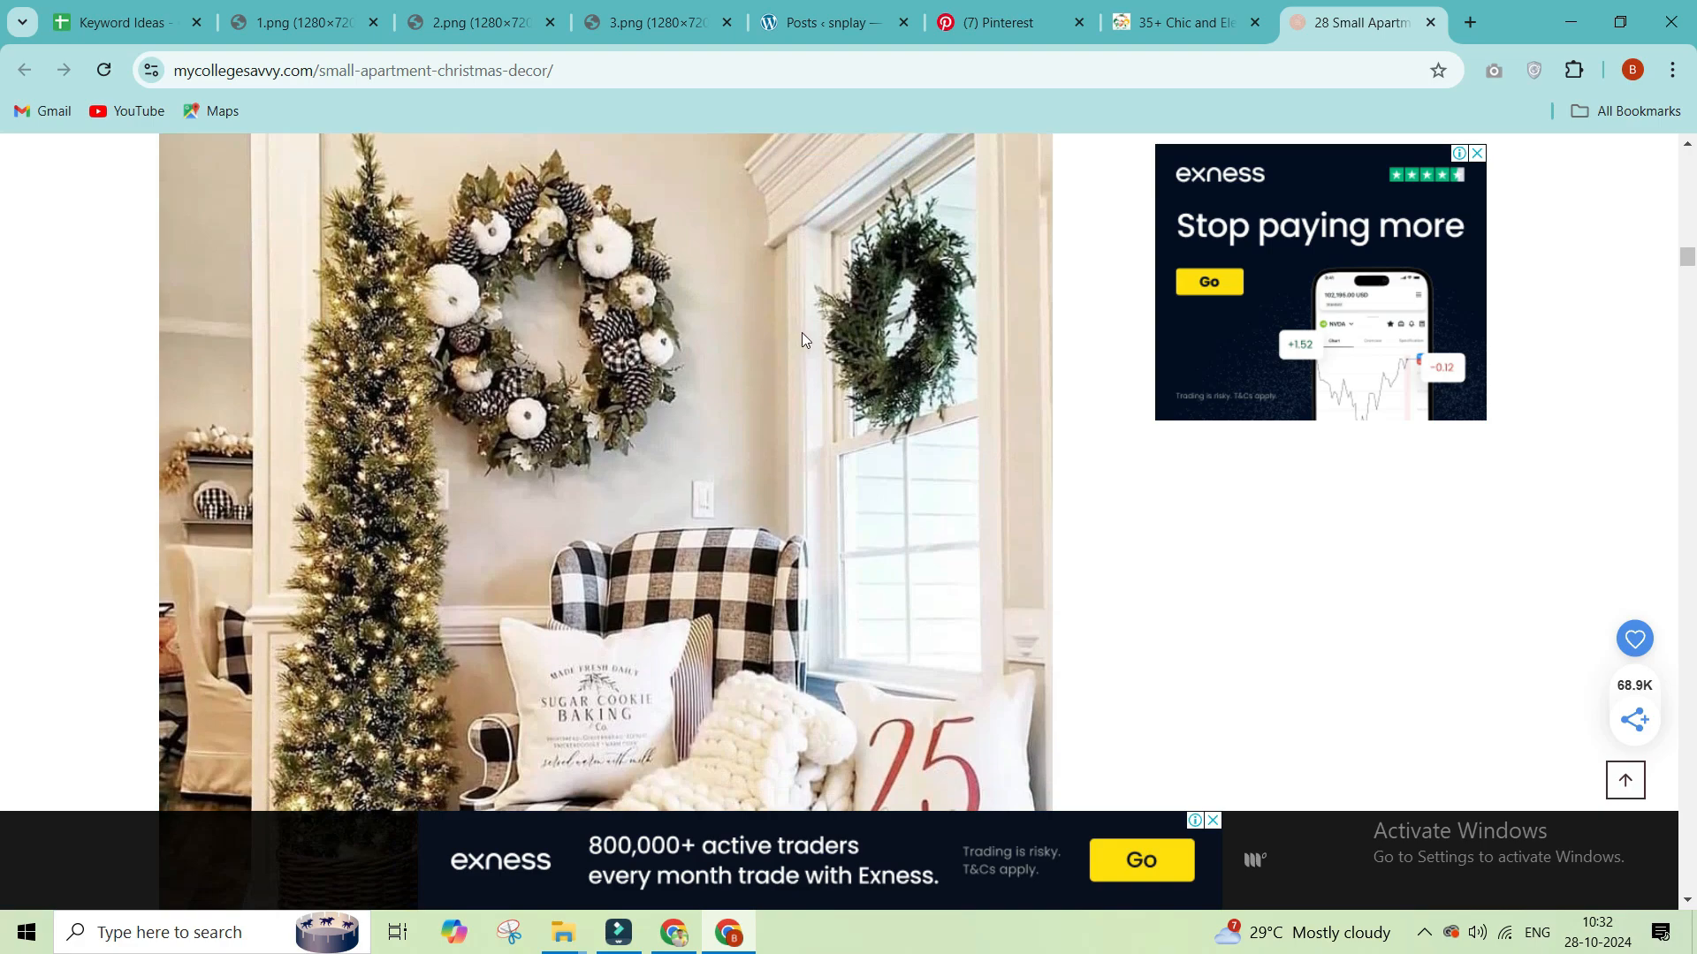
{"action": "scroll", "coordinate": [802, 332], "scroll_direction": "down", "scroll_amount": 6}
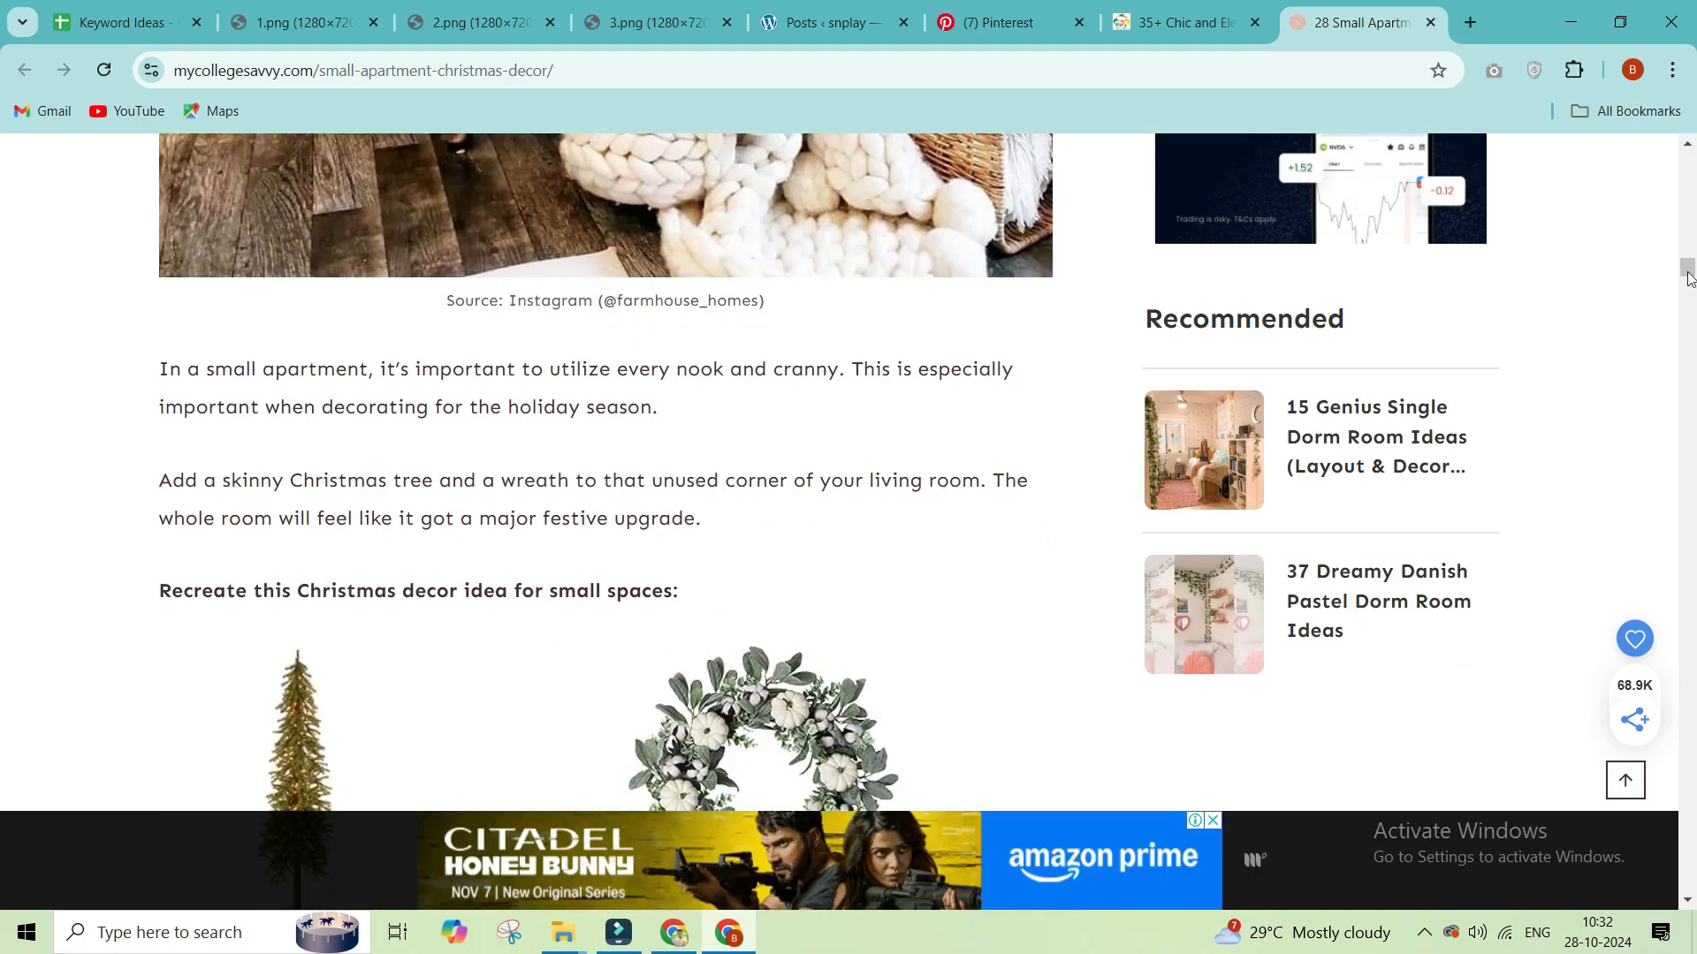
{"action": "left_click_drag", "start_coordinate": [1687, 272], "coordinate": [1689, 300]}
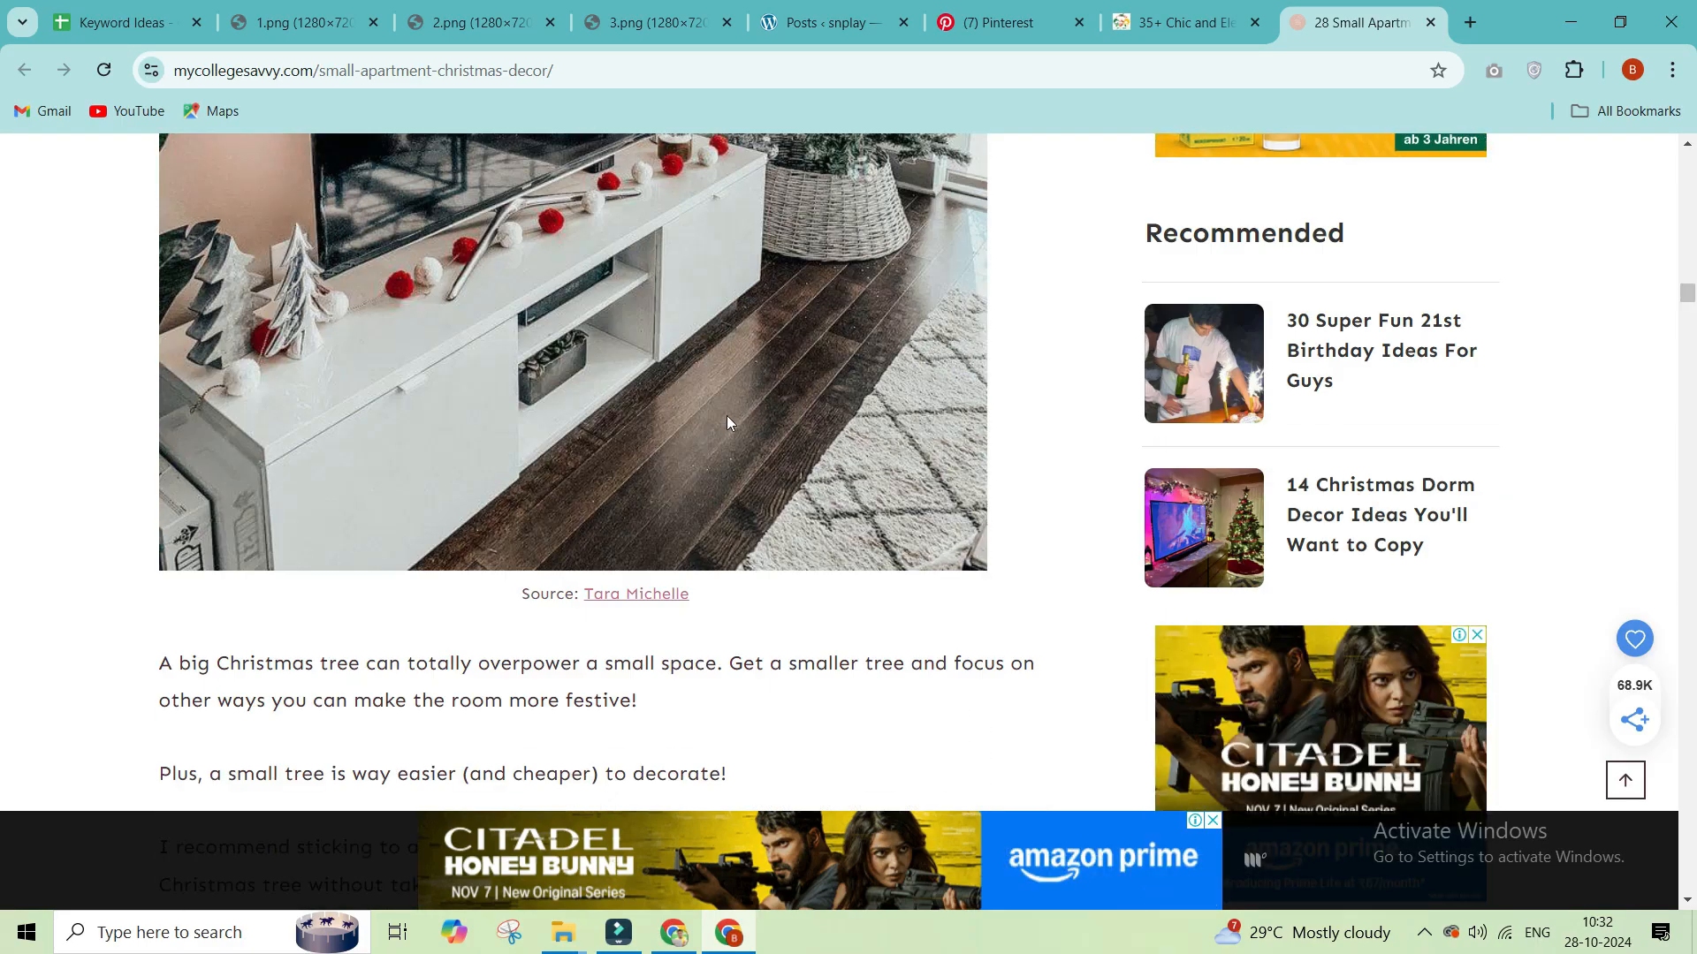
{"action": "left_click", "coordinate": [1690, 611]}
{"action": "left_click", "coordinate": [1691, 612]}
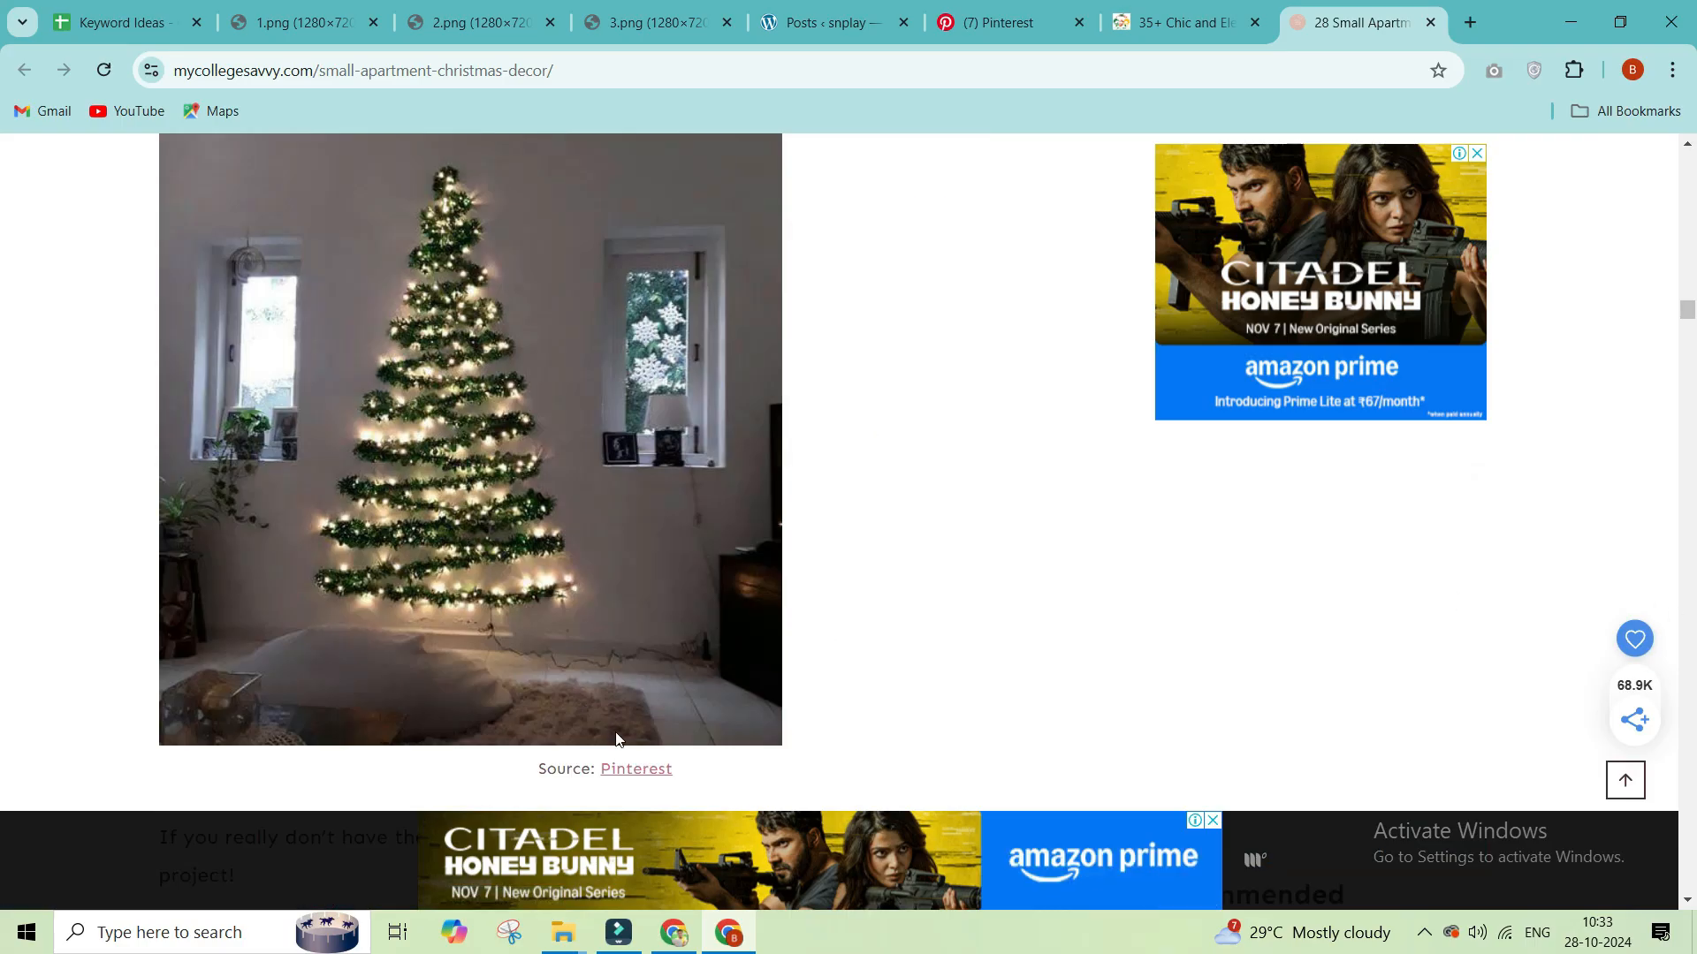
Step: Switch to the Farm Food Family article on elegant Christmas decor and examine its title and introduction paragraph
{"action": "left_click", "coordinate": [1217, 7]}
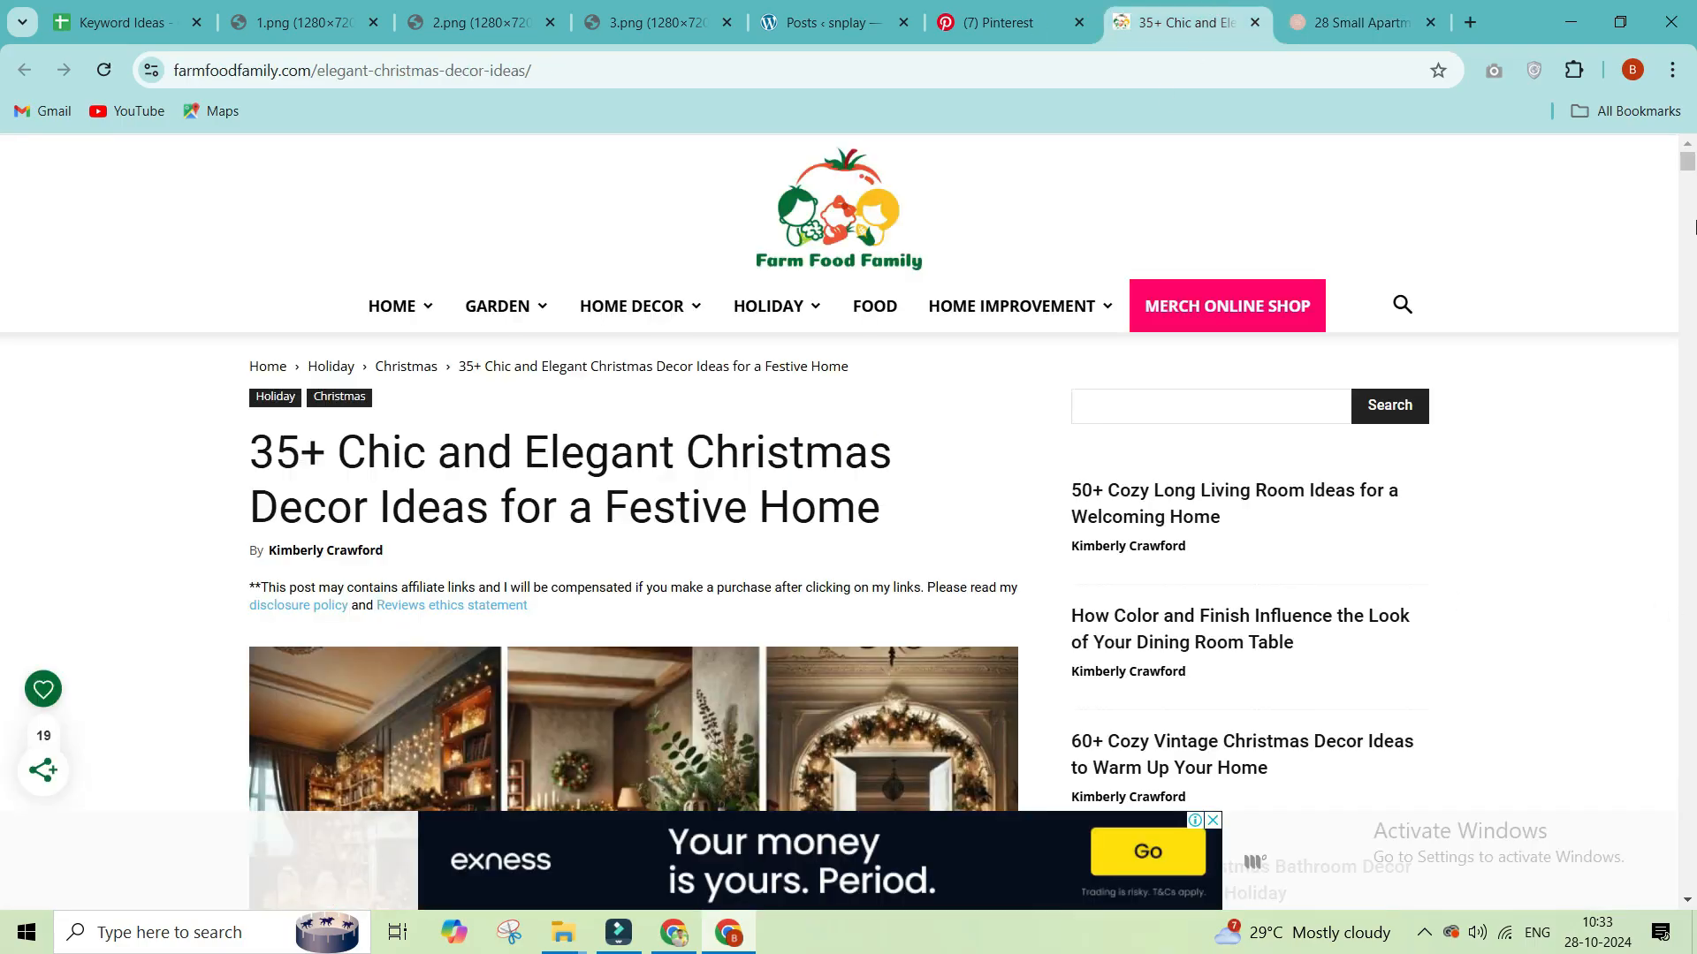
{"action": "left_click", "coordinate": [1694, 227]}
{"action": "left_click", "coordinate": [1694, 227]}
{"action": "left_click", "coordinate": [1694, 227]}
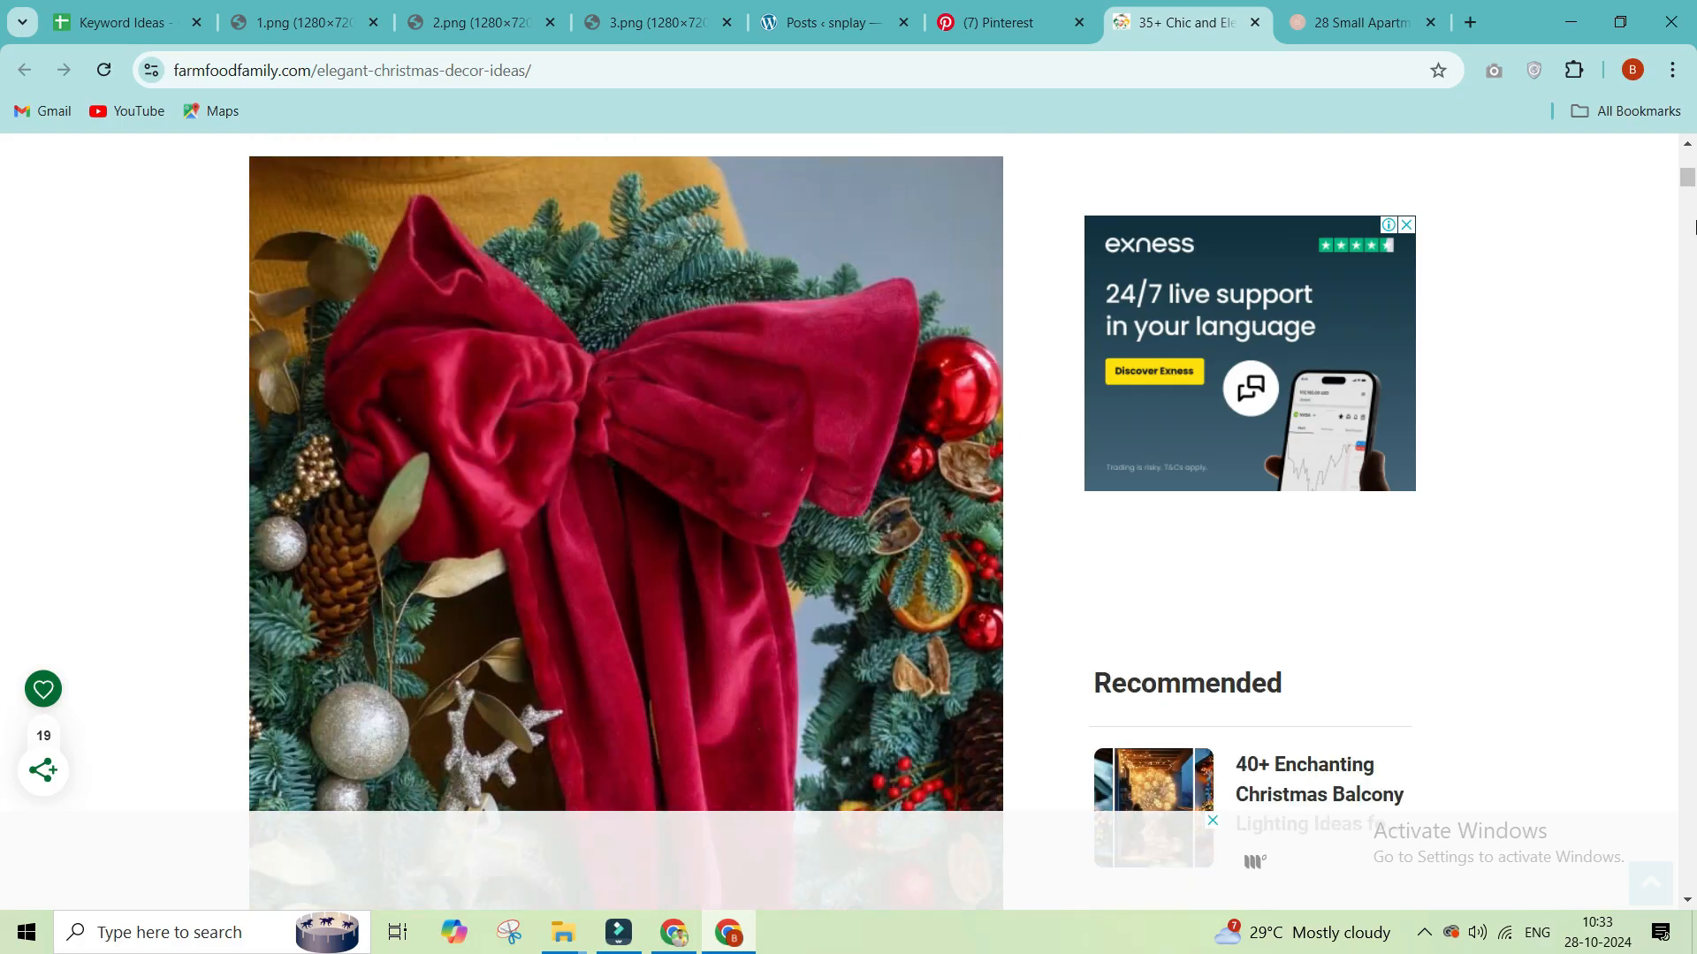
{"action": "left_click_drag", "start_coordinate": [1693, 176], "coordinate": [1693, 144]}
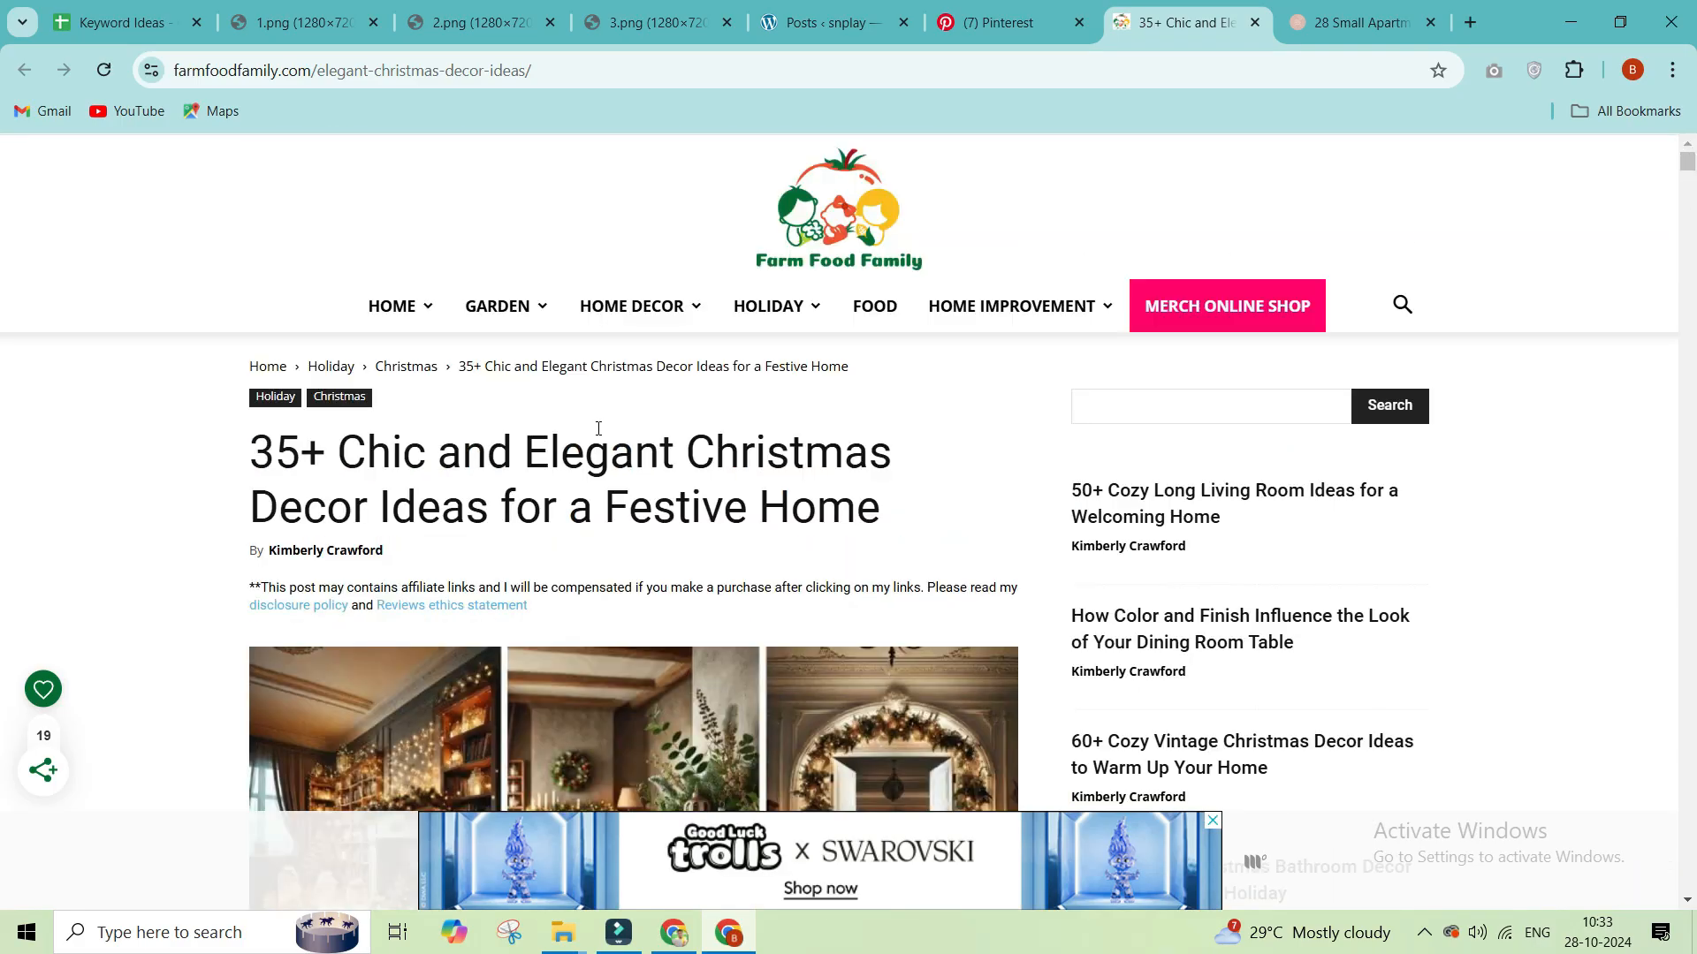
{"action": "left_click_drag", "start_coordinate": [564, 446], "coordinate": [648, 526]}
{"action": "left_click", "coordinate": [1693, 495]}
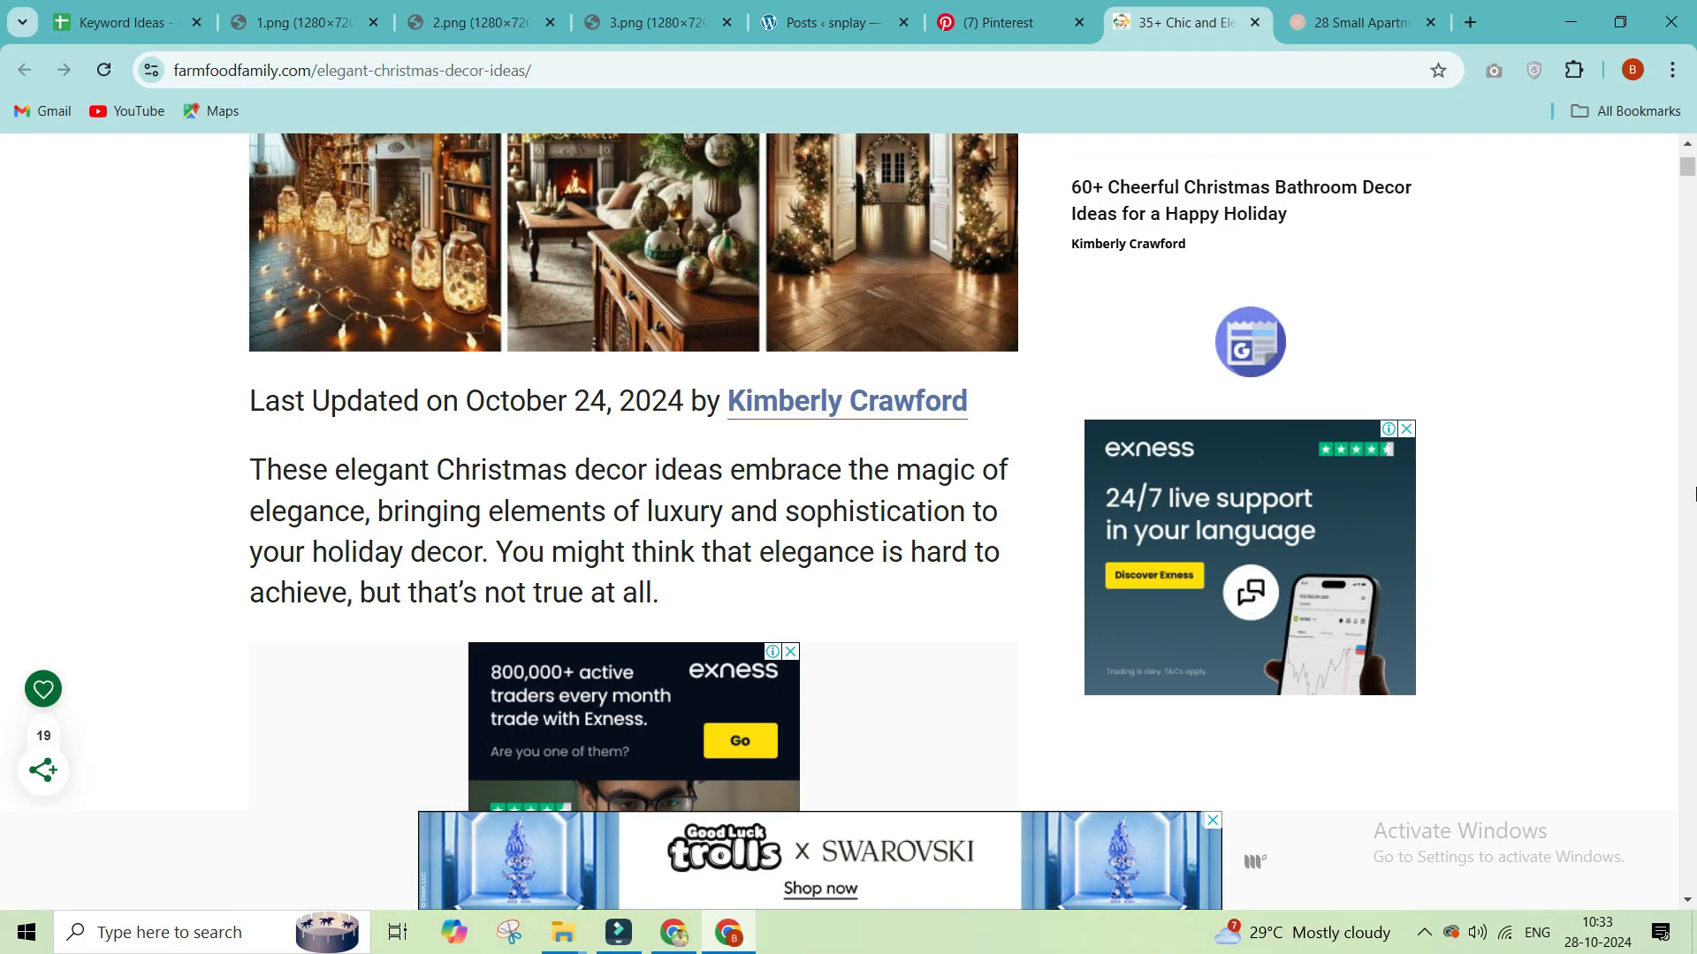
{"action": "left_click_drag", "start_coordinate": [256, 468], "coordinate": [860, 598]}
{"action": "left_click", "coordinate": [864, 601]}
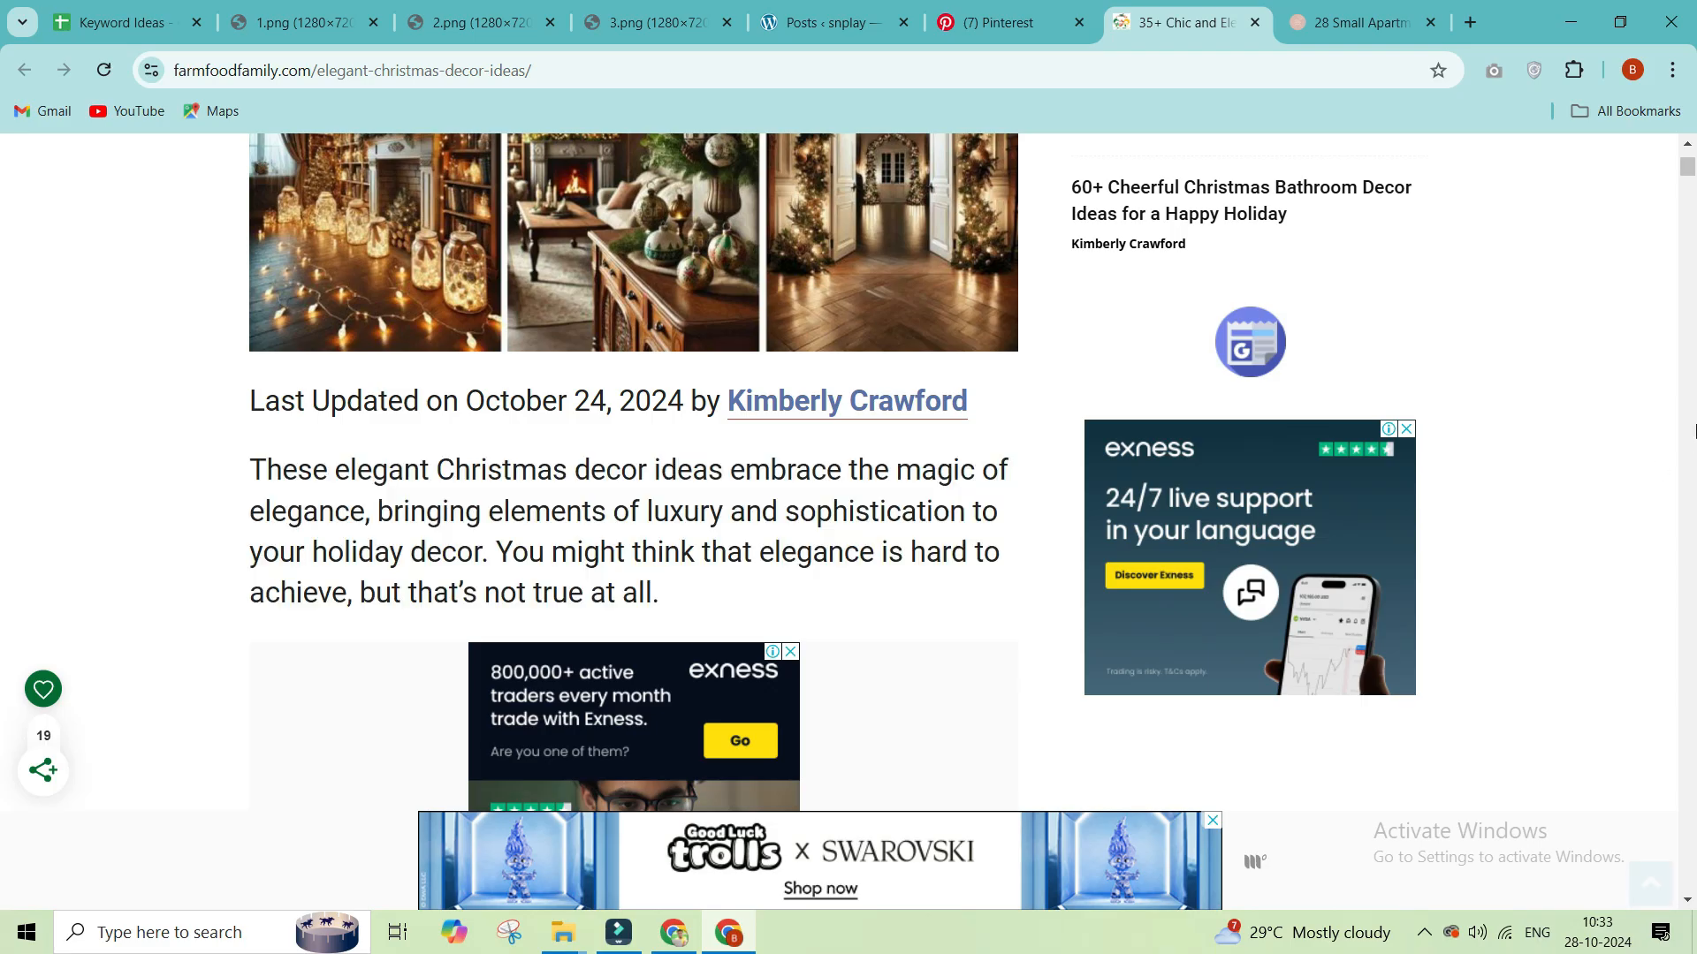
Step: Examine how the "Accents of Velvet Ribbons" and "Gold and White Color Palette" ideas are laid out with heading, image and text
{"action": "scroll", "coordinate": [1694, 431], "scroll_direction": "down", "scroll_amount": 10}
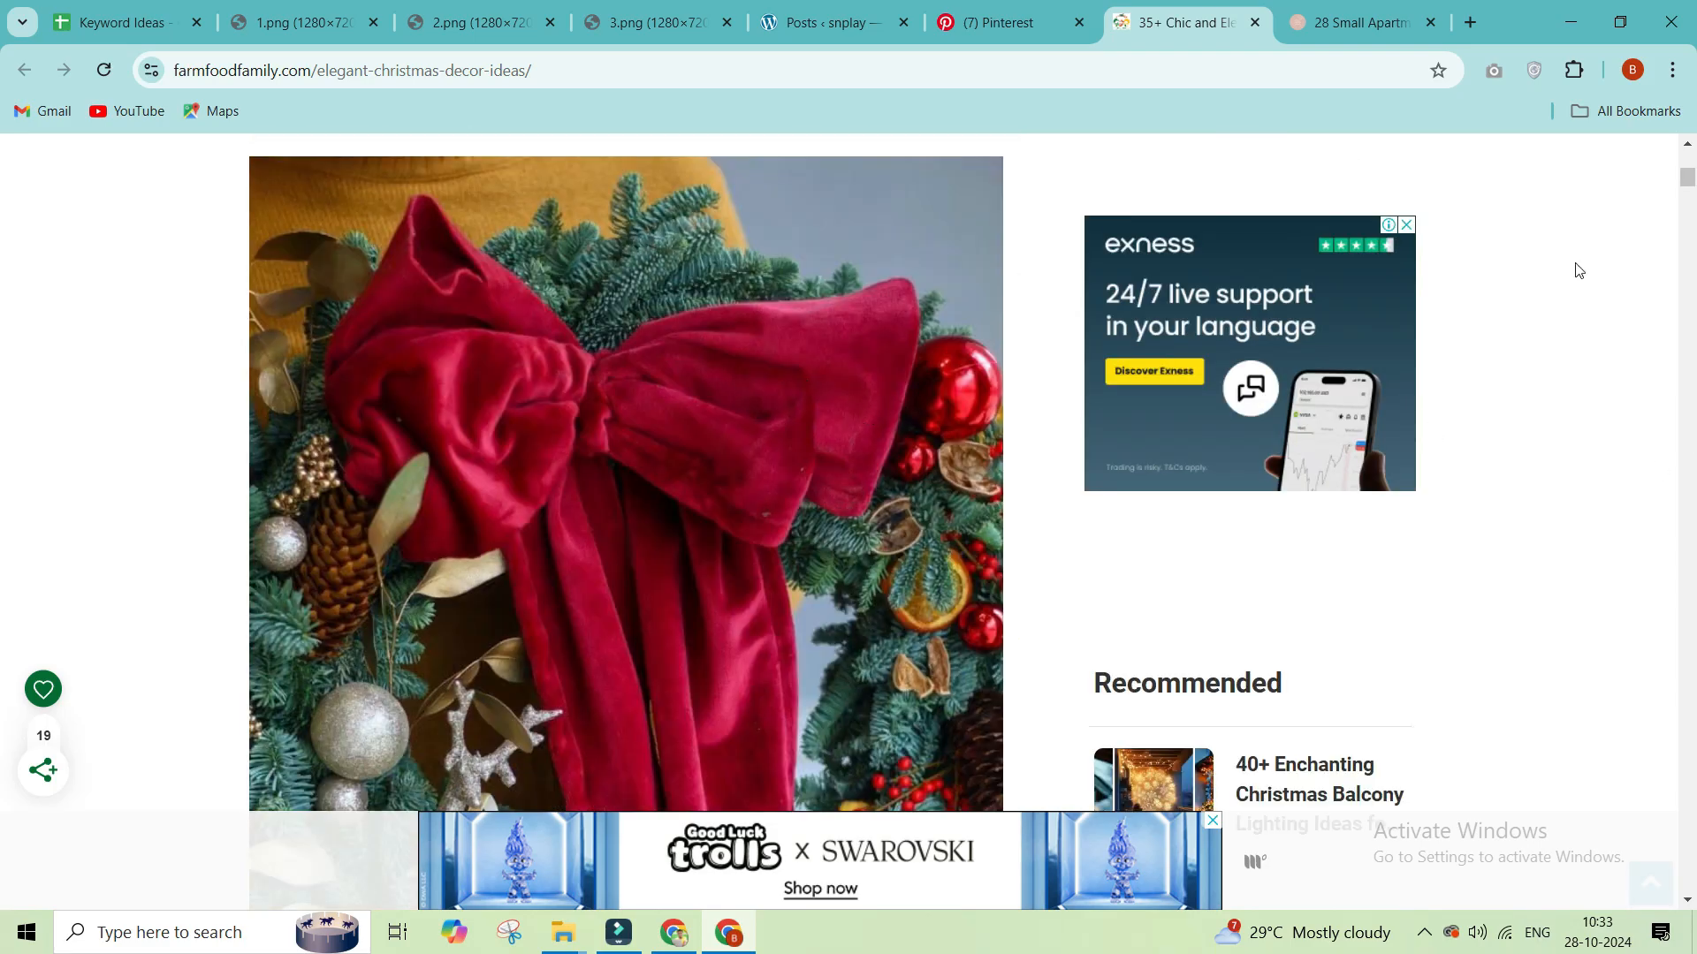
{"action": "left_click_drag", "start_coordinate": [1692, 179], "coordinate": [1692, 177]}
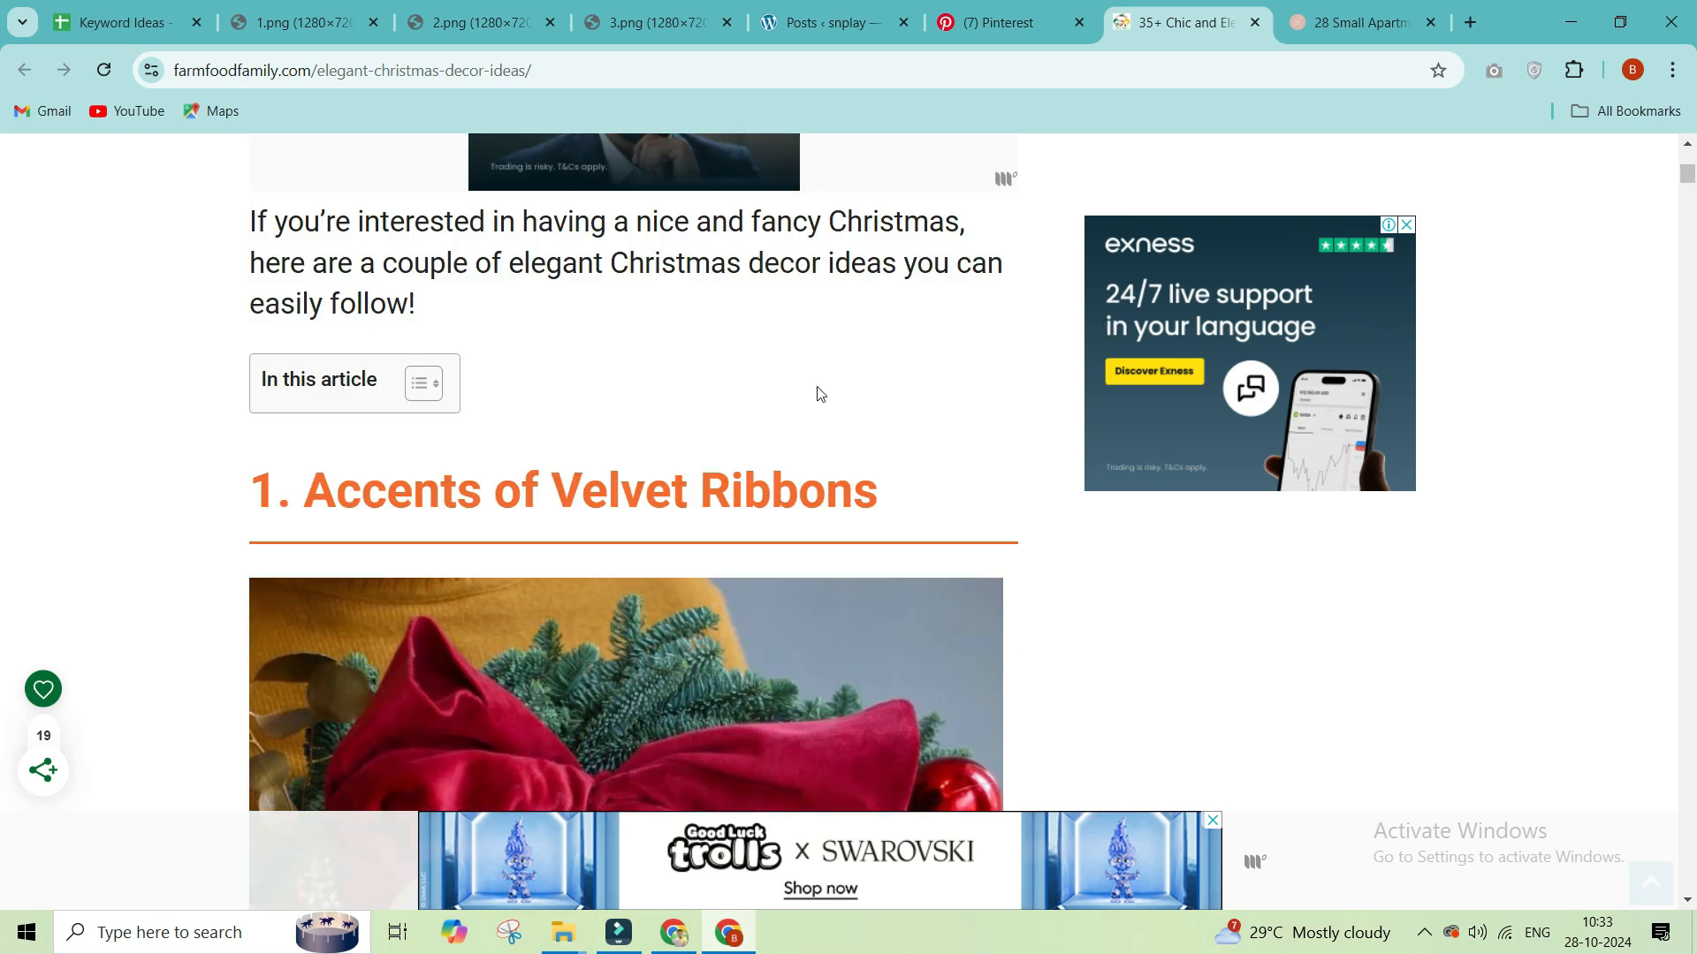
{"action": "left_click_drag", "start_coordinate": [311, 494], "coordinate": [756, 485]}
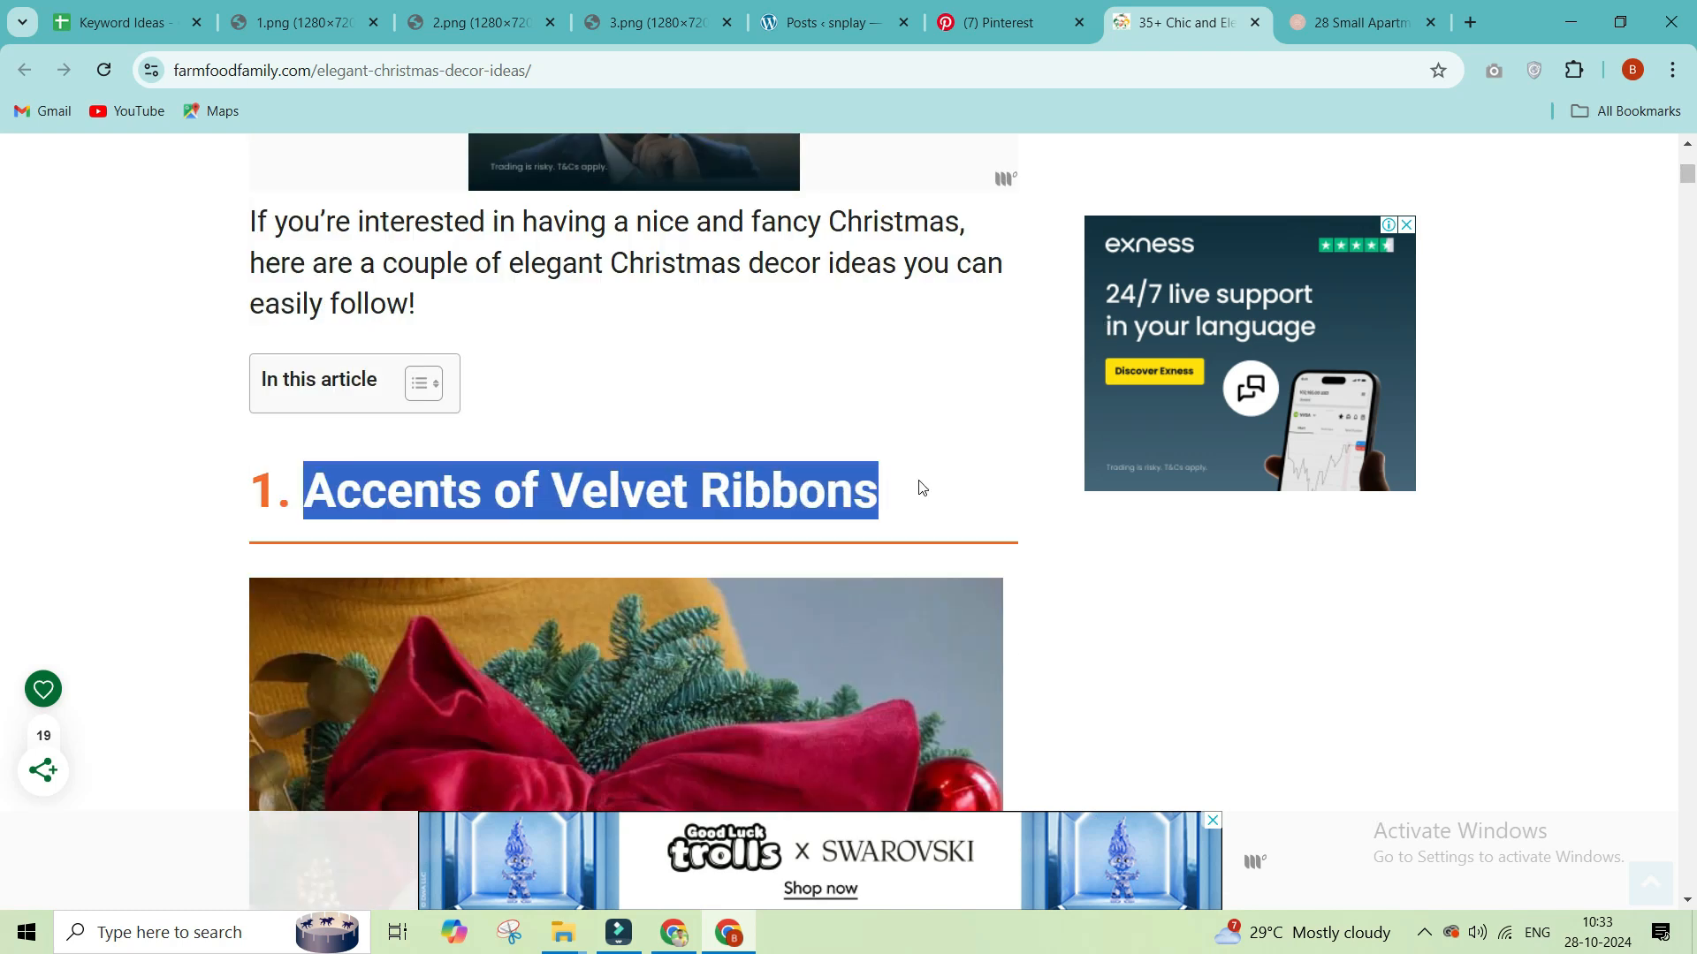
{"action": "scroll", "coordinate": [1692, 545], "scroll_direction": "down", "scroll_amount": 5}
{"action": "scroll", "coordinate": [1692, 534], "scroll_direction": "down", "scroll_amount": 10}
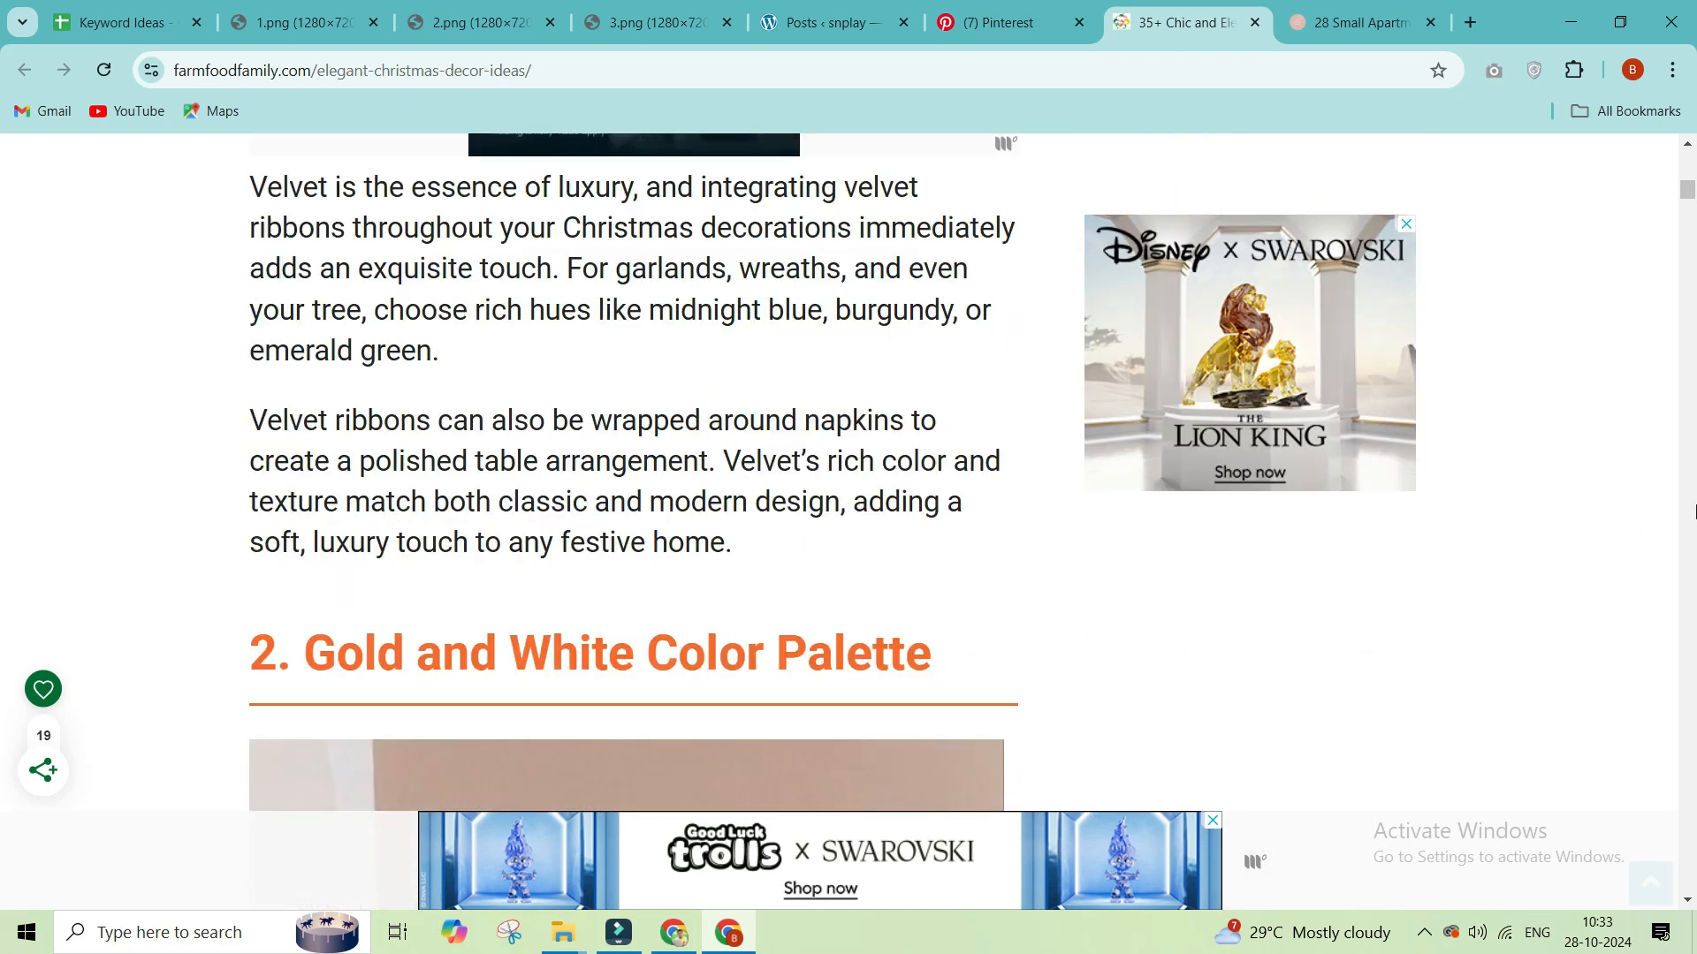
{"action": "left_click_drag", "start_coordinate": [412, 226], "coordinate": [485, 528]}
{"action": "left_click_drag", "start_coordinate": [252, 669], "coordinate": [618, 768]}
{"action": "triple_click", "coordinate": [711, 654]}
{"action": "scroll", "coordinate": [832, 664], "scroll_direction": "down", "scroll_amount": 10}
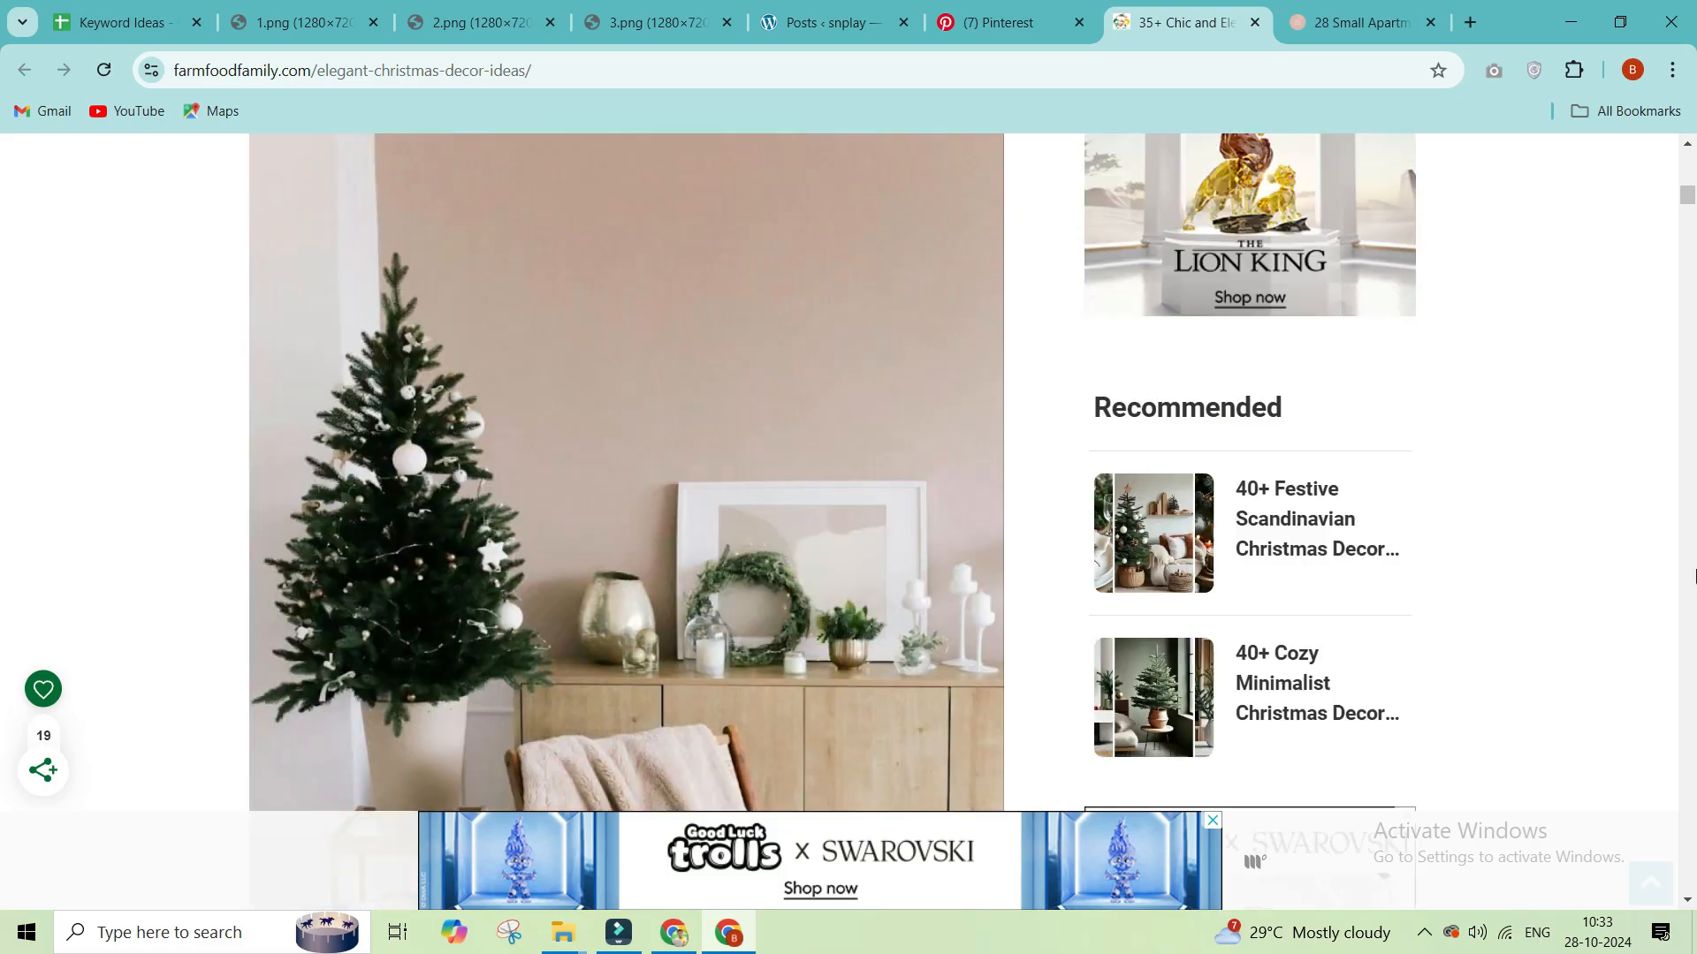
Step: Skim the article's following ideas, including "Marble Accents" and "Minimalist Magic", to compare their images and paragraph structure
{"action": "scroll", "coordinate": [861, 581], "scroll_direction": "down", "scroll_amount": 10}
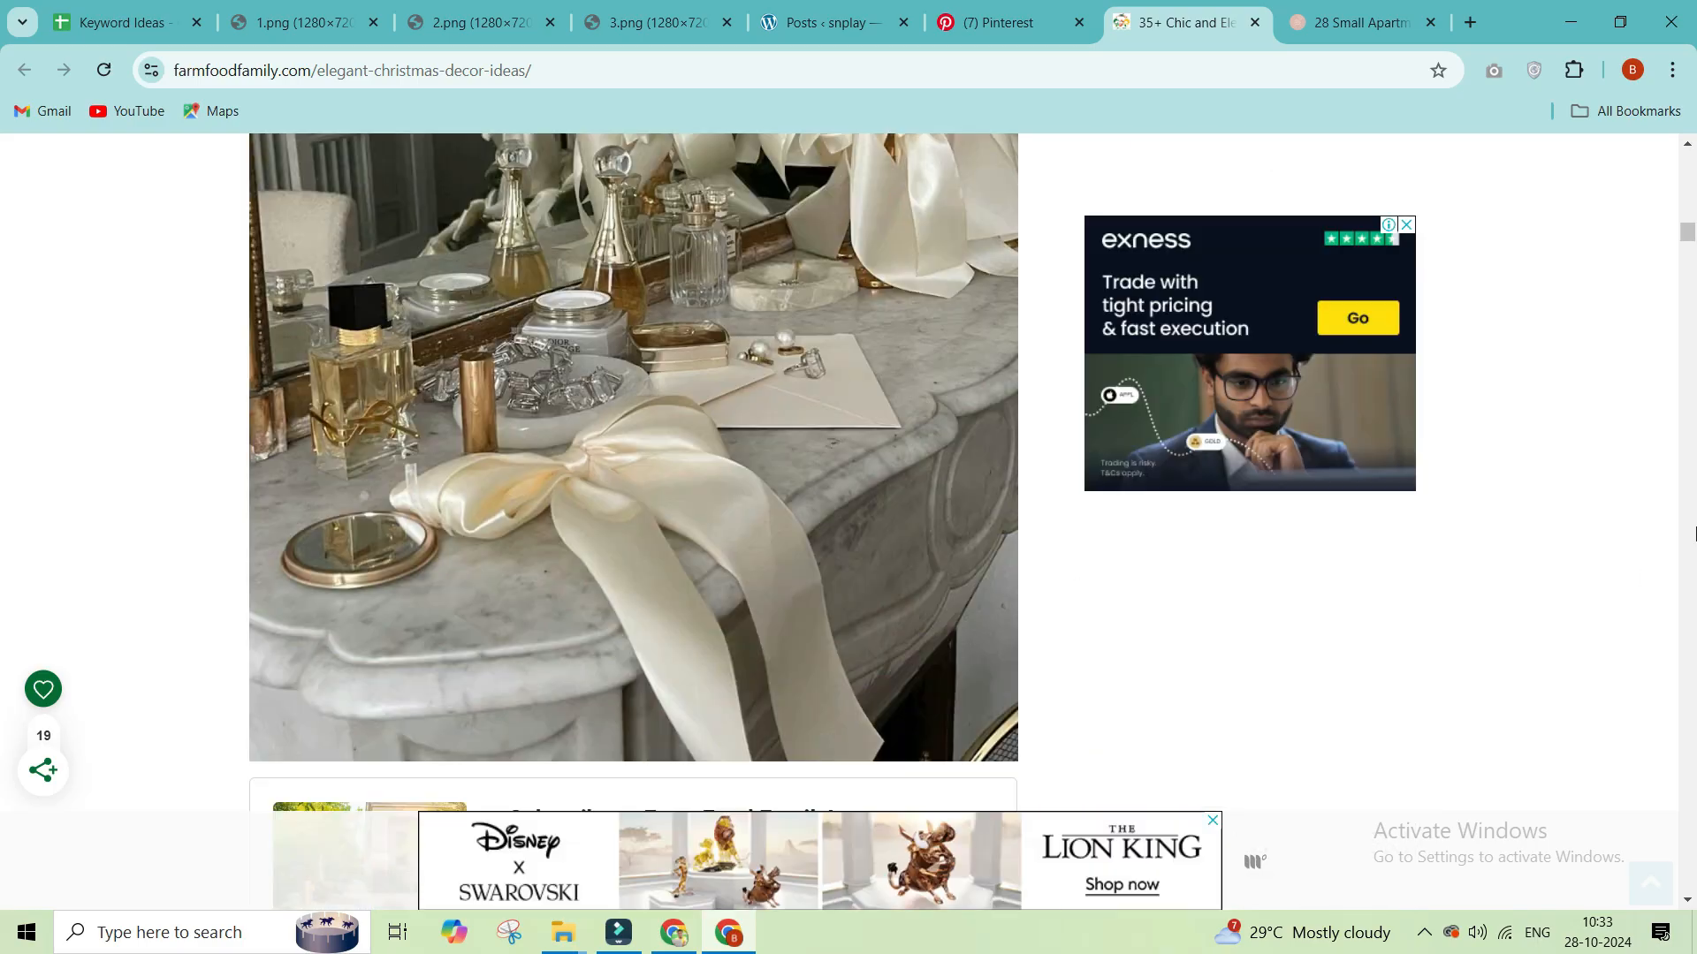
{"action": "scroll", "coordinate": [977, 428], "scroll_direction": "down", "scroll_amount": 20}
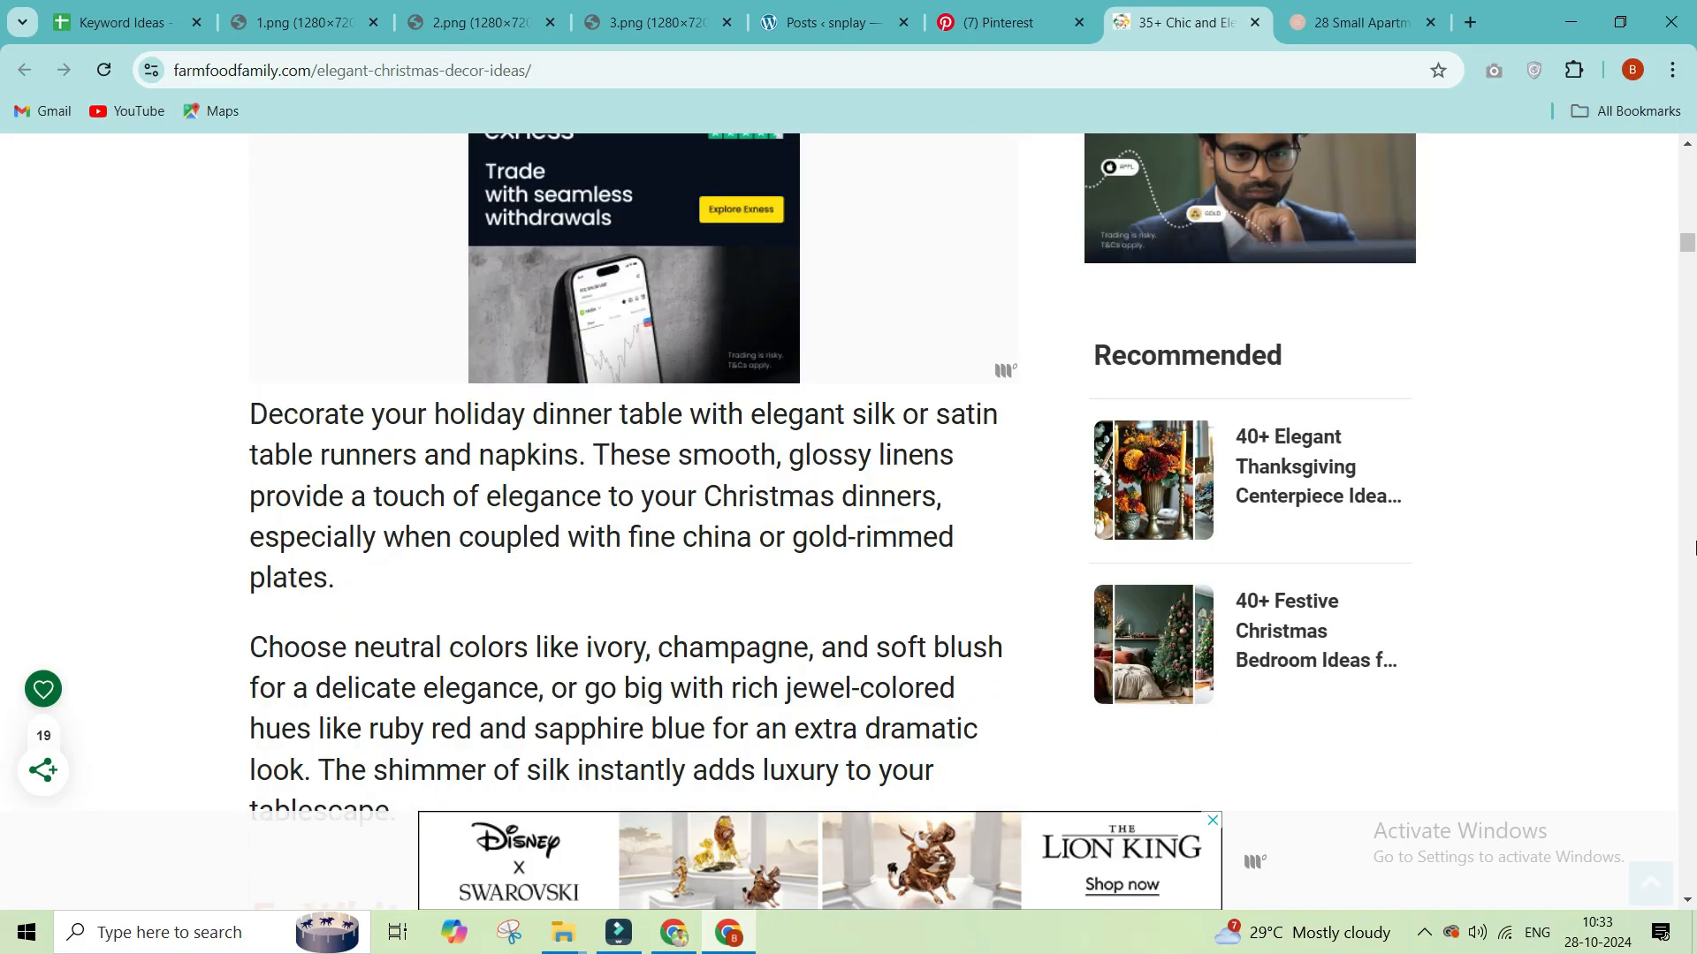
{"action": "scroll", "coordinate": [1693, 548], "scroll_direction": "down", "scroll_amount": 10}
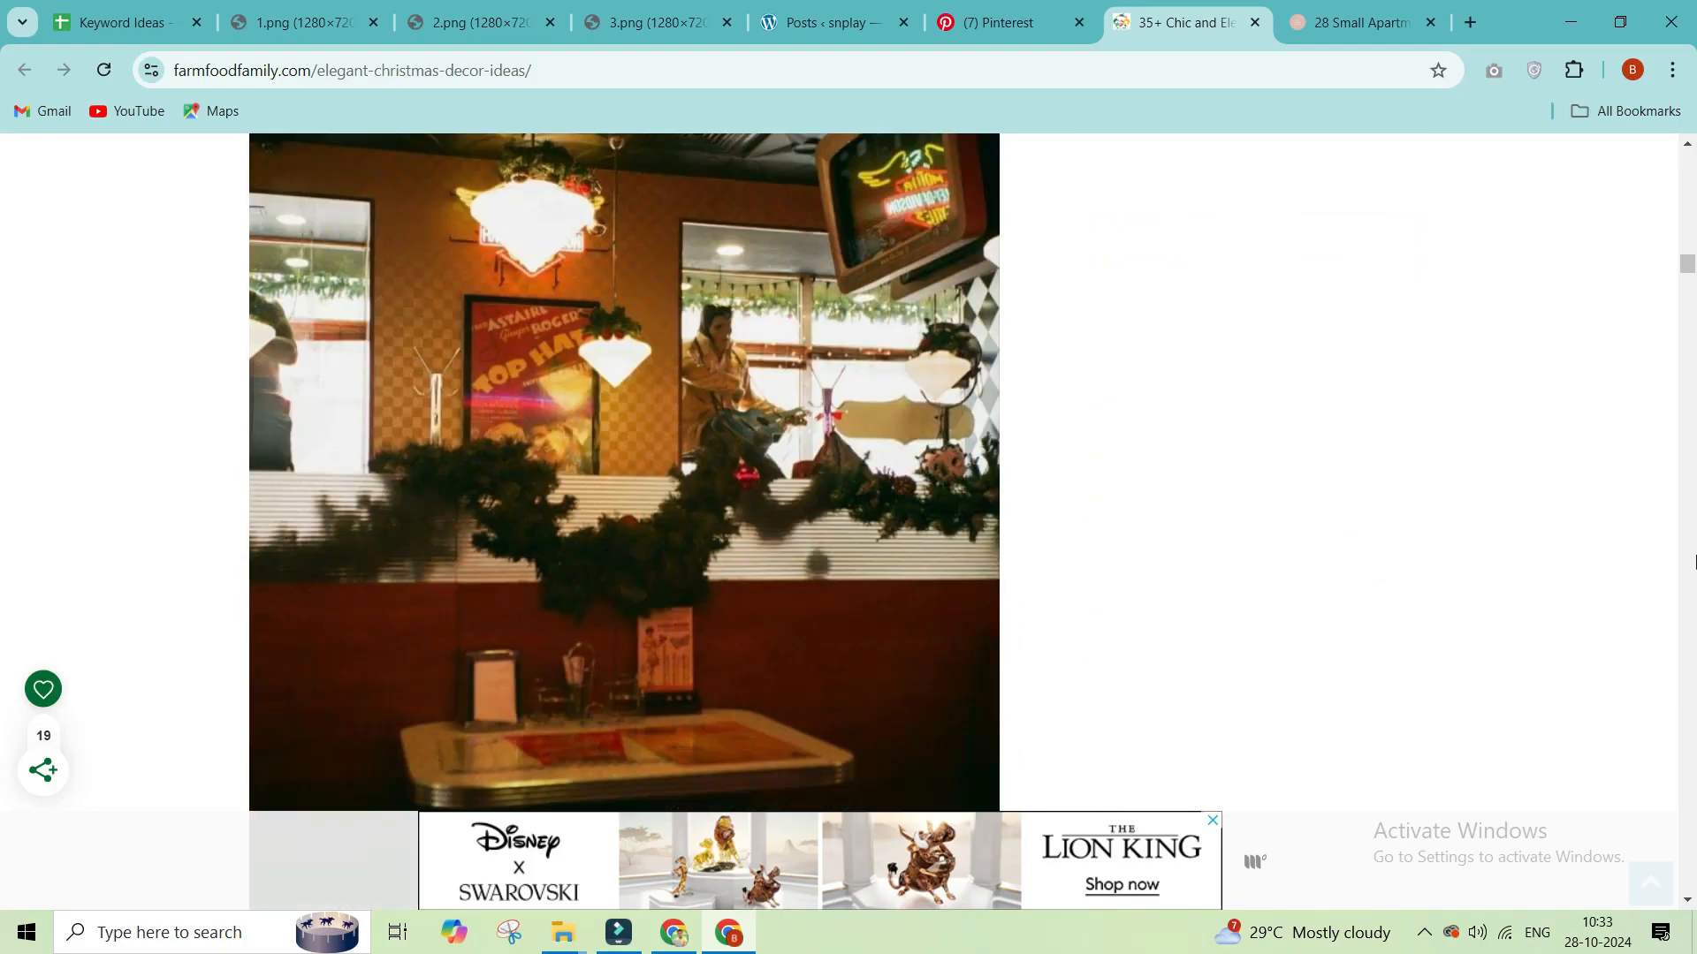
{"action": "scroll", "coordinate": [1692, 554], "scroll_direction": "down", "scroll_amount": 15}
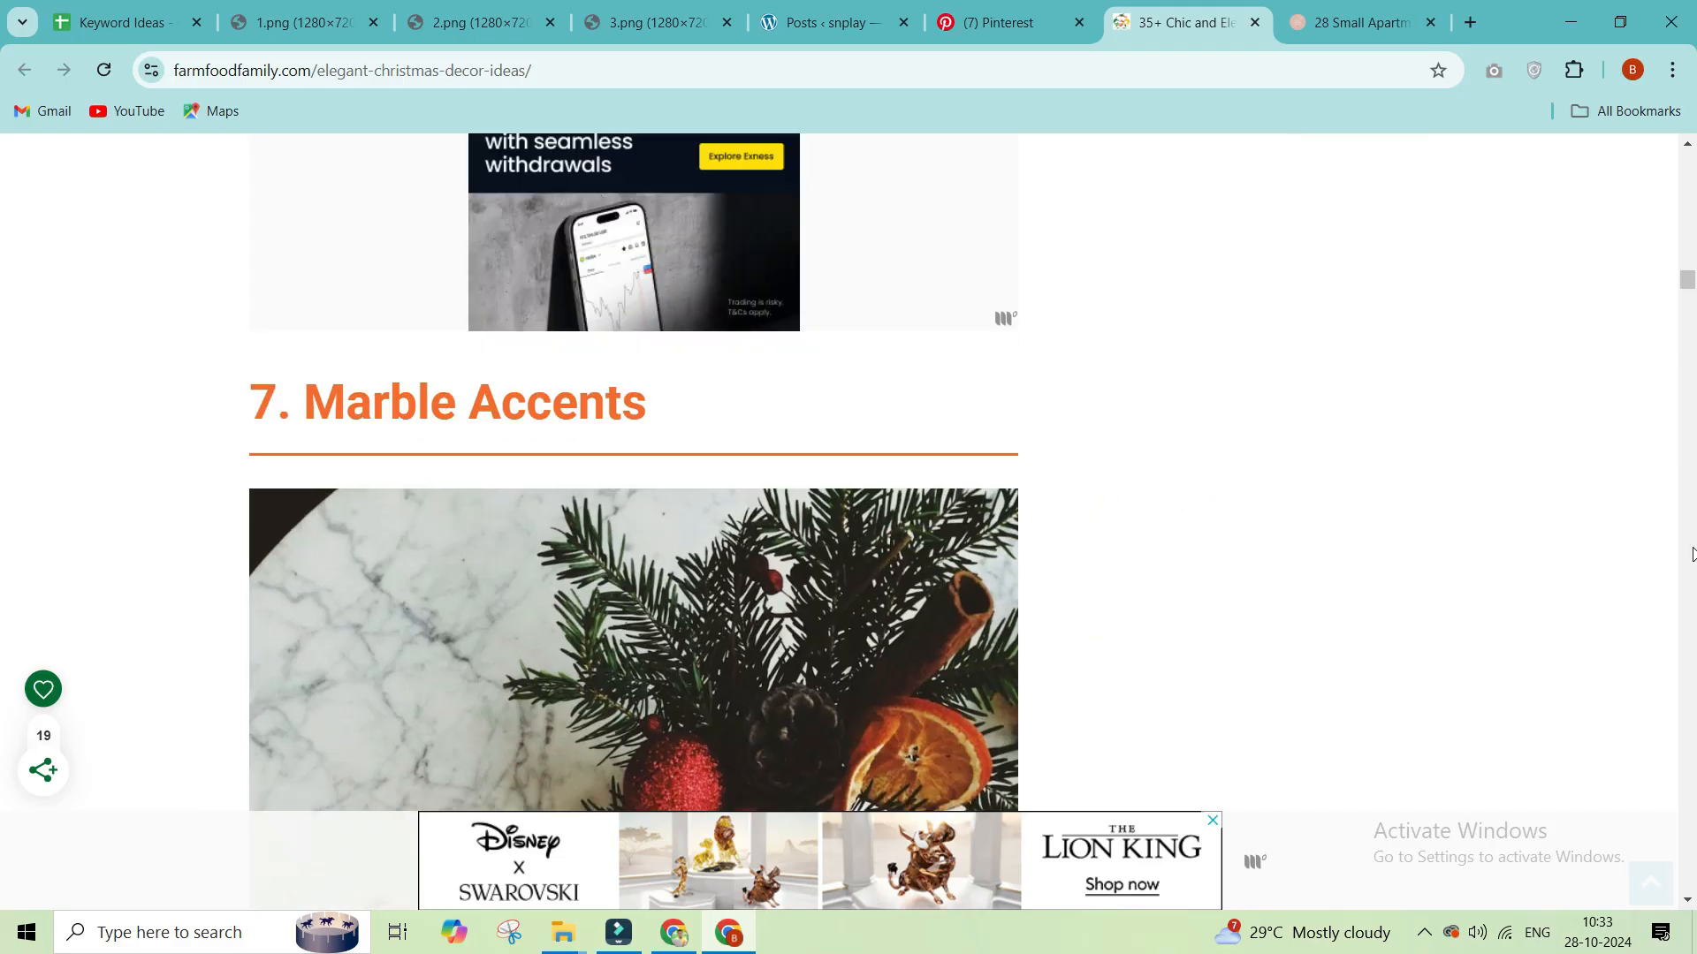
{"action": "scroll", "coordinate": [1692, 554], "scroll_direction": "down", "scroll_amount": 15}
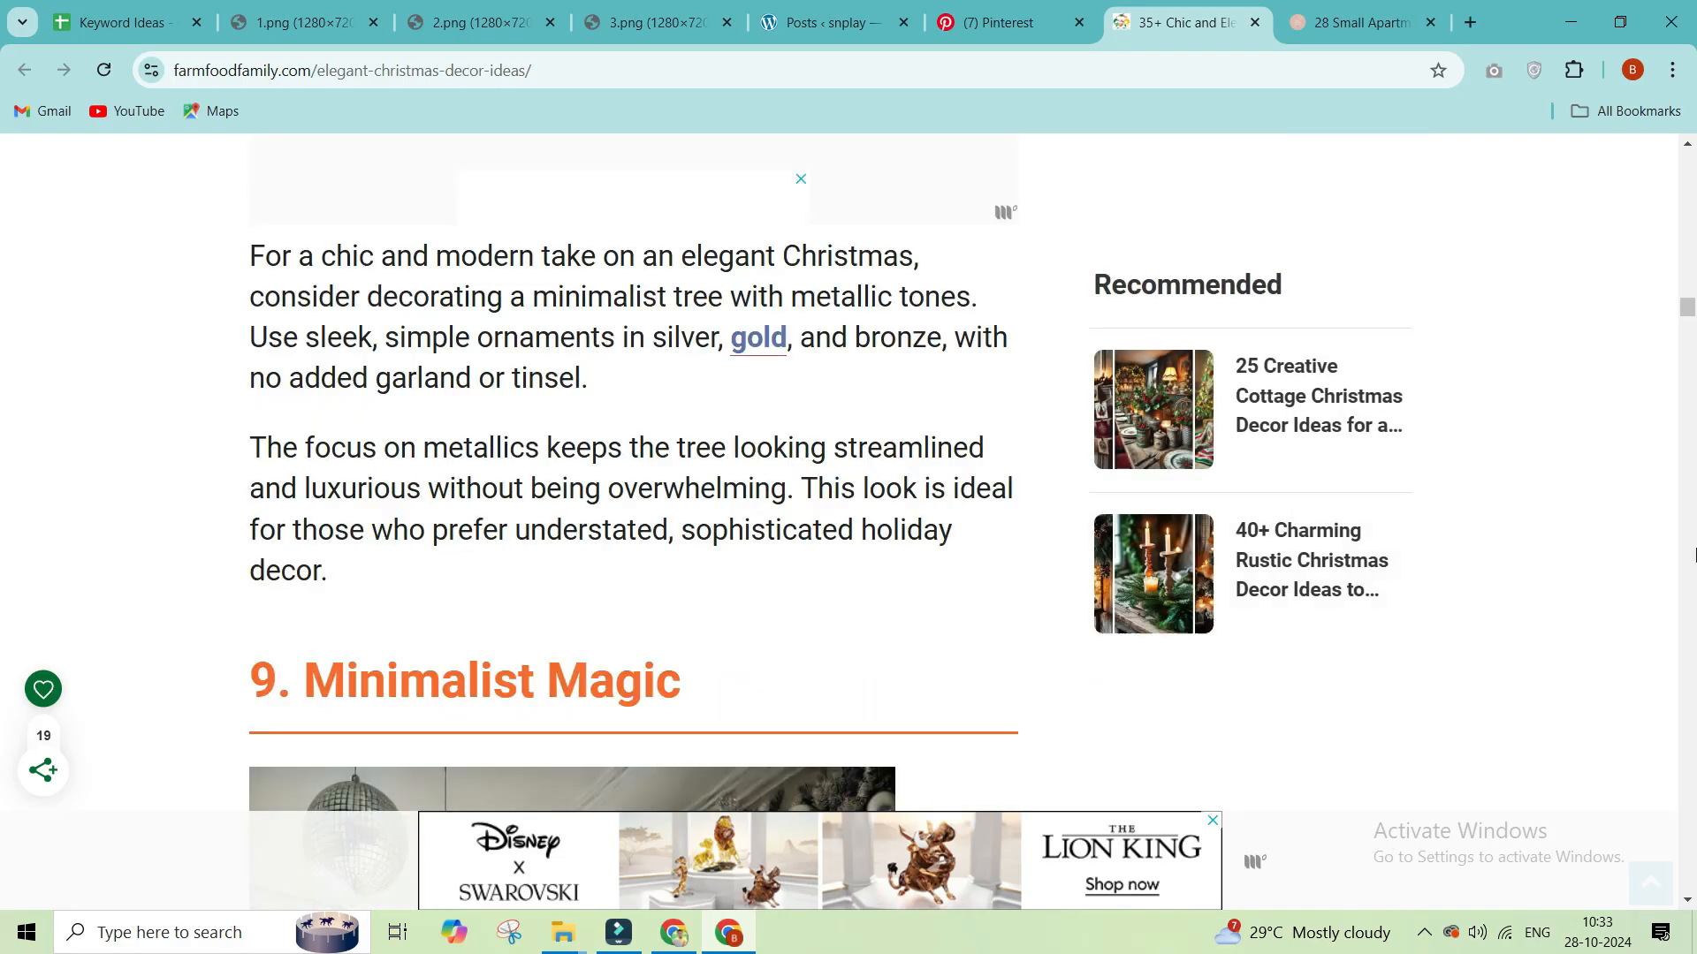
{"action": "scroll", "coordinate": [1694, 534], "scroll_direction": "down", "scroll_amount": 5}
{"action": "scroll", "coordinate": [1694, 535], "scroll_direction": "down", "scroll_amount": 20}
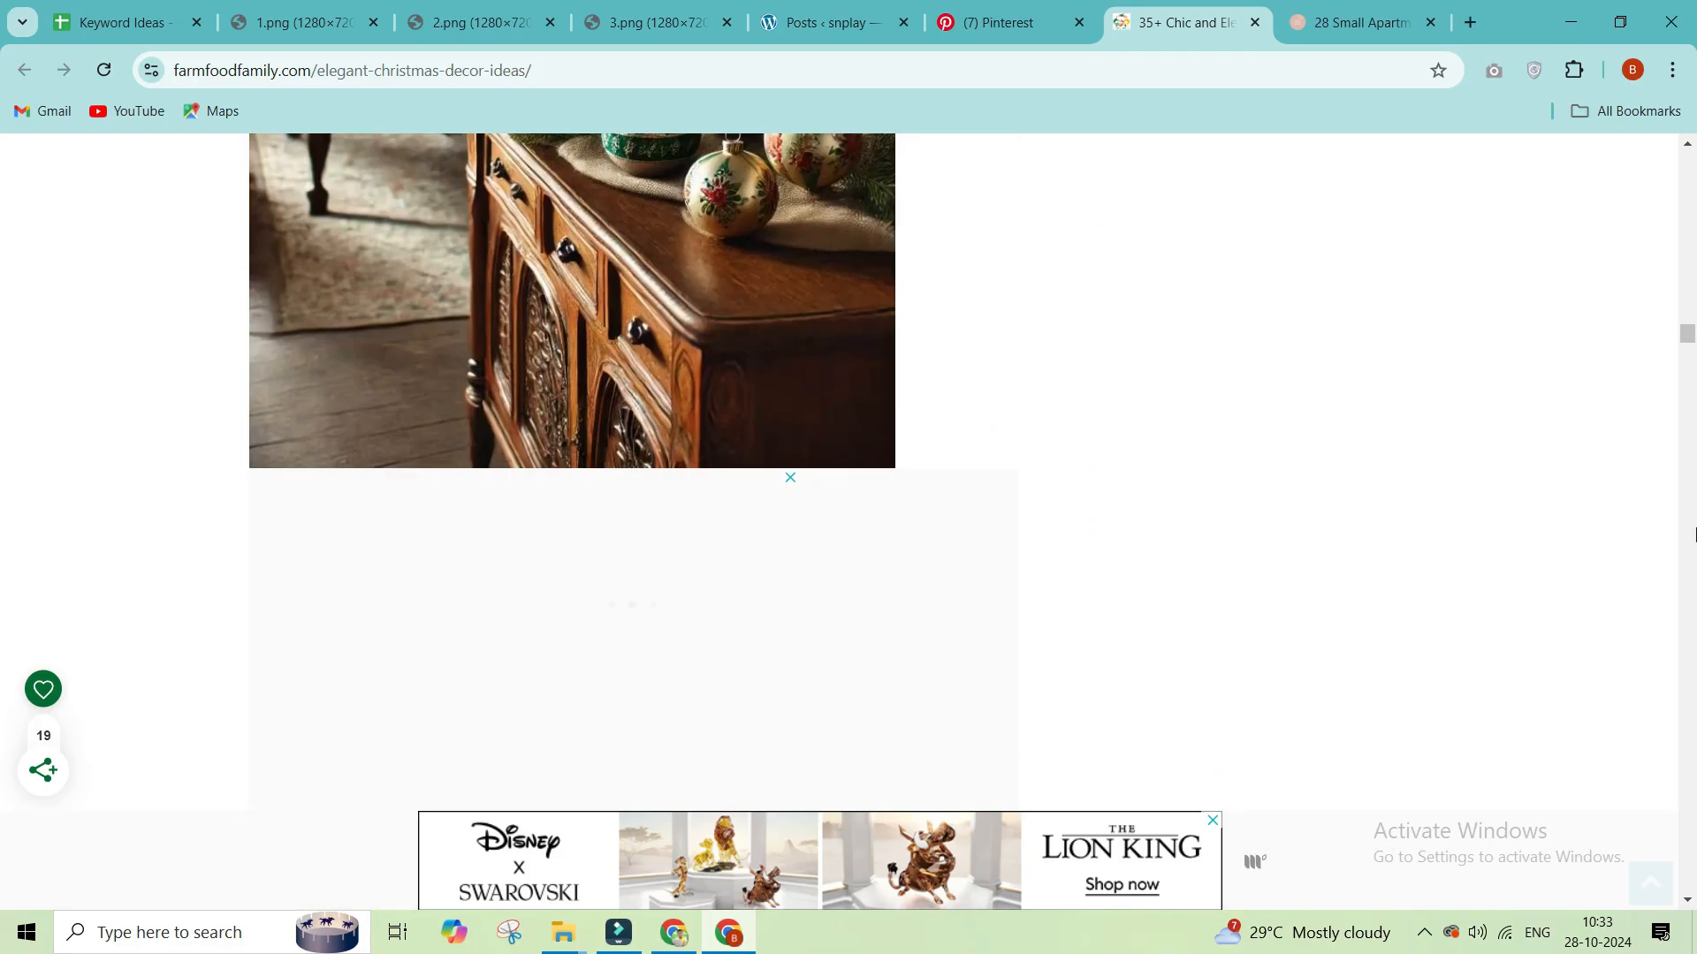
{"action": "scroll", "coordinate": [1694, 237], "scroll_direction": "up", "scroll_amount": 8}
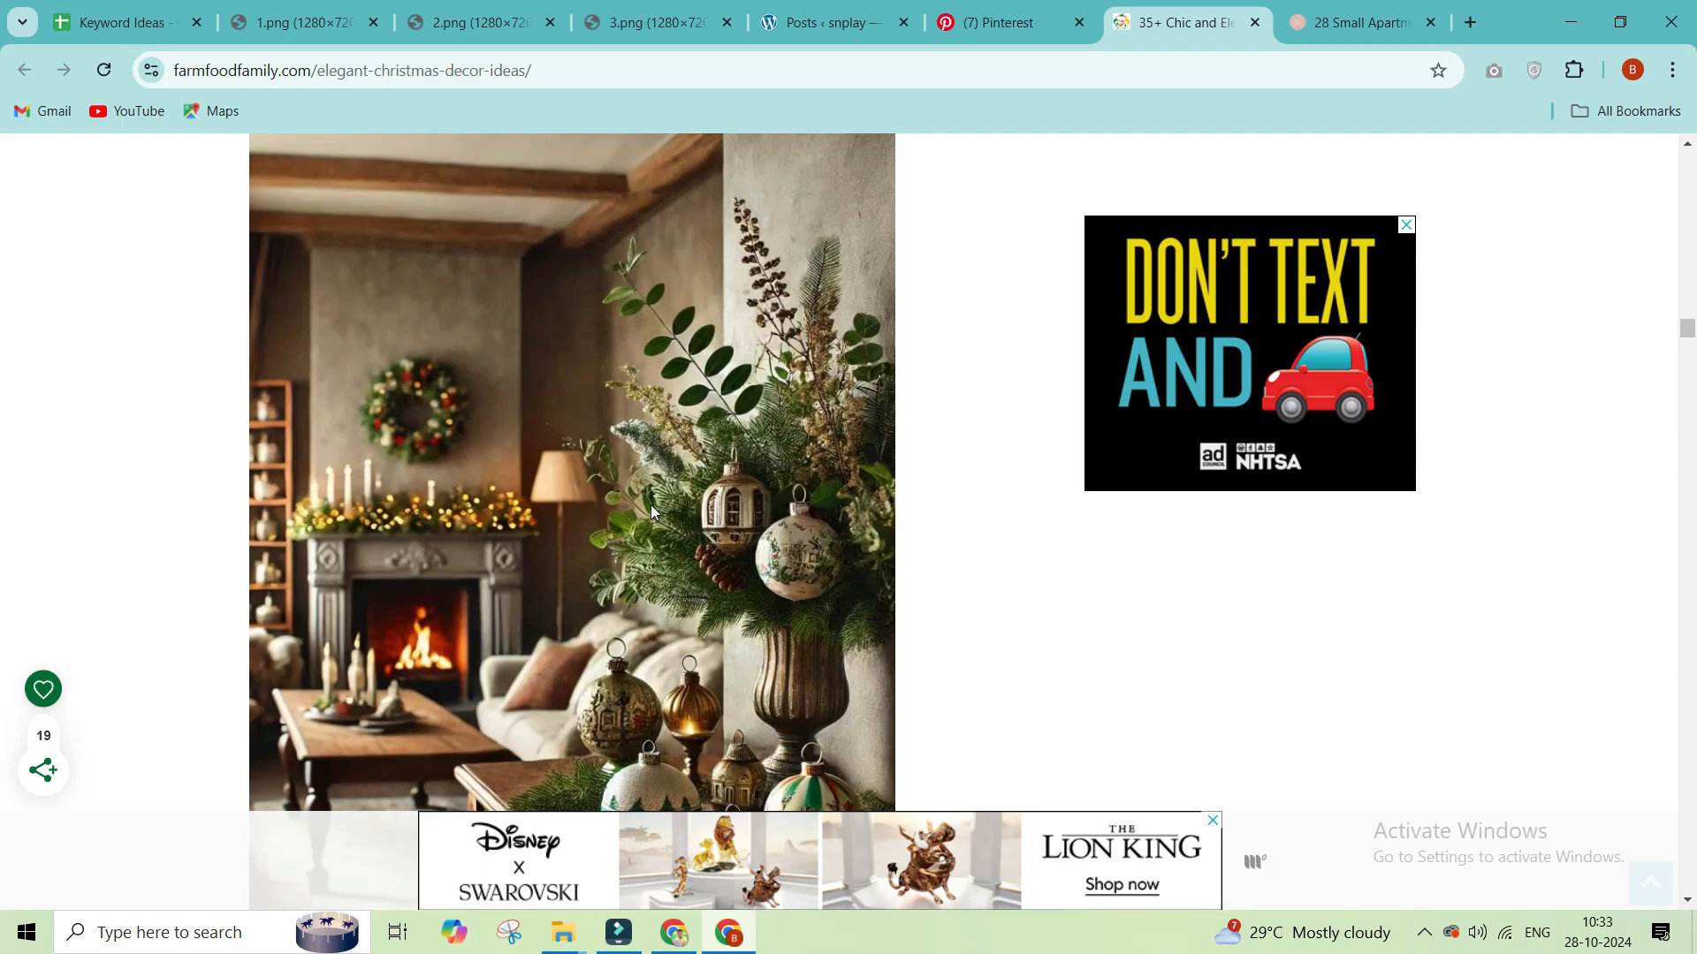
{"action": "scroll", "coordinate": [1694, 615], "scroll_direction": "down", "scroll_amount": 15}
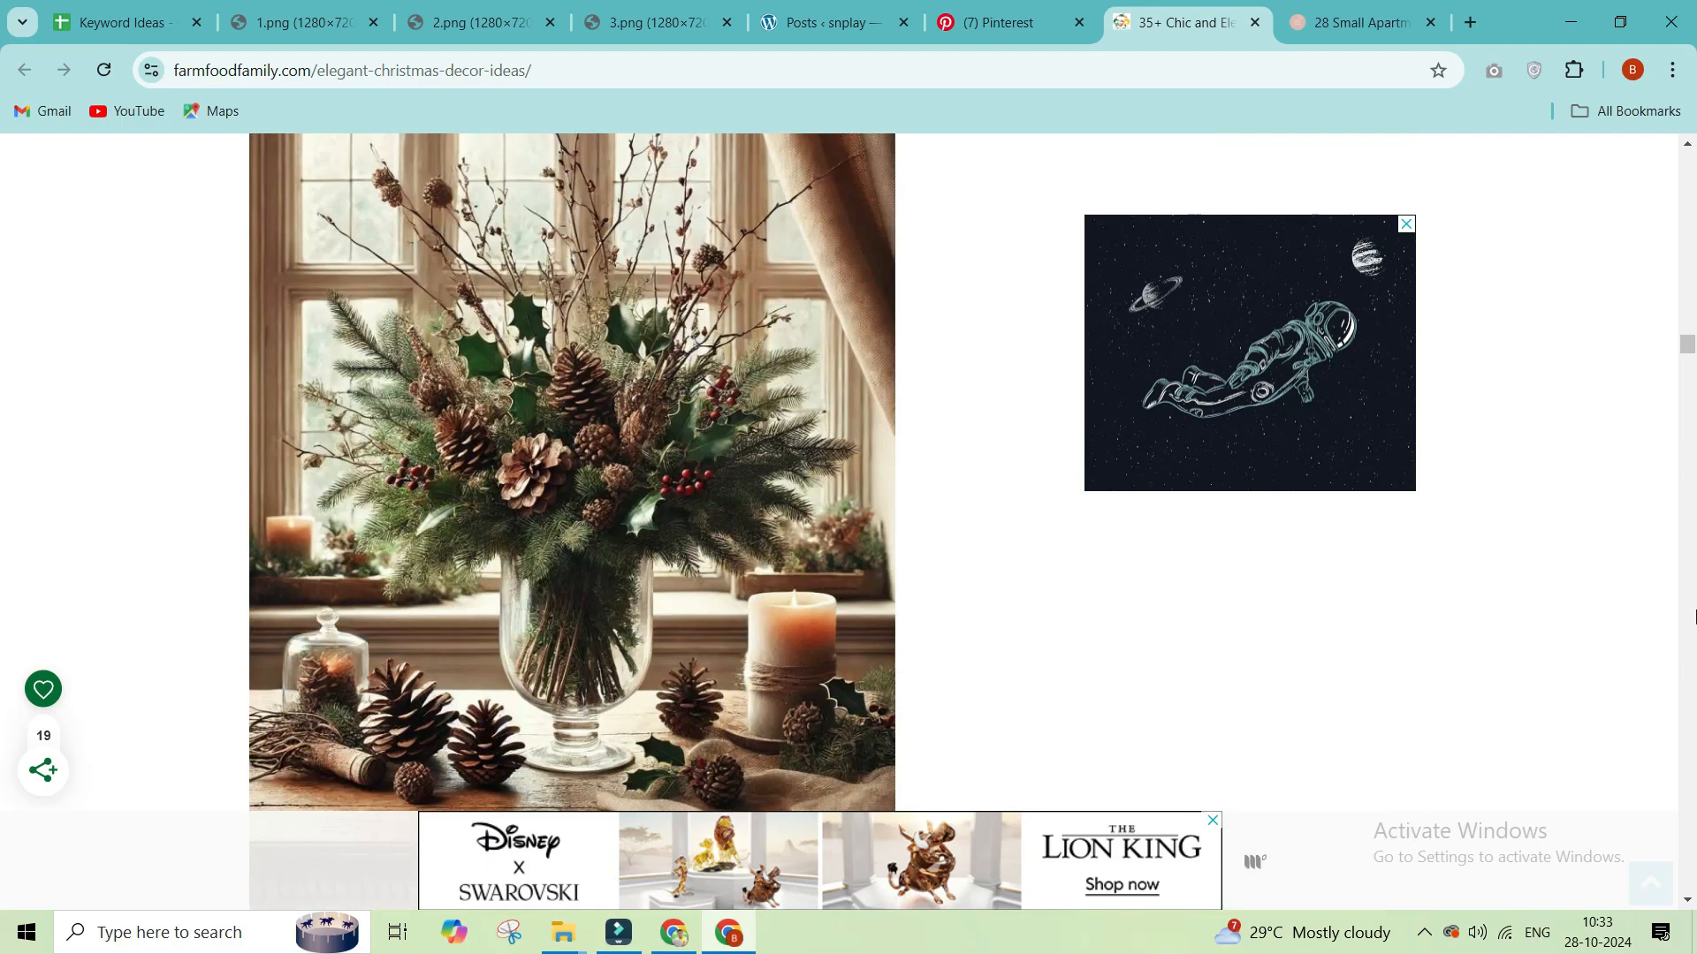
Step: Review the "35+ Chic and Elegant Christmas Decor Ideas" title and check the article's numbered ideas through to the end of the list
{"action": "scroll", "coordinate": [1694, 616], "scroll_direction": "up", "scroll_amount": 20}
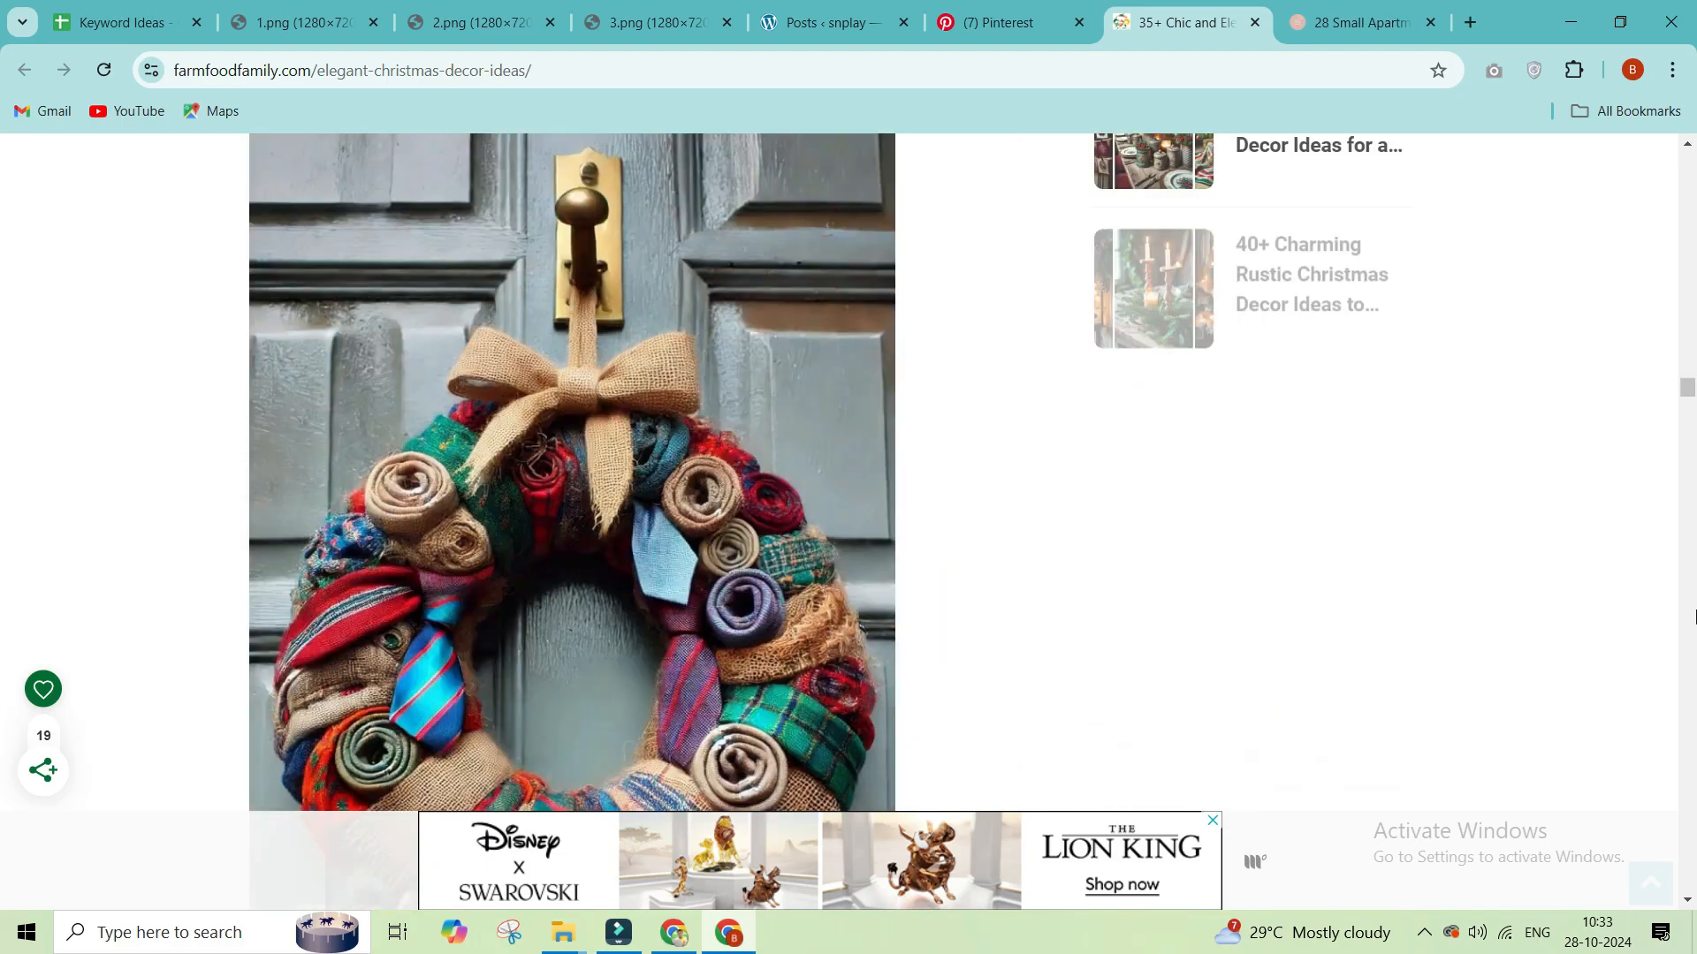
{"action": "left_click_drag", "start_coordinate": [367, 455], "coordinate": [212, 483]}
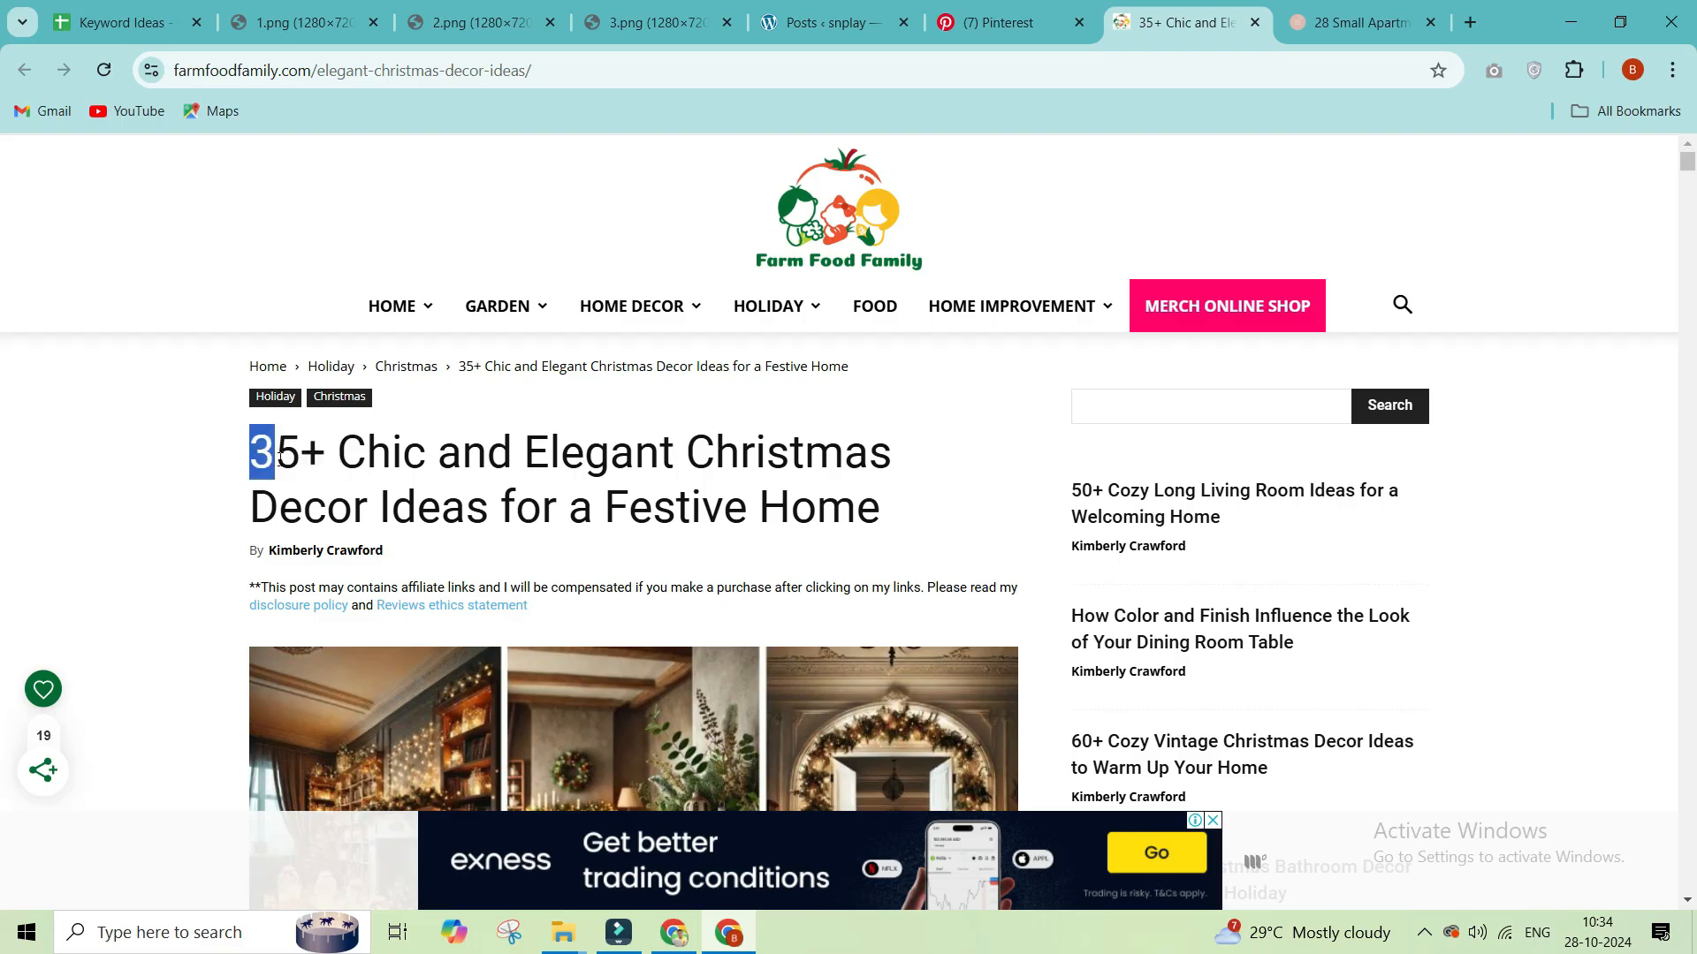
{"action": "left_click_drag", "start_coordinate": [325, 460], "coordinate": [654, 475]}
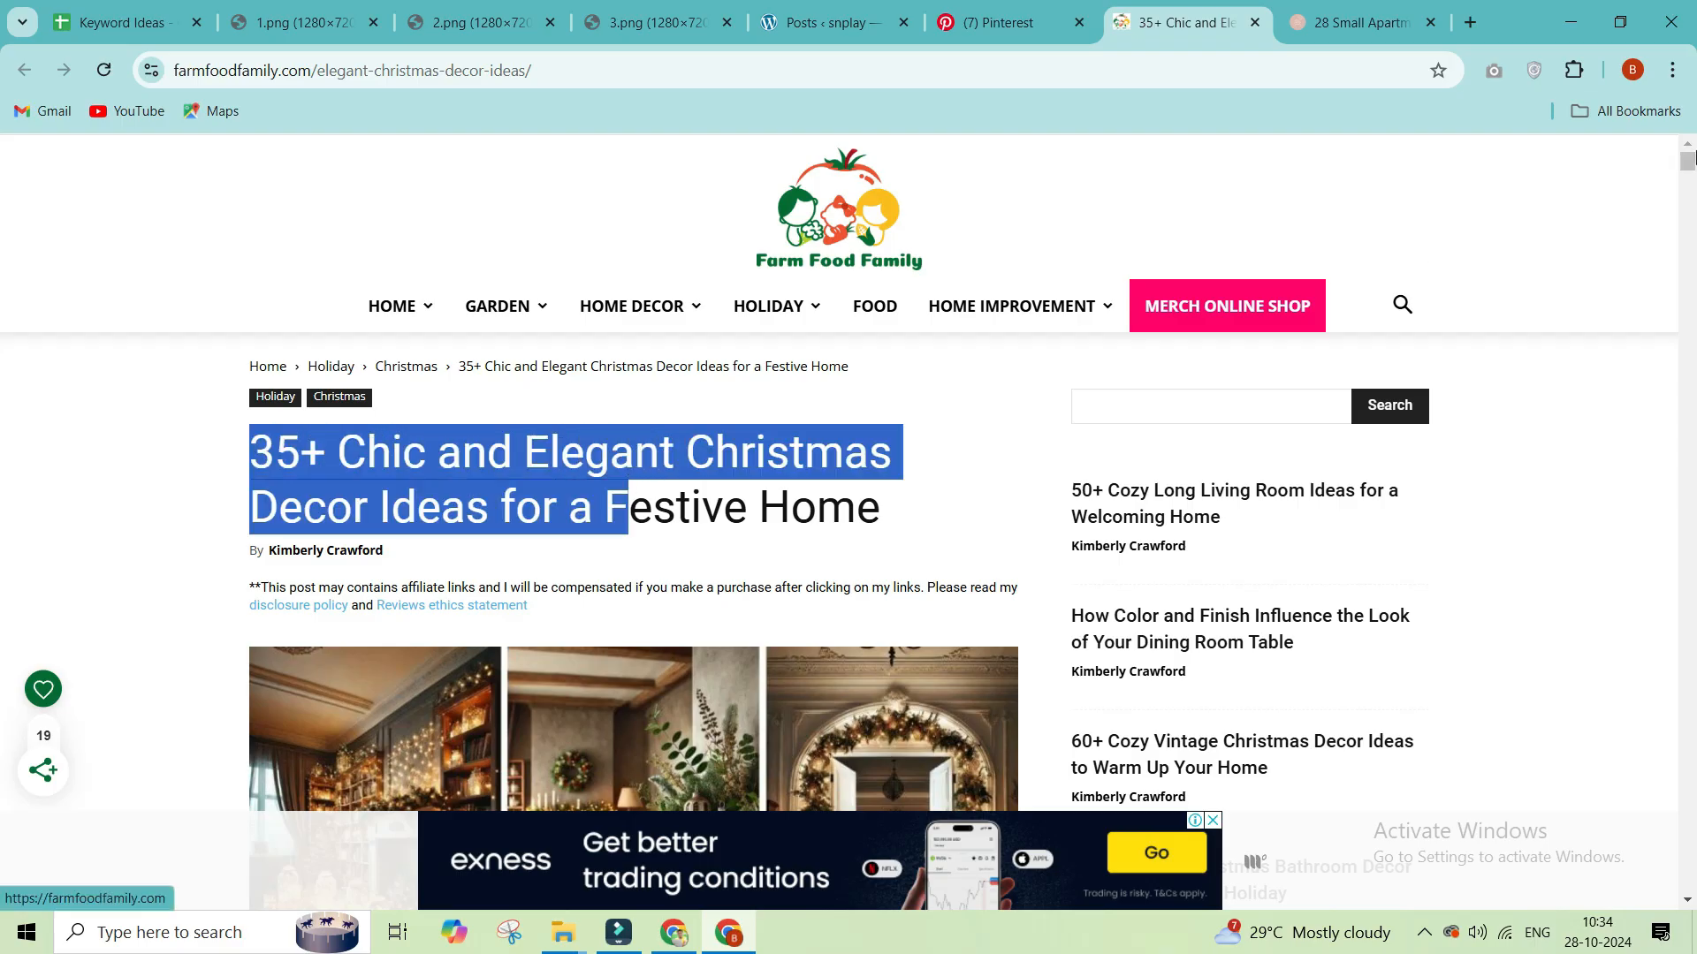
{"action": "left_click_drag", "start_coordinate": [1689, 168], "coordinate": [1693, 705]}
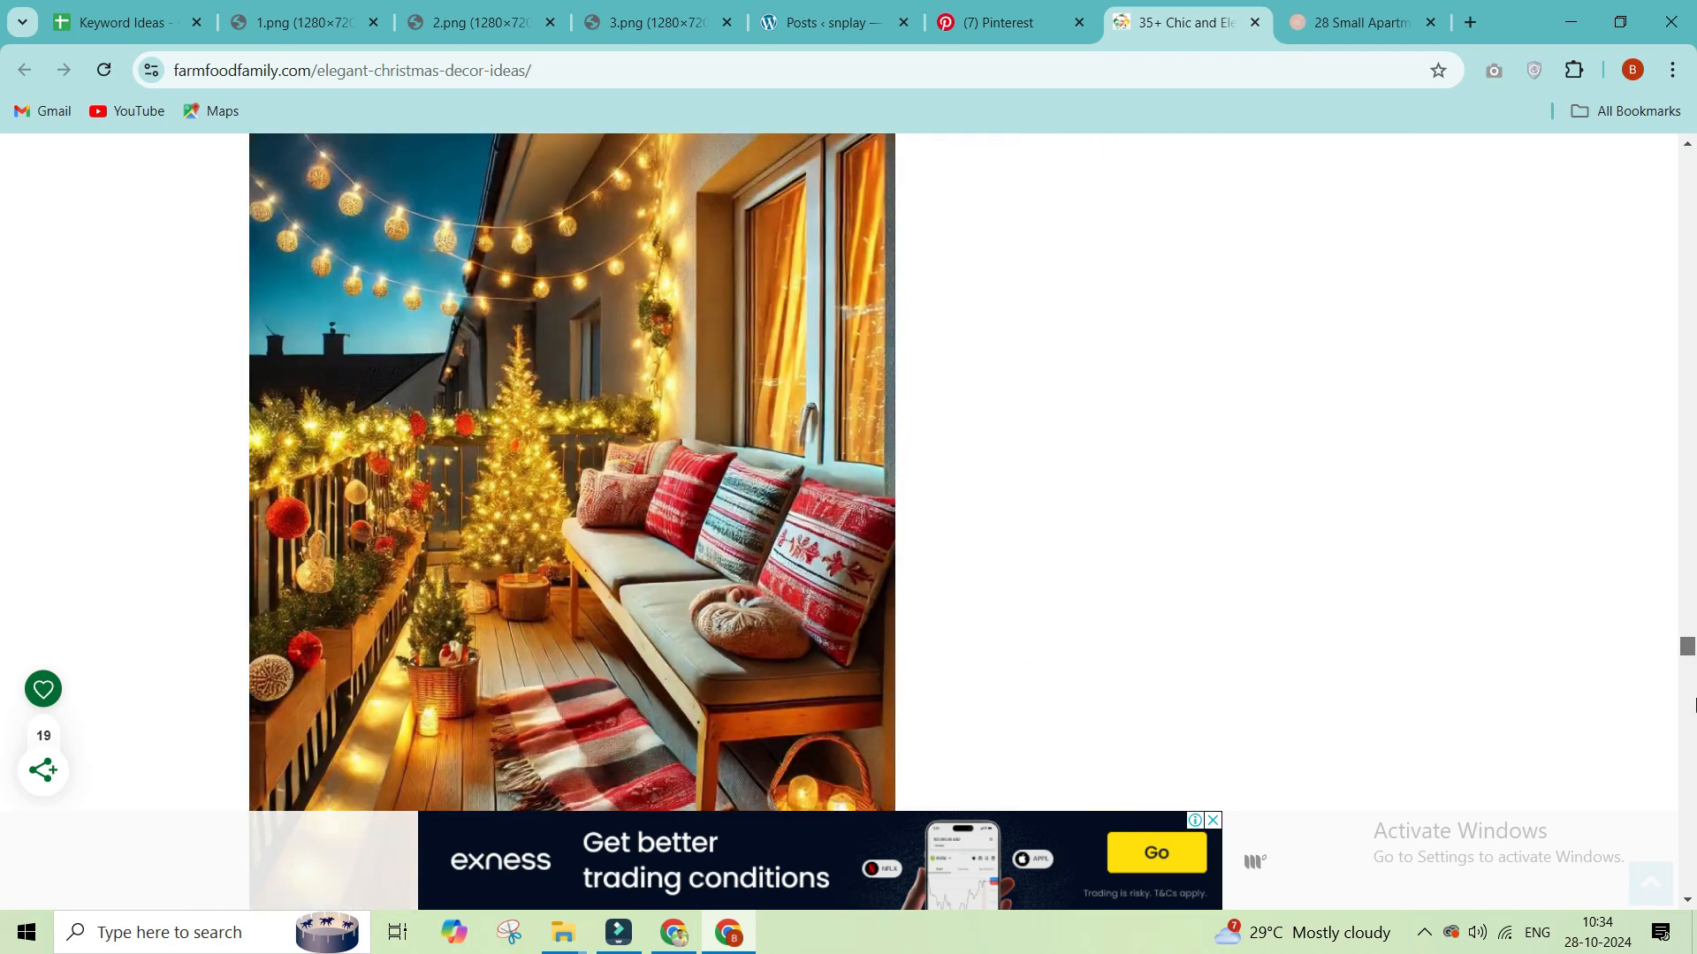
{"action": "scroll", "coordinate": [640, 460], "scroll_direction": "down", "scroll_amount": 3}
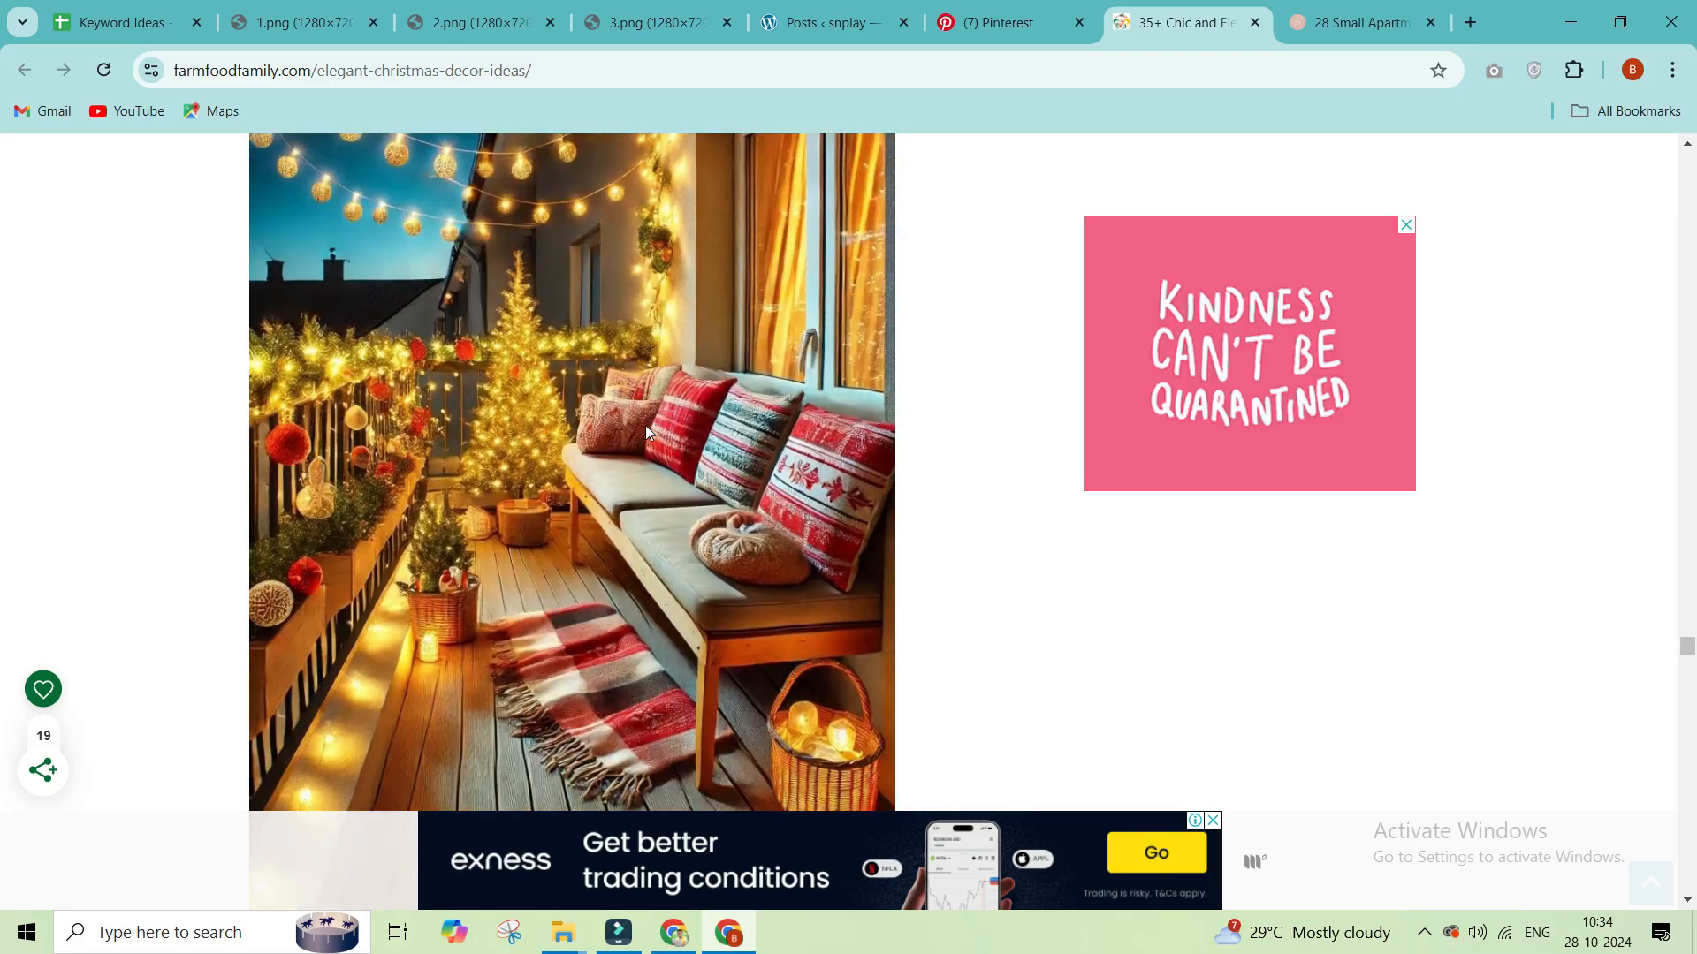
{"action": "scroll", "coordinate": [645, 426], "scroll_direction": "down", "scroll_amount": 1}
{"action": "scroll", "coordinate": [645, 426], "scroll_direction": "up", "scroll_amount": 5}
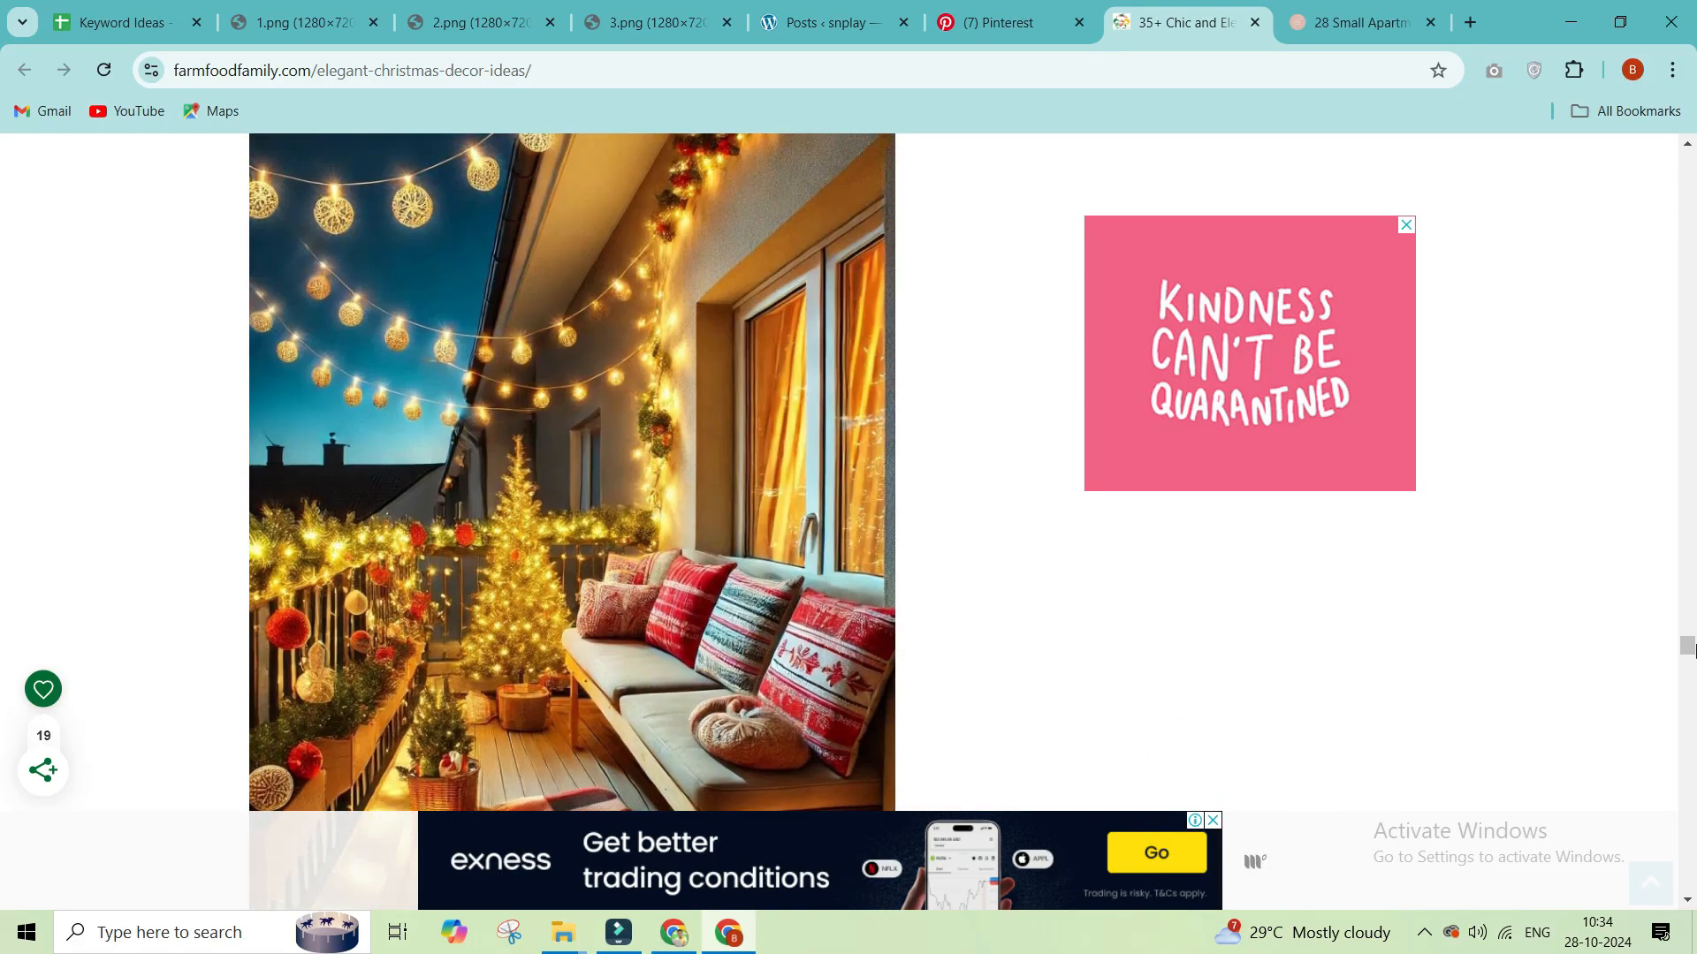
{"action": "left_click_drag", "start_coordinate": [1687, 657], "coordinate": [1679, 735]}
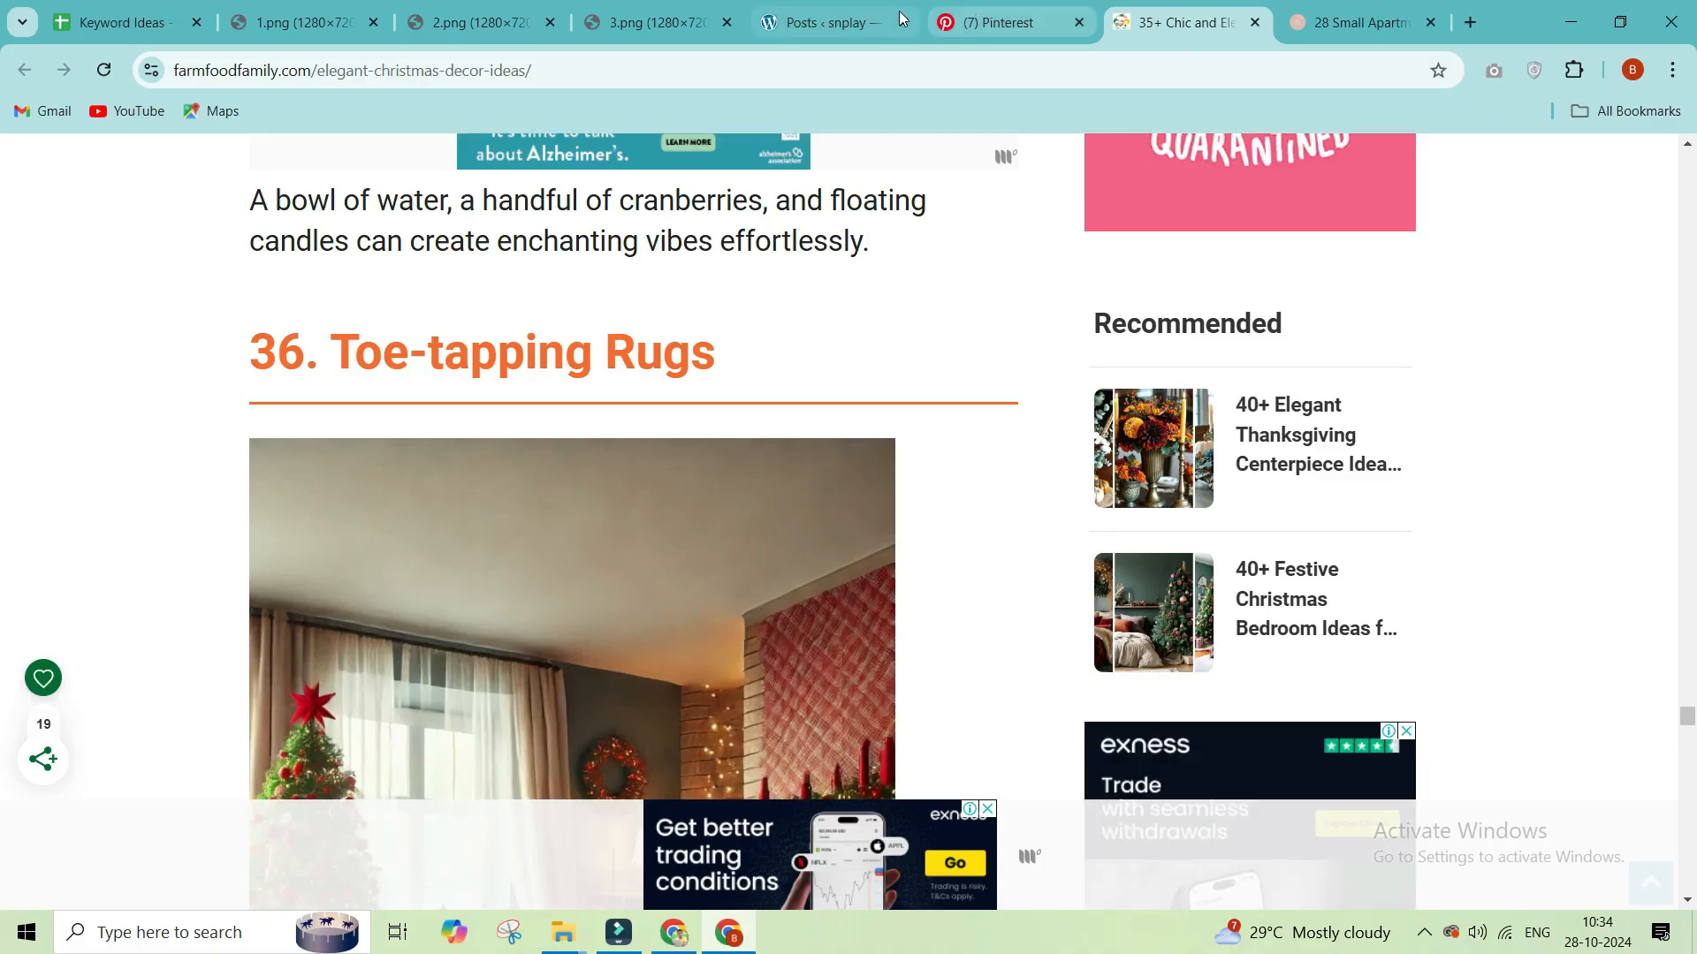
Step: Return to Pinterest, open the home feed and browse its pins for trending topics and pin designs
{"action": "left_click", "coordinate": [901, 17]}
{"action": "left_click", "coordinate": [989, 9]}
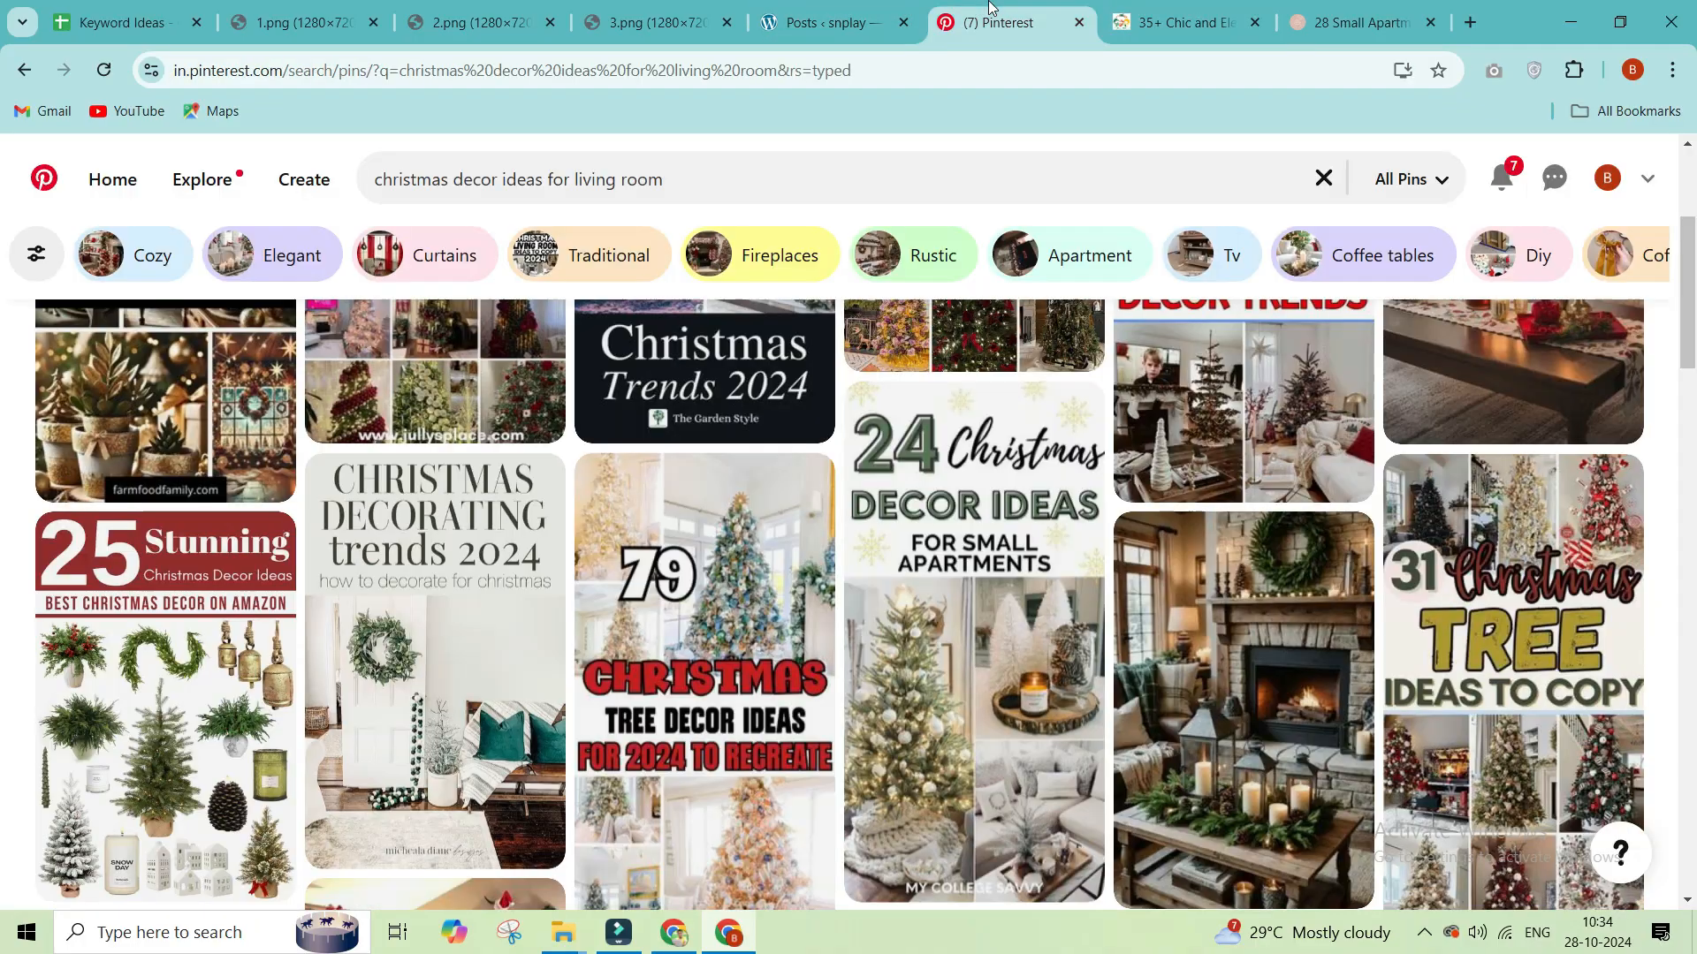
{"action": "left_click", "coordinate": [90, 192]}
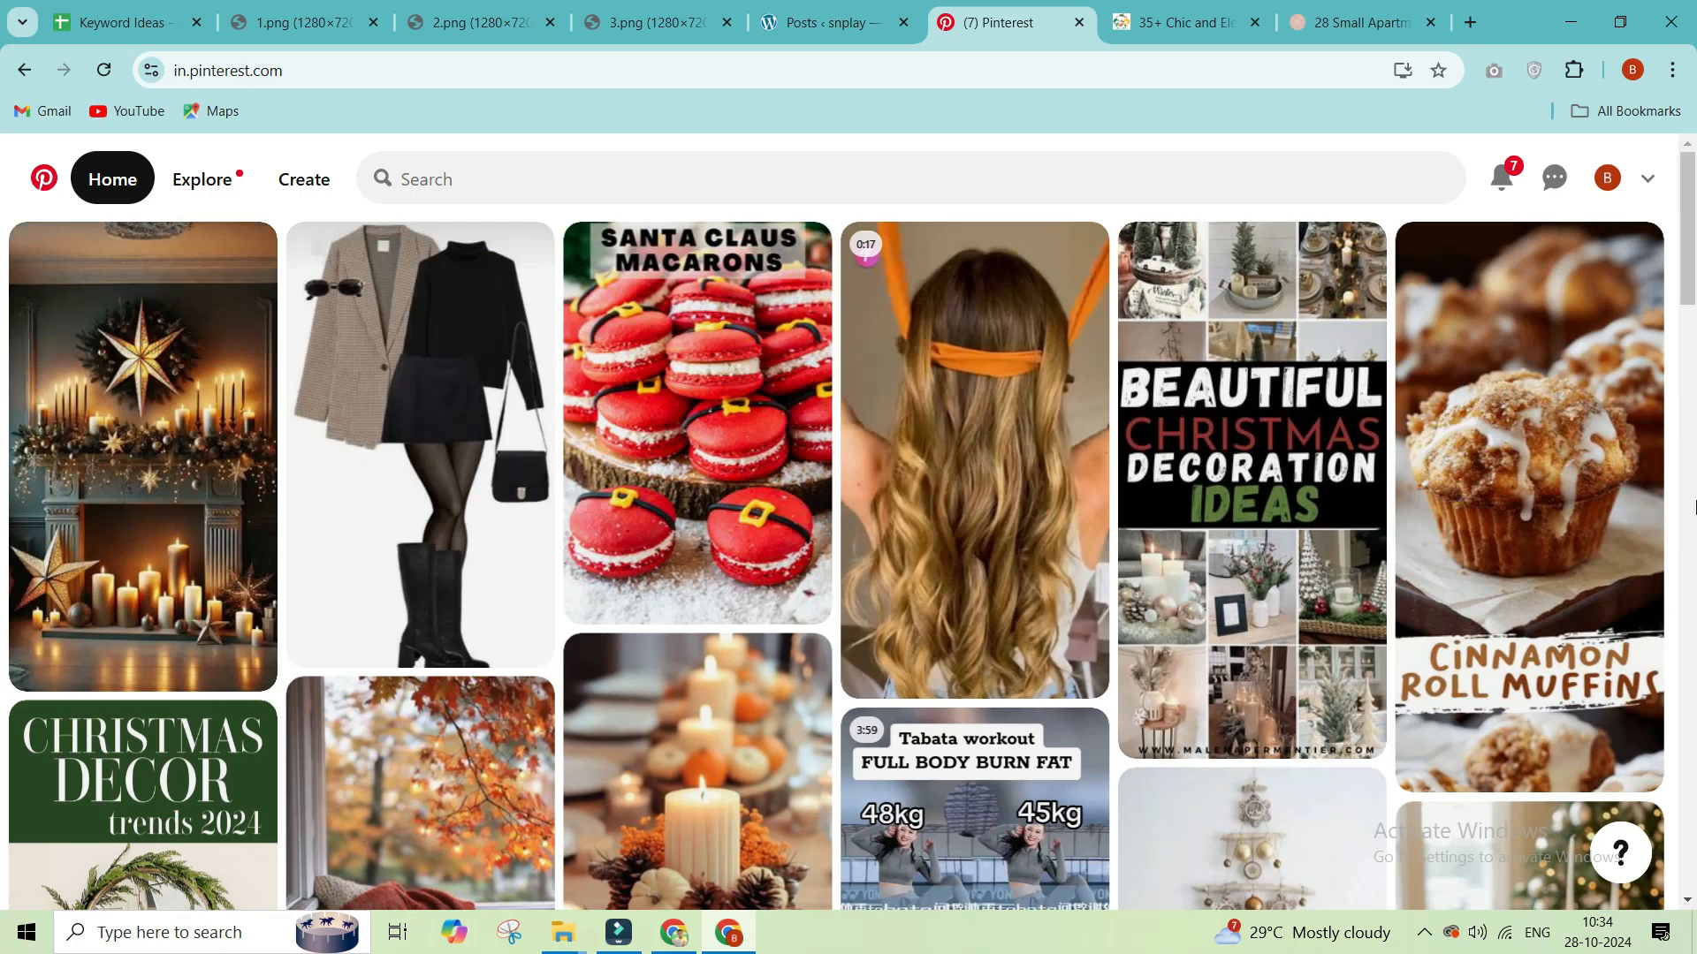
{"action": "scroll", "coordinate": [1694, 481], "scroll_direction": "down", "scroll_amount": 7}
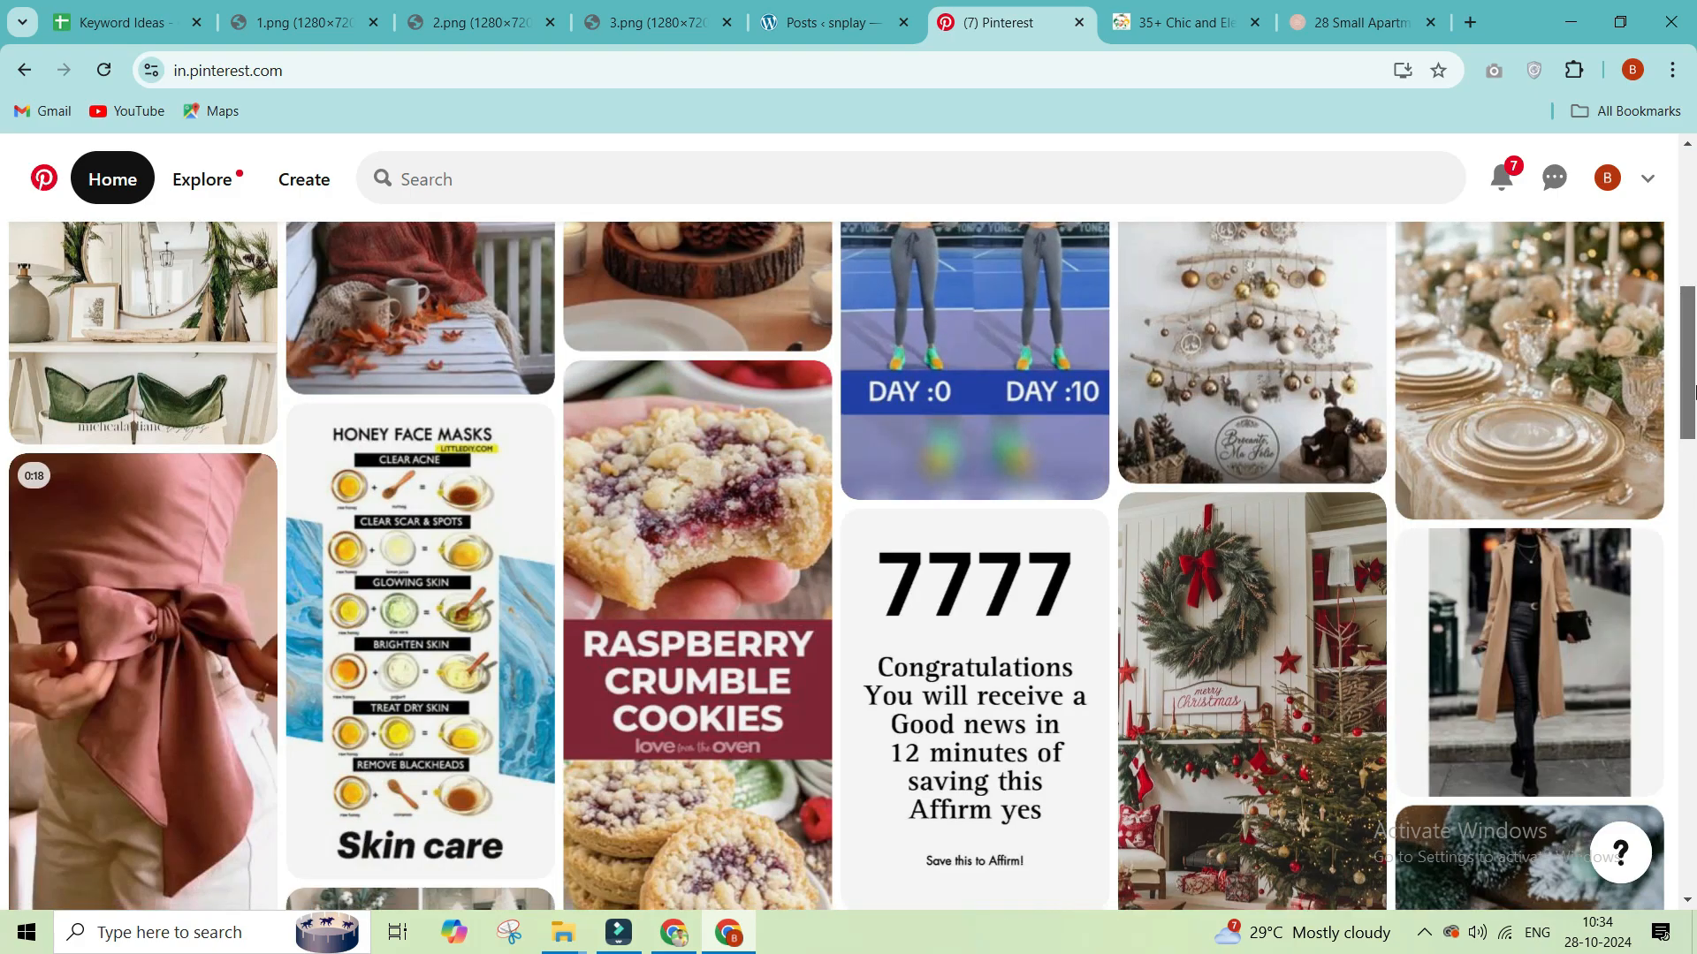
{"action": "left_click_drag", "start_coordinate": [1694, 362], "coordinate": [1694, 477]}
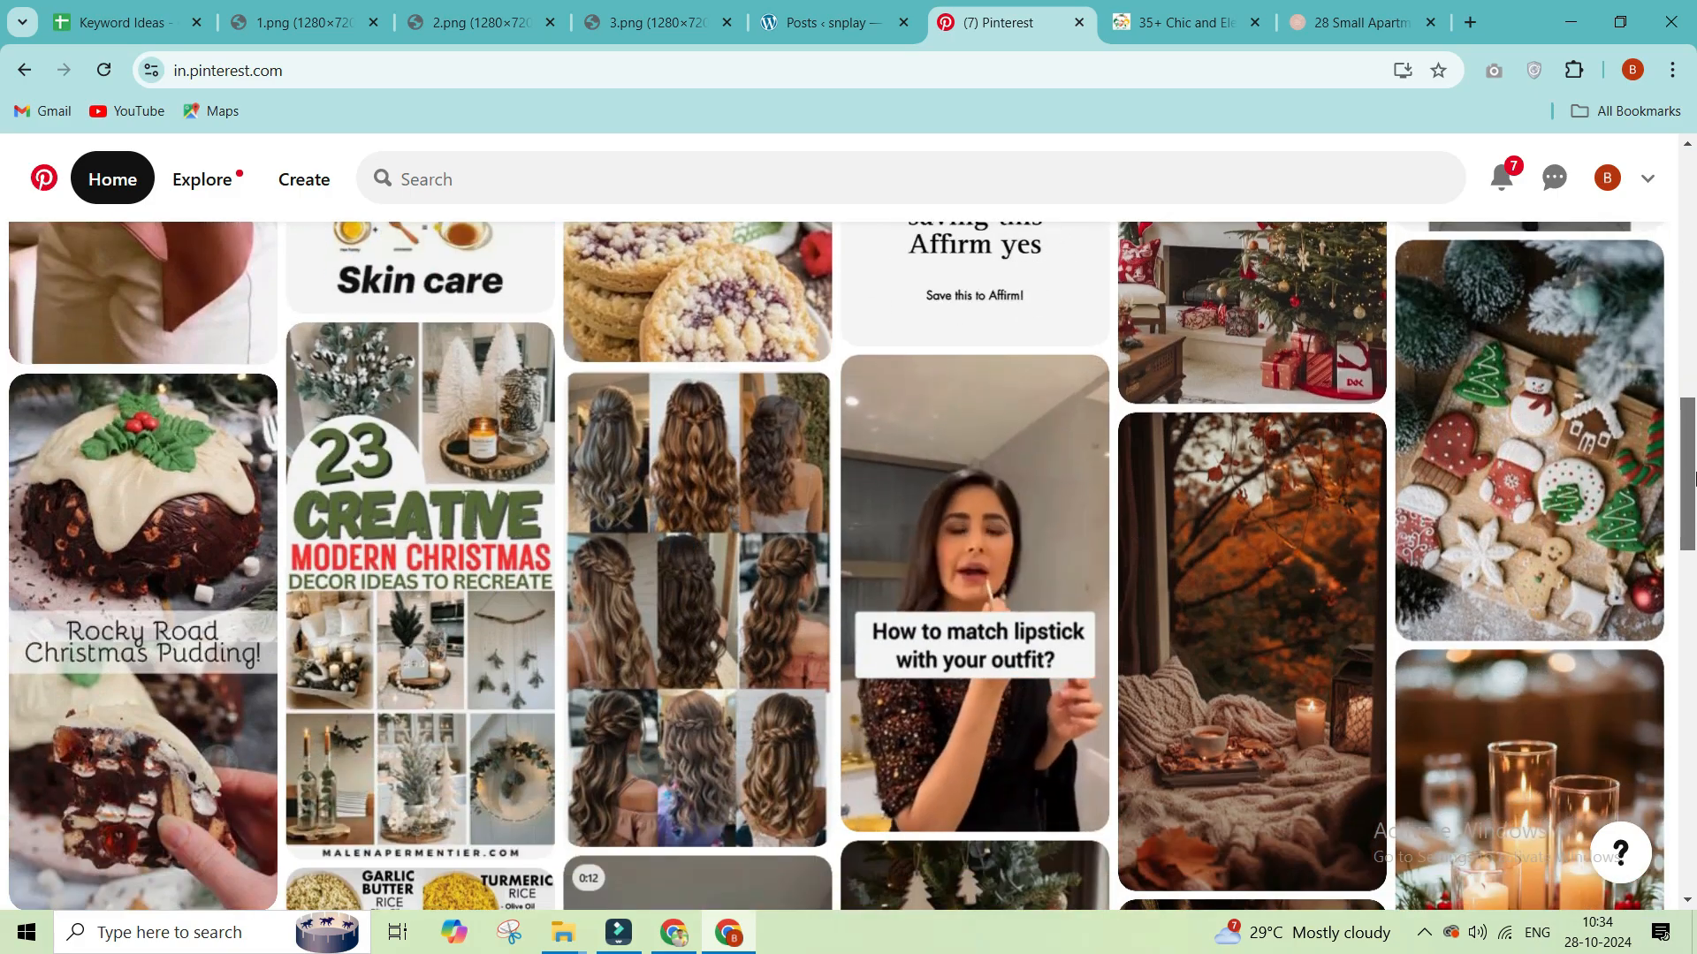
{"action": "left_click_drag", "start_coordinate": [1694, 477], "coordinate": [1694, 704]}
{"action": "left_click_drag", "start_coordinate": [1694, 647], "coordinate": [1694, 702]}
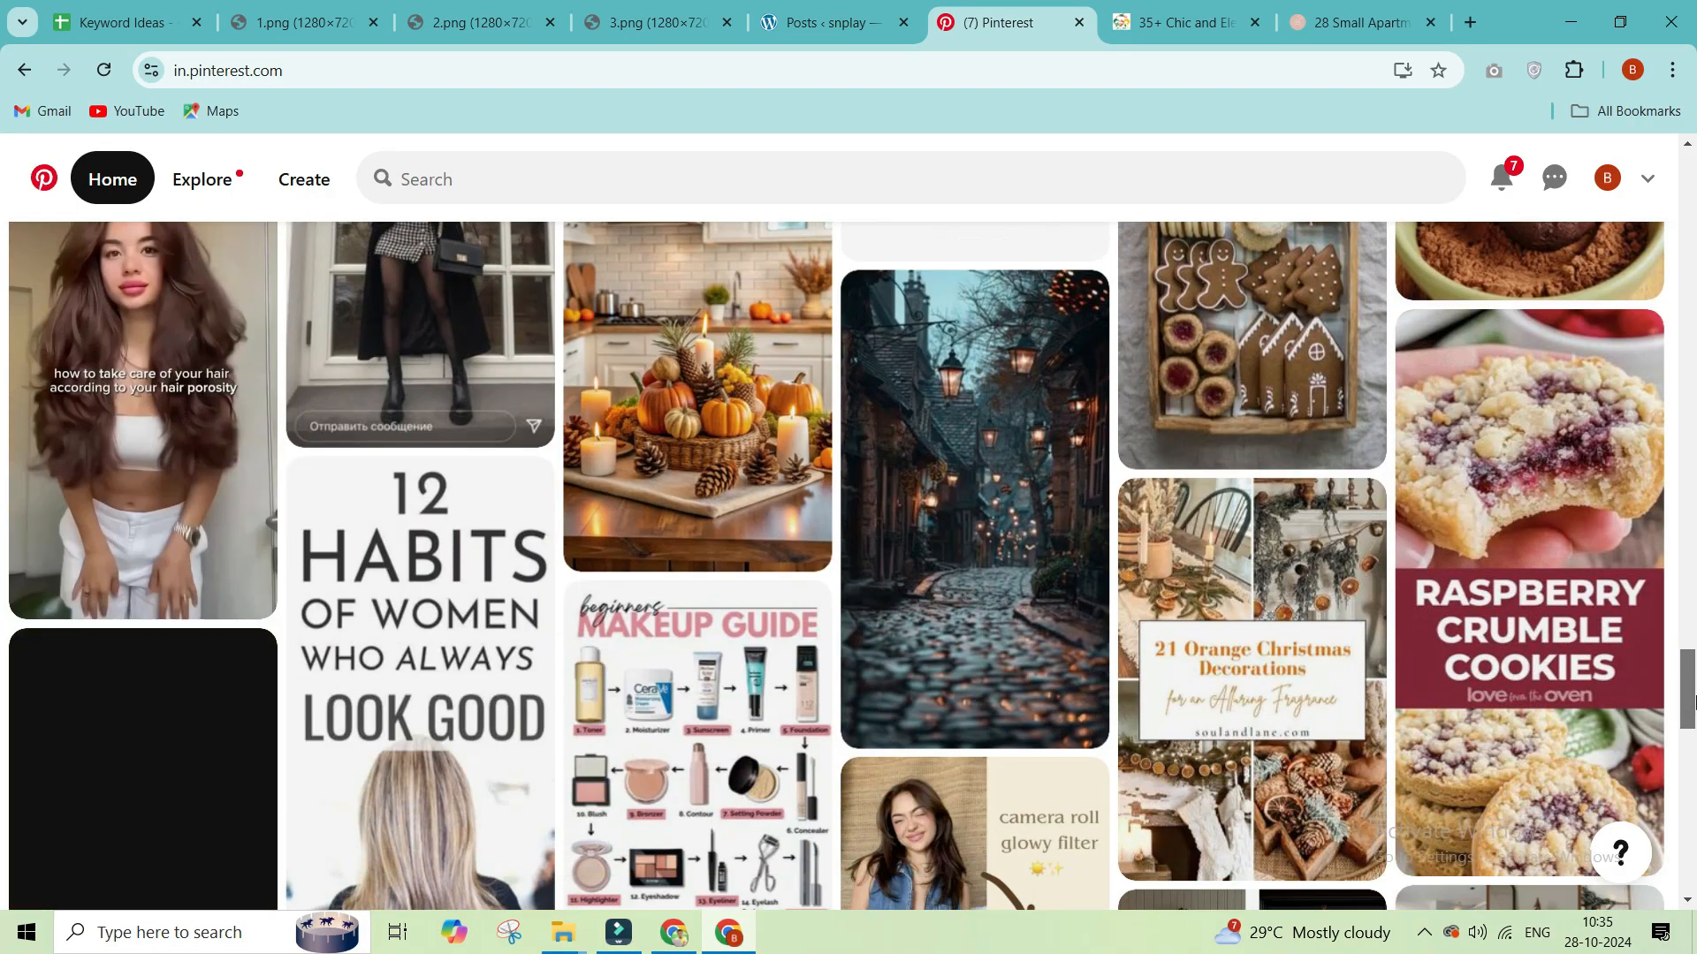
{"action": "scroll", "coordinate": [1574, 546], "scroll_direction": "up", "scroll_amount": 5}
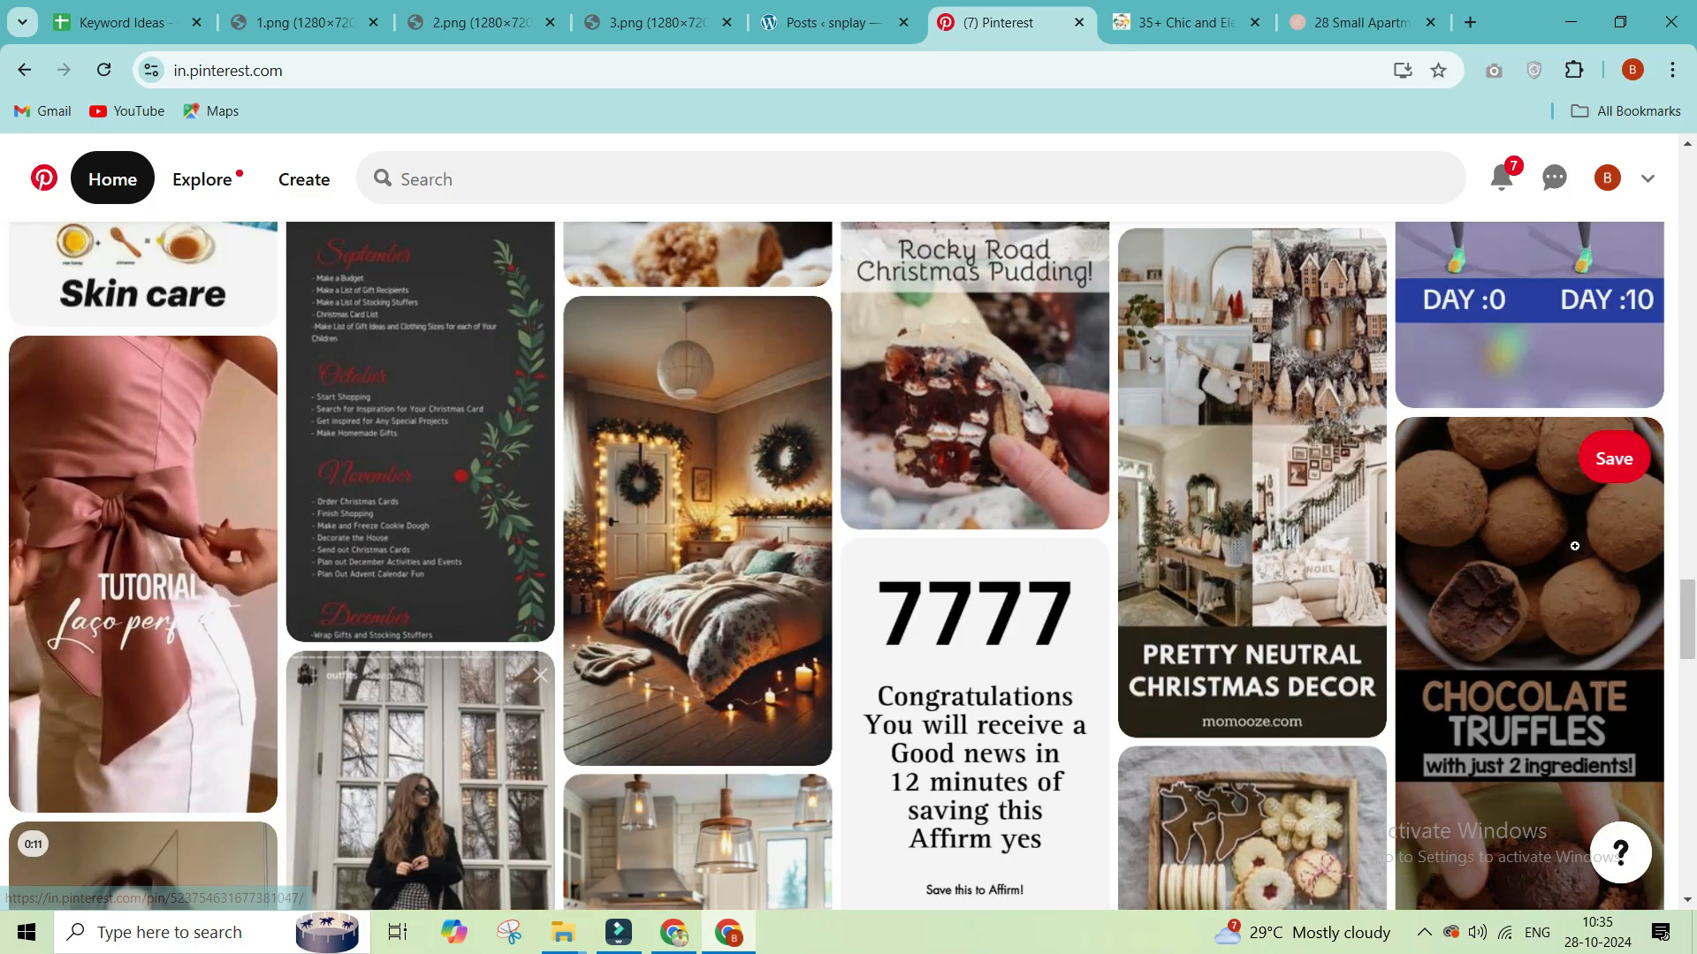
Step: Open the "Chocolate Truffles" pin with just 2 ingredients, review its design and visit its source article on chocolatecoveredkatie.com
{"action": "scroll", "coordinate": [1574, 546], "scroll_direction": "down", "scroll_amount": 1}
{"action": "left_click", "coordinate": [1573, 546]}
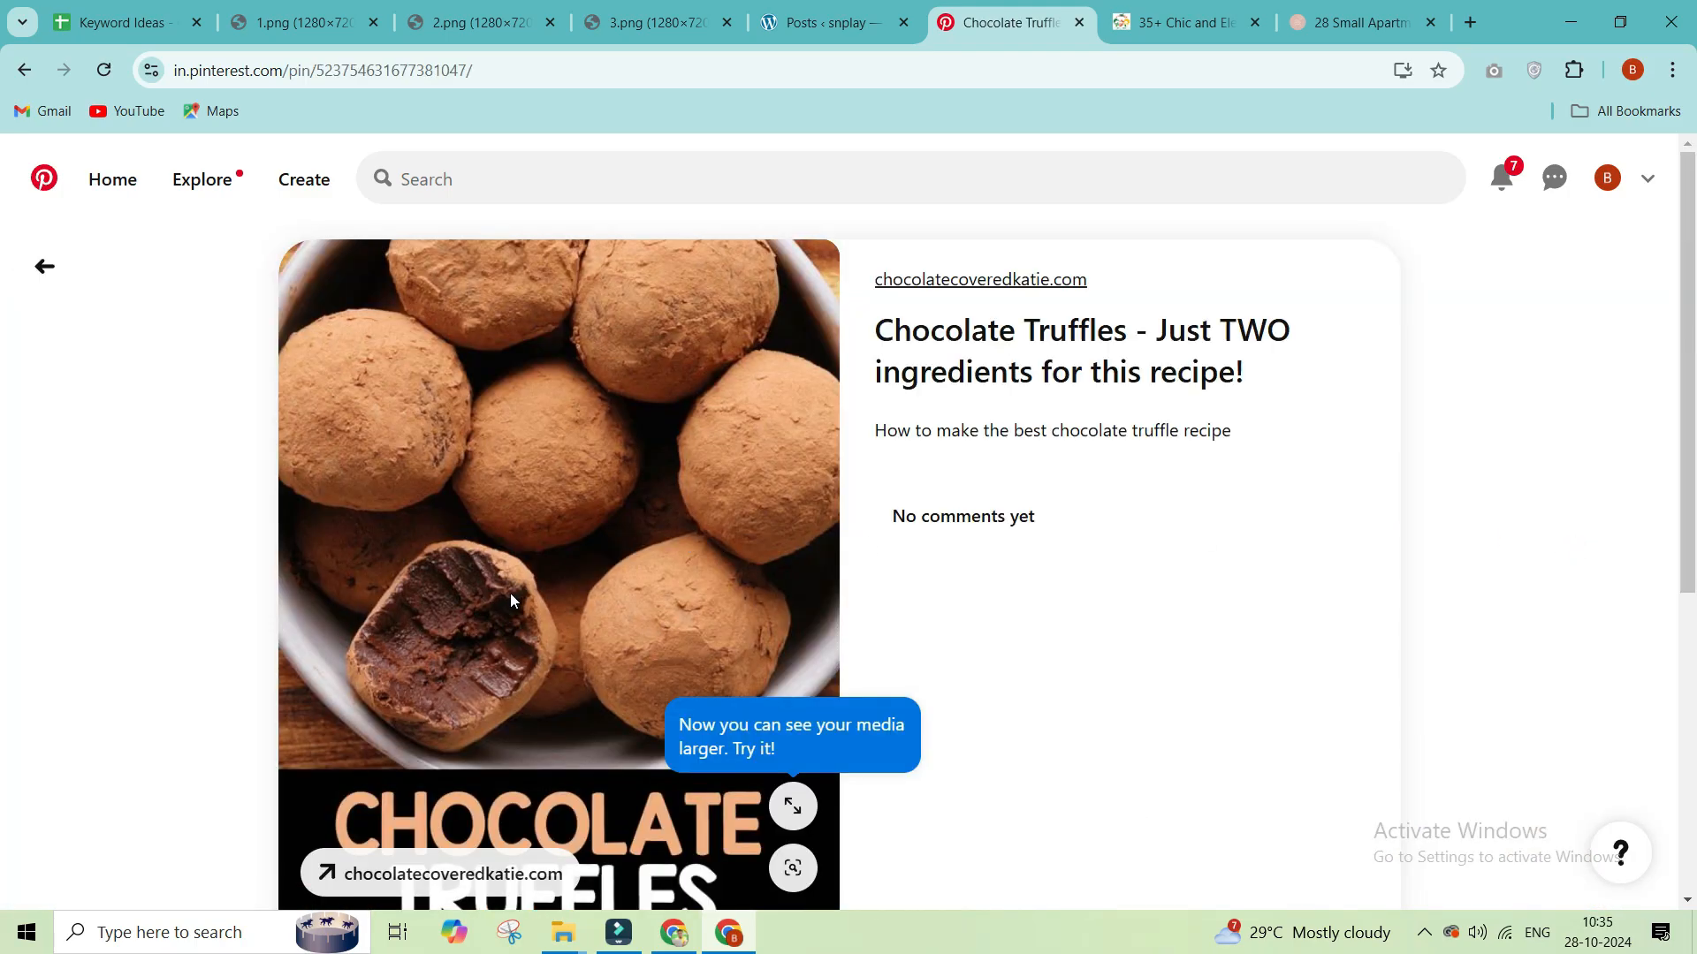
{"action": "scroll", "coordinate": [510, 601], "scroll_direction": "down", "scroll_amount": 3}
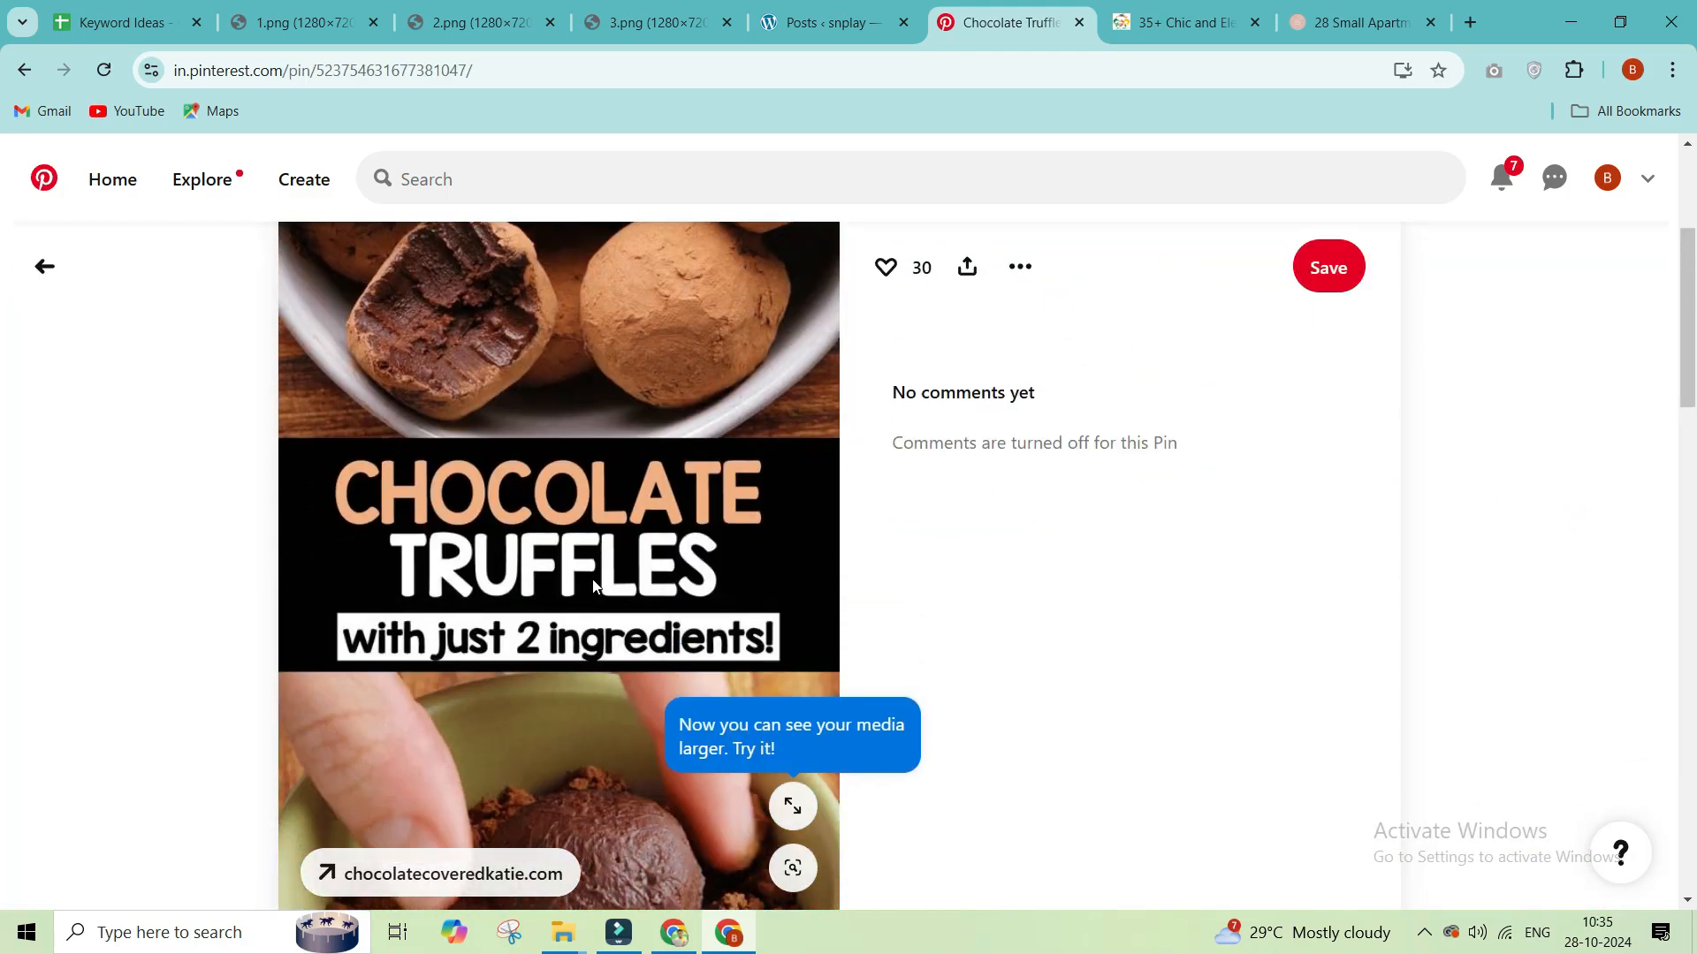
{"action": "scroll", "coordinate": [1064, 617], "scroll_direction": "down", "scroll_amount": 4}
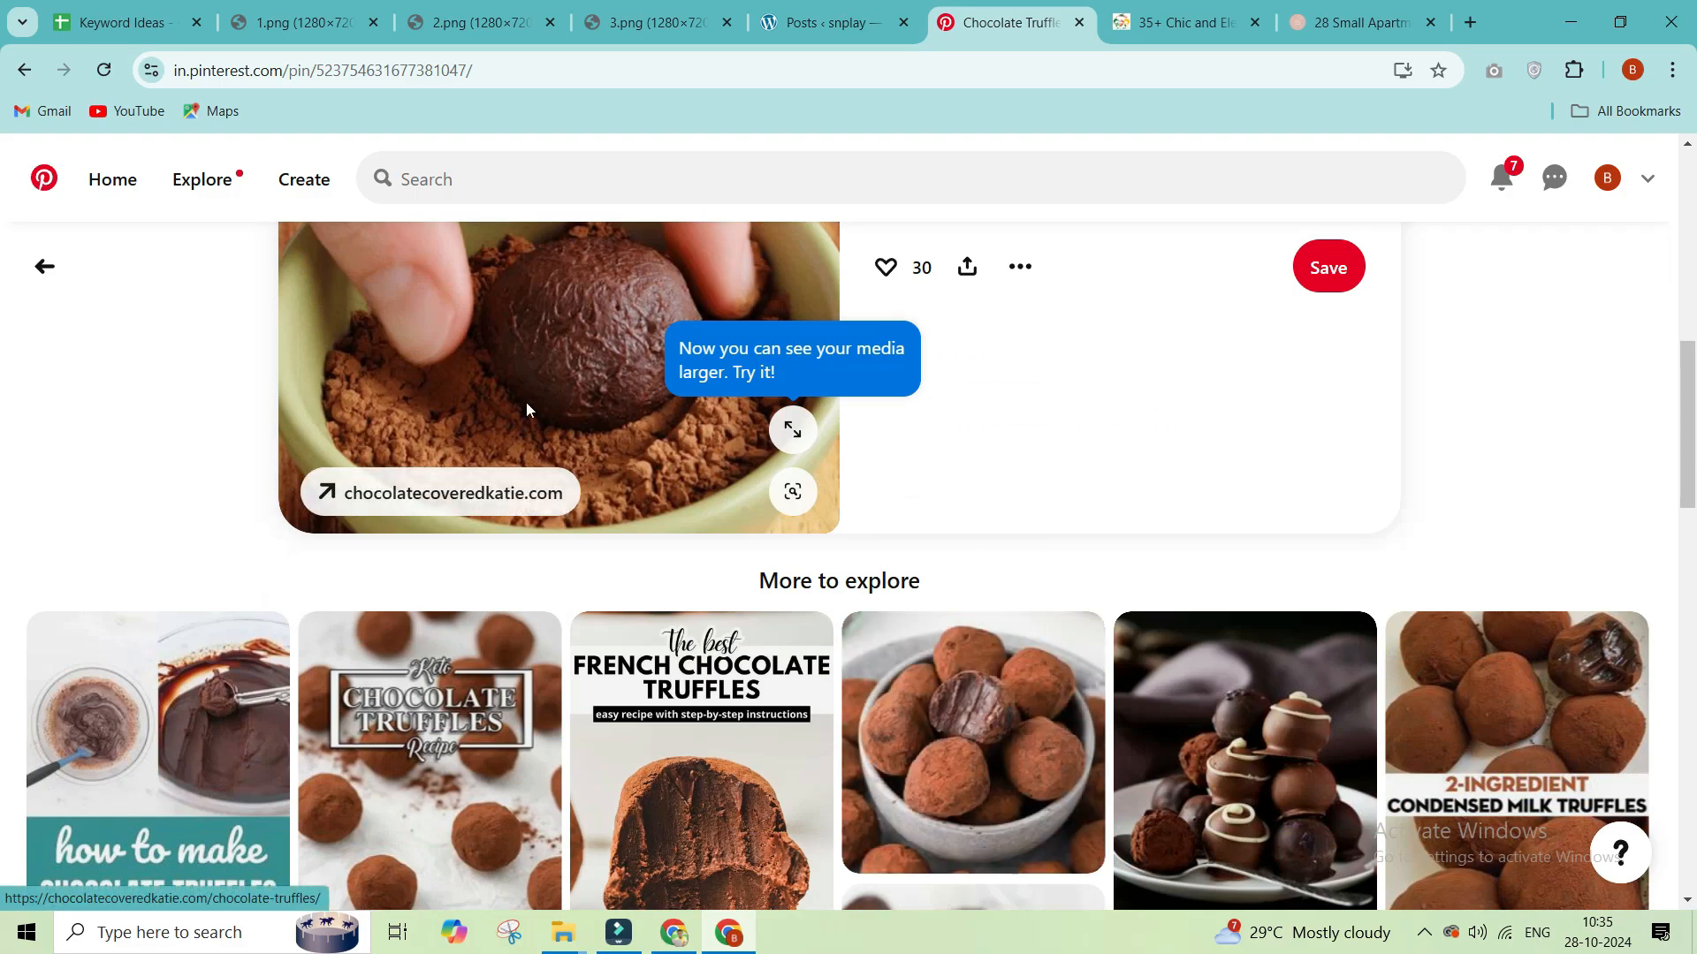
{"action": "left_click", "coordinate": [448, 478]}
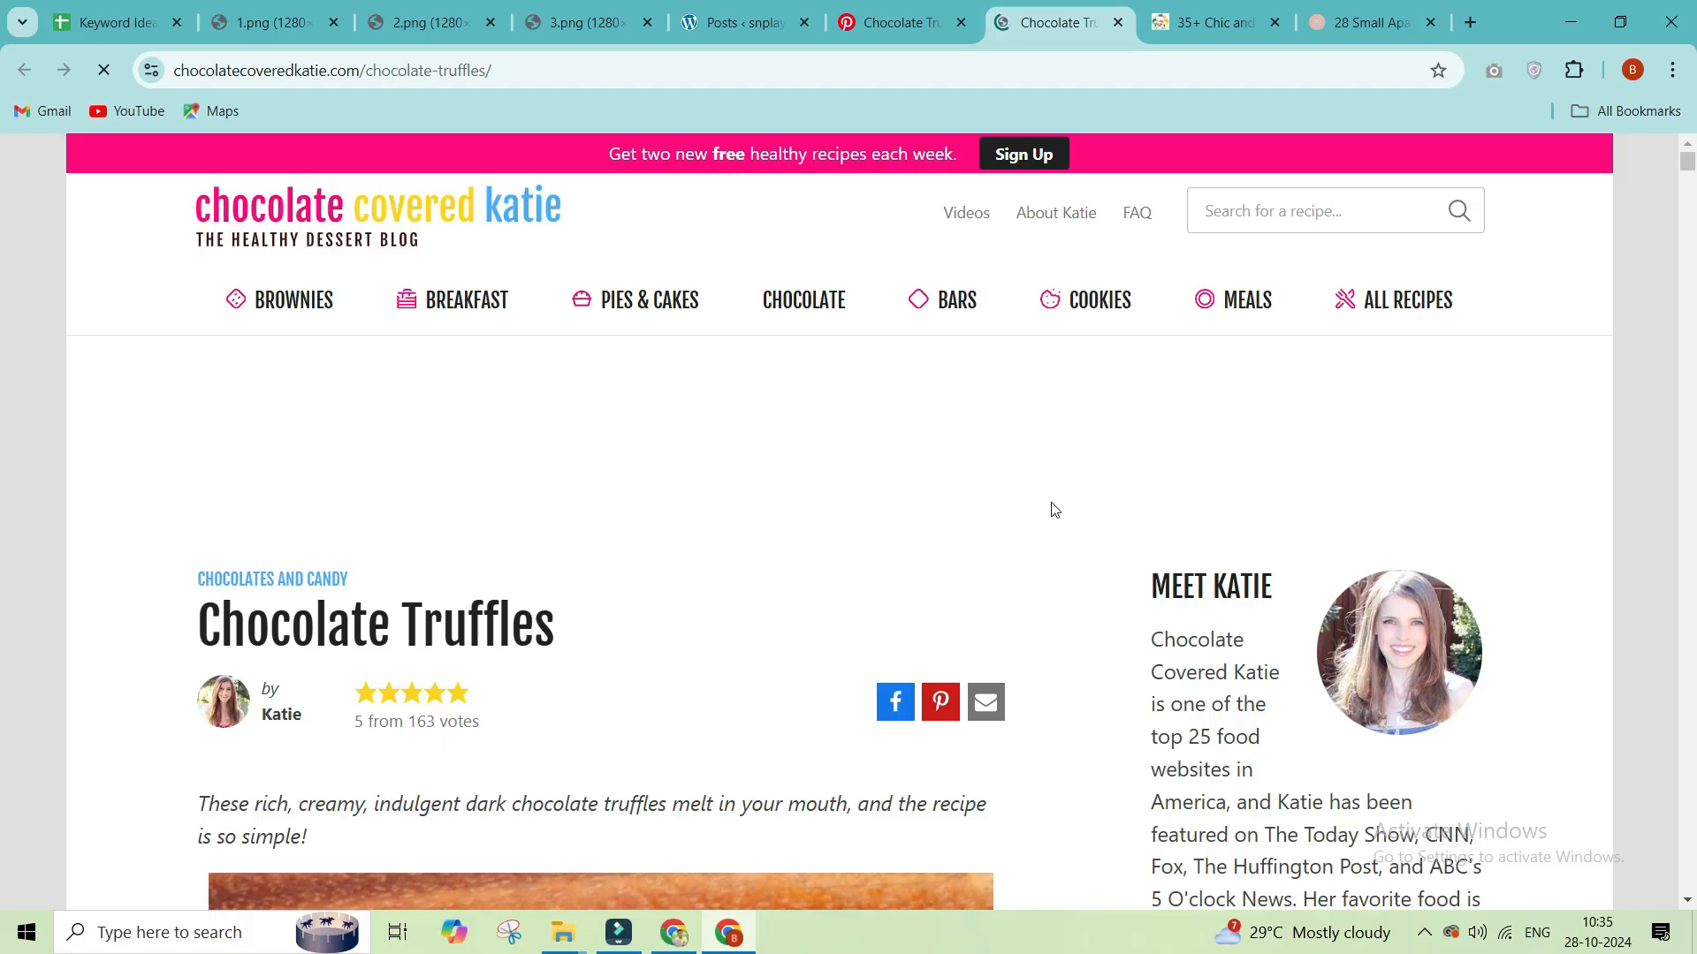
Step: Examine the article's opening image and how "The best chocolate truffle recipe" heading and short introduction are laid out
{"action": "scroll", "coordinate": [1694, 237], "scroll_direction": "down", "scroll_amount": 7}
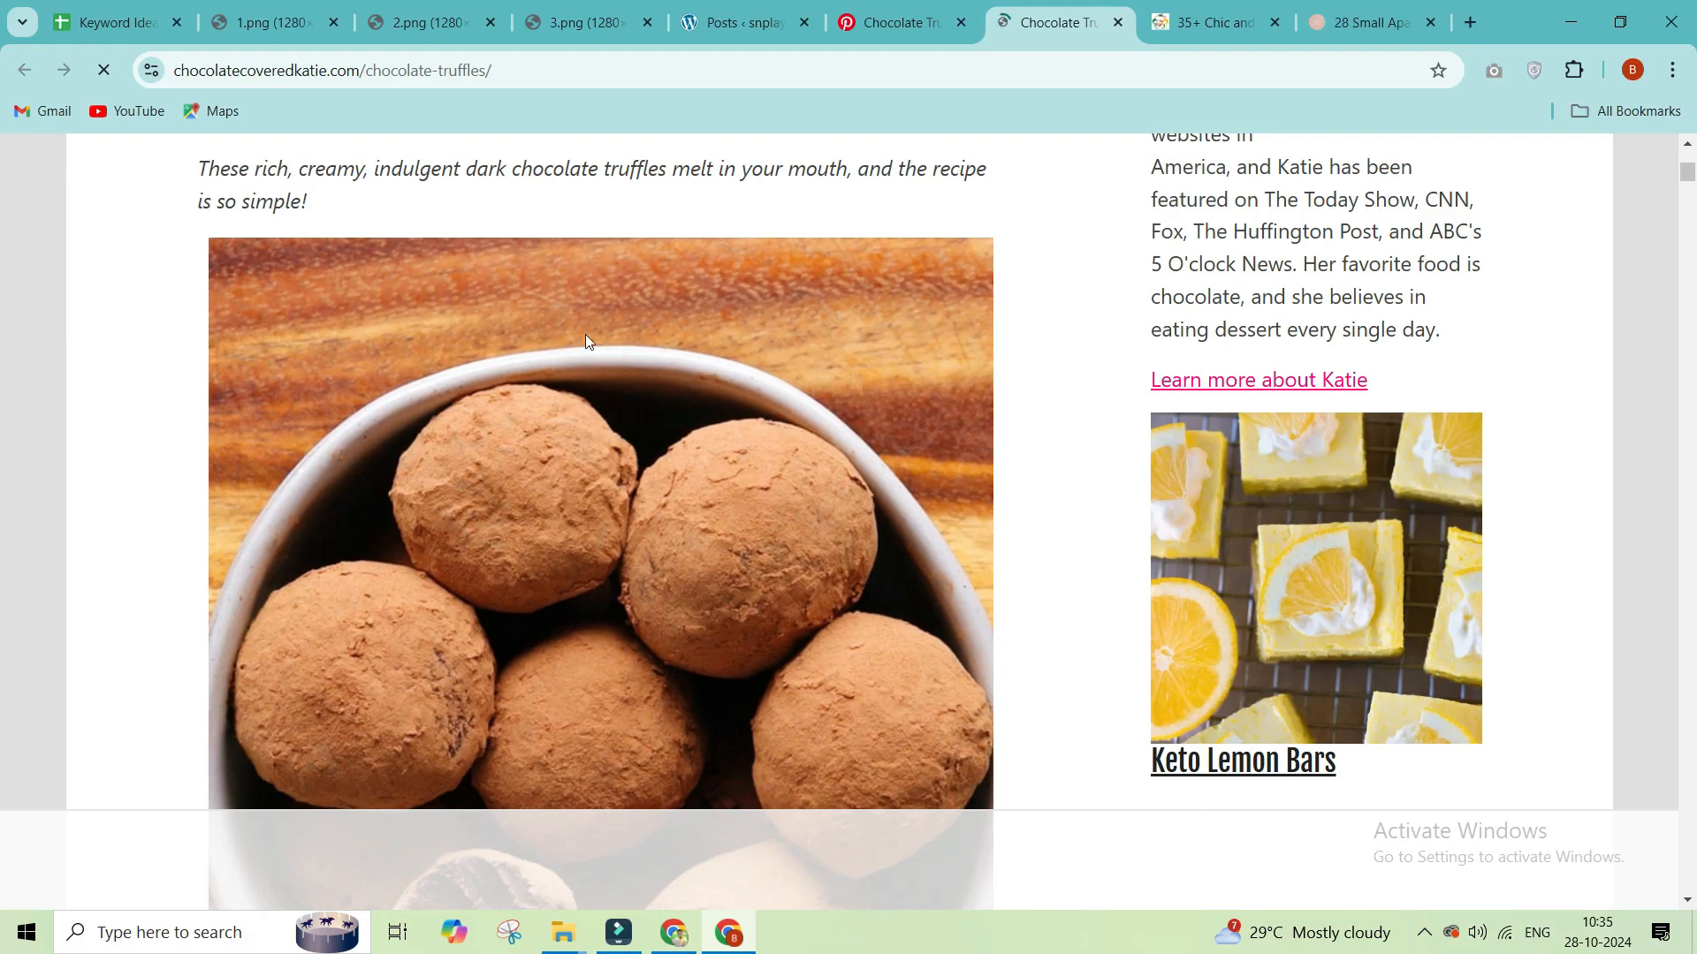
{"action": "scroll", "coordinate": [588, 342], "scroll_direction": "up", "scroll_amount": 6}
{"action": "scroll", "coordinate": [296, 527], "scroll_direction": "down", "scroll_amount": 10}
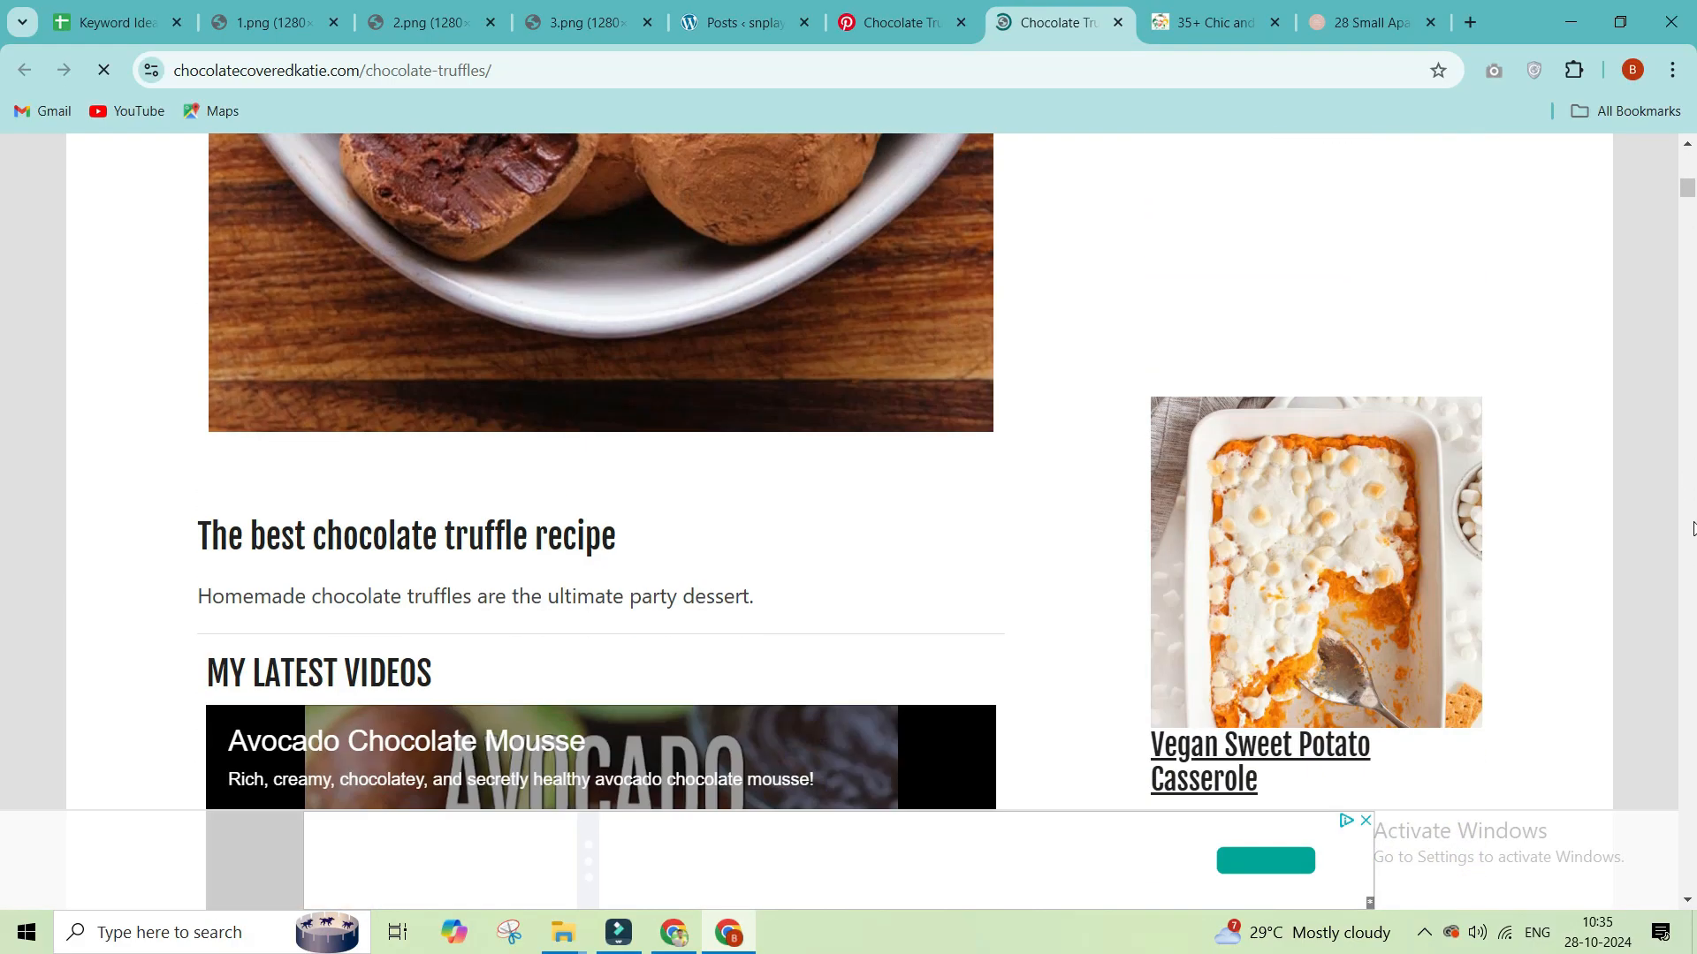
{"action": "left_click_drag", "start_coordinate": [267, 543], "coordinate": [777, 550]}
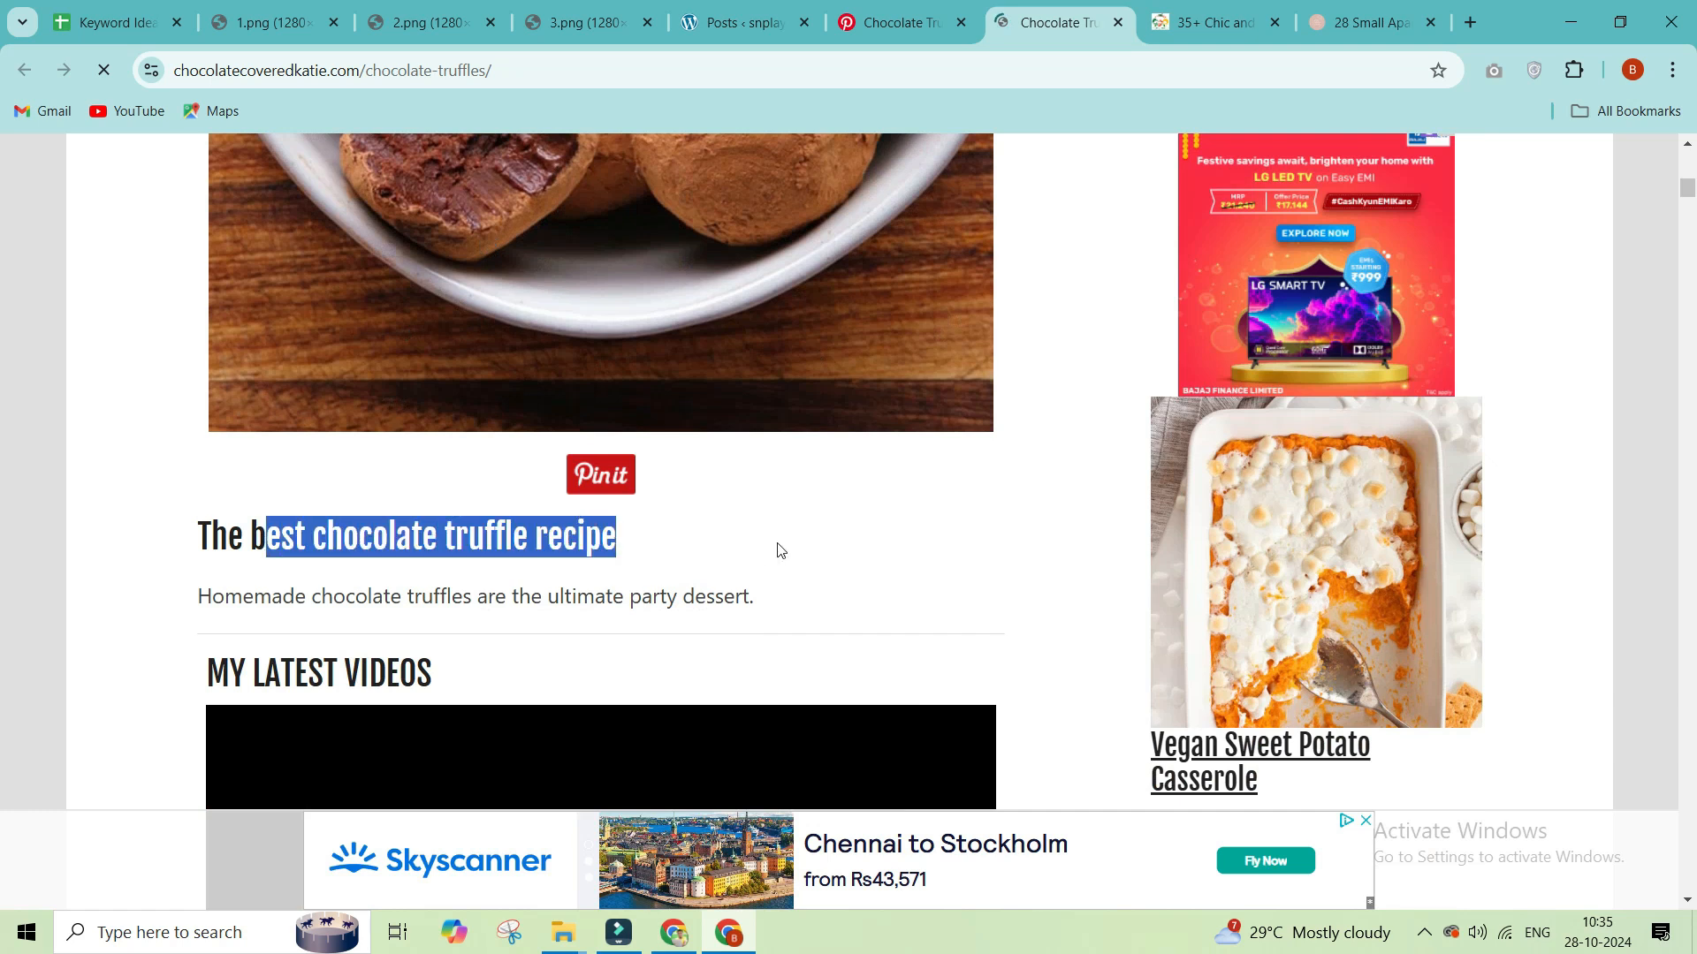
{"action": "left_click_drag", "start_coordinate": [202, 572], "coordinate": [623, 598]}
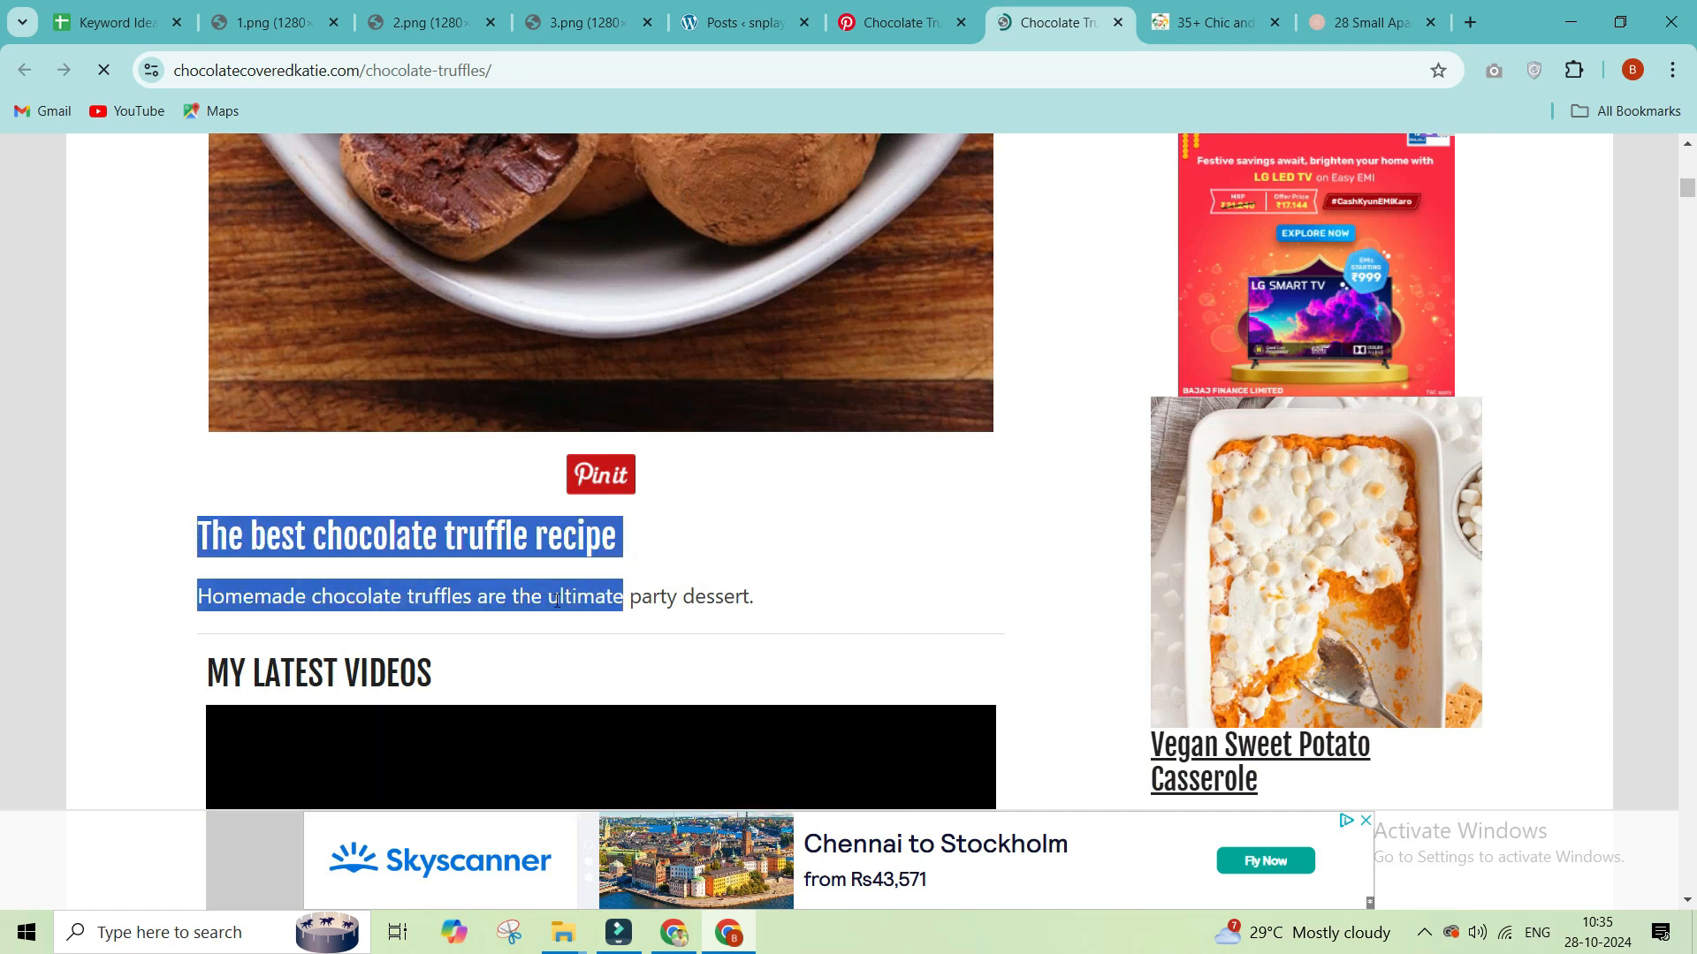
{"action": "triple_click", "coordinate": [557, 601]}
Step: Skim the truffle article's bonbon comparison, "Step by step recipe video" section and process photos
{"action": "scroll", "coordinate": [1695, 462], "scroll_direction": "down", "scroll_amount": 20}
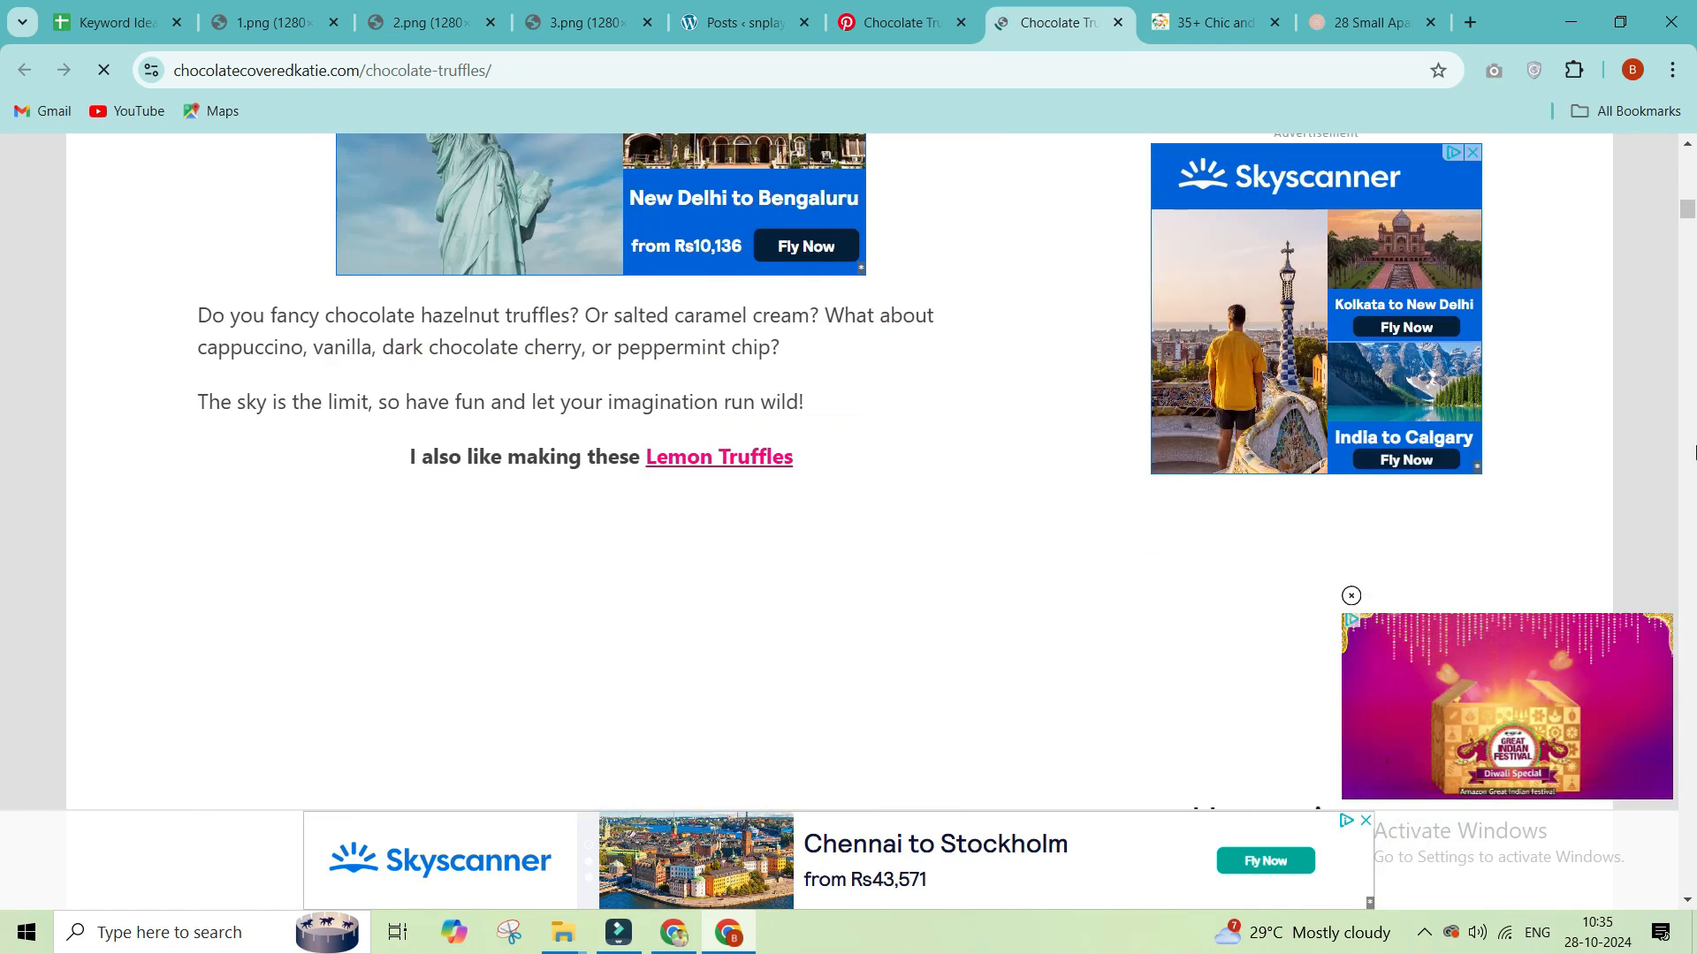
{"action": "scroll", "coordinate": [1695, 453], "scroll_direction": "down", "scroll_amount": 8}
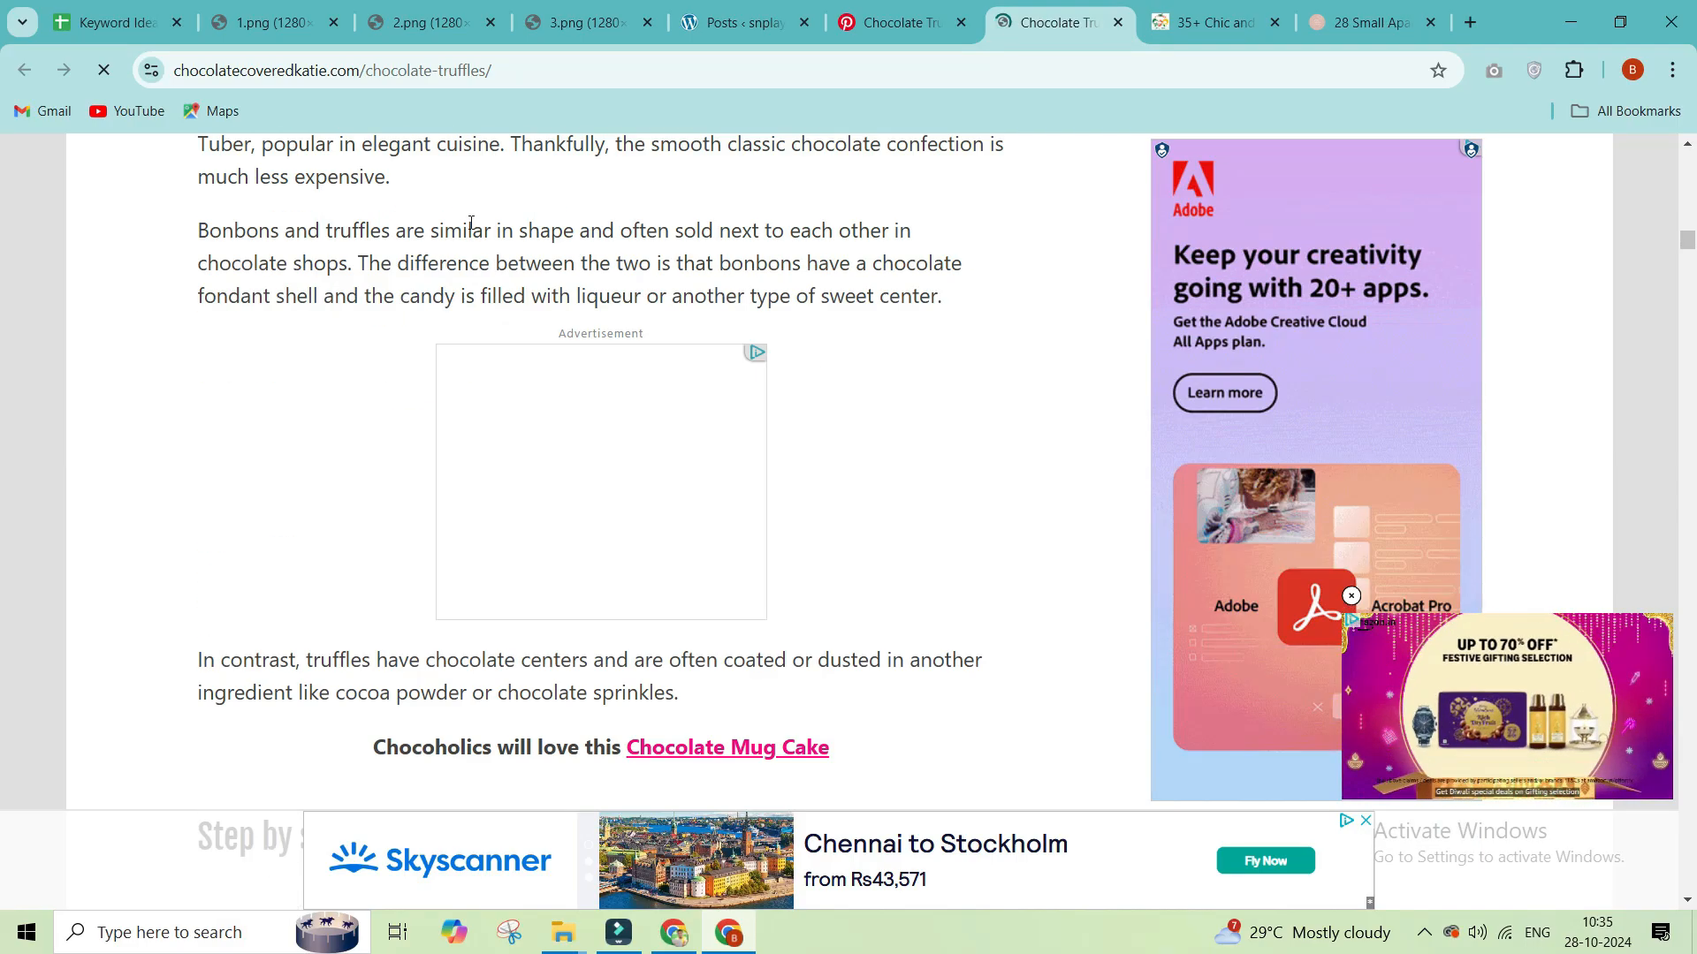
{"action": "left_click_drag", "start_coordinate": [391, 232], "coordinate": [410, 272]}
{"action": "scroll", "coordinate": [394, 616], "scroll_direction": "down", "scroll_amount": 8}
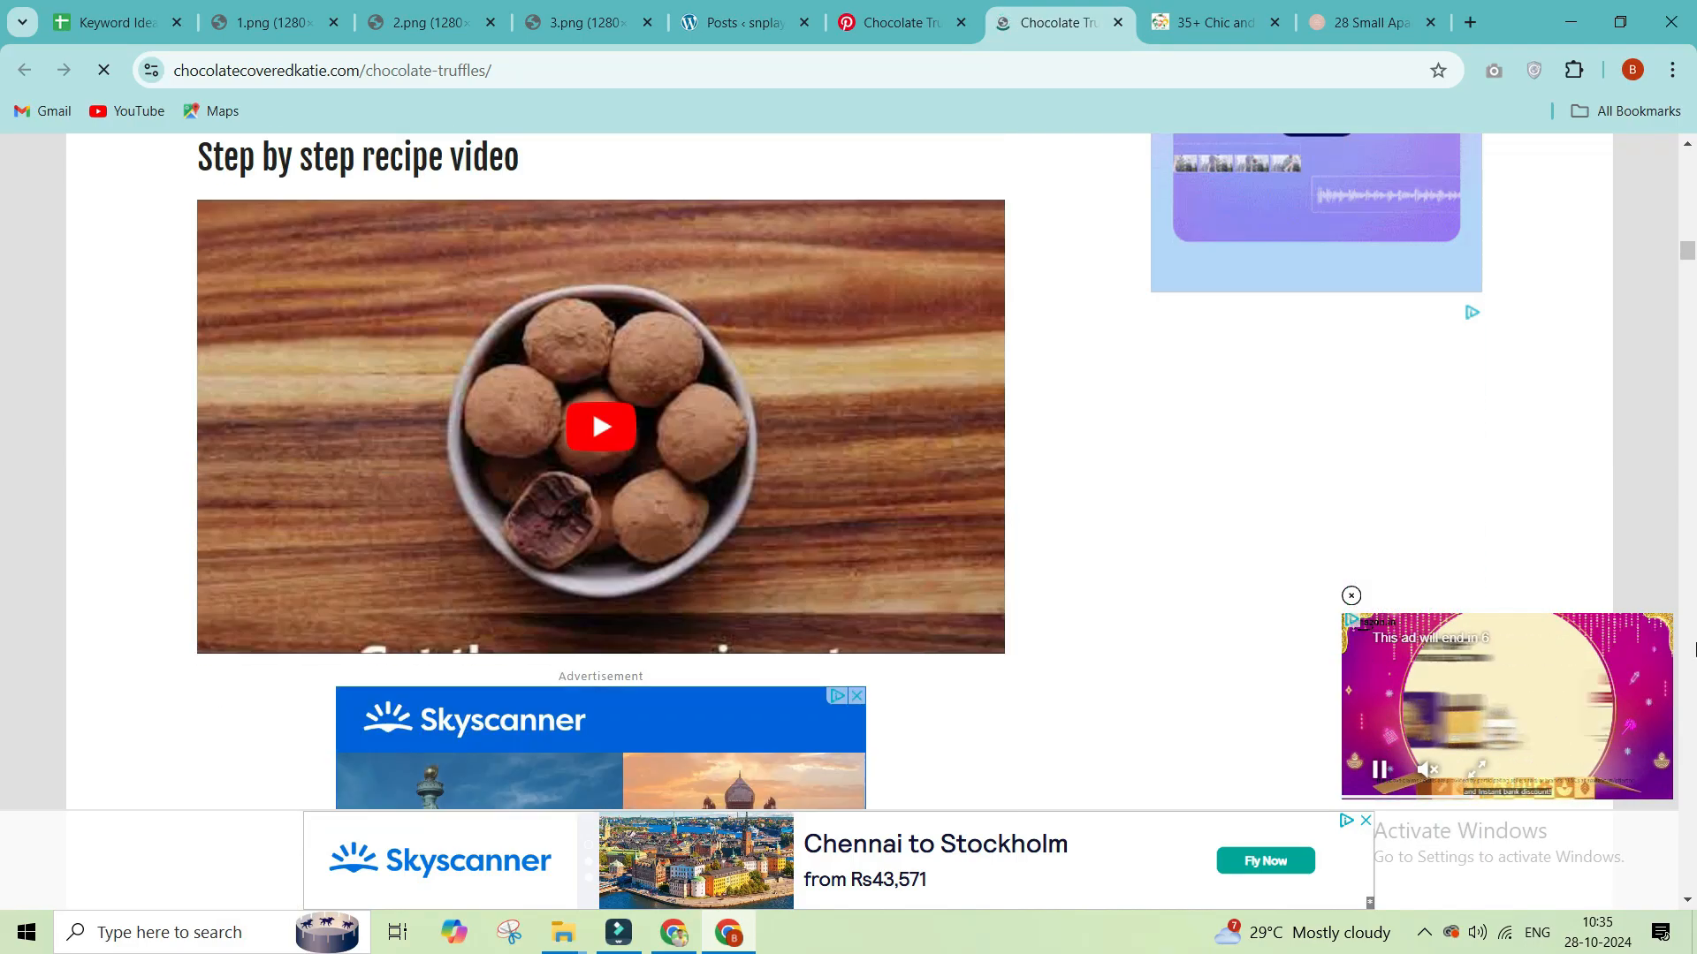
{"action": "left_click_drag", "start_coordinate": [313, 159], "coordinate": [475, 186]}
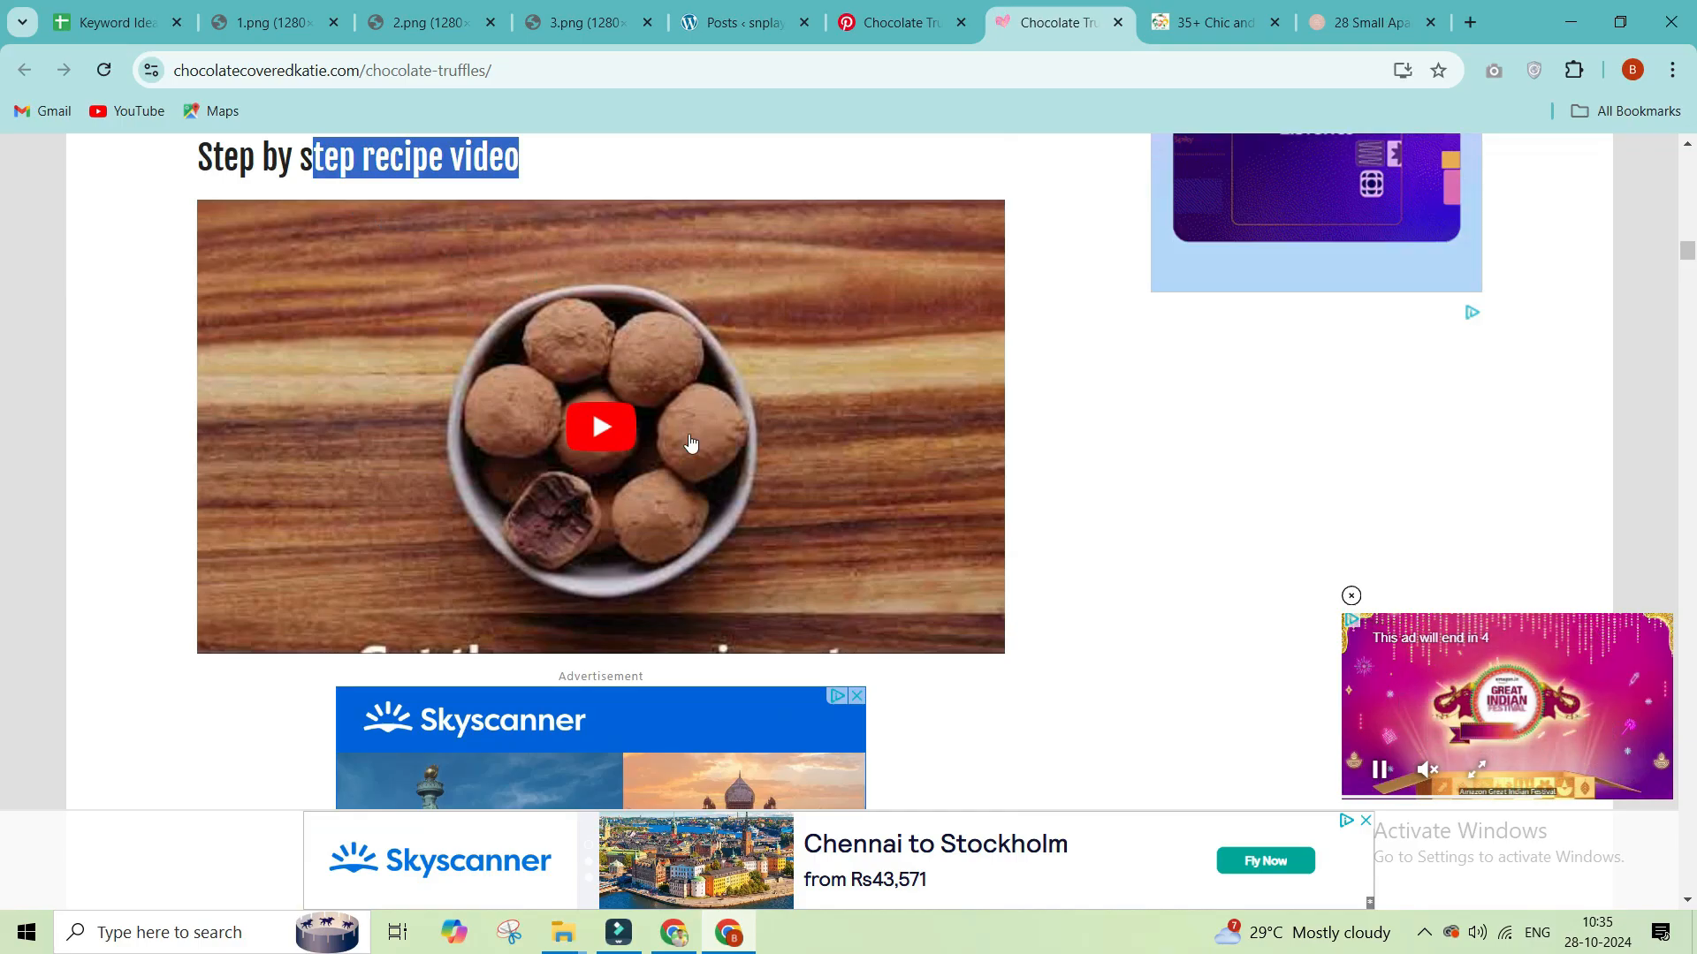
{"action": "scroll", "coordinate": [502, 350], "scroll_direction": "down", "scroll_amount": 12}
{"action": "scroll", "coordinate": [1695, 428], "scroll_direction": "down", "scroll_amount": 10}
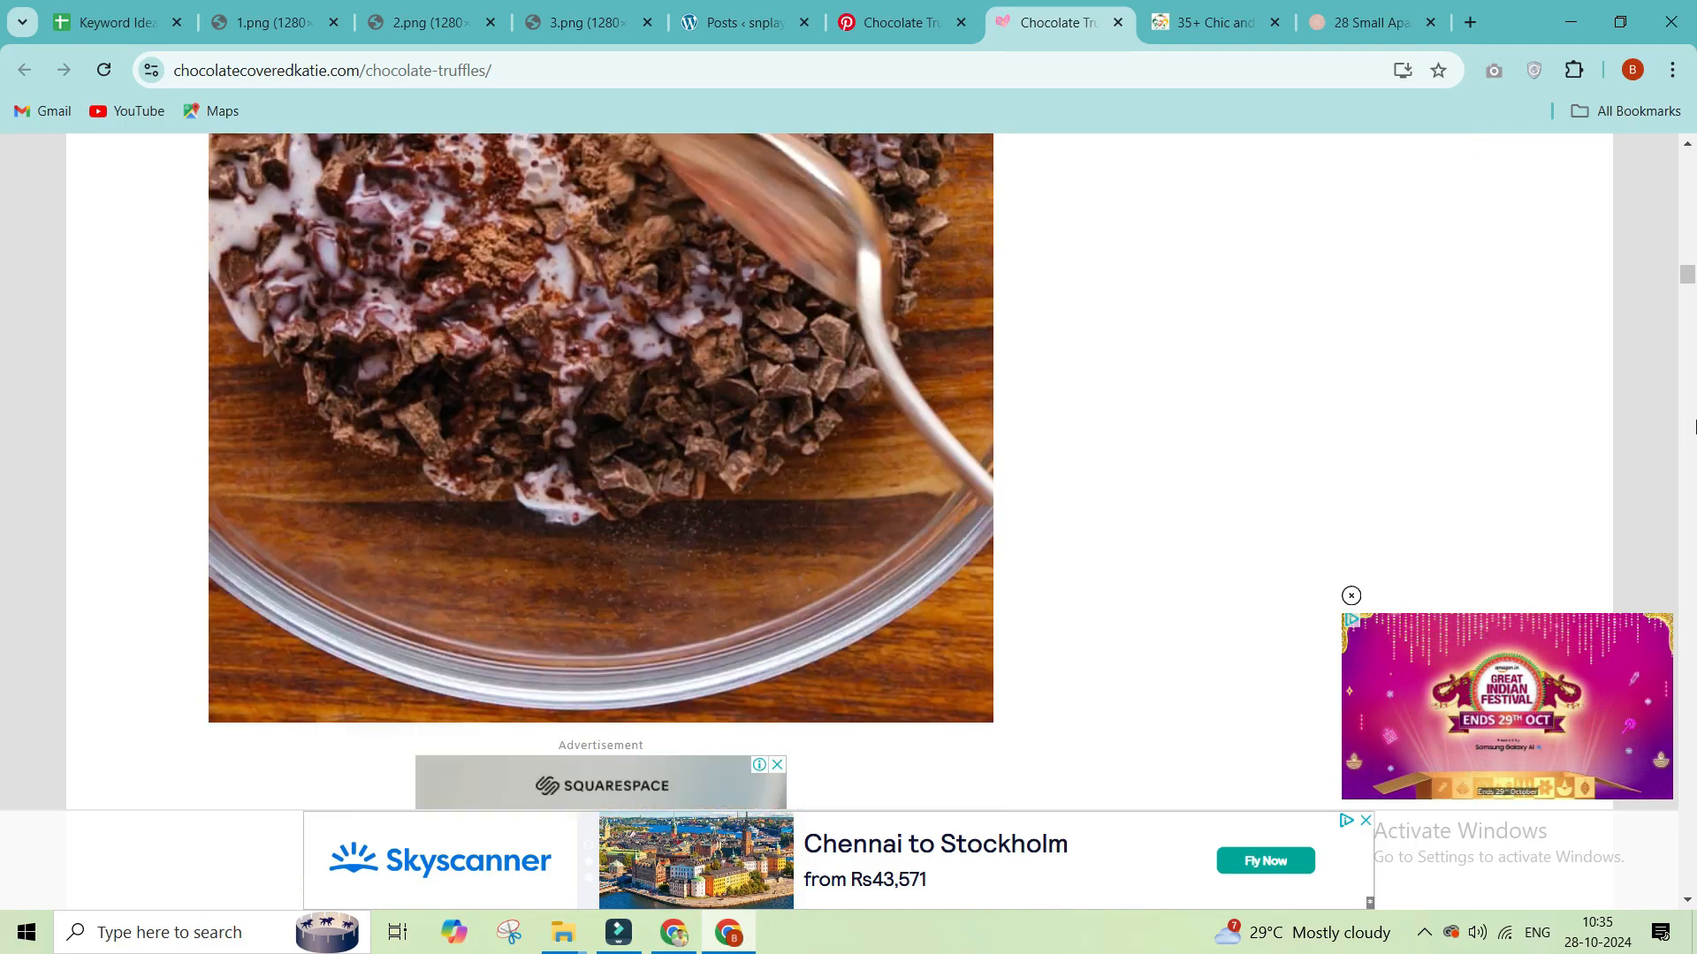
{"action": "scroll", "coordinate": [1693, 329], "scroll_direction": "down", "scroll_amount": 15}
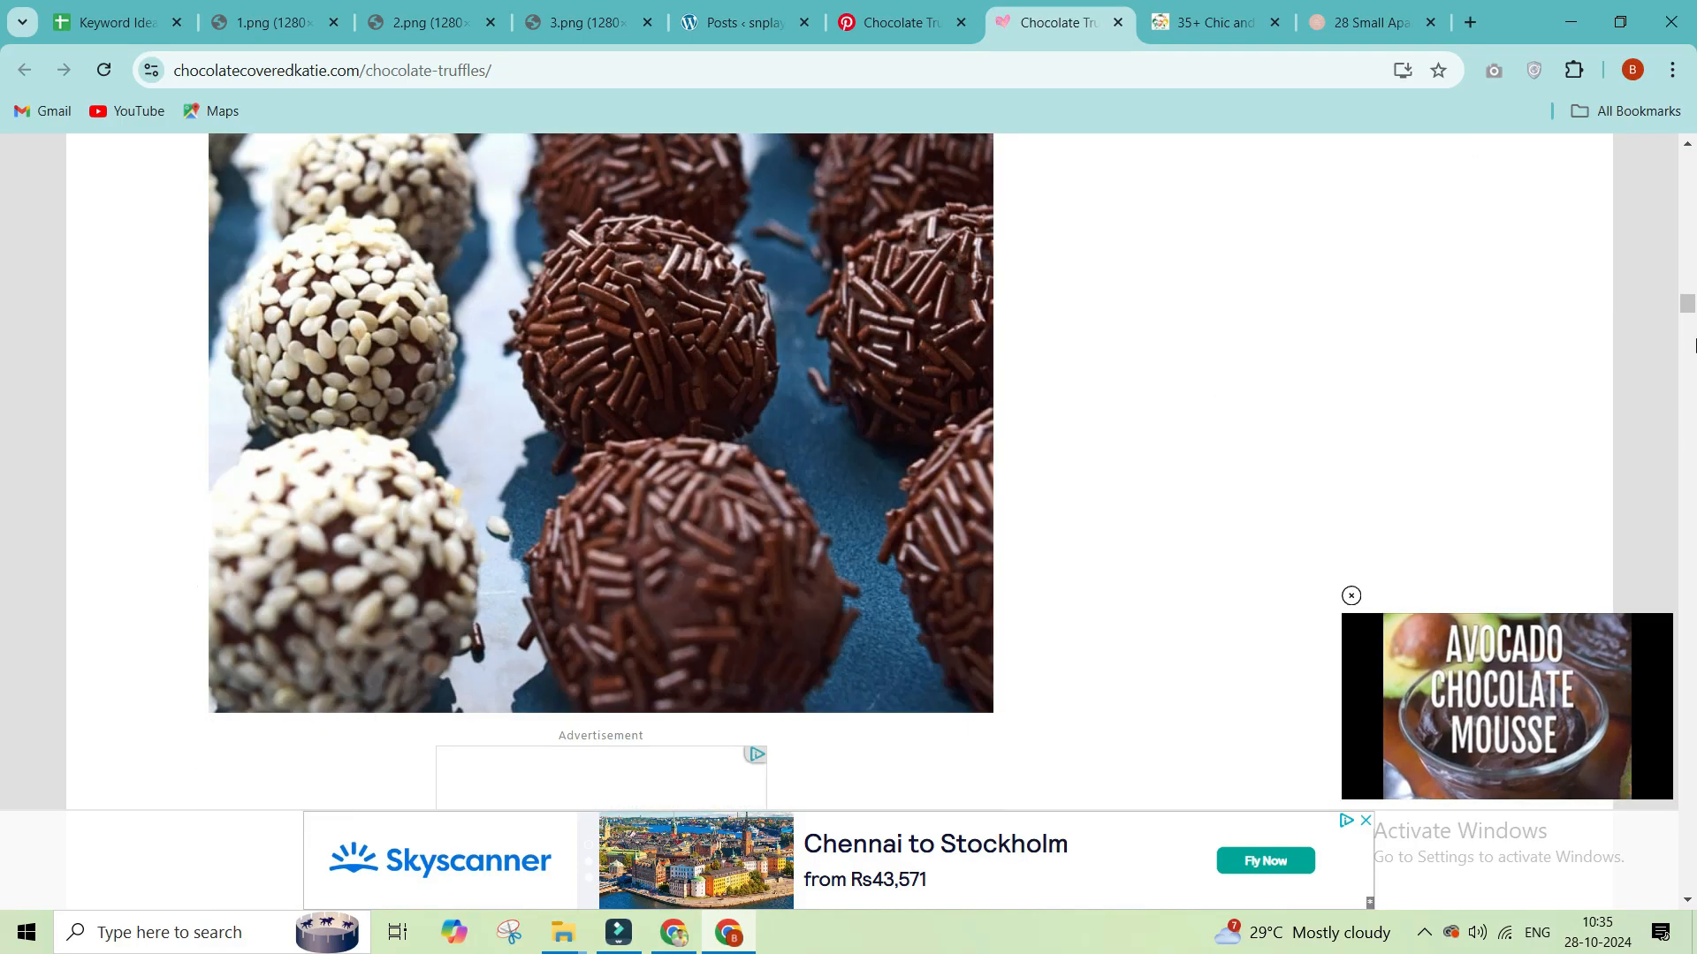
Step: Review how the "Chocolate truffle flavors" section and the text and images following it are structured
{"action": "scroll", "coordinate": [366, 402], "scroll_direction": "up", "scroll_amount": 6}
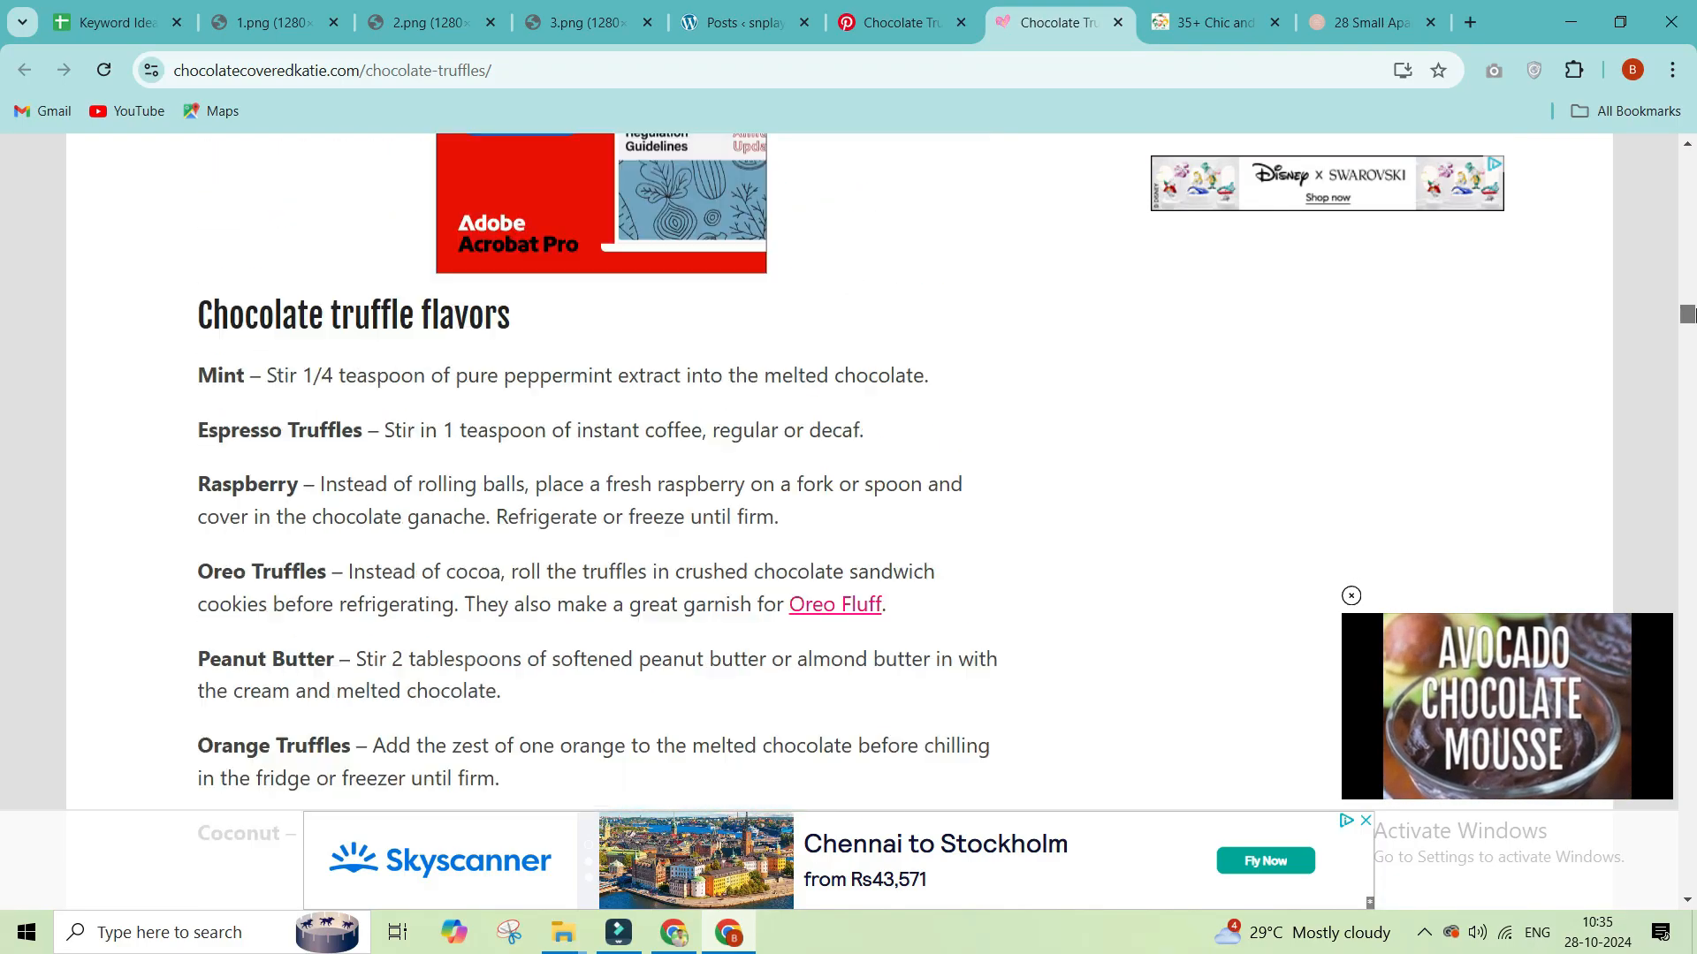
{"action": "left_click_drag", "start_coordinate": [281, 376], "coordinate": [454, 485]}
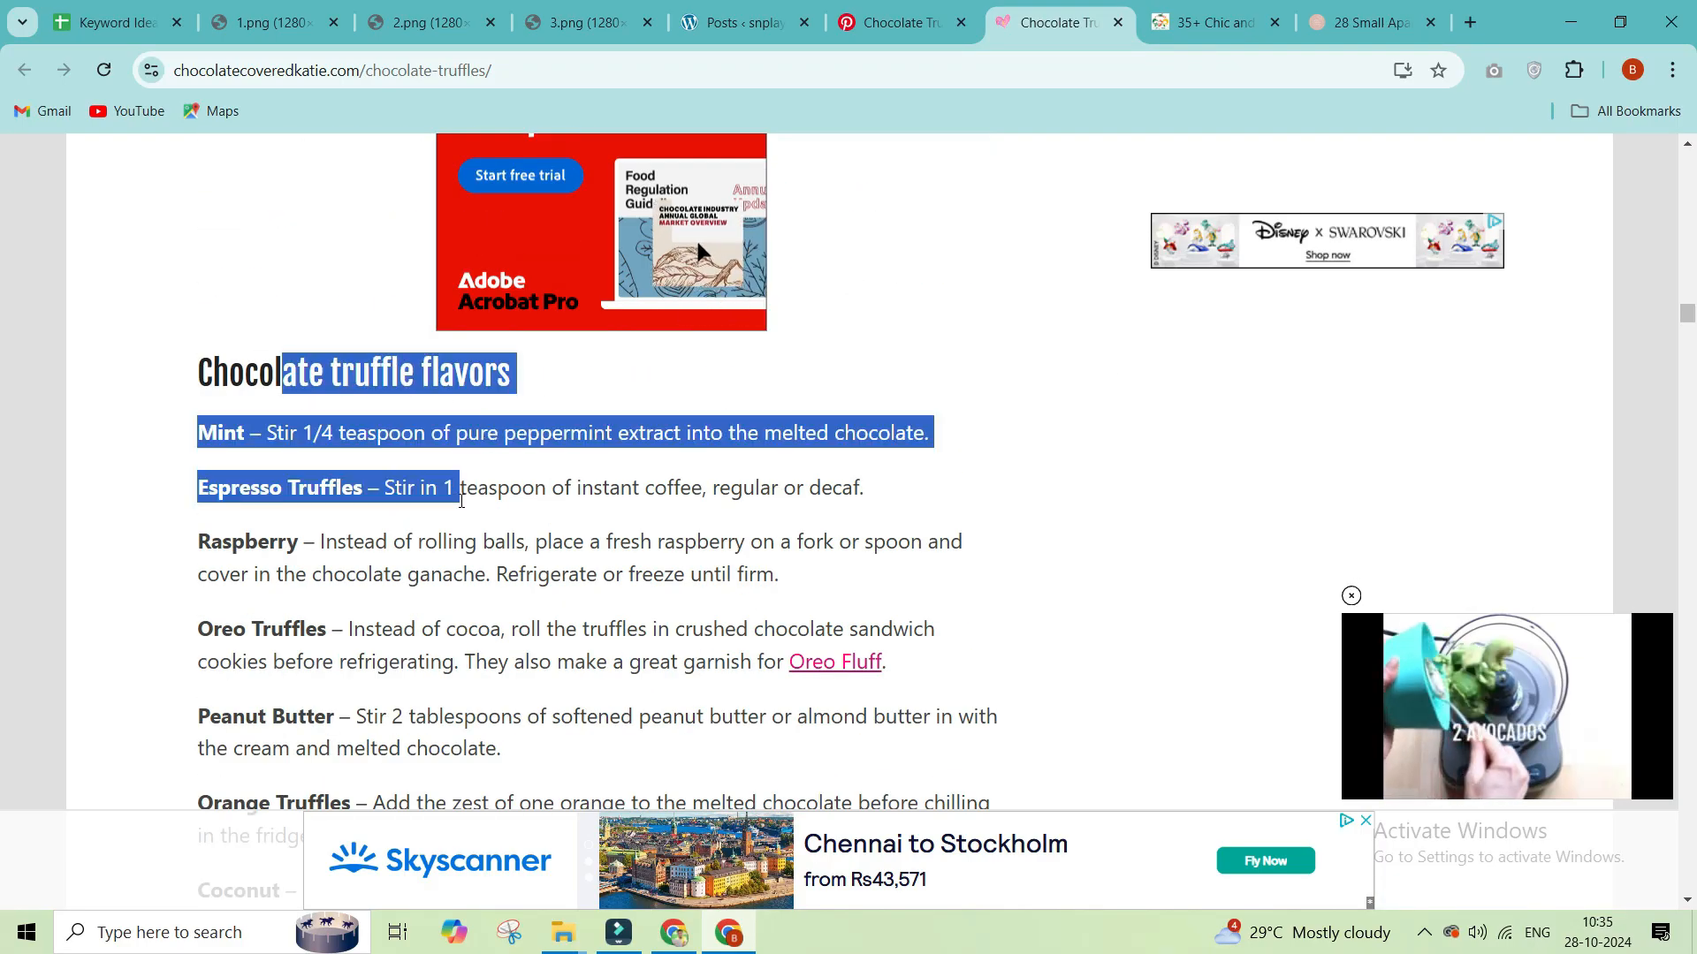
{"action": "scroll", "coordinate": [1693, 561], "scroll_direction": "down", "scroll_amount": 6}
{"action": "scroll", "coordinate": [1693, 561], "scroll_direction": "down", "scroll_amount": 5}
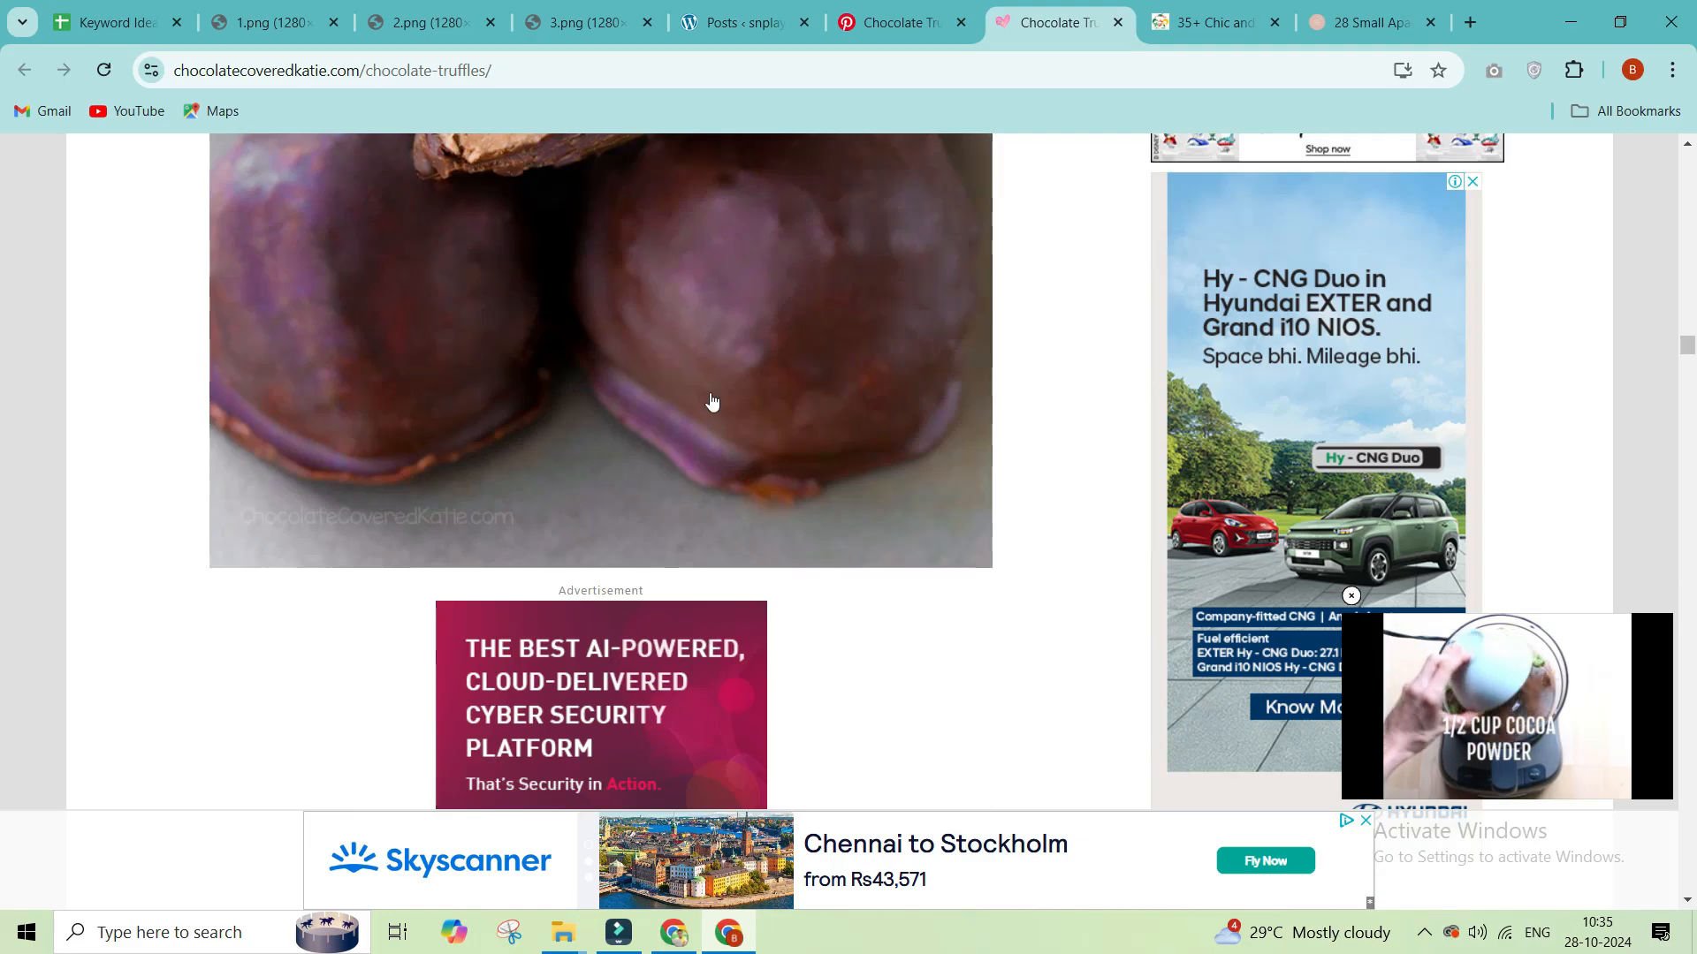
{"action": "scroll", "coordinate": [1693, 614], "scroll_direction": "down", "scroll_amount": 7}
{"action": "left_click_drag", "start_coordinate": [404, 331], "coordinate": [576, 463]}
{"action": "scroll", "coordinate": [1693, 579], "scroll_direction": "down", "scroll_amount": 10}
Step: Check the recipe card's ingredients and instructions, and skim the rest of the truffle article down to its tags
{"action": "scroll", "coordinate": [1693, 579], "scroll_direction": "down", "scroll_amount": 15}
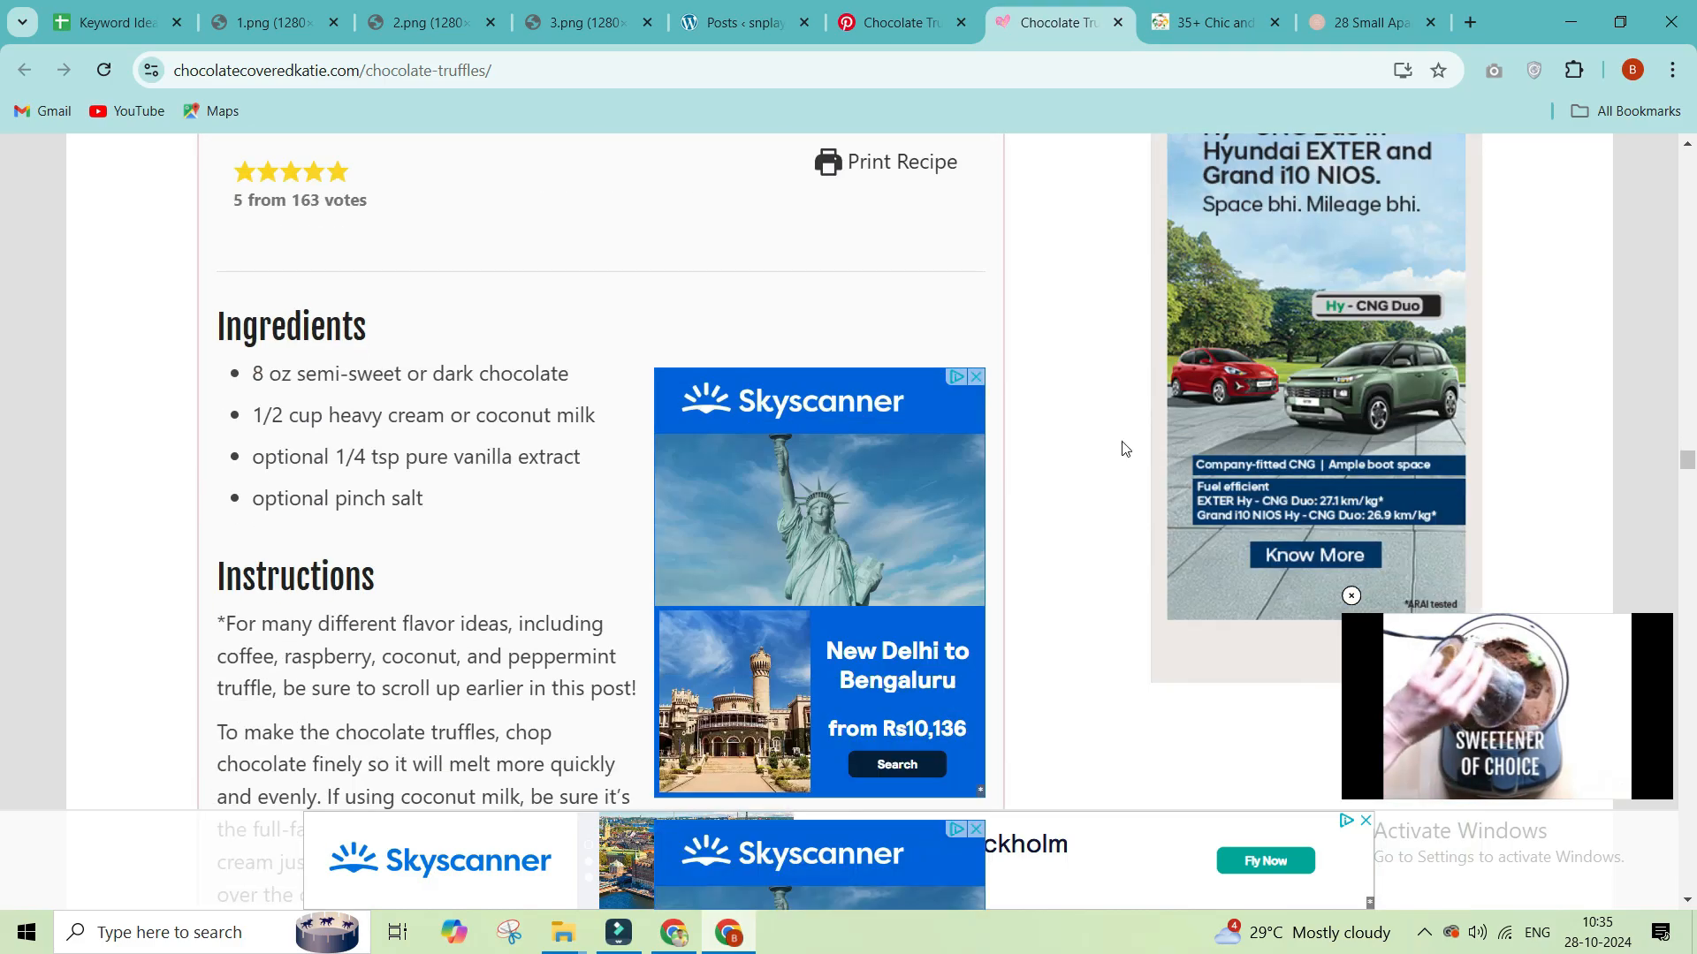
{"action": "scroll", "coordinate": [1122, 448], "scroll_direction": "down", "scroll_amount": 14}
{"action": "scroll", "coordinate": [1693, 623], "scroll_direction": "down", "scroll_amount": 5}
{"action": "scroll", "coordinate": [1693, 623], "scroll_direction": "down", "scroll_amount": 5}
{"action": "scroll", "coordinate": [1693, 623], "scroll_direction": "down", "scroll_amount": 10}
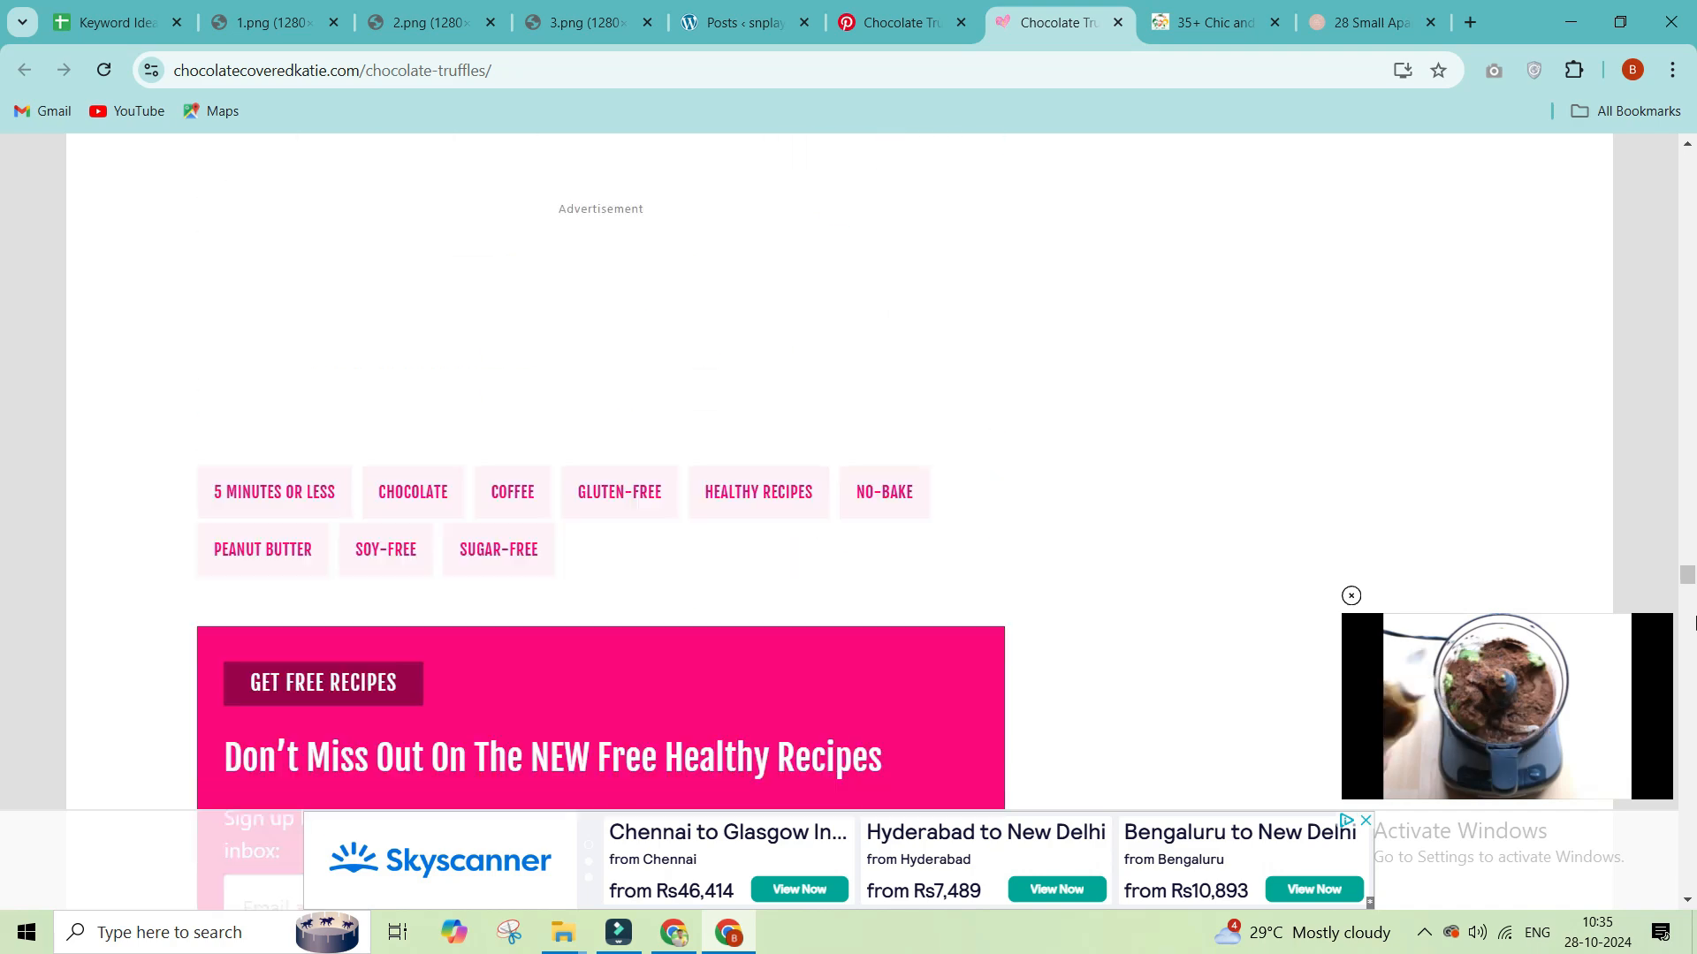
{"action": "scroll", "coordinate": [1693, 527], "scroll_direction": "down", "scroll_amount": 5}
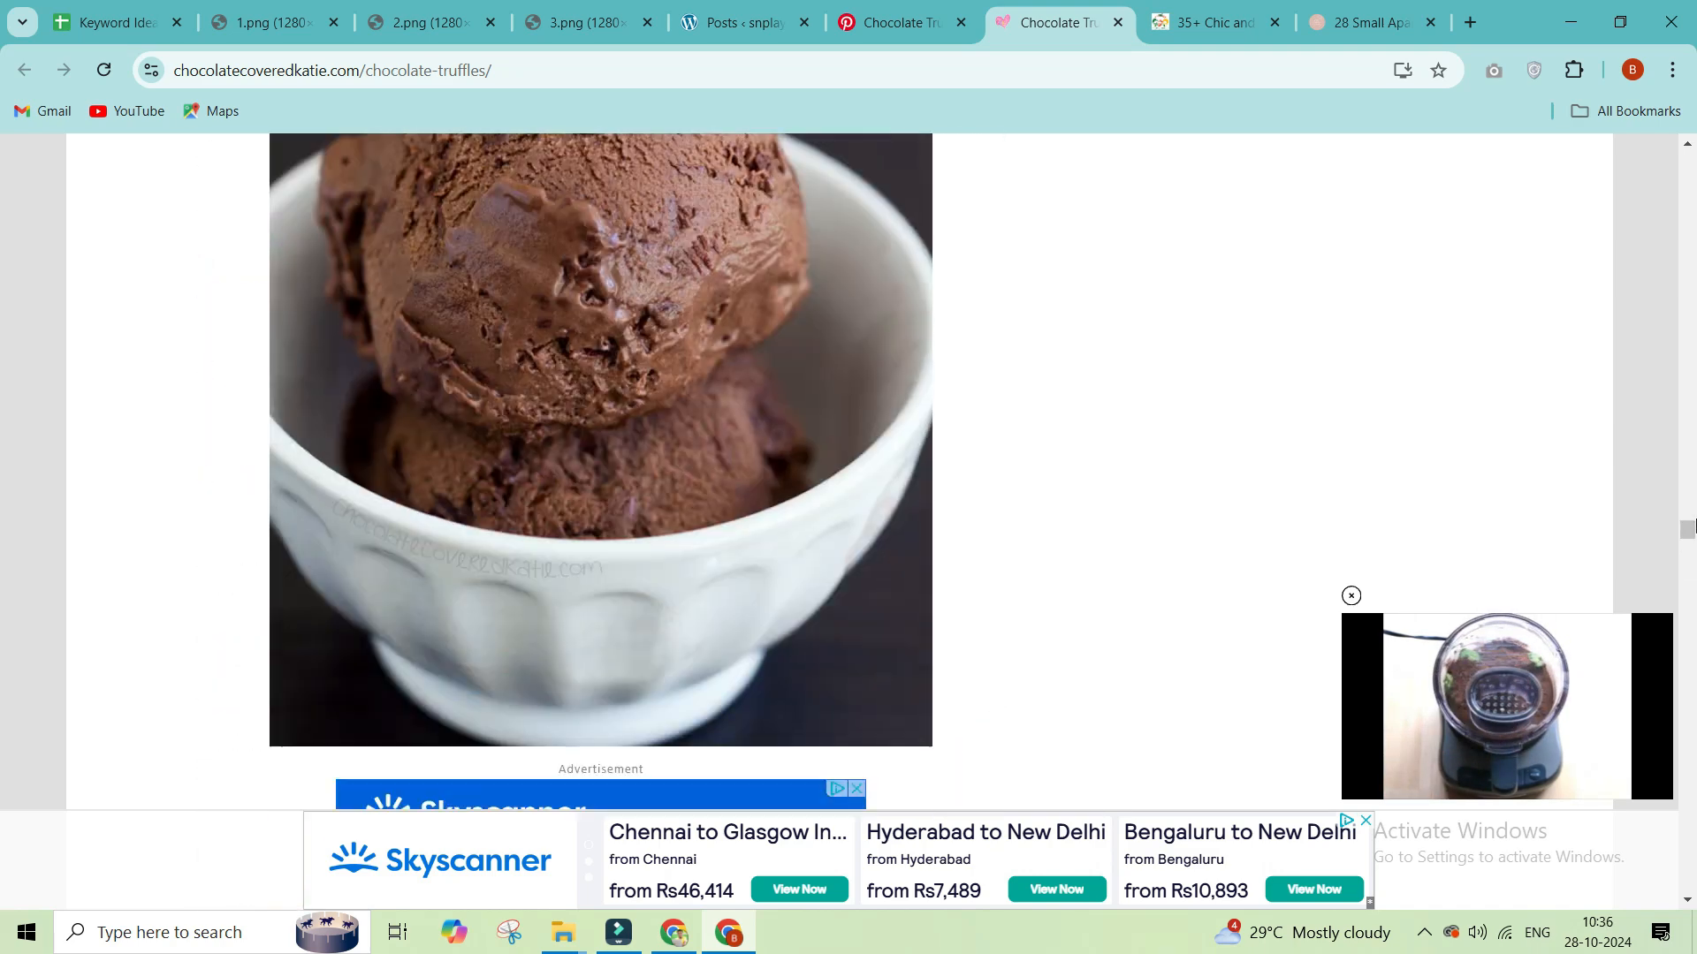
Step: Return to Pinterest, browse the related truffle pins, and open and skim the "No-Bake Brownie Bites" article on lovebakesgoodcakes.com
{"action": "left_click", "coordinate": [872, 7]}
{"action": "scroll", "coordinate": [1693, 579], "scroll_direction": "down", "scroll_amount": 10}
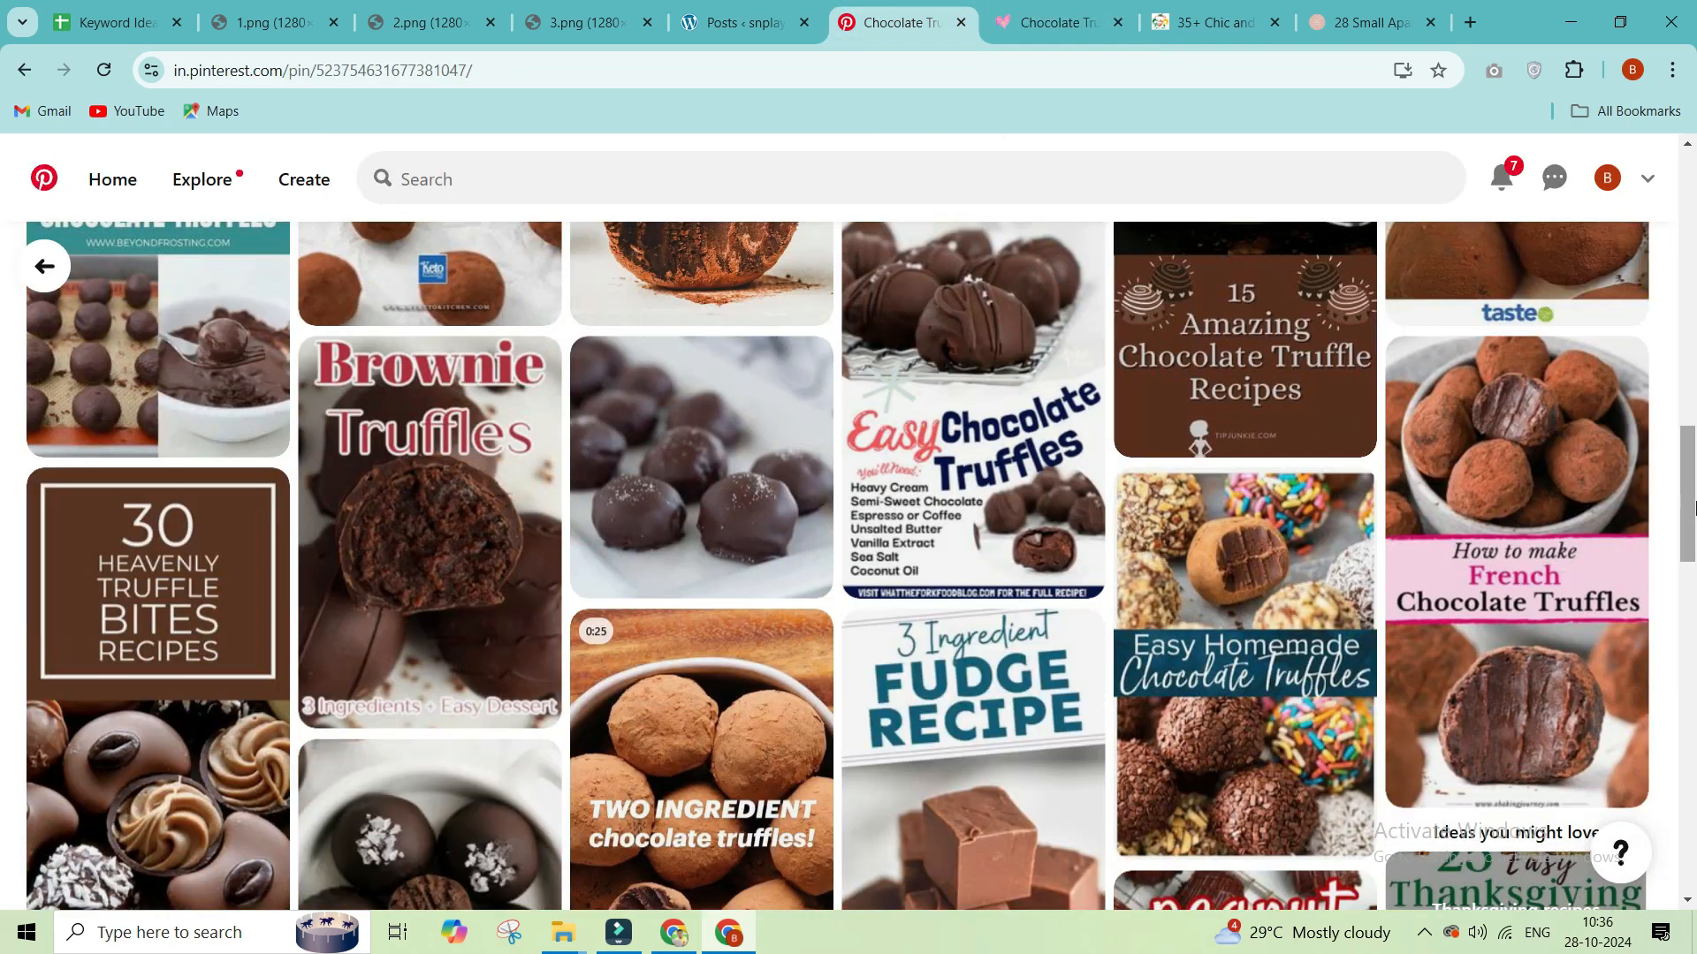
{"action": "scroll", "coordinate": [1693, 579], "scroll_direction": "down", "scroll_amount": 5}
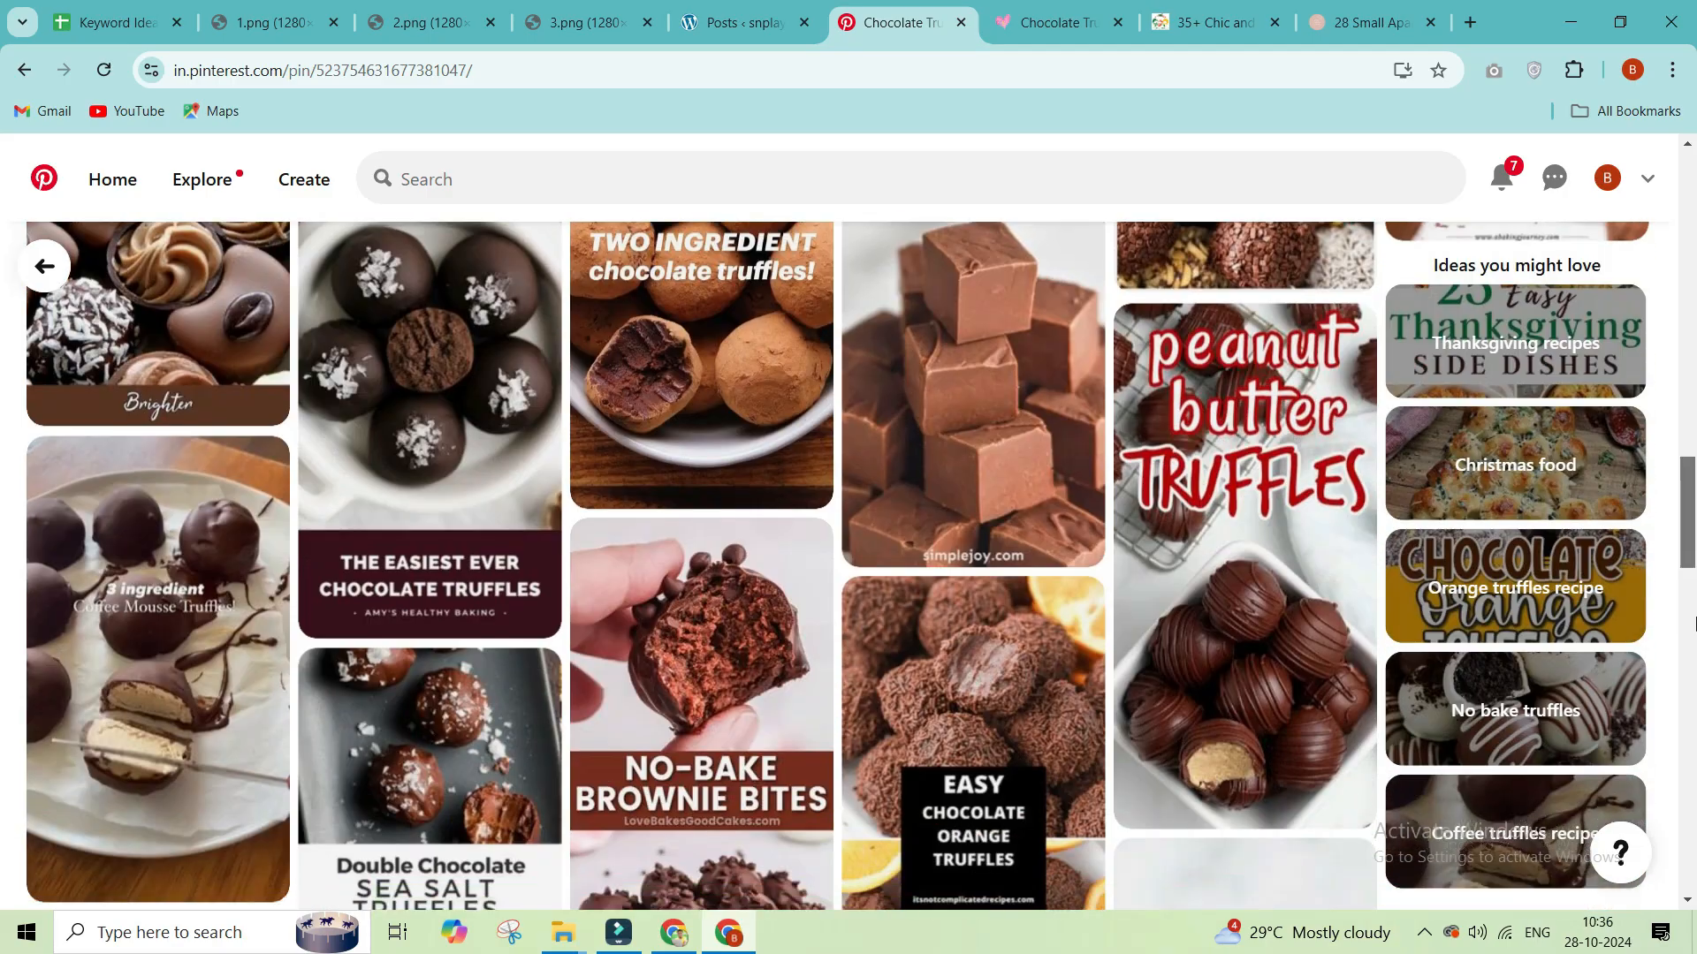
{"action": "left_click", "coordinate": [653, 779]}
{"action": "left_click", "coordinate": [1109, 7]}
{"action": "left_click", "coordinate": [970, 7]}
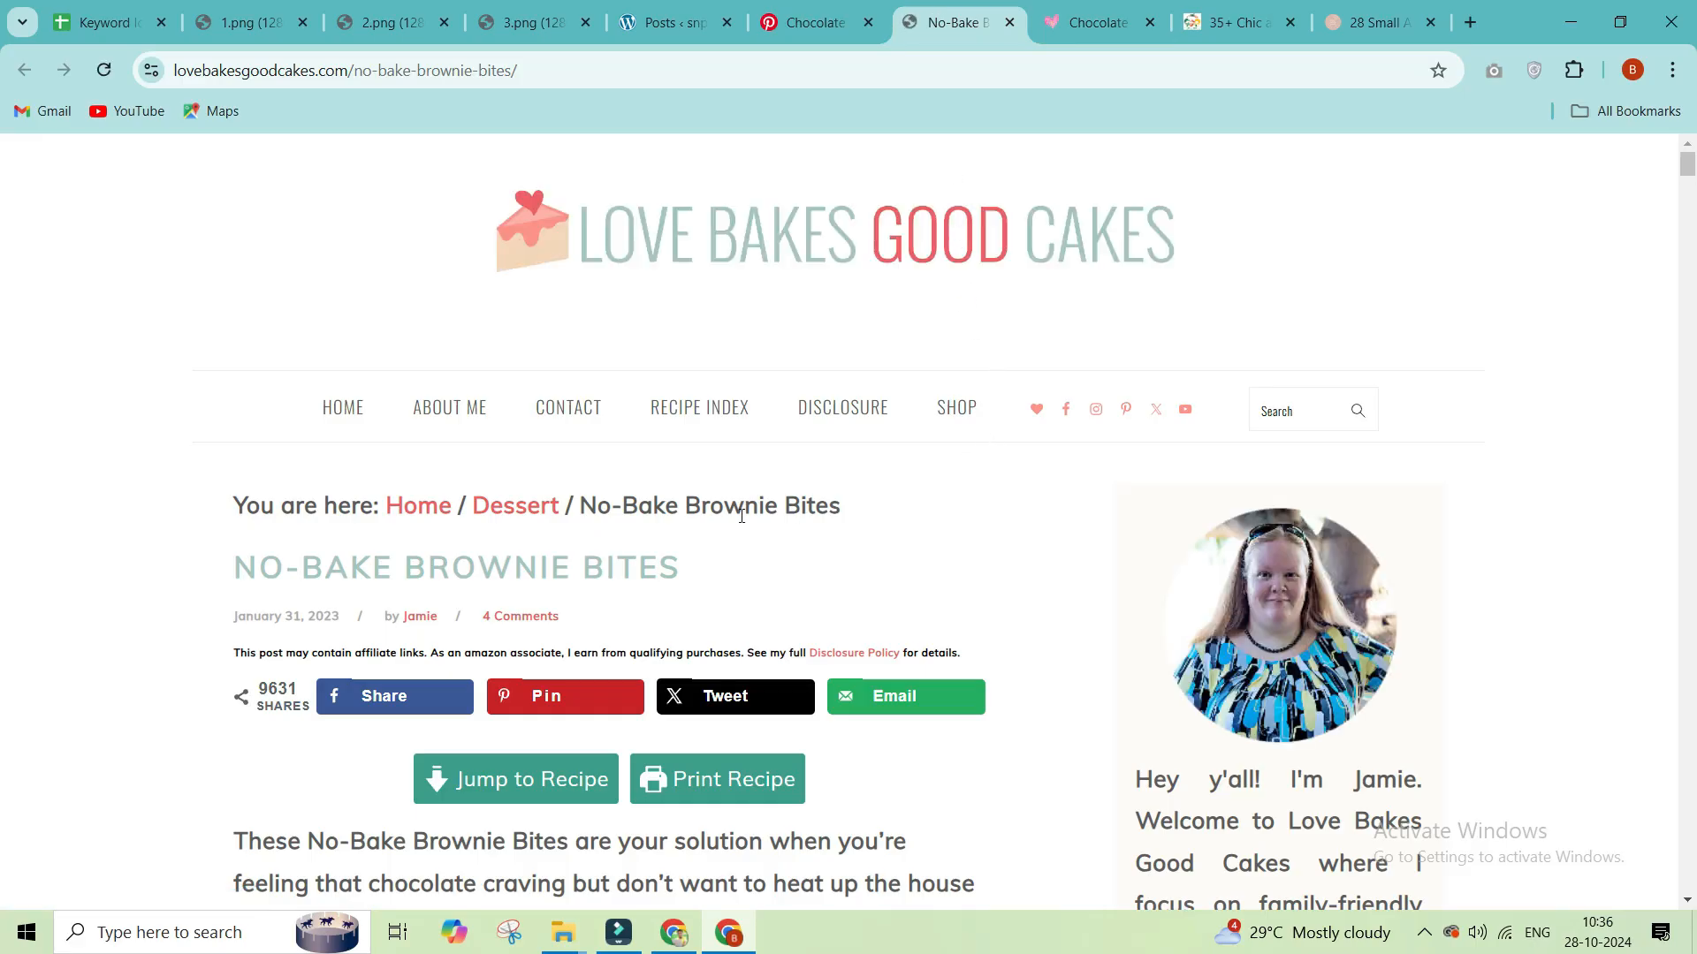
{"action": "scroll", "coordinate": [1693, 303], "scroll_direction": "down", "scroll_amount": 15}
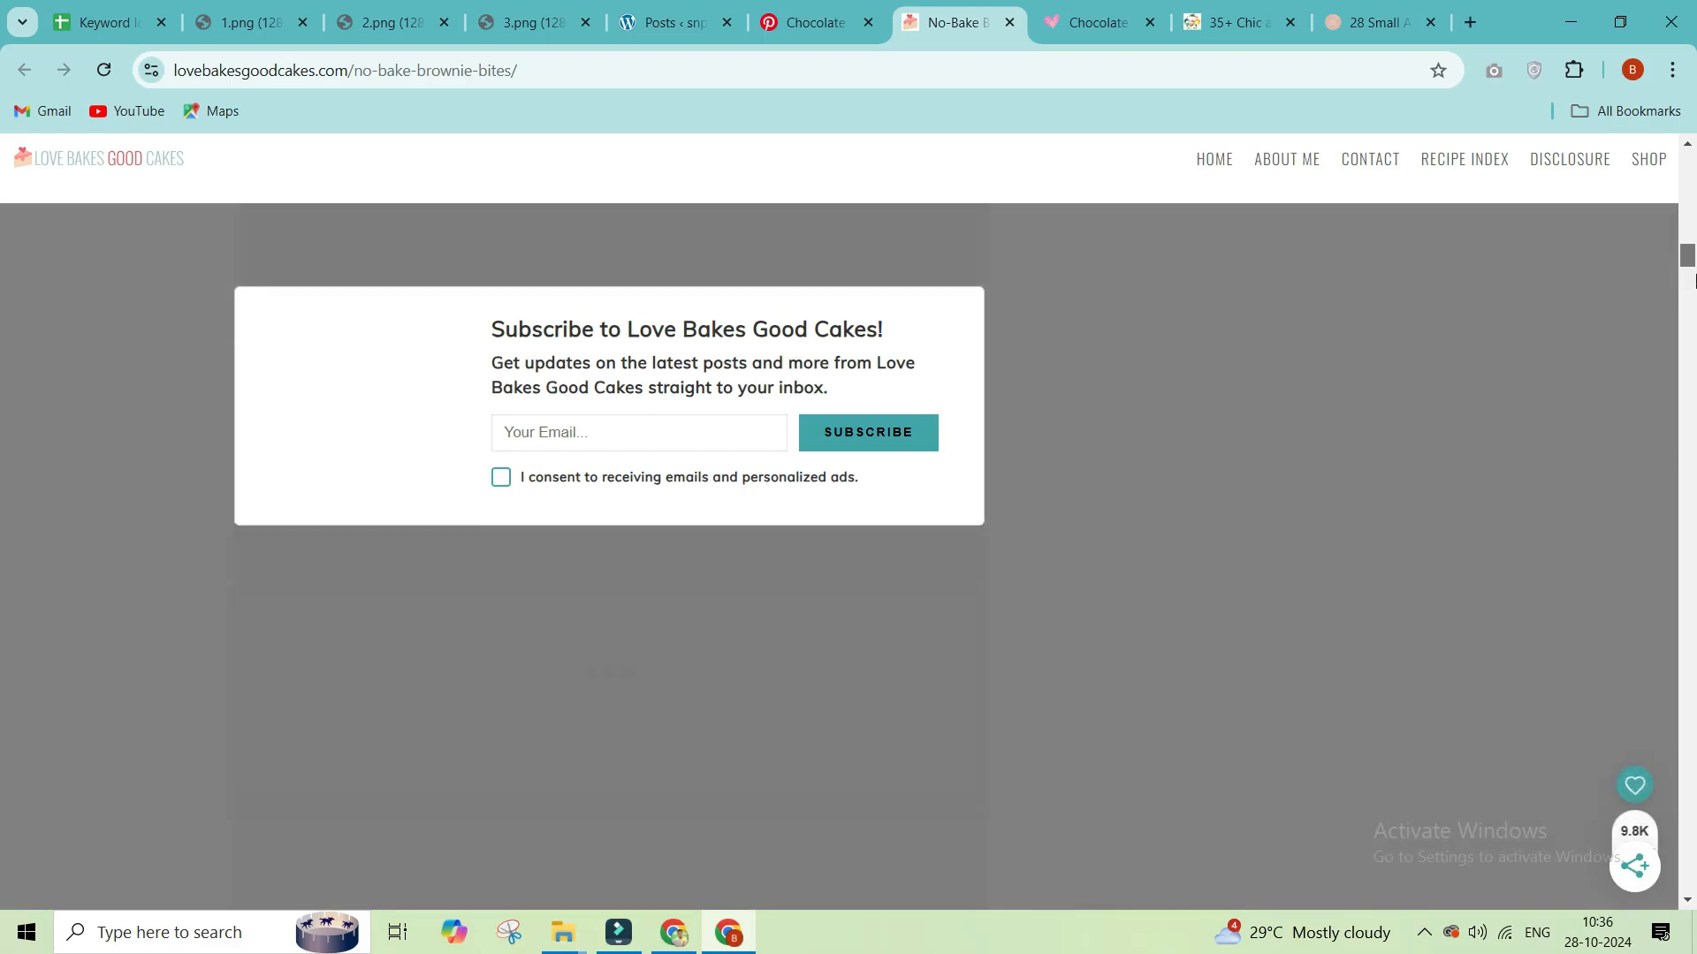
{"action": "left_click_drag", "start_coordinate": [1693, 279], "coordinate": [1693, 650]}
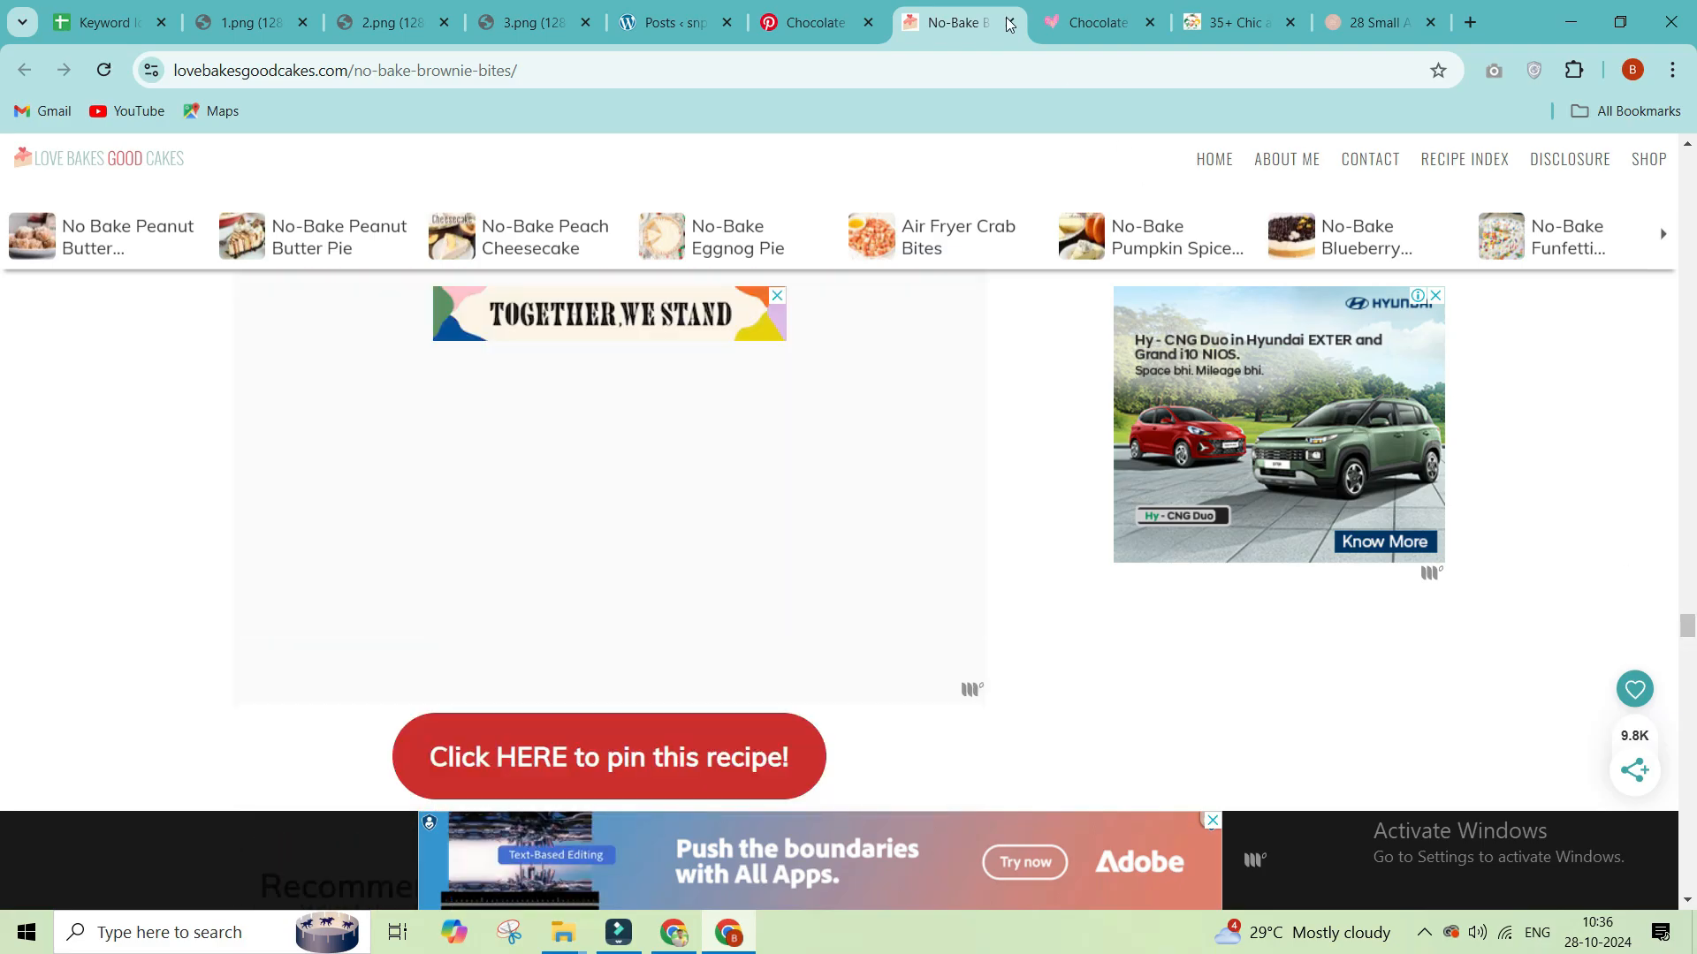
Step: Check the target keyword in the Keyword Ideas sheet, search the web for "chatgpt", and open ChatGPT in its own tab, closing the introduction page
{"action": "left_click", "coordinate": [105, 22]}
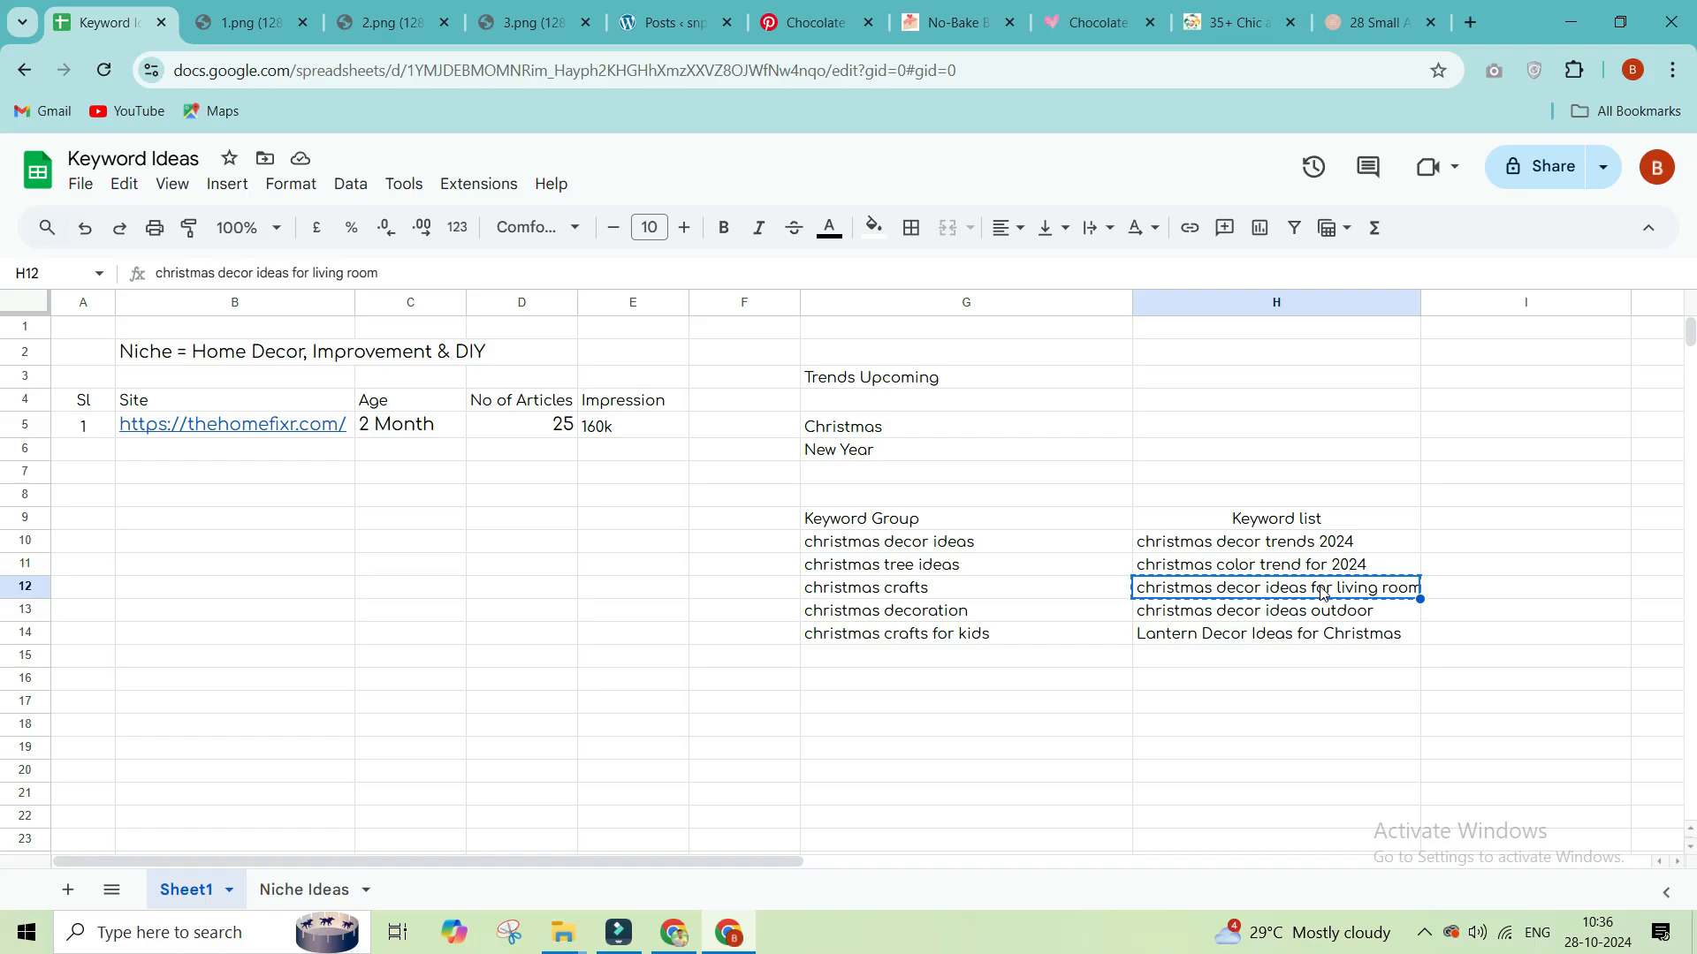
{"action": "key", "text": "ctrl+t"}
{"action": "type", "text": "chatgpt"}
{"action": "key", "text": "Return"}
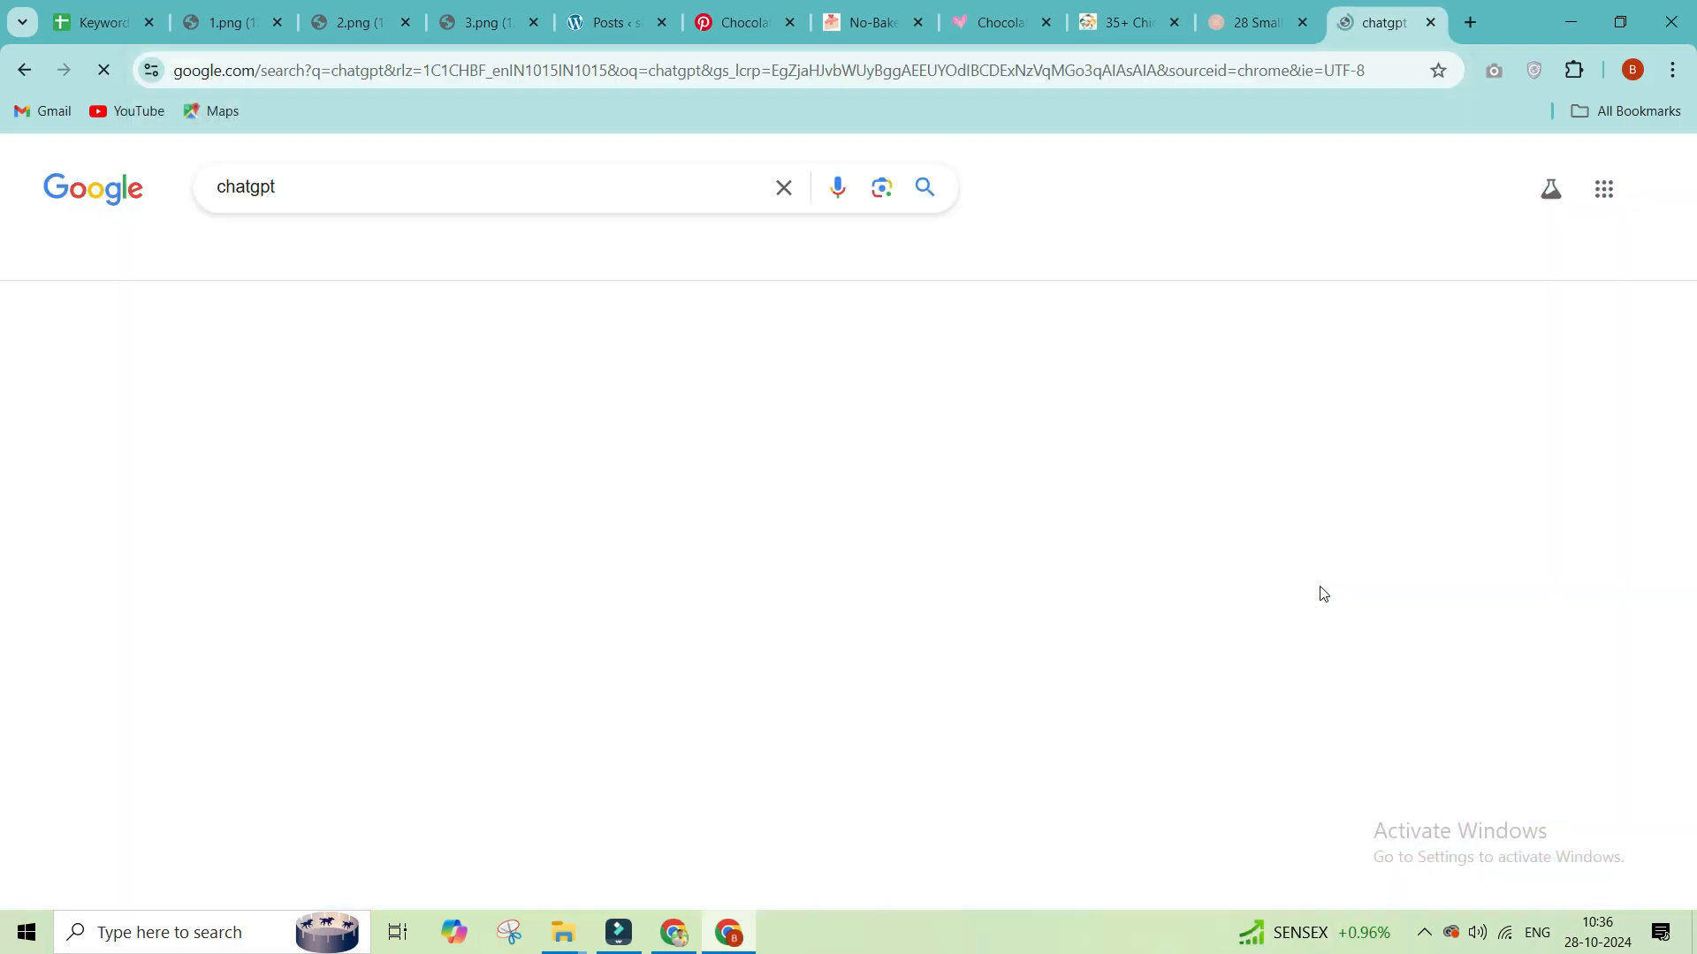
{"action": "left_click", "coordinate": [358, 435]}
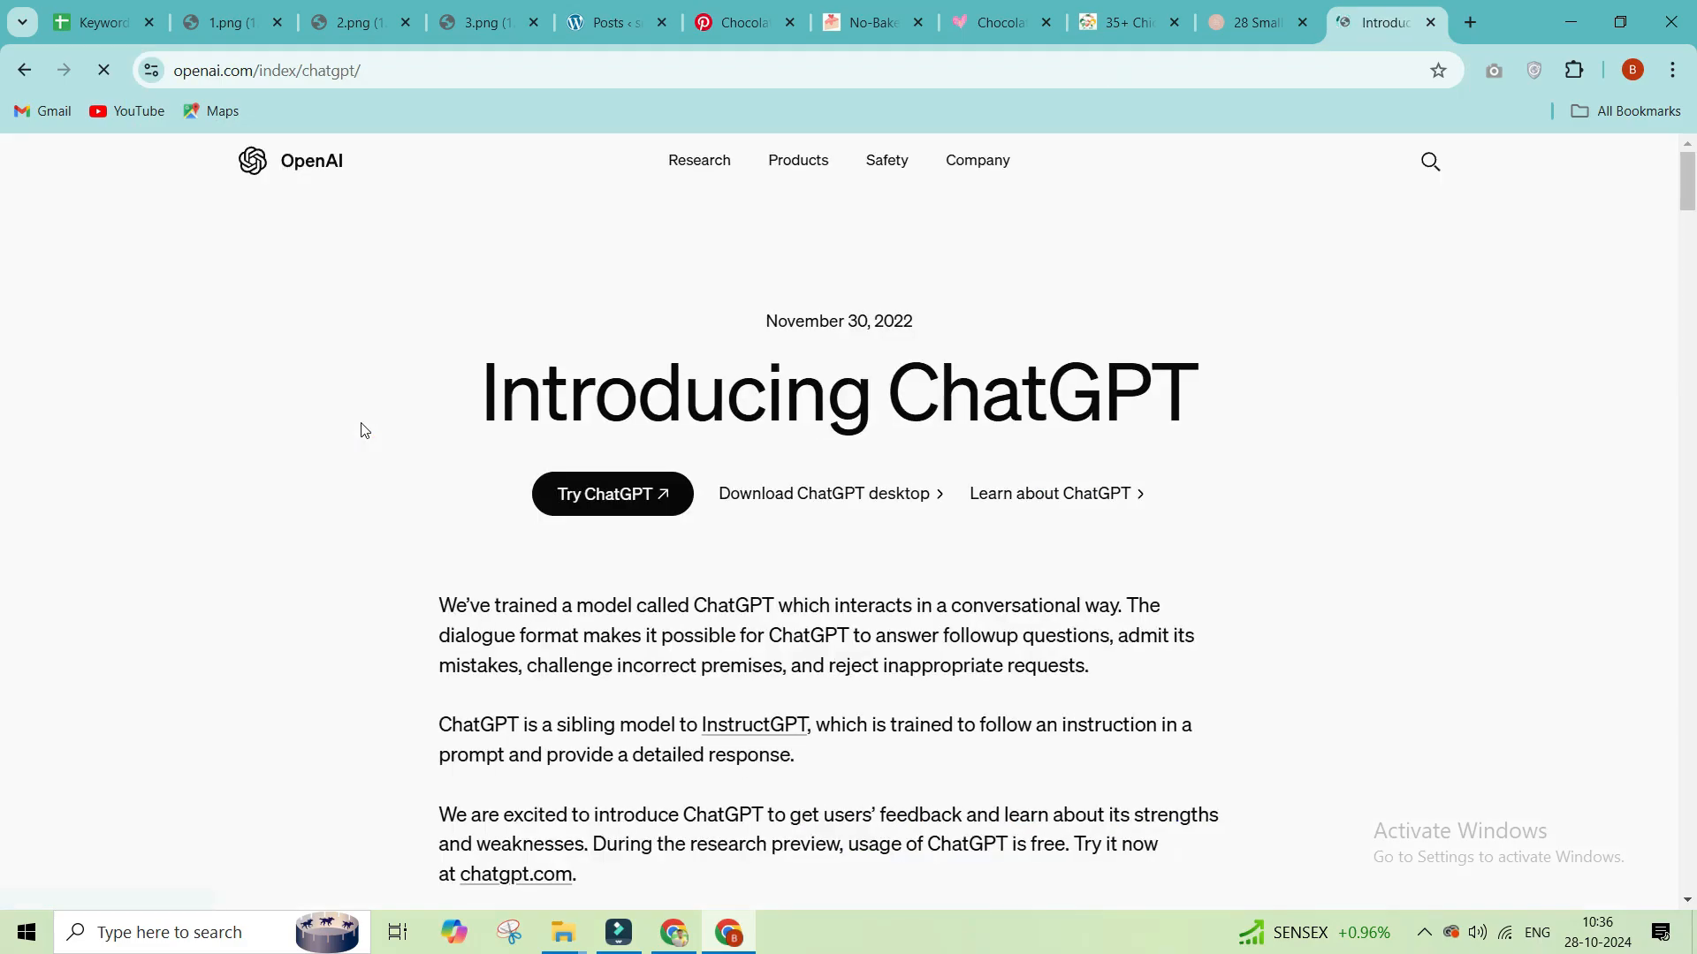
{"action": "left_click", "coordinate": [633, 495]}
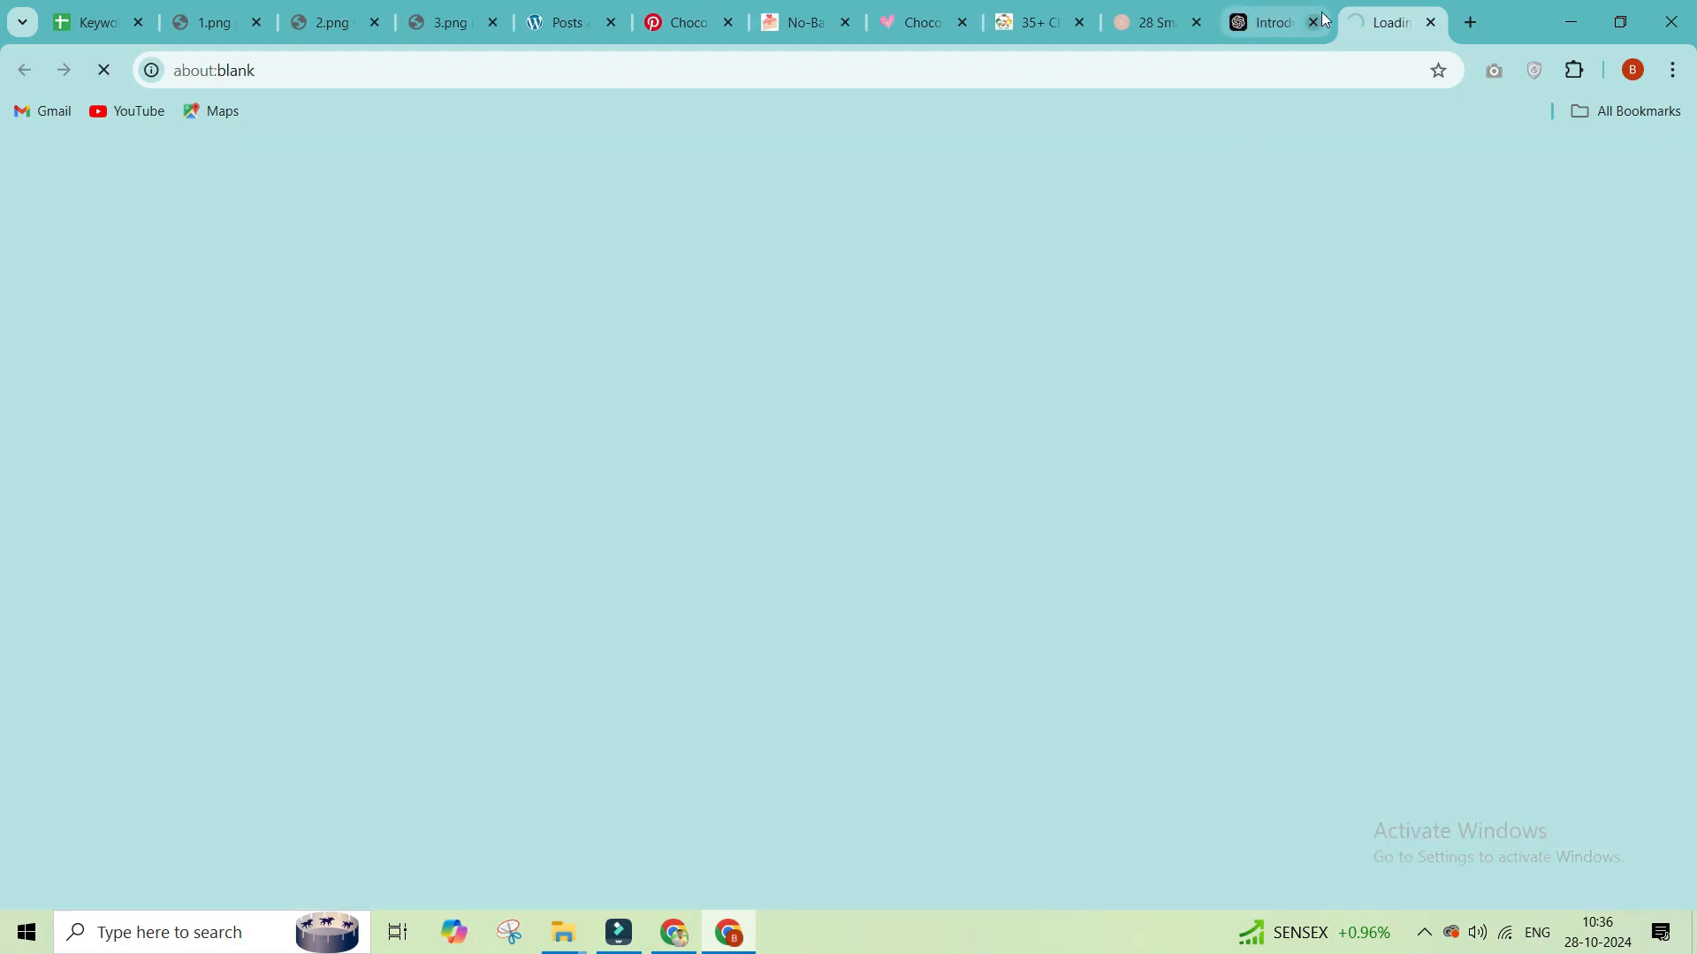
{"action": "left_click", "coordinate": [1314, 22]}
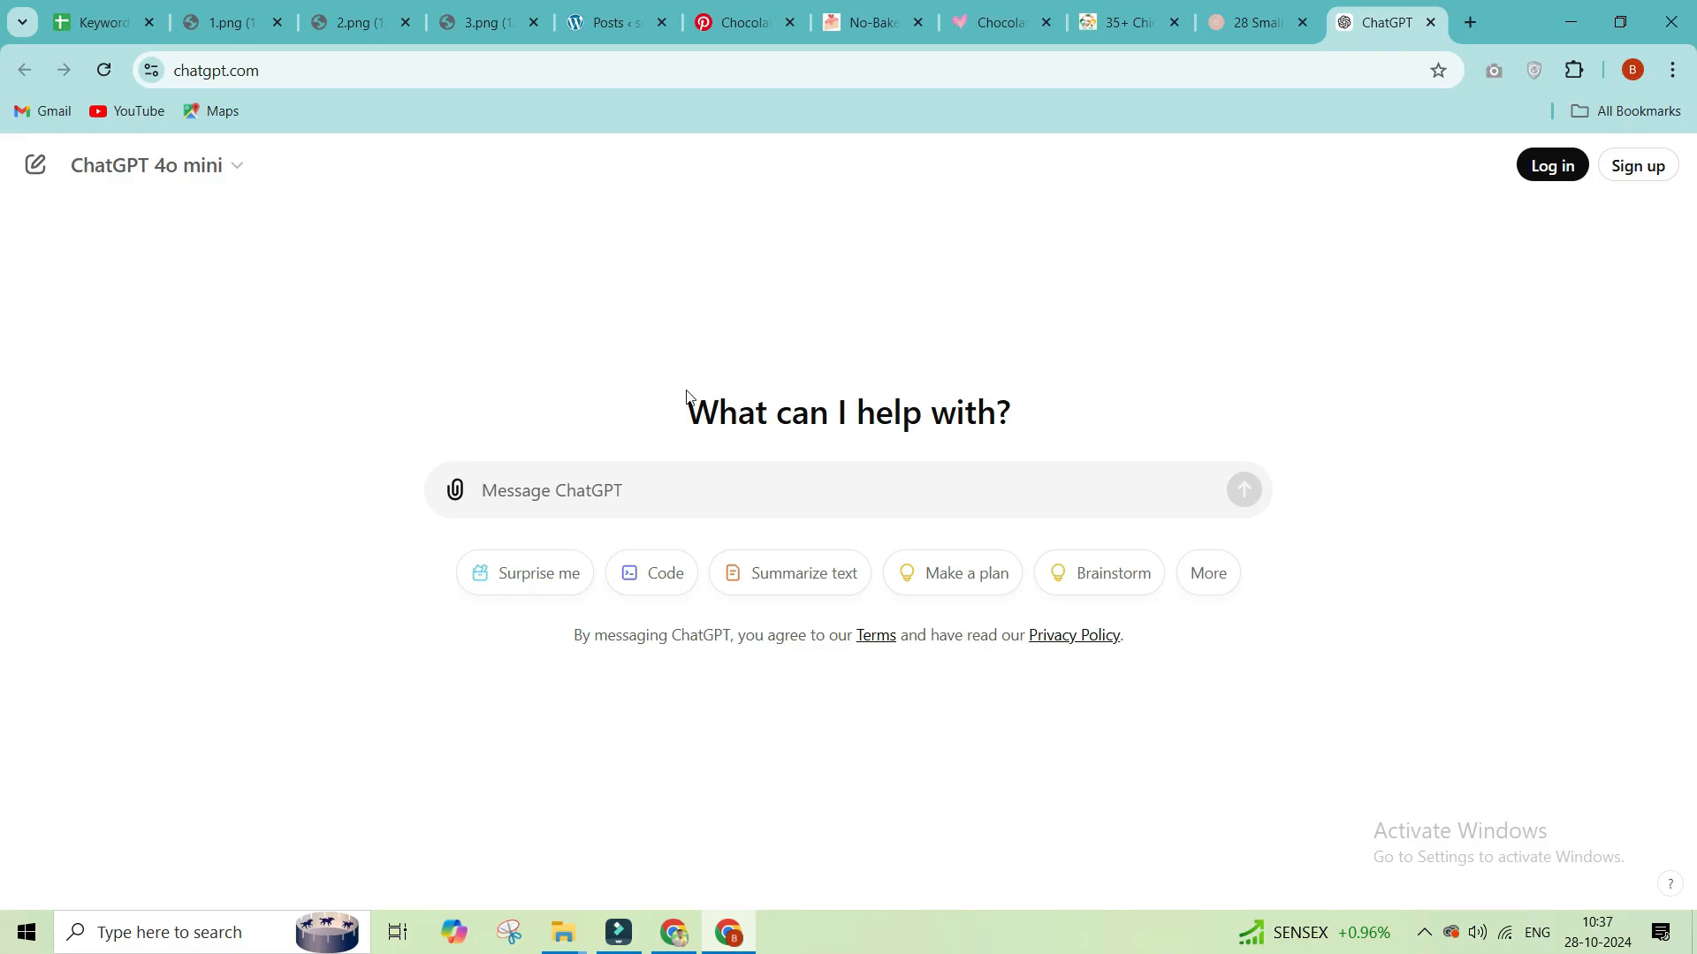
Step: Write the ChatGPT prompt "Help me write a blog post about christmas decor ideas for living room with 15 different ideas", taking the keyword from the Keyword Ideas sheet
{"action": "left_click", "coordinate": [1208, 575]}
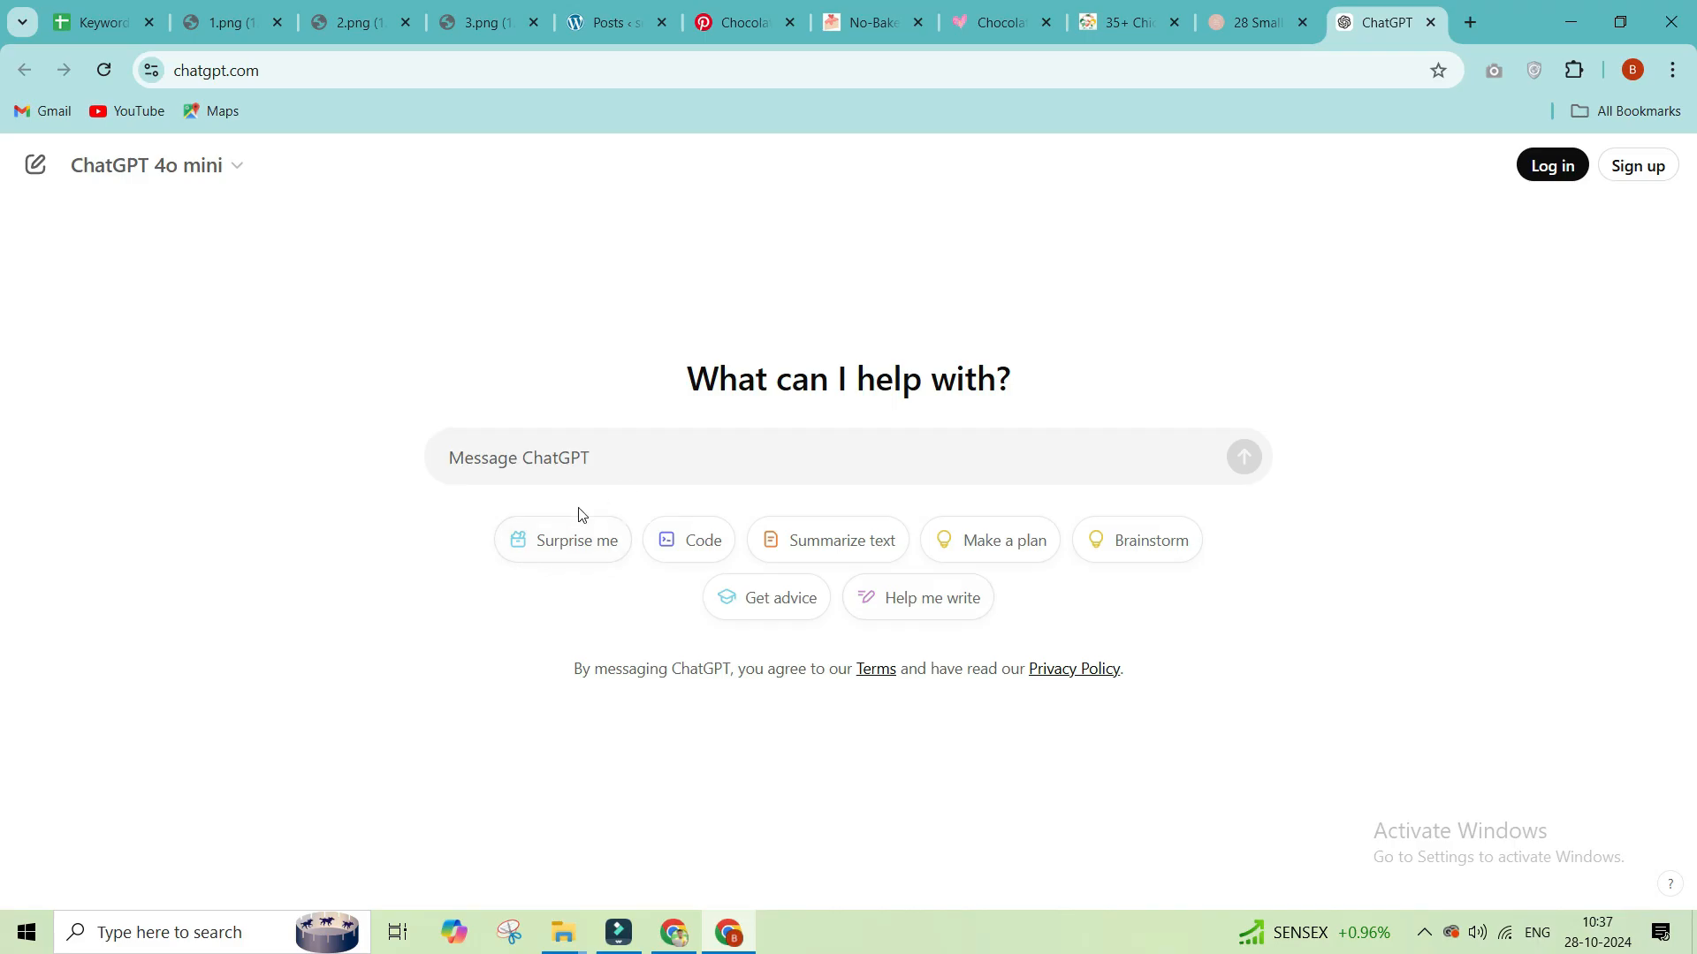
{"action": "left_click", "coordinate": [957, 601]}
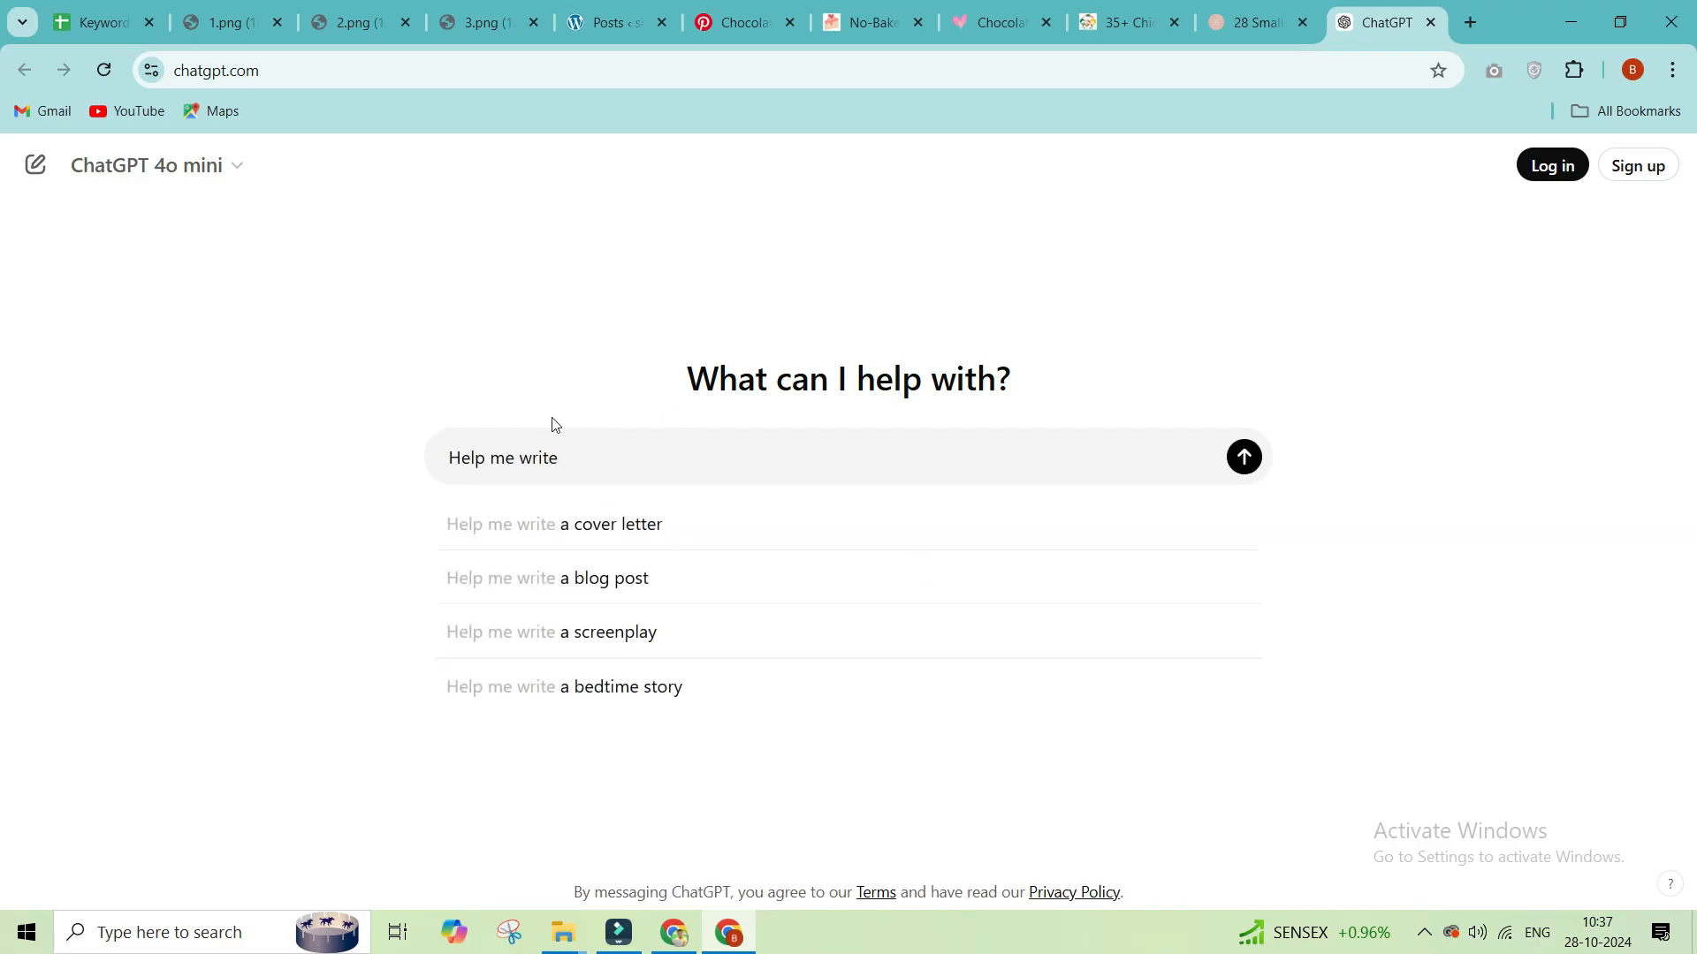
{"action": "type", "text": "a blog post about"}
{"action": "left_click", "coordinate": [97, 22]}
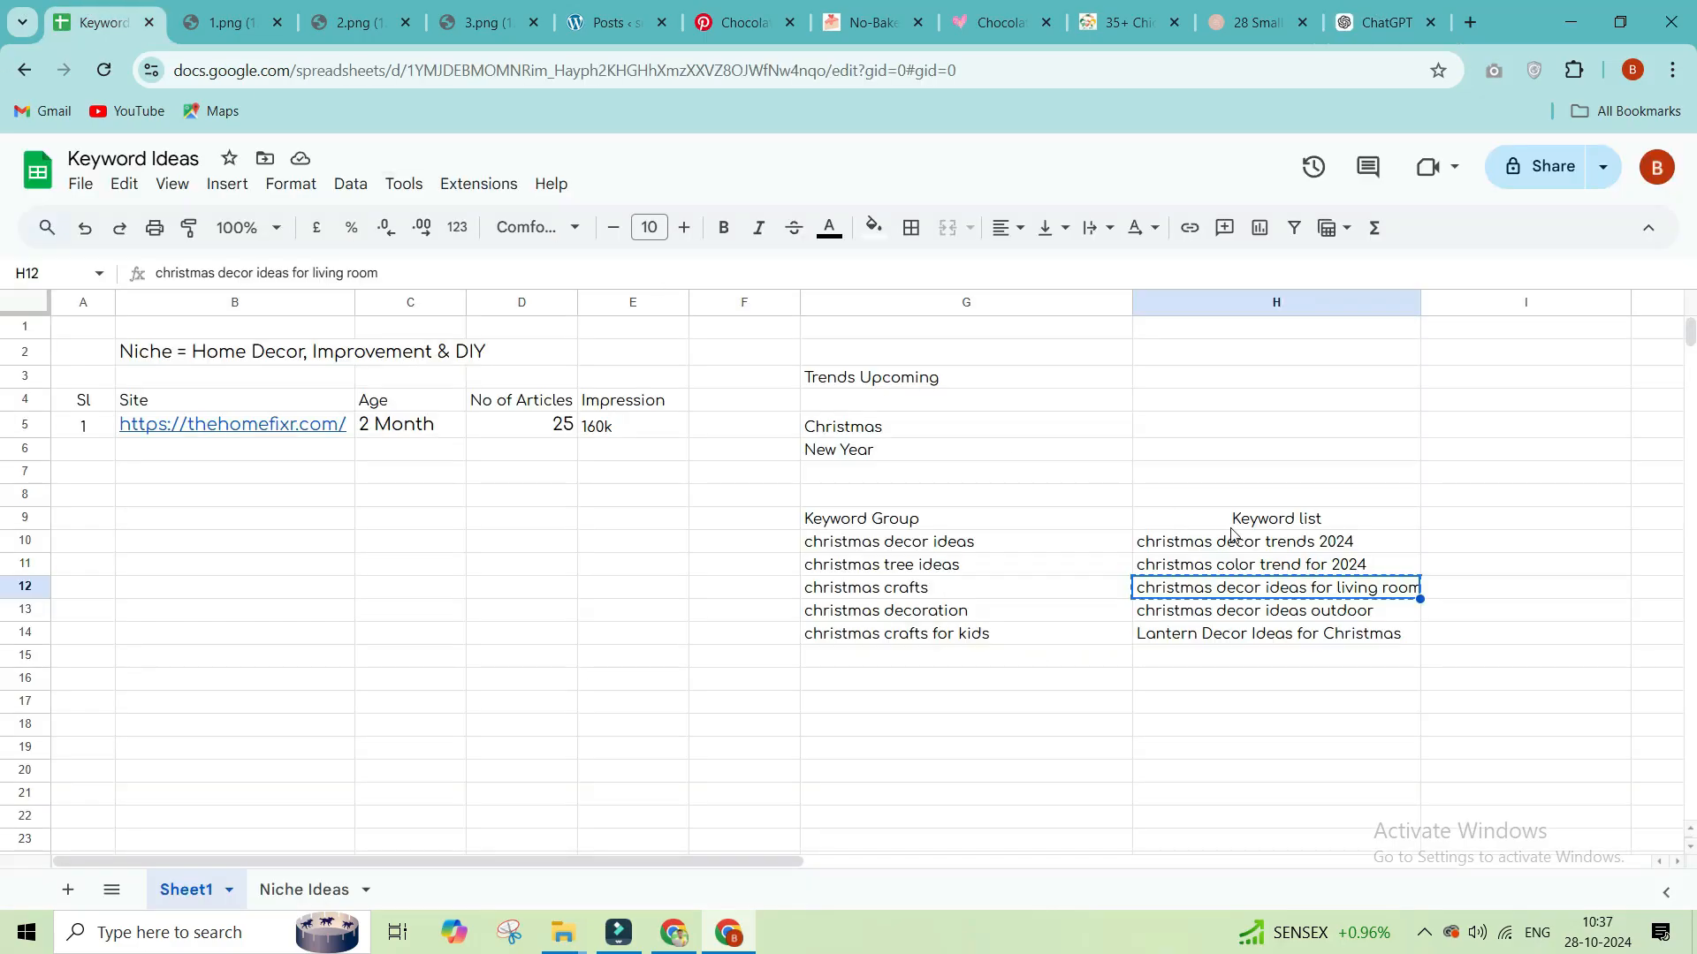
{"action": "left_click", "coordinate": [1382, 22]}
{"action": "type", "text": "christmas decor ideas for living room"}
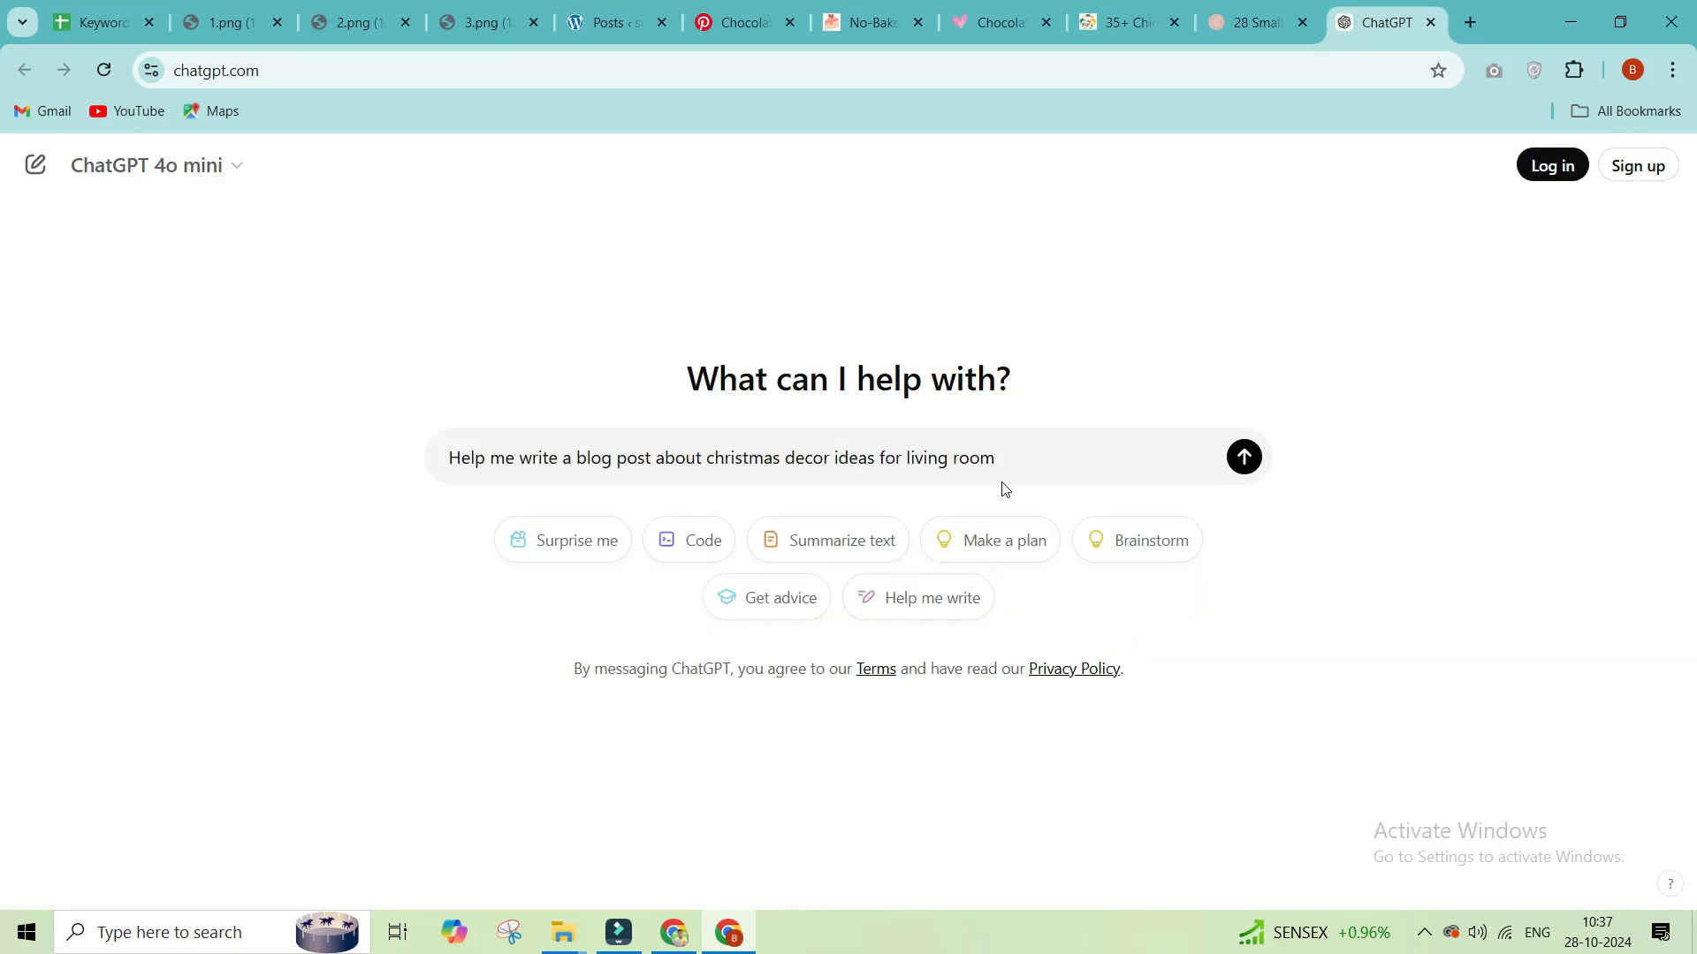
{"action": "type", "text": "with 15 different ideas"}
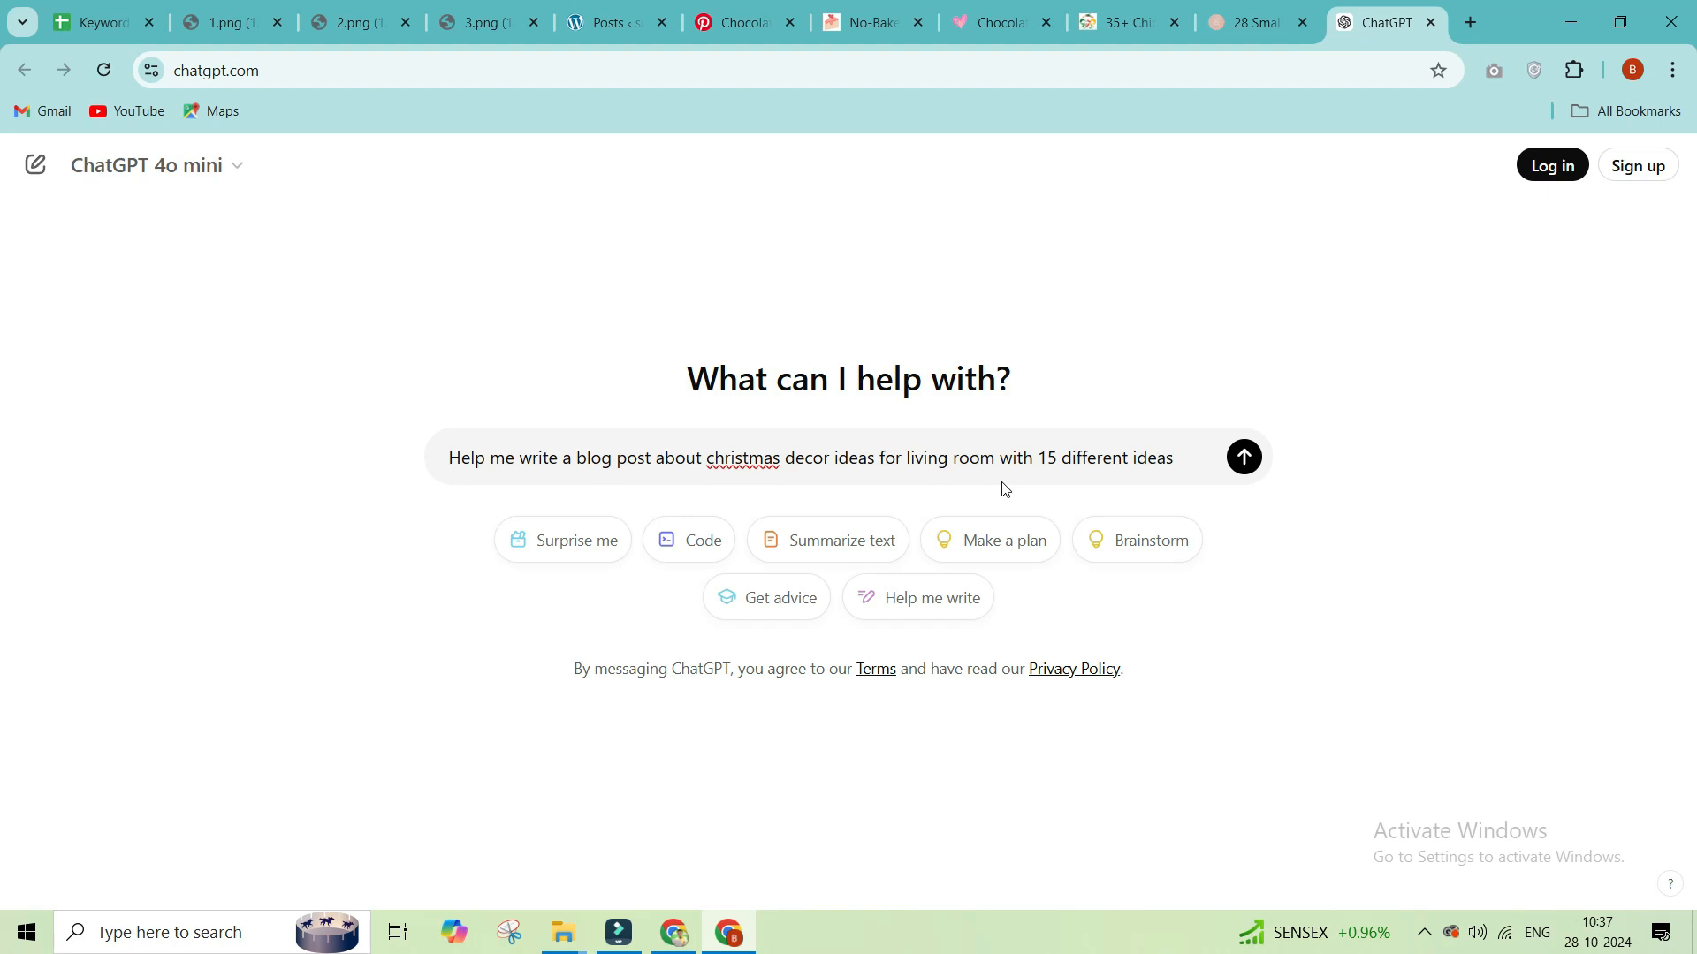
Step: Add to the prompt "blogpost should be around 600 words and each ideas should have its own description."
{"action": "type", "text": ". blogpost should i"}
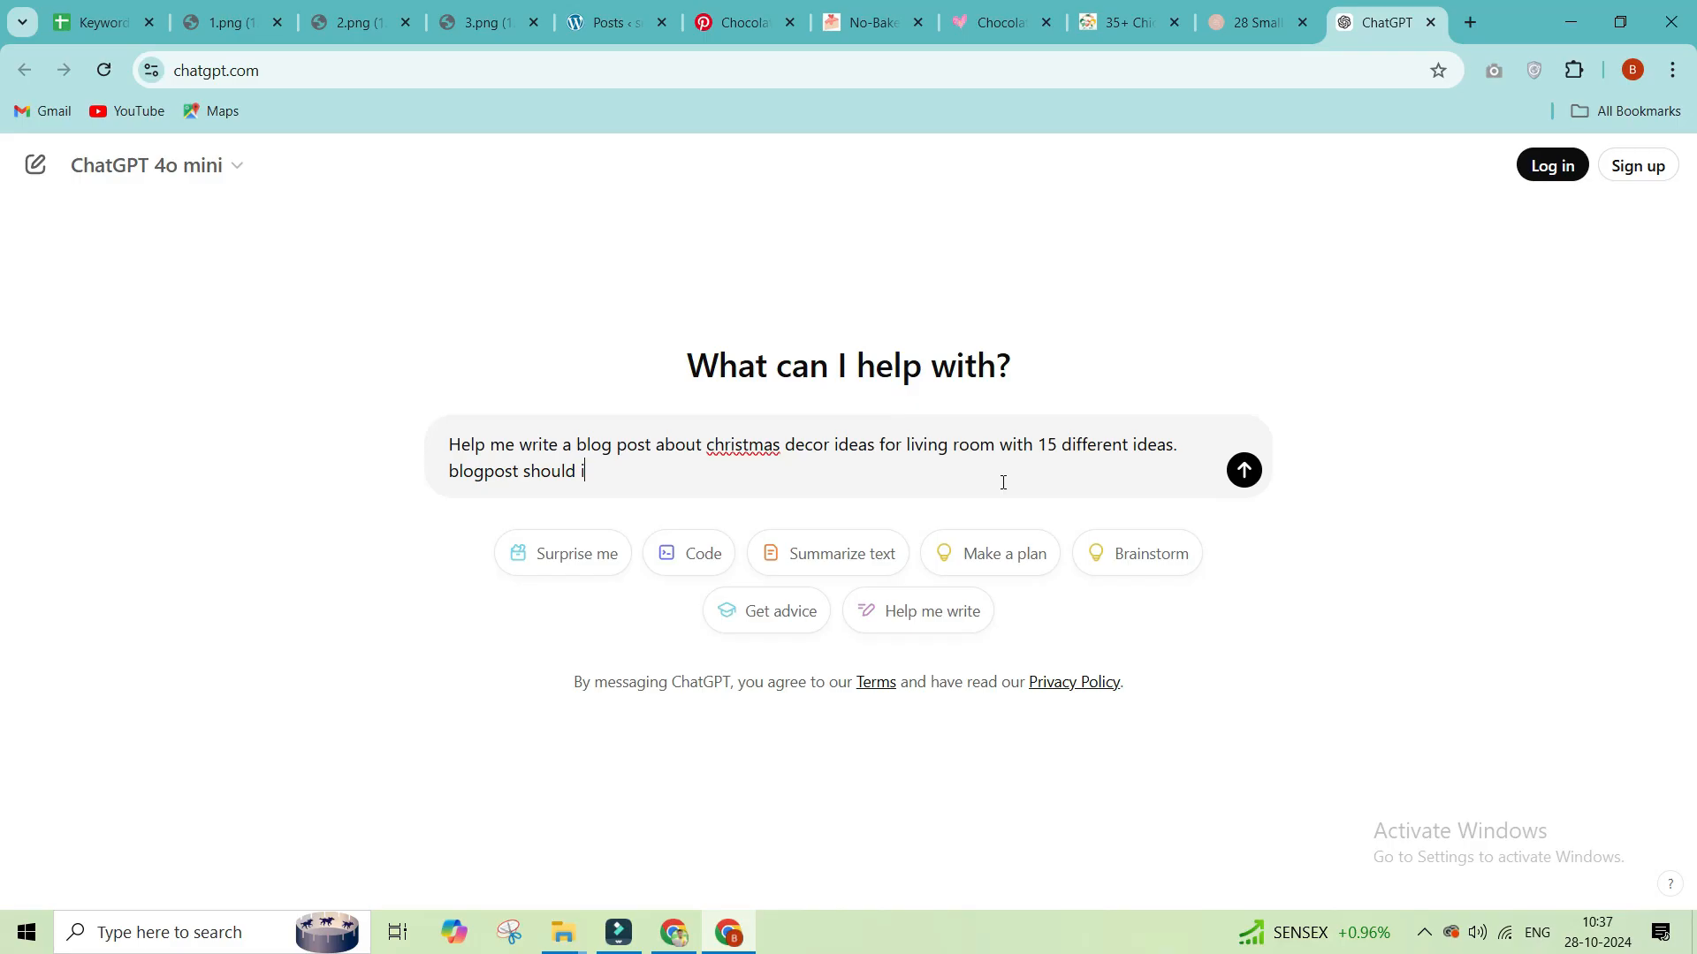
{"action": "key", "text": "BackSpace"}
{"action": "type", "text": "be around 600 word"}
{"action": "type", "text": "s and each ideas shou"}
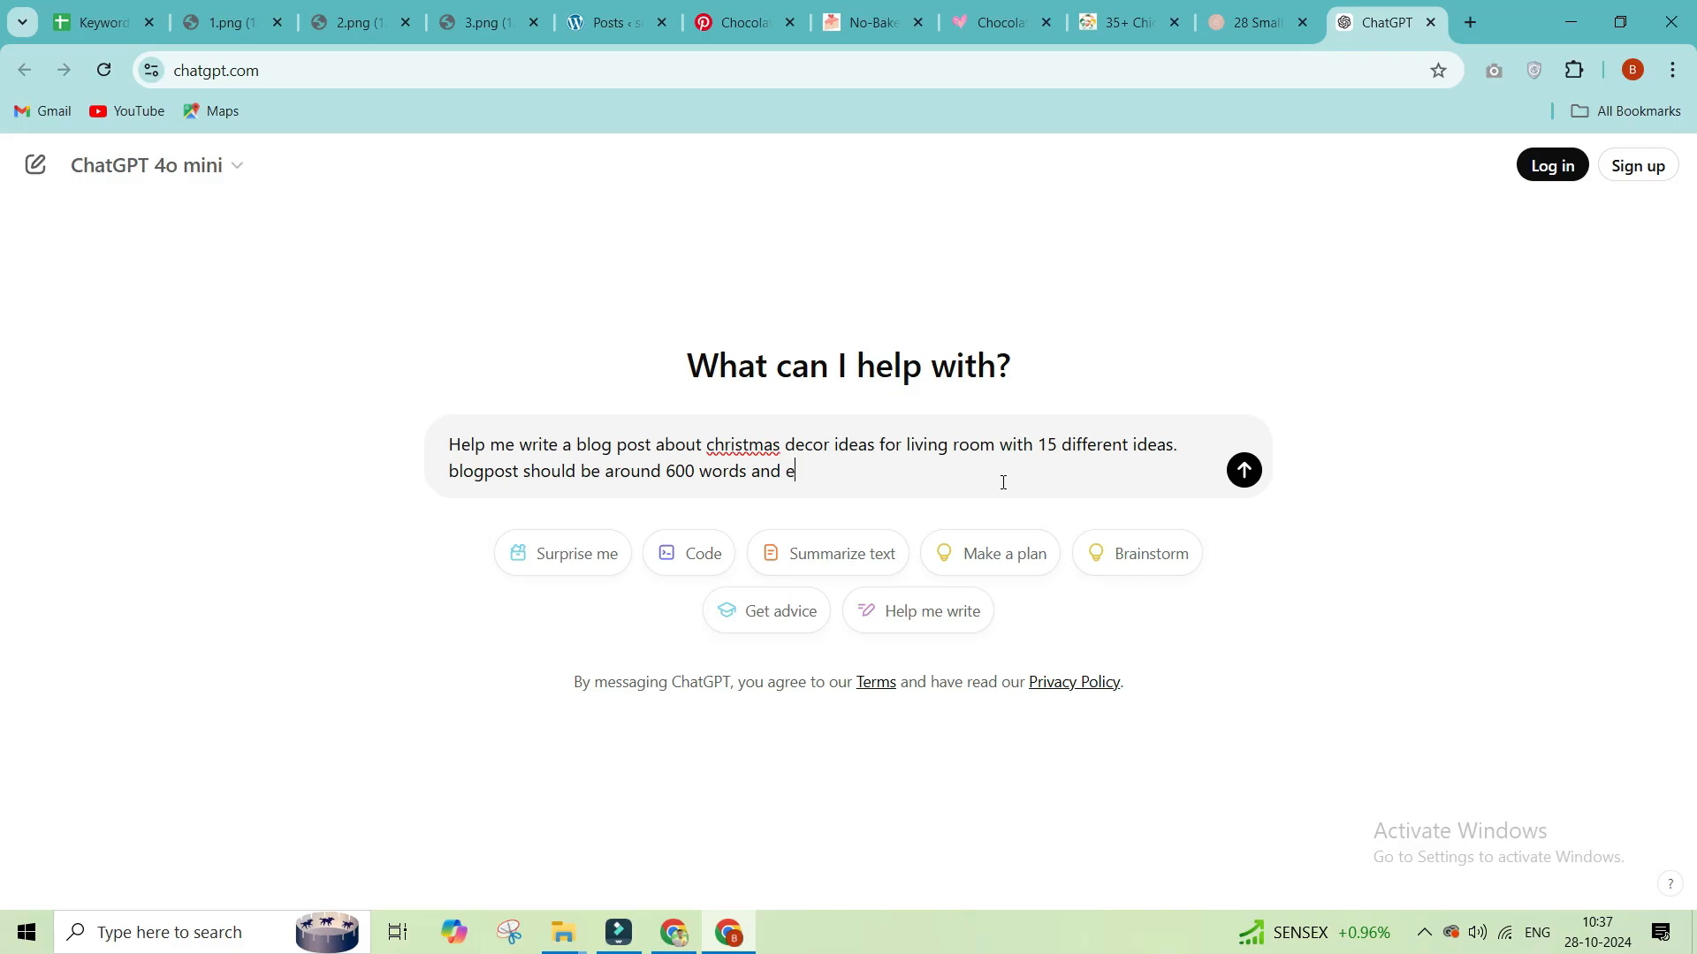
{"action": "type", "text": "ld "}
{"action": "type", "text": "have its own desci"}
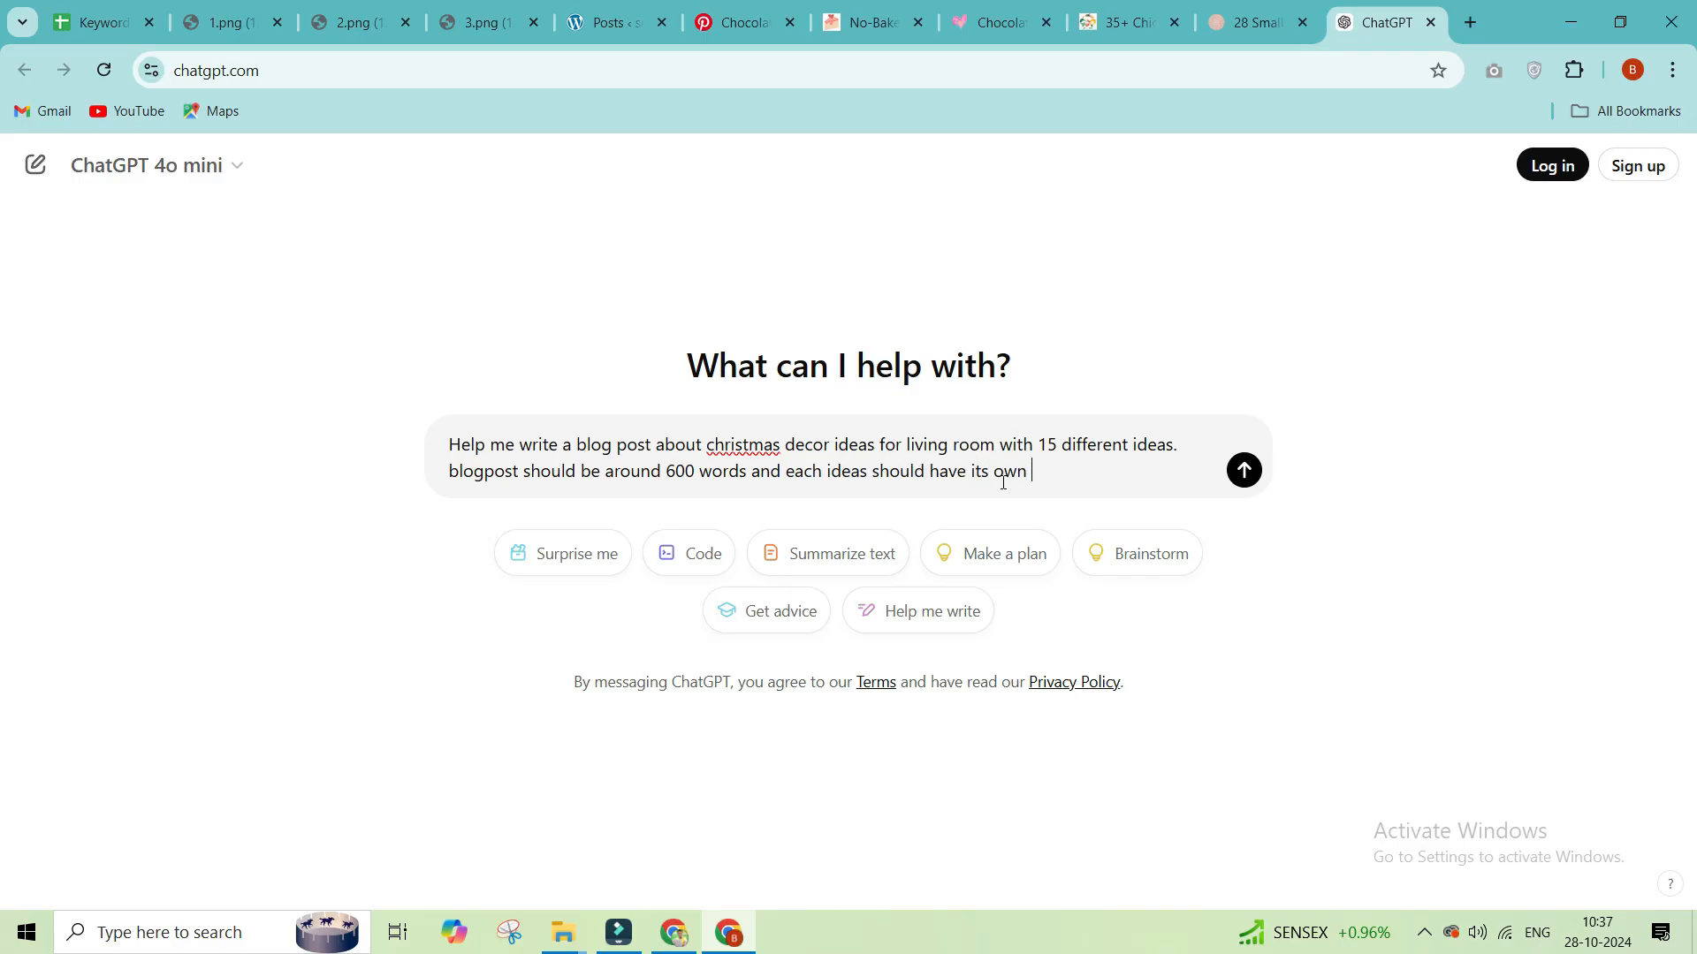
{"action": "type", "text": "iption."}
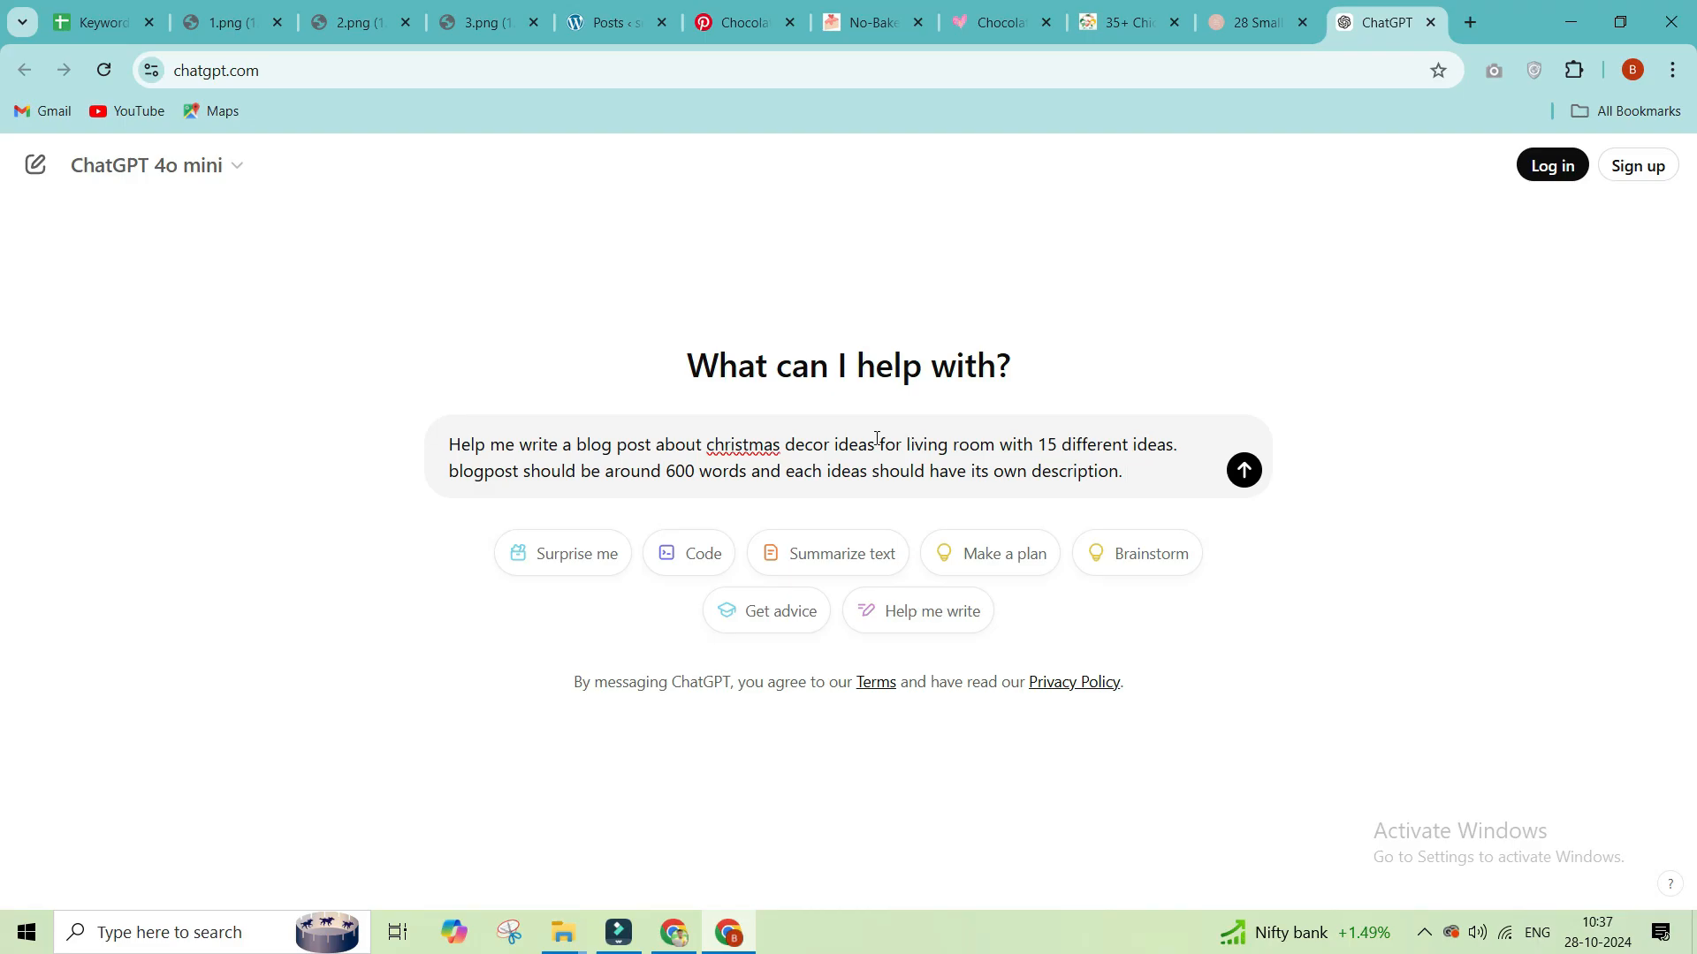
Step: Check the prompt's wording for the number of ideas, the word count and the separate descriptions
{"action": "left_click_drag", "start_coordinate": [1039, 447], "coordinate": [1156, 447]}
{"action": "left_click_drag", "start_coordinate": [667, 471], "coordinate": [1107, 447]}
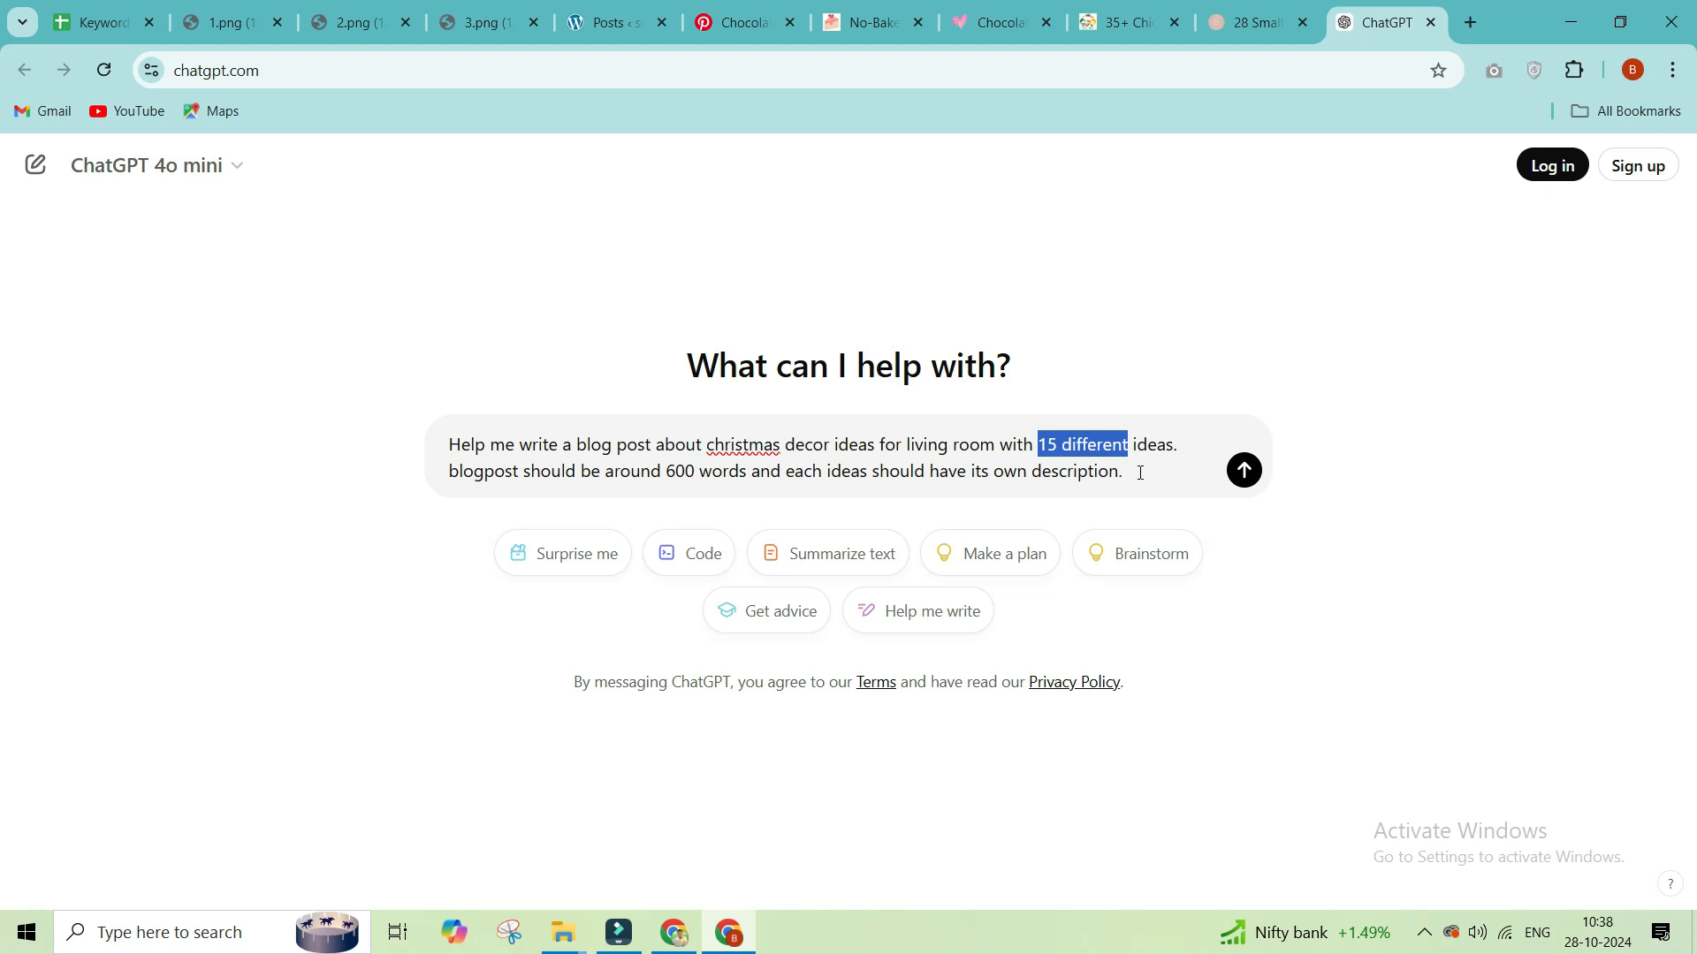
{"action": "left_click", "coordinate": [1139, 473]}
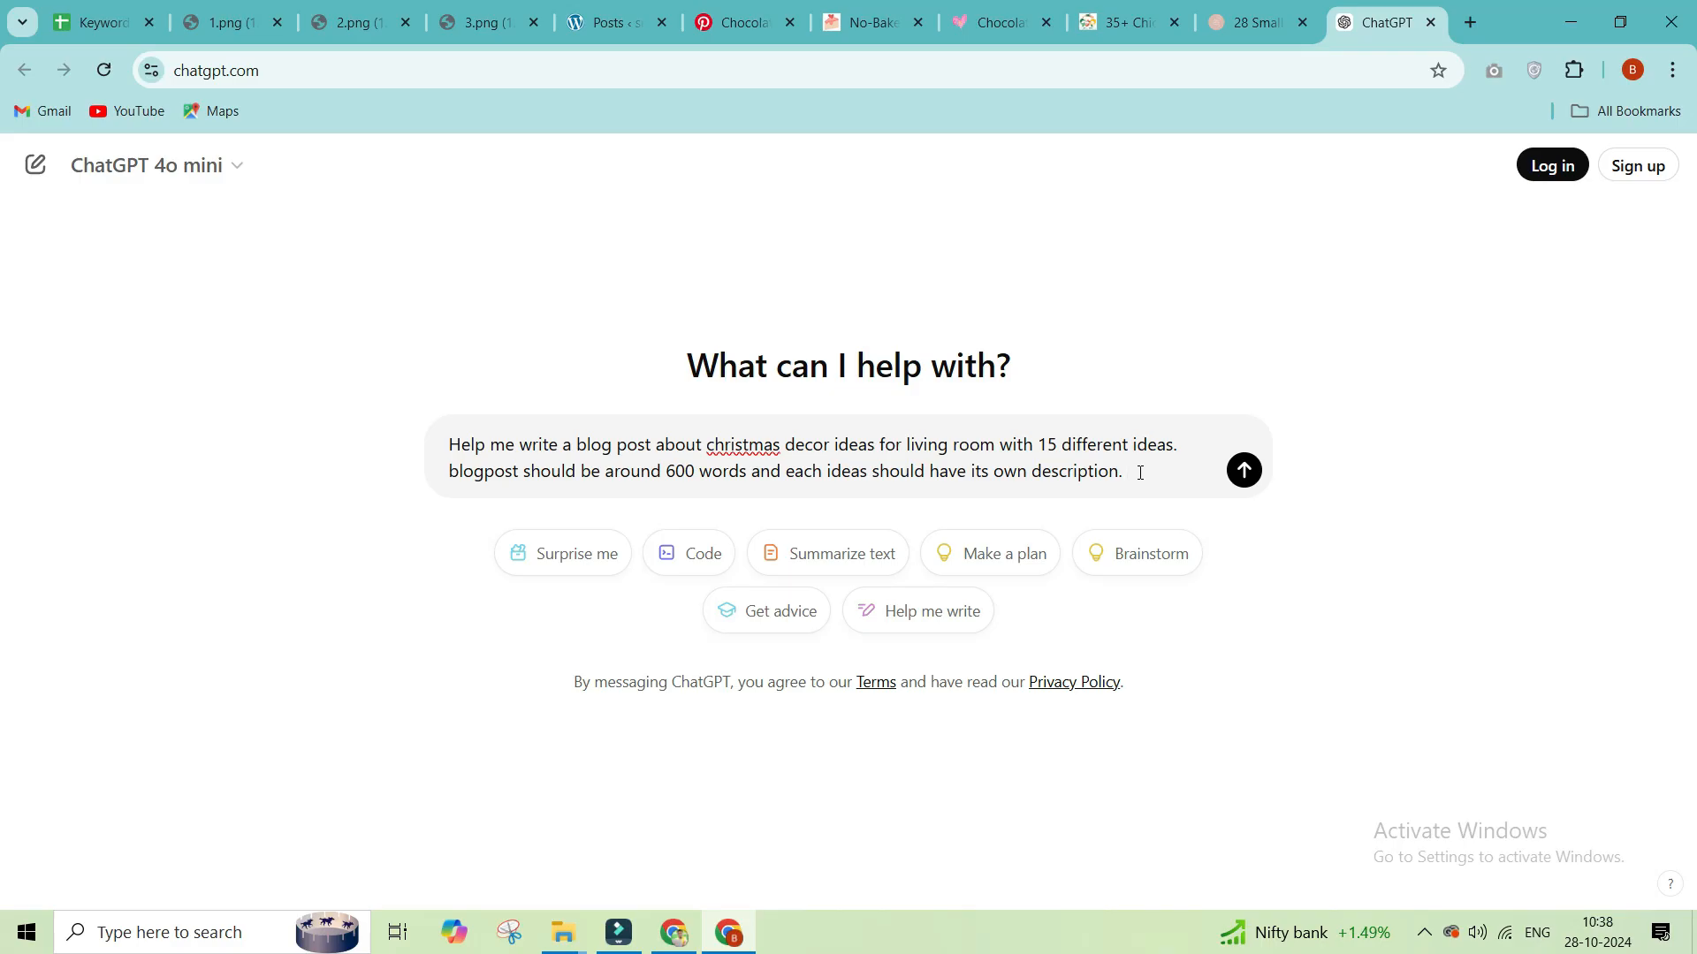
{"action": "left_click_drag", "start_coordinate": [1051, 449], "coordinate": [1156, 447]}
{"action": "left_click_drag", "start_coordinate": [1003, 479], "coordinate": [1120, 480]}
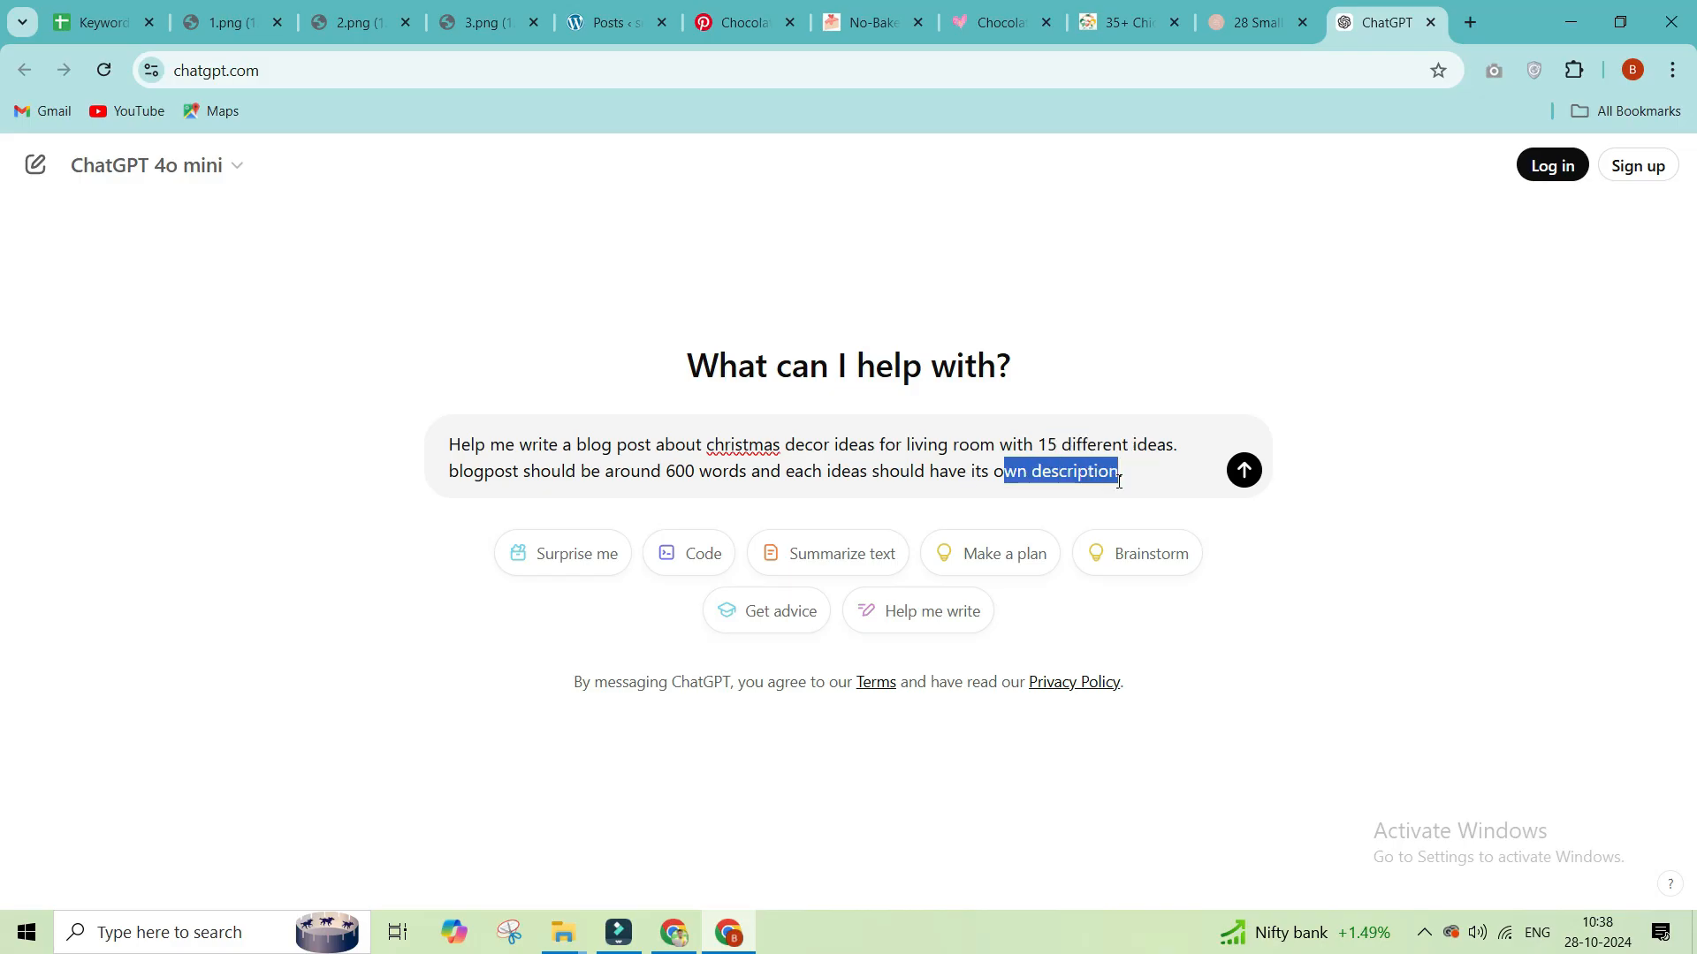
Step: Extend the prompt with "also write two different prompts to generate image for the given idea each." and submit it
{"action": "left_click", "coordinate": [1146, 483]}
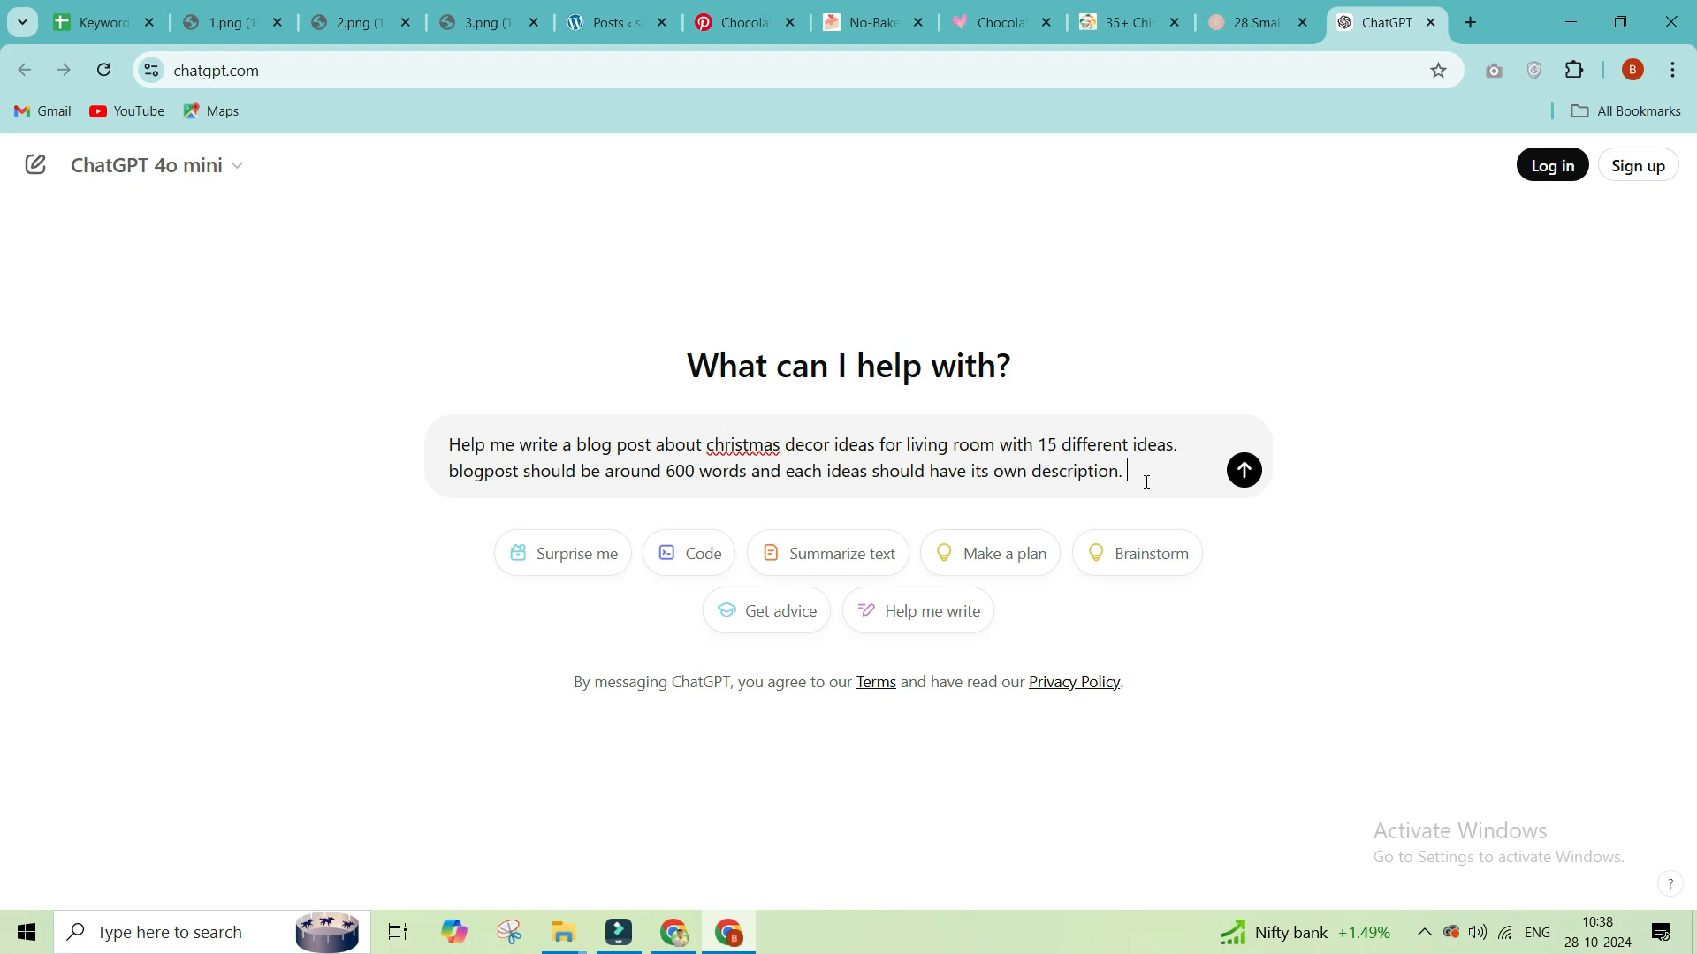
{"action": "type", "text": "also write two "}
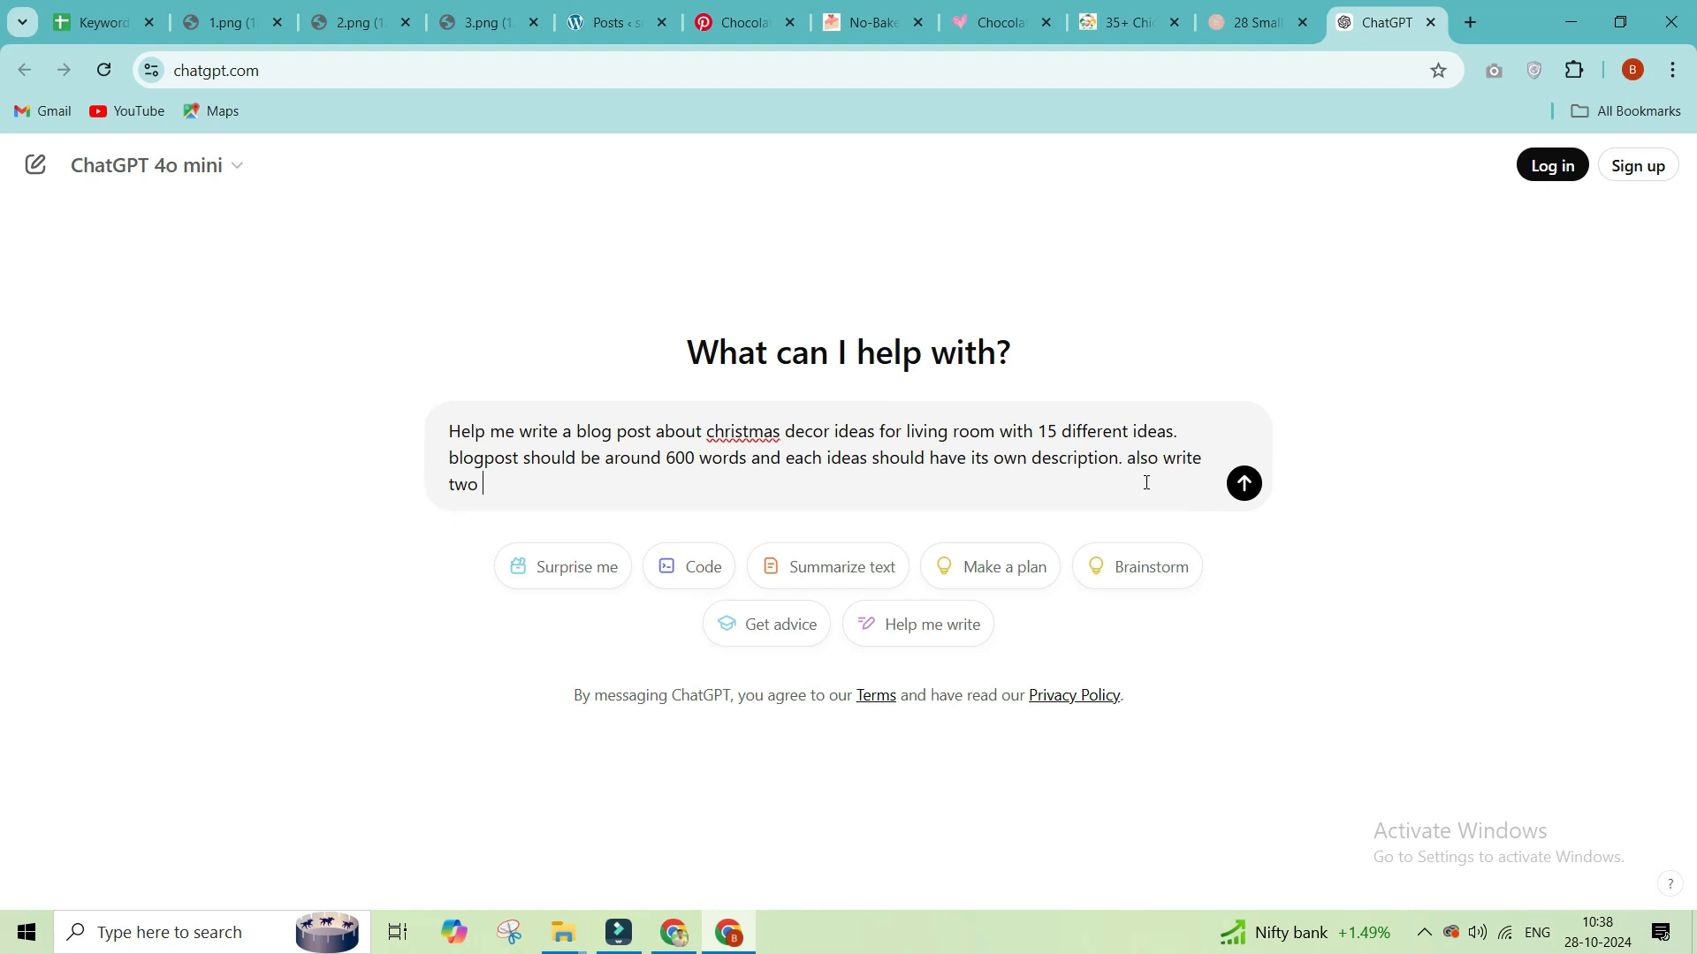
{"action": "type", "text": "different prompts to generate image"}
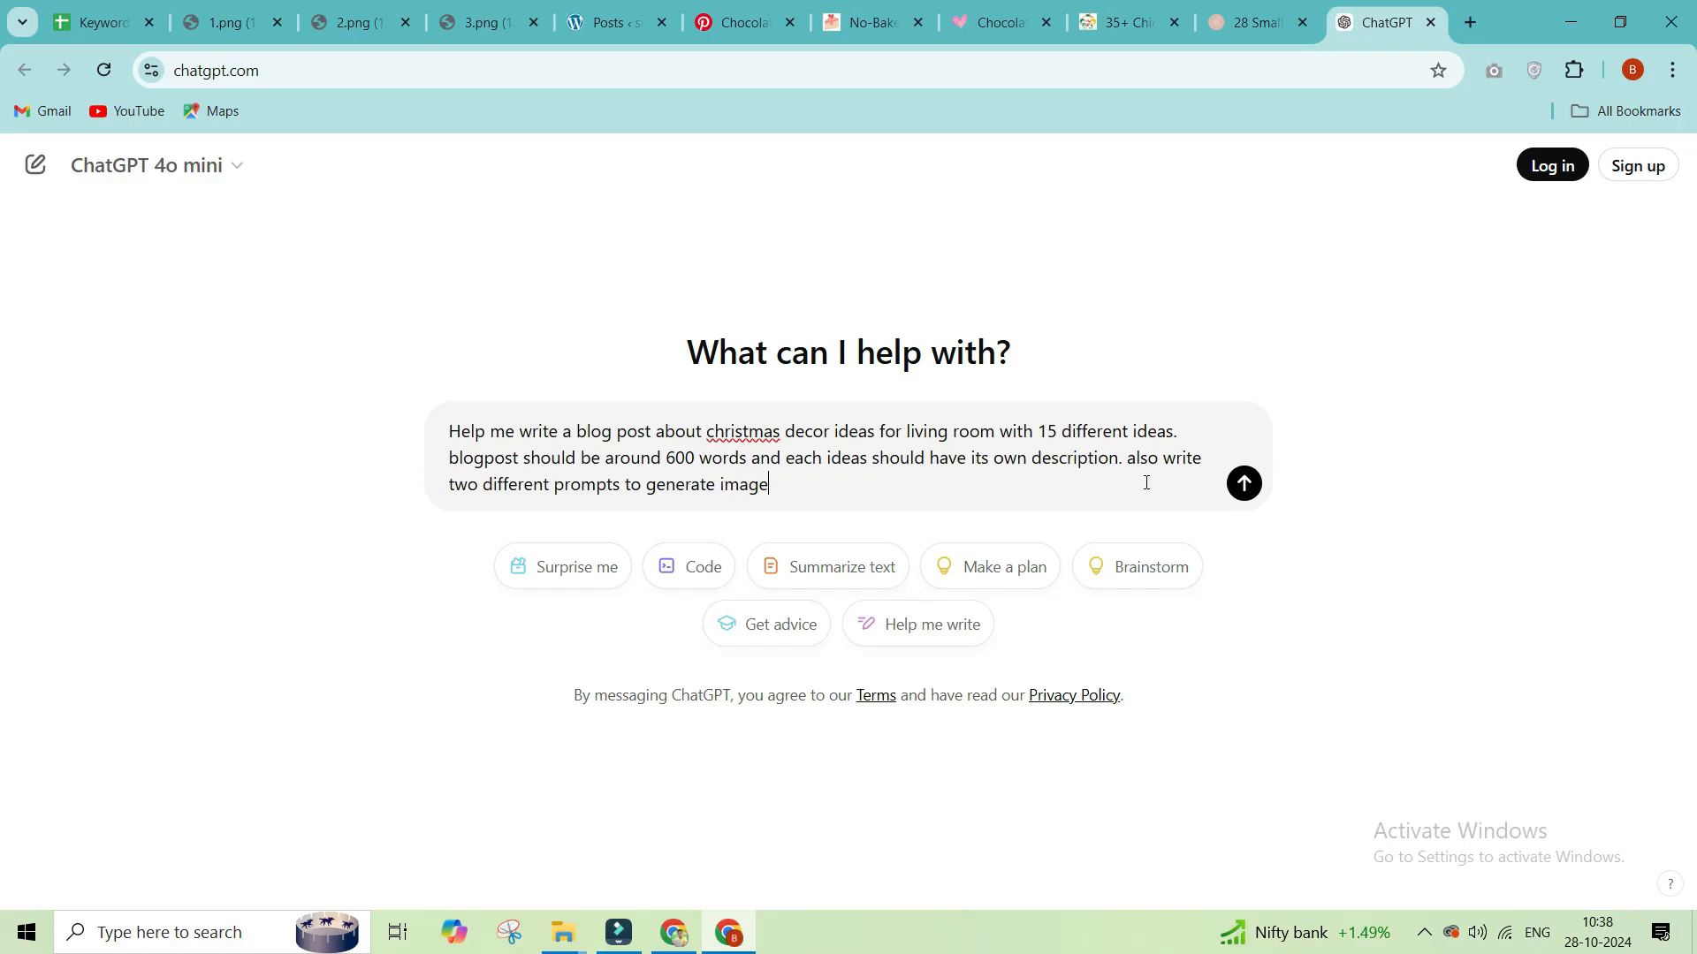
{"action": "type", "text": " for the given ie"}
{"action": "type", "text": "ea each."}
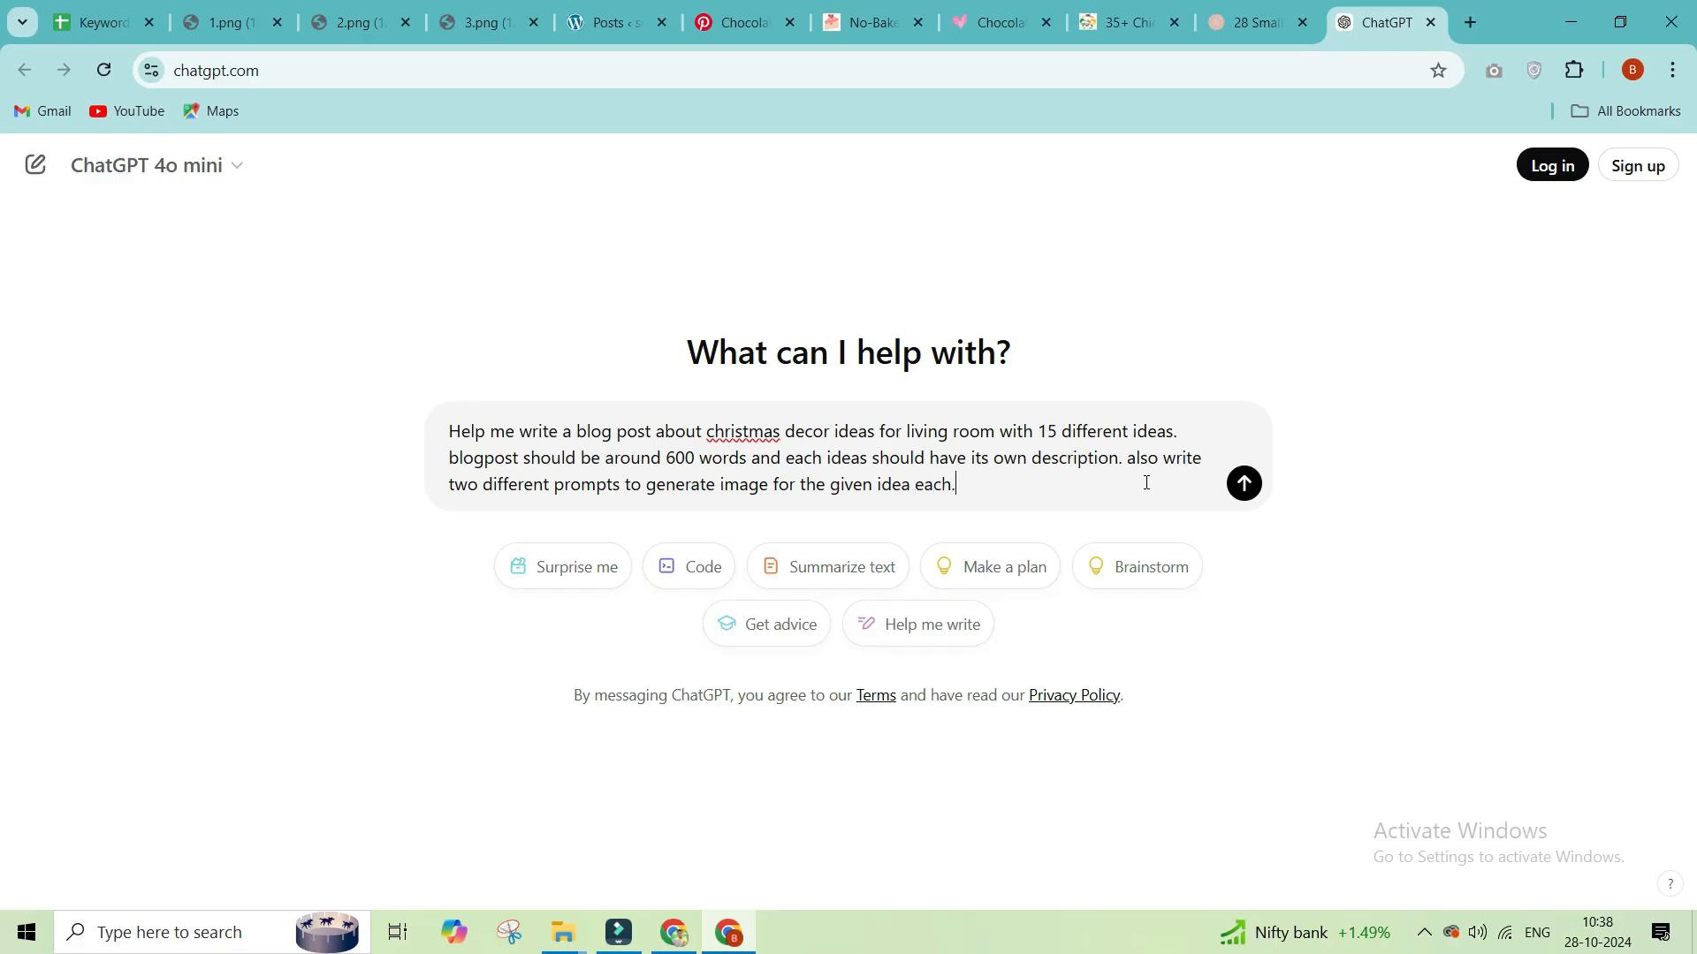
{"action": "key", "text": "Return"}
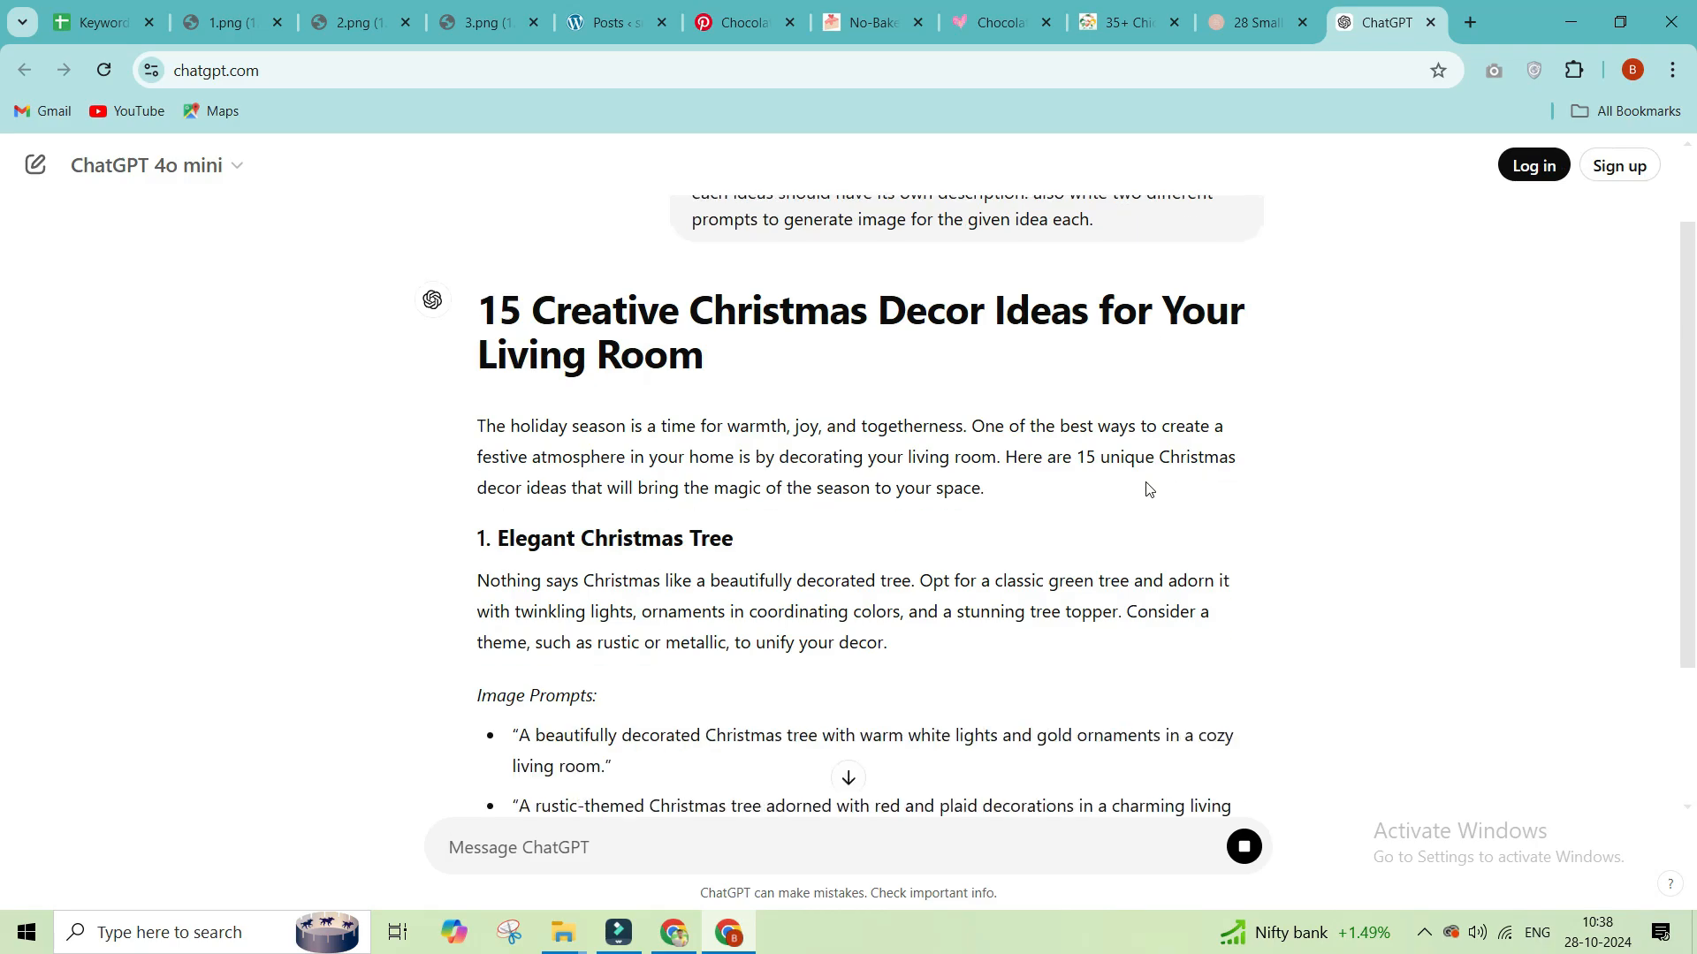
Step: Skim the generated article down to its conclusion and copy it in full, including the title
{"action": "scroll", "coordinate": [980, 480], "scroll_direction": "down", "scroll_amount": 3}
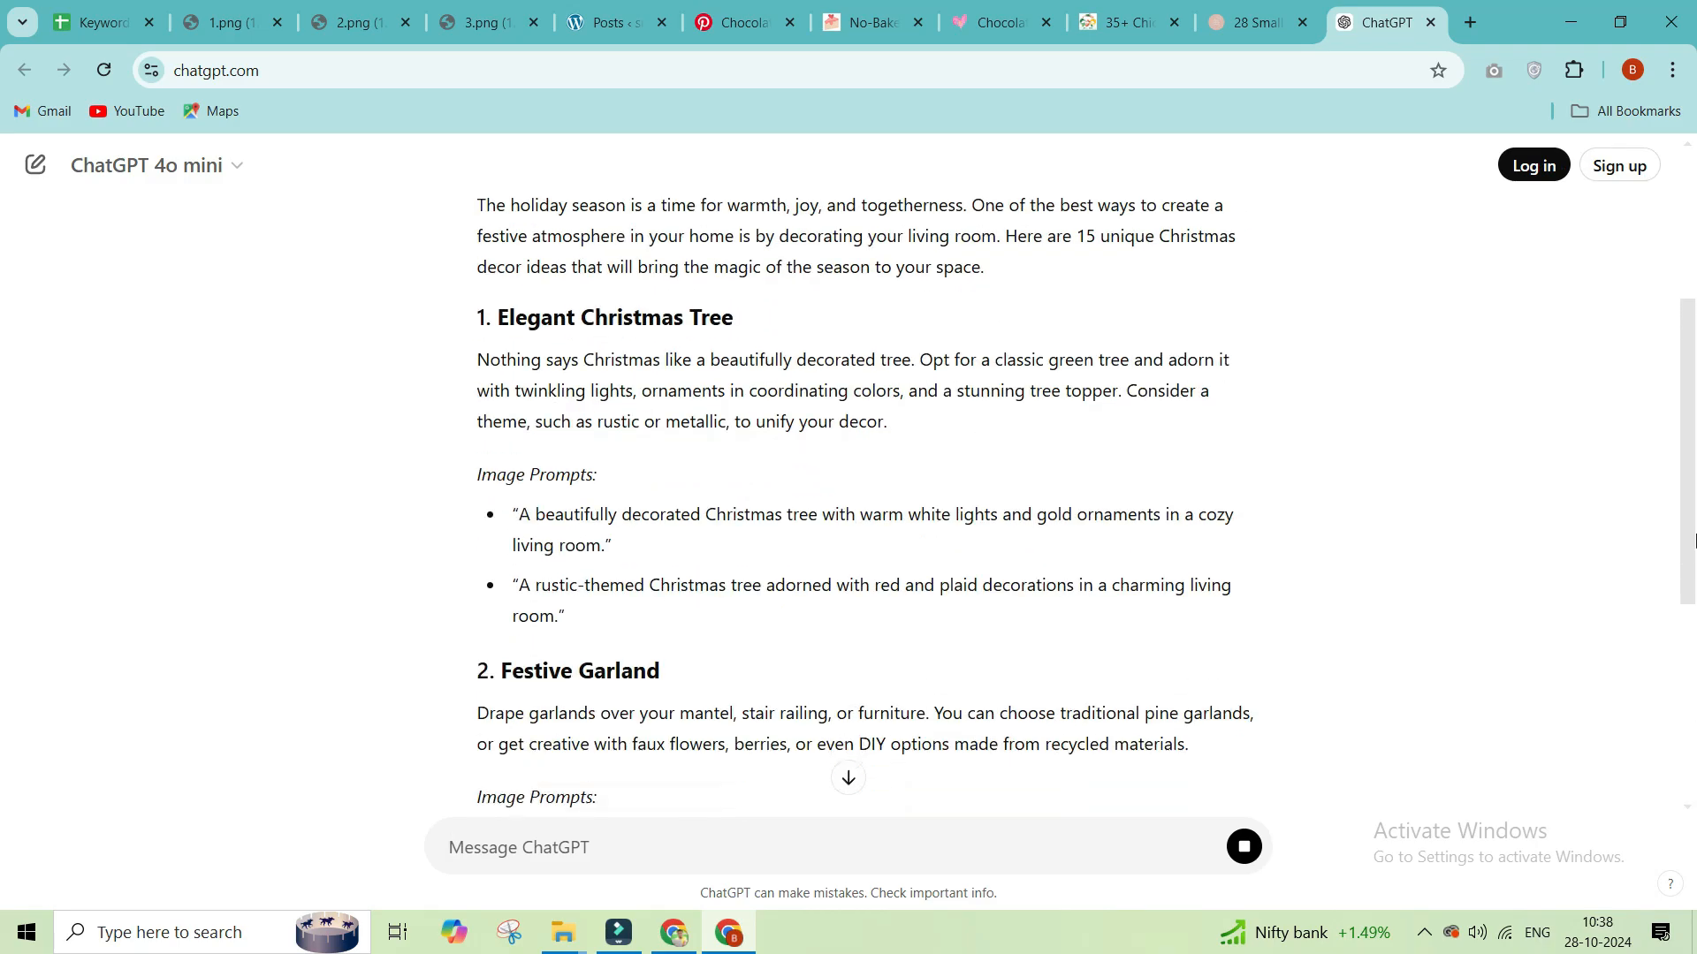
{"action": "scroll", "coordinate": [979, 479], "scroll_direction": "down", "scroll_amount": 7}
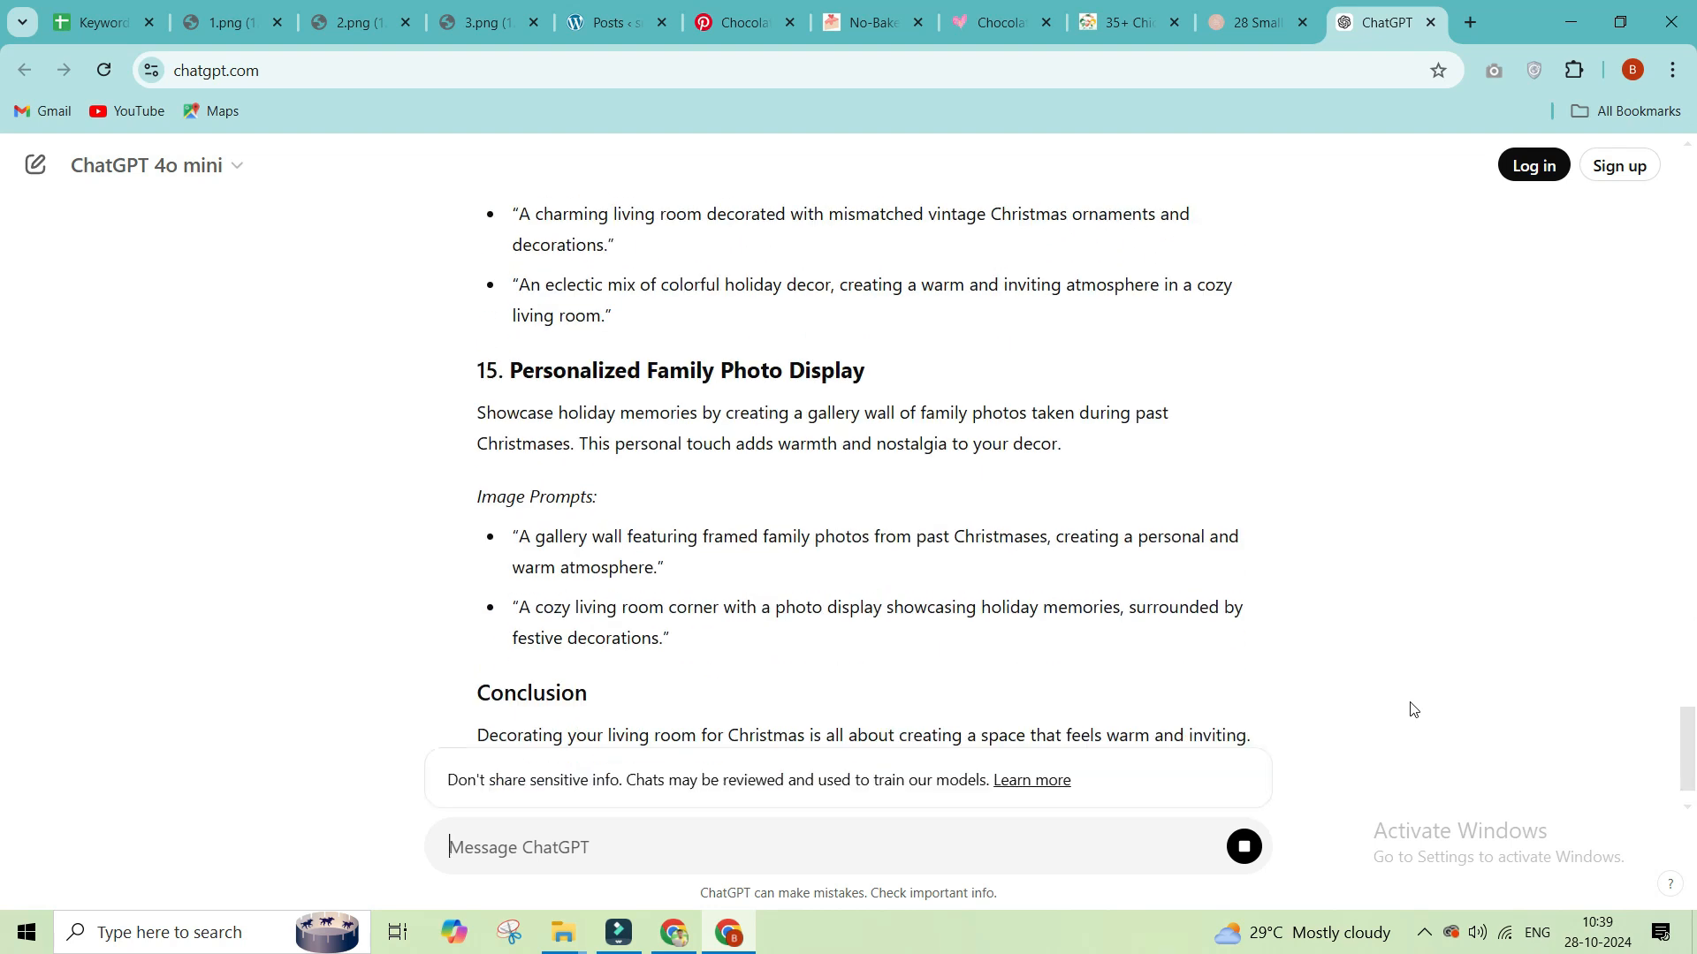
{"action": "left_click_drag", "start_coordinate": [629, 652], "coordinate": [449, 458]}
{"action": "key", "text": "ctrl+c"}
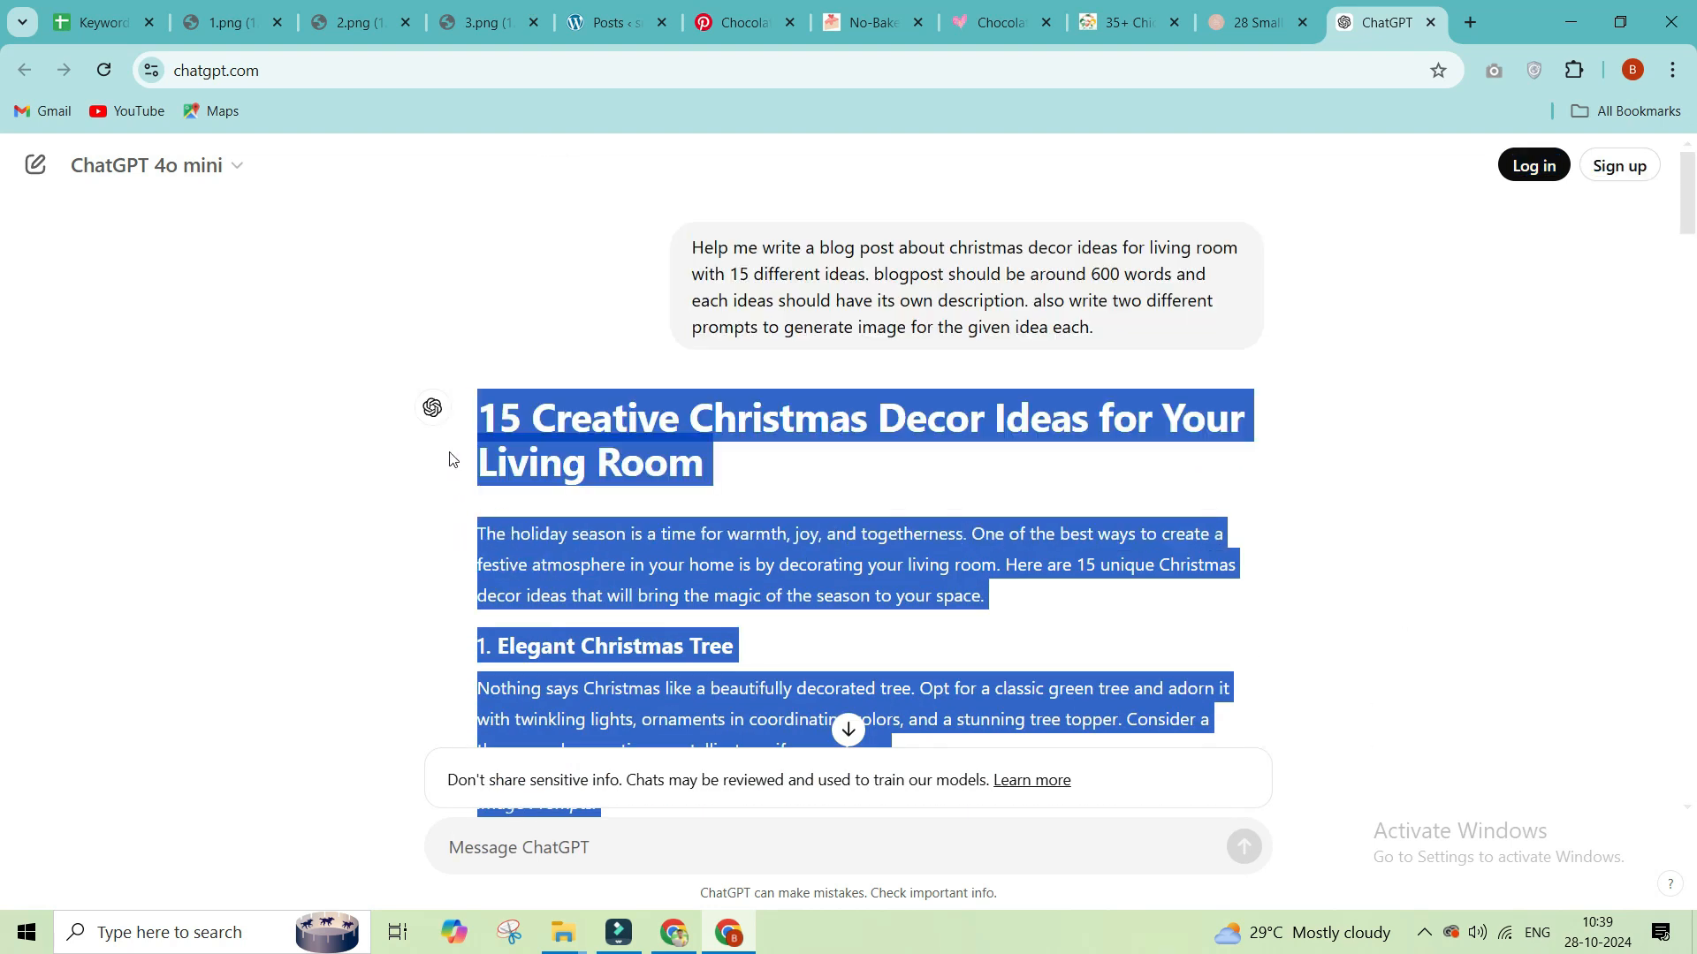
Step: Switch to WordPress, create a new post, move its tab to the end, and paste the copied article starting in the title
{"action": "left_click", "coordinate": [602, 13]}
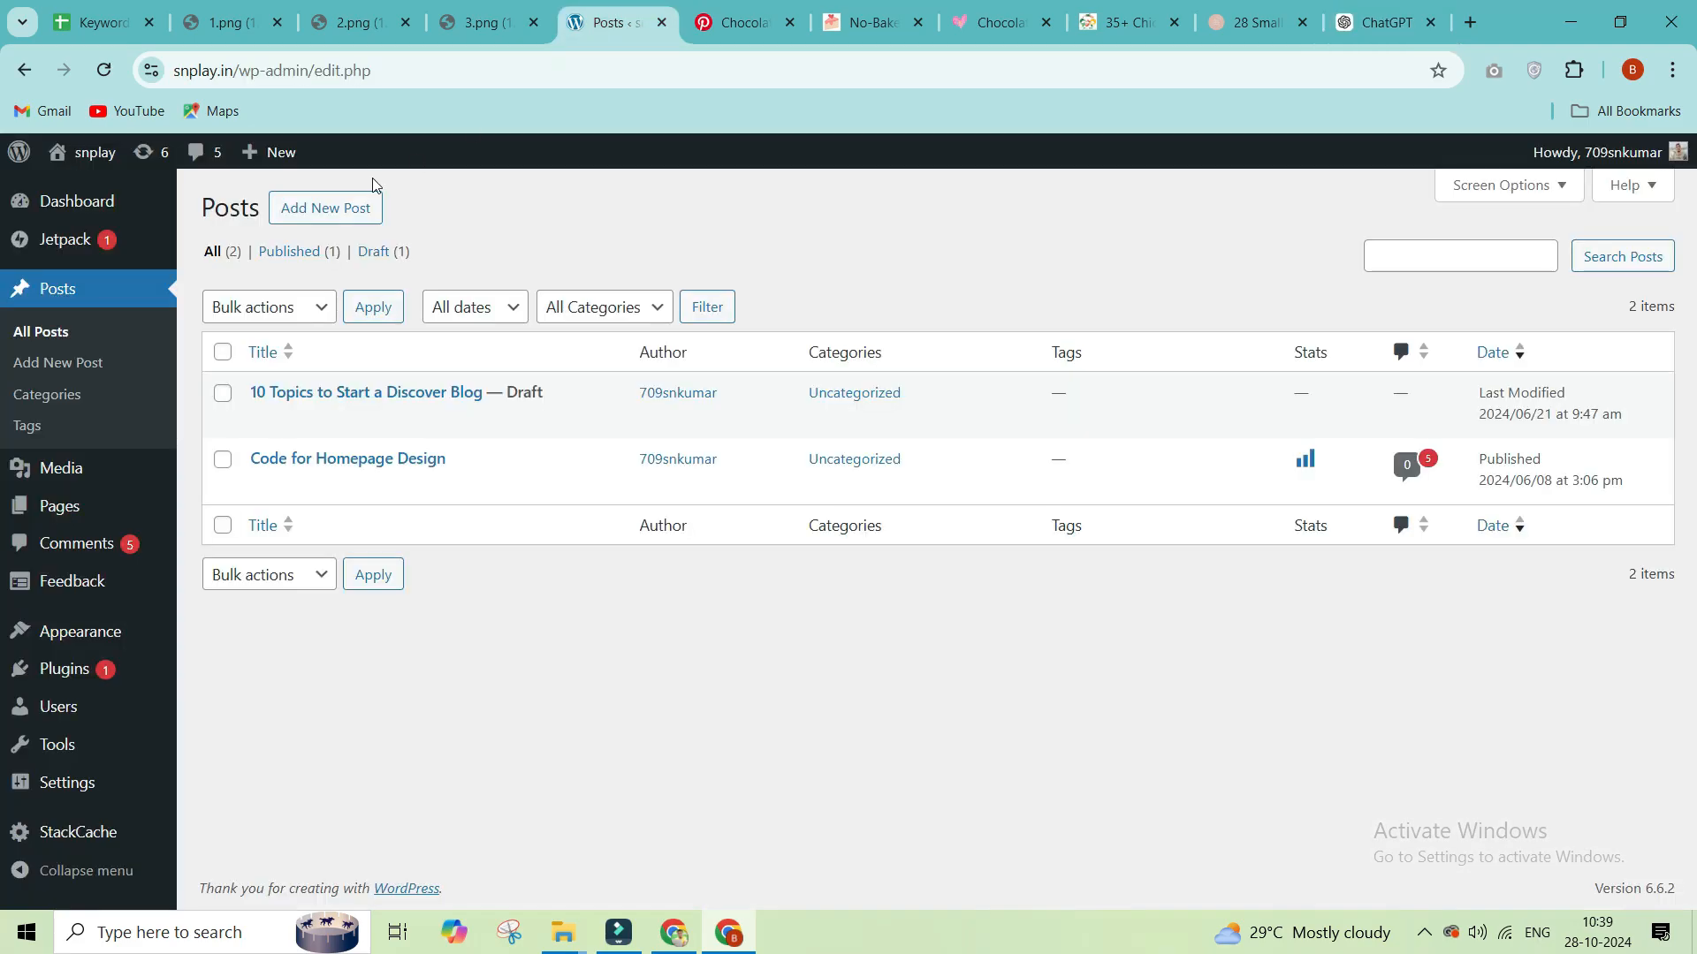
{"action": "left_click", "coordinate": [347, 220]}
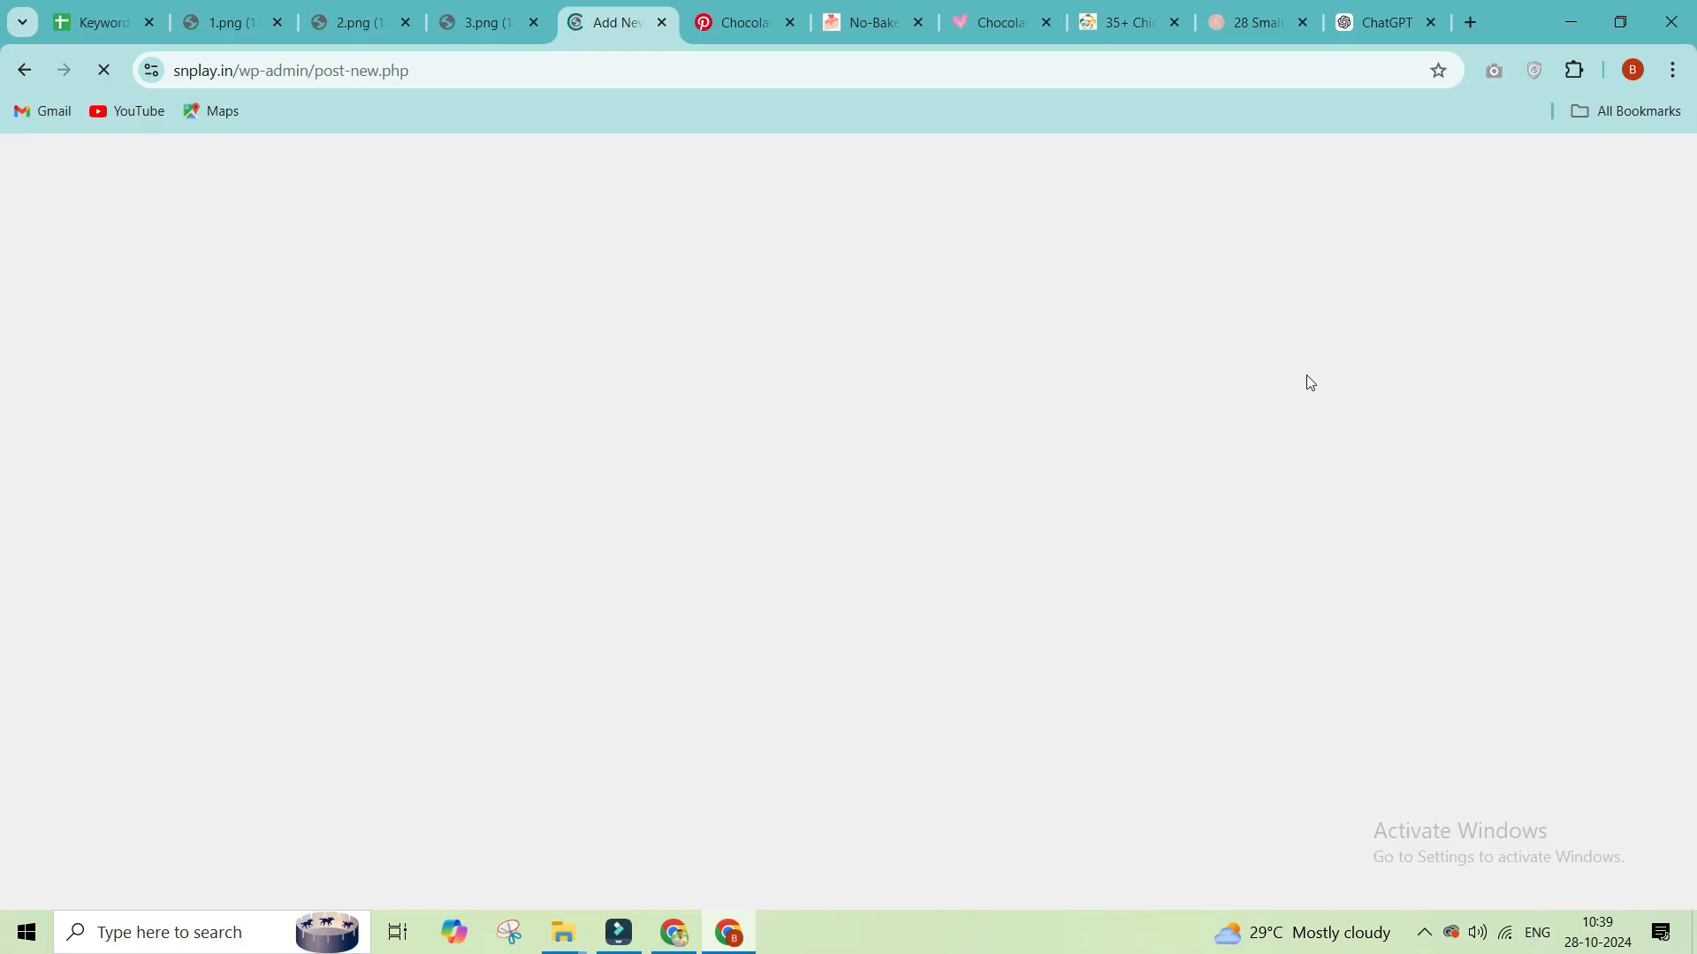
{"action": "left_click_drag", "start_coordinate": [625, 7], "coordinate": [1399, 7]}
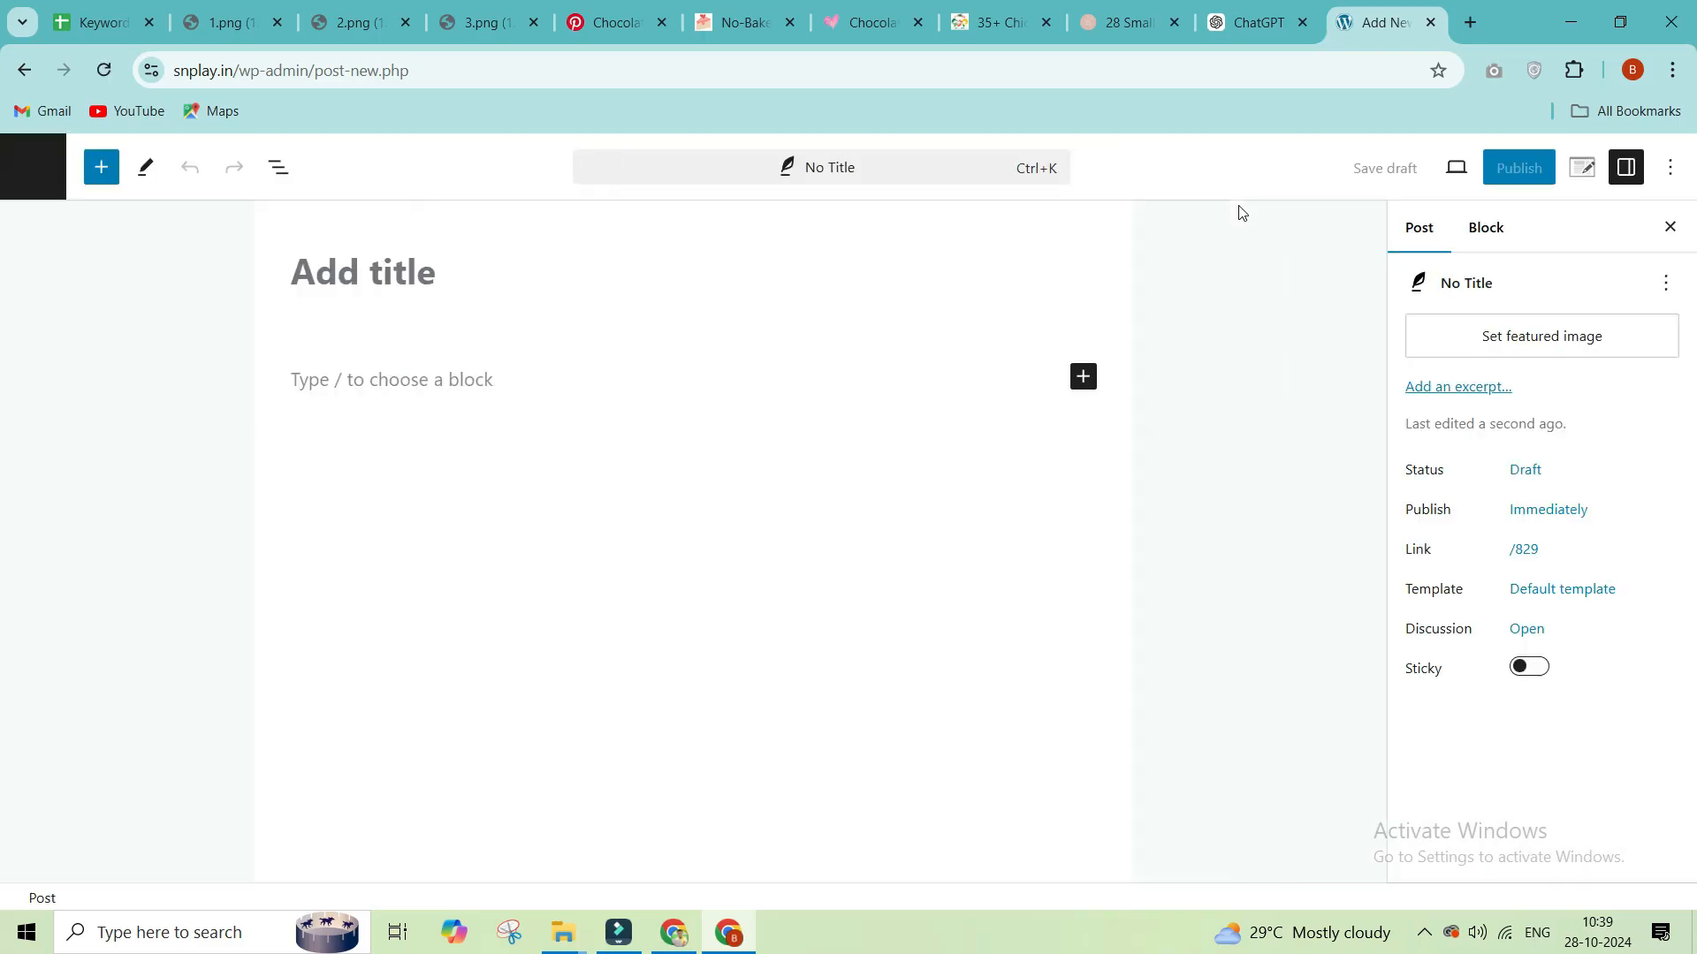
{"action": "left_click", "coordinate": [457, 283]}
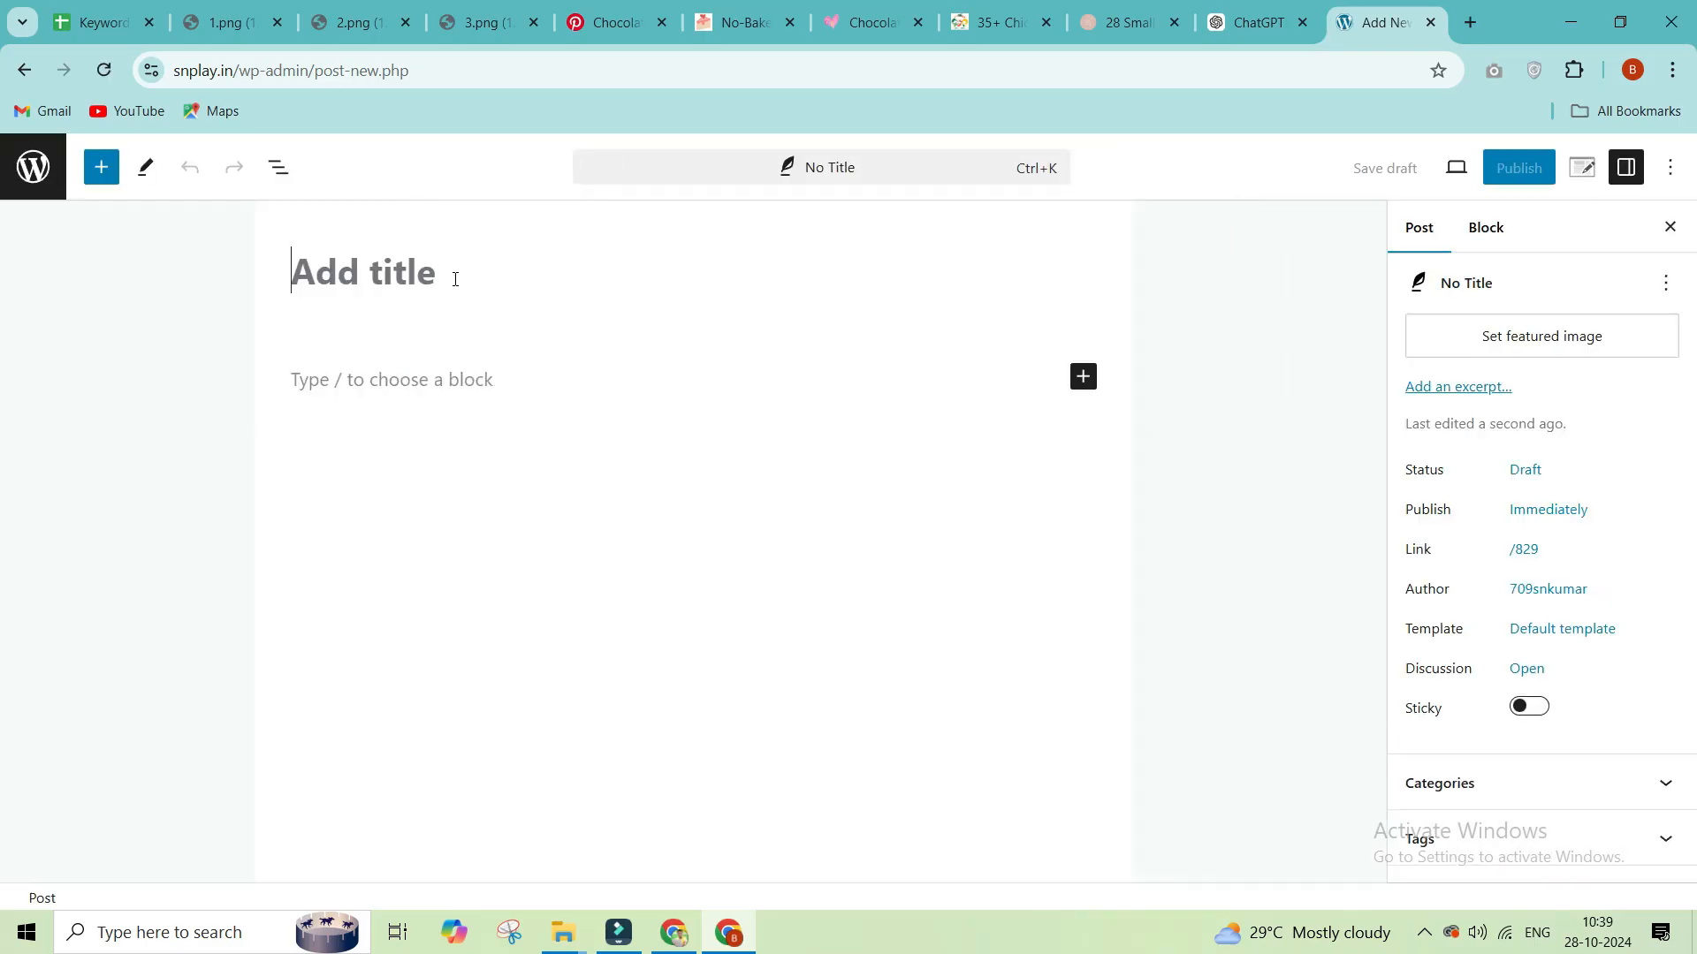
{"action": "key", "text": "ctrl+v"}
{"action": "left_click", "coordinate": [777, 584]}
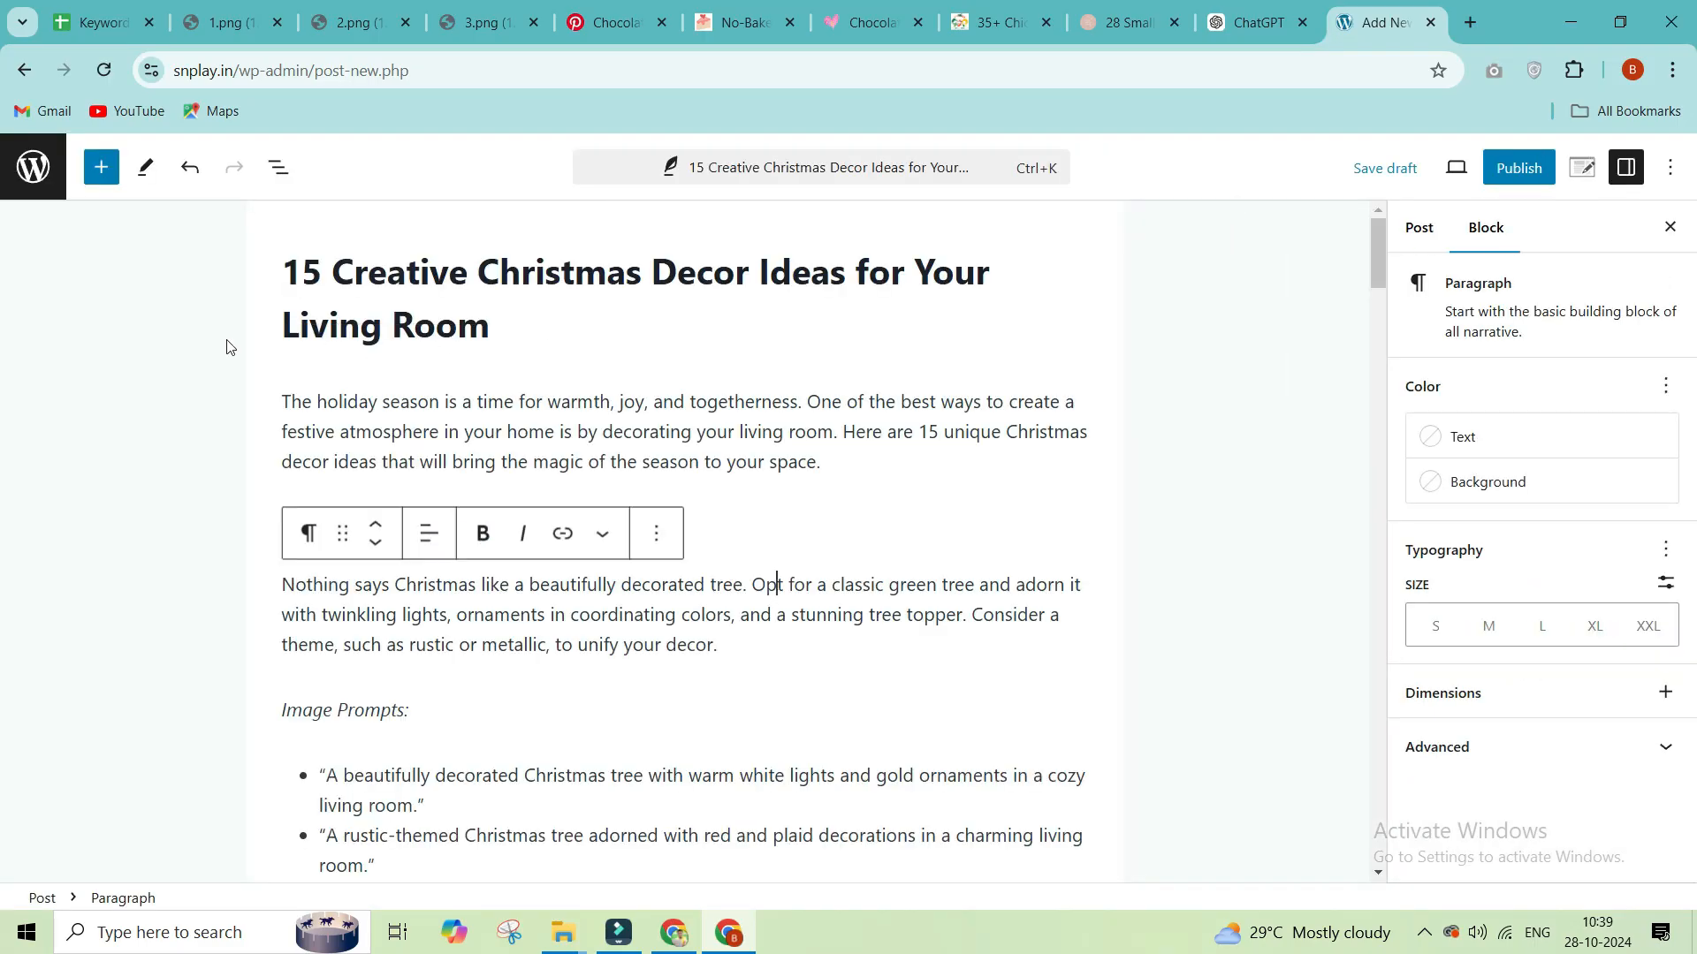
Step: Review the pasted post's title, introduction, and the heading and description of the "Elegant Christmas Tree" idea
{"action": "left_click", "coordinate": [304, 269]}
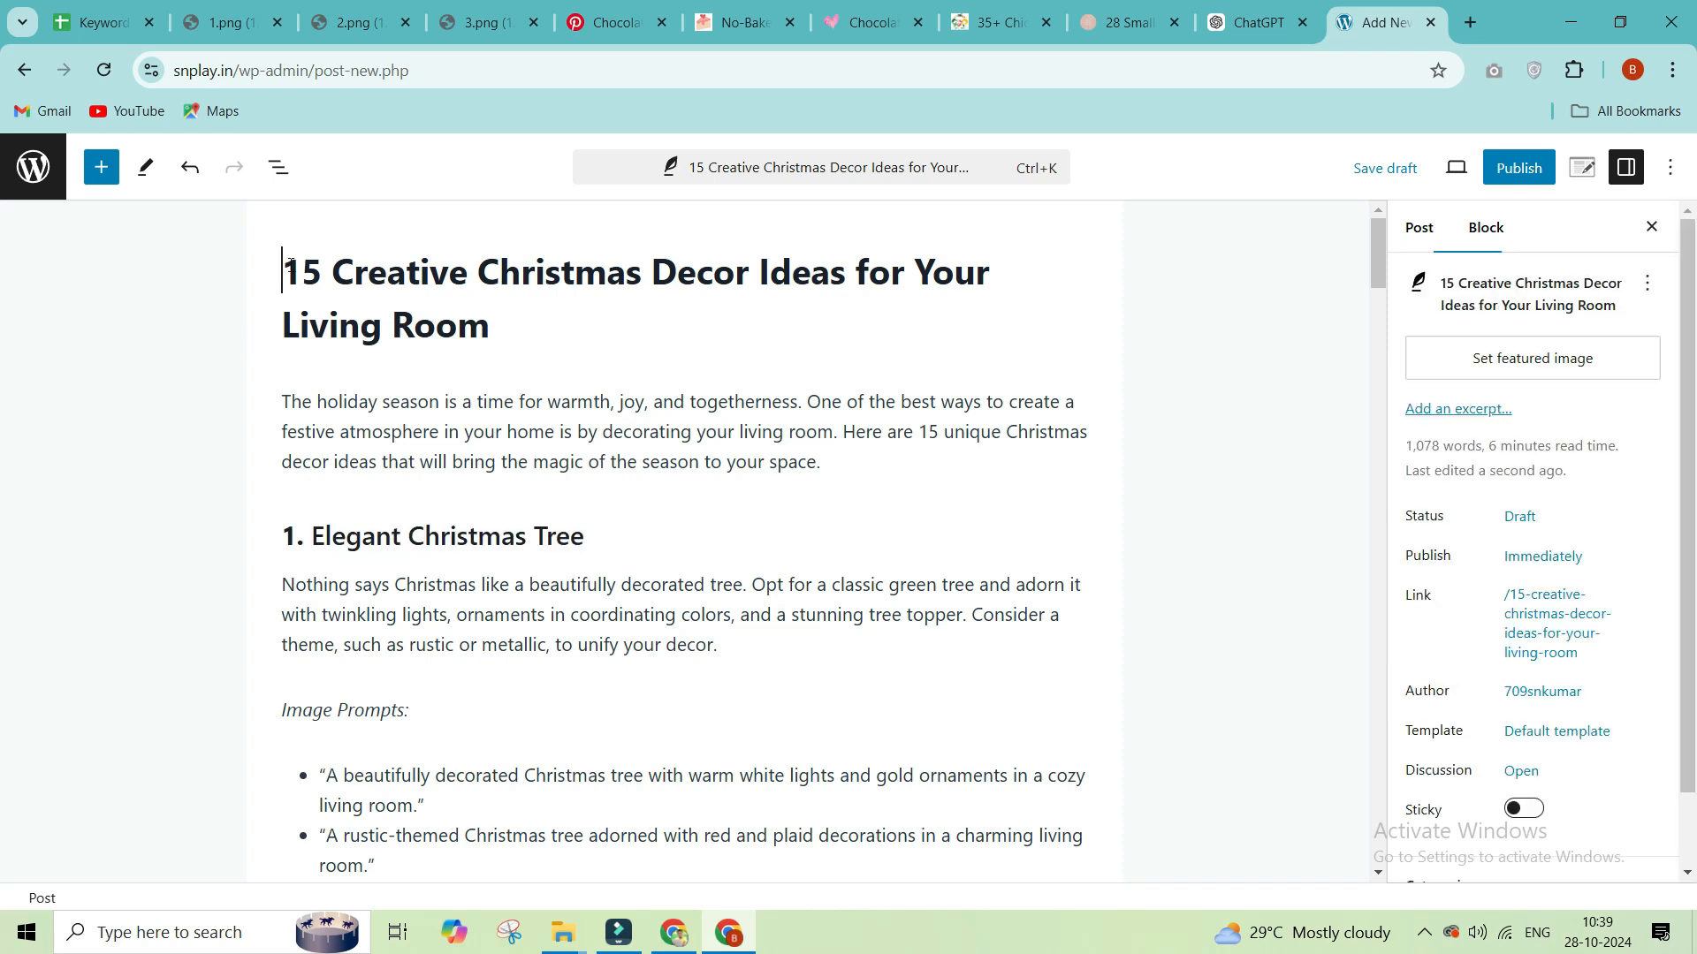
{"action": "left_click_drag", "start_coordinate": [283, 271], "coordinate": [542, 318]}
{"action": "left_click", "coordinate": [561, 330]}
{"action": "left_click_drag", "start_coordinate": [852, 460], "coordinate": [222, 402]}
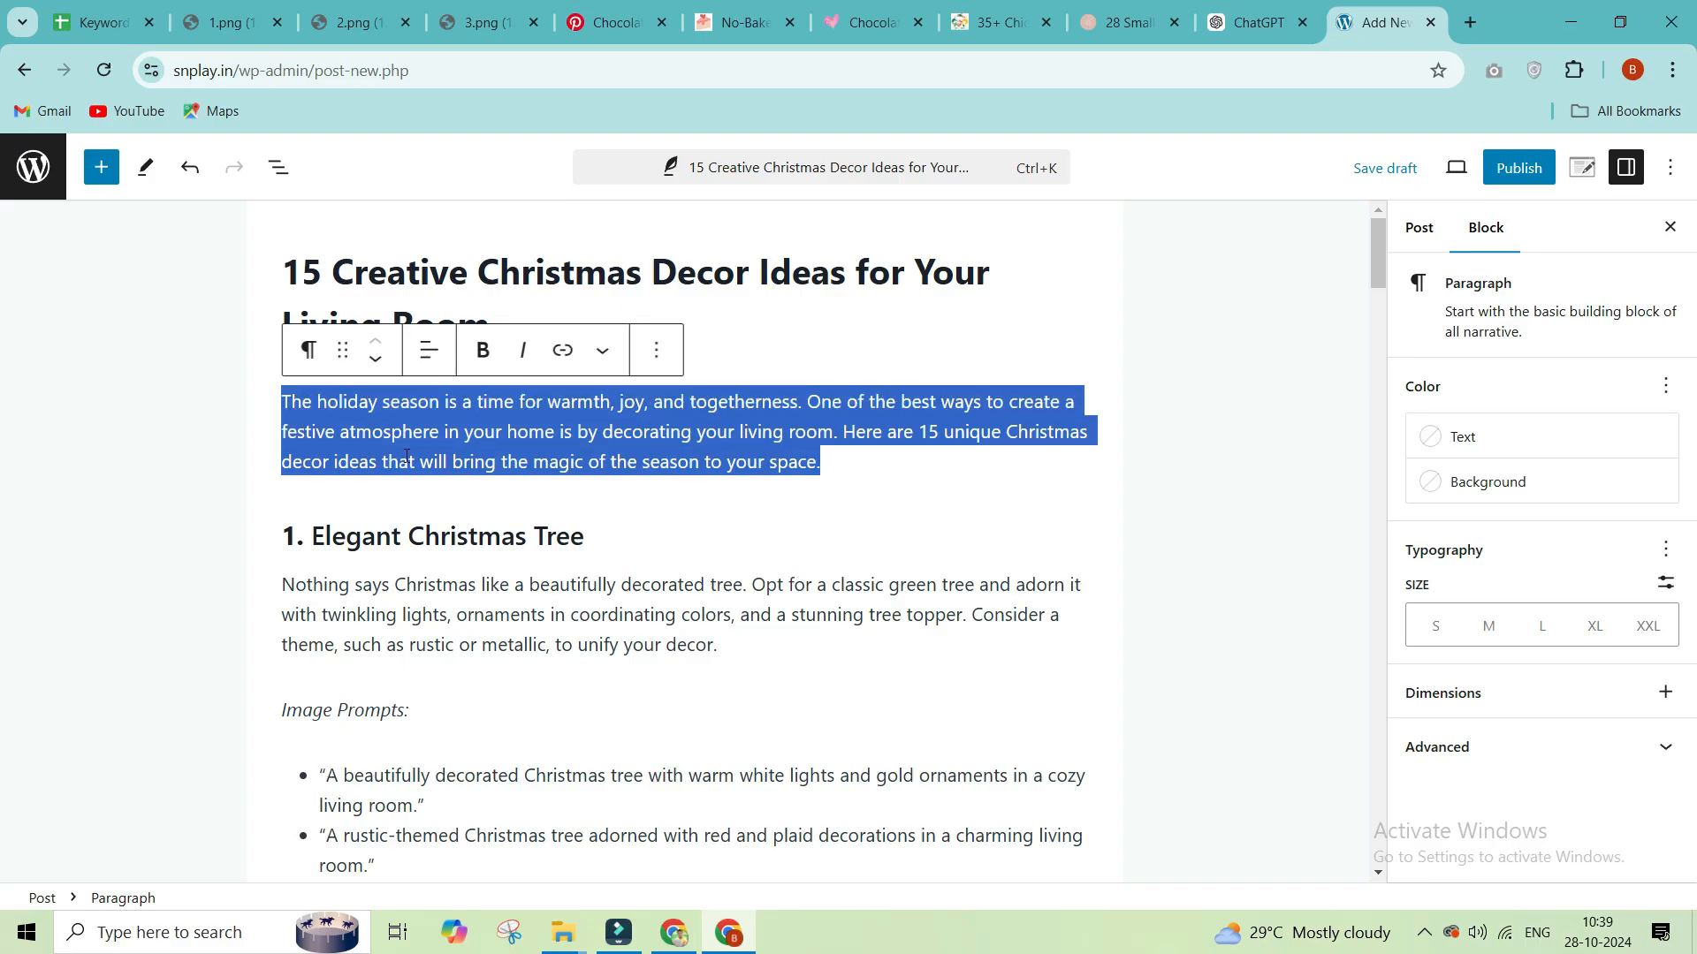
{"action": "left_click", "coordinate": [629, 461]}
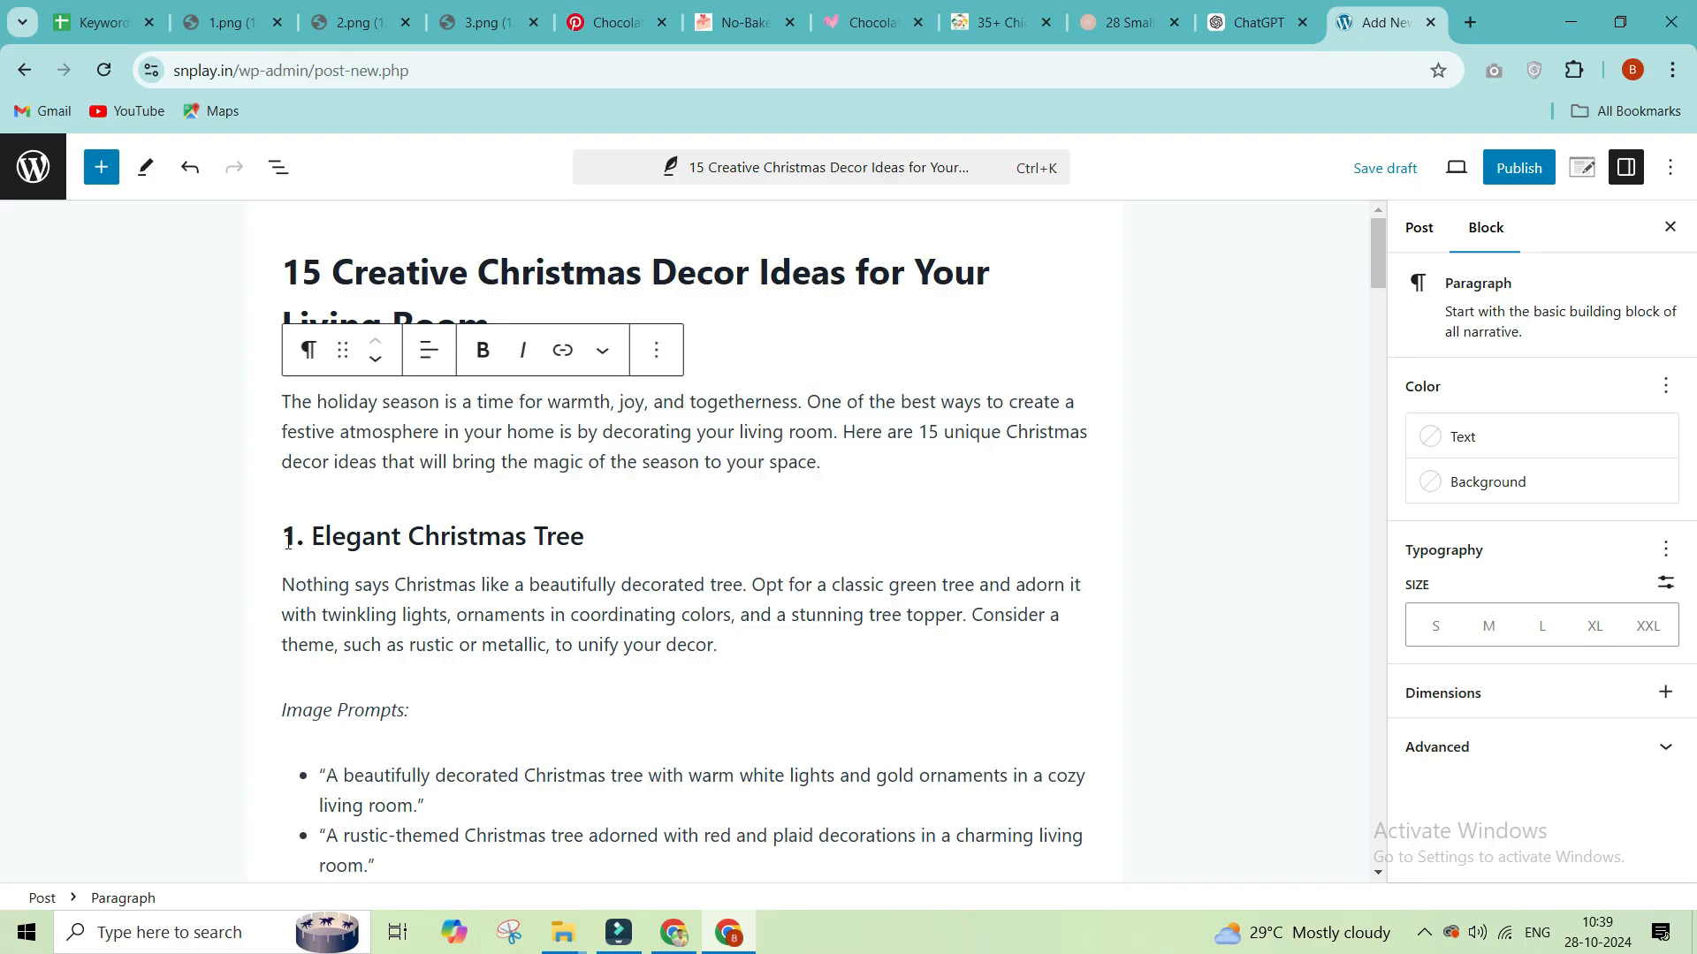
{"action": "left_click_drag", "start_coordinate": [288, 540], "coordinate": [627, 539]}
{"action": "triple_click", "coordinate": [415, 613]}
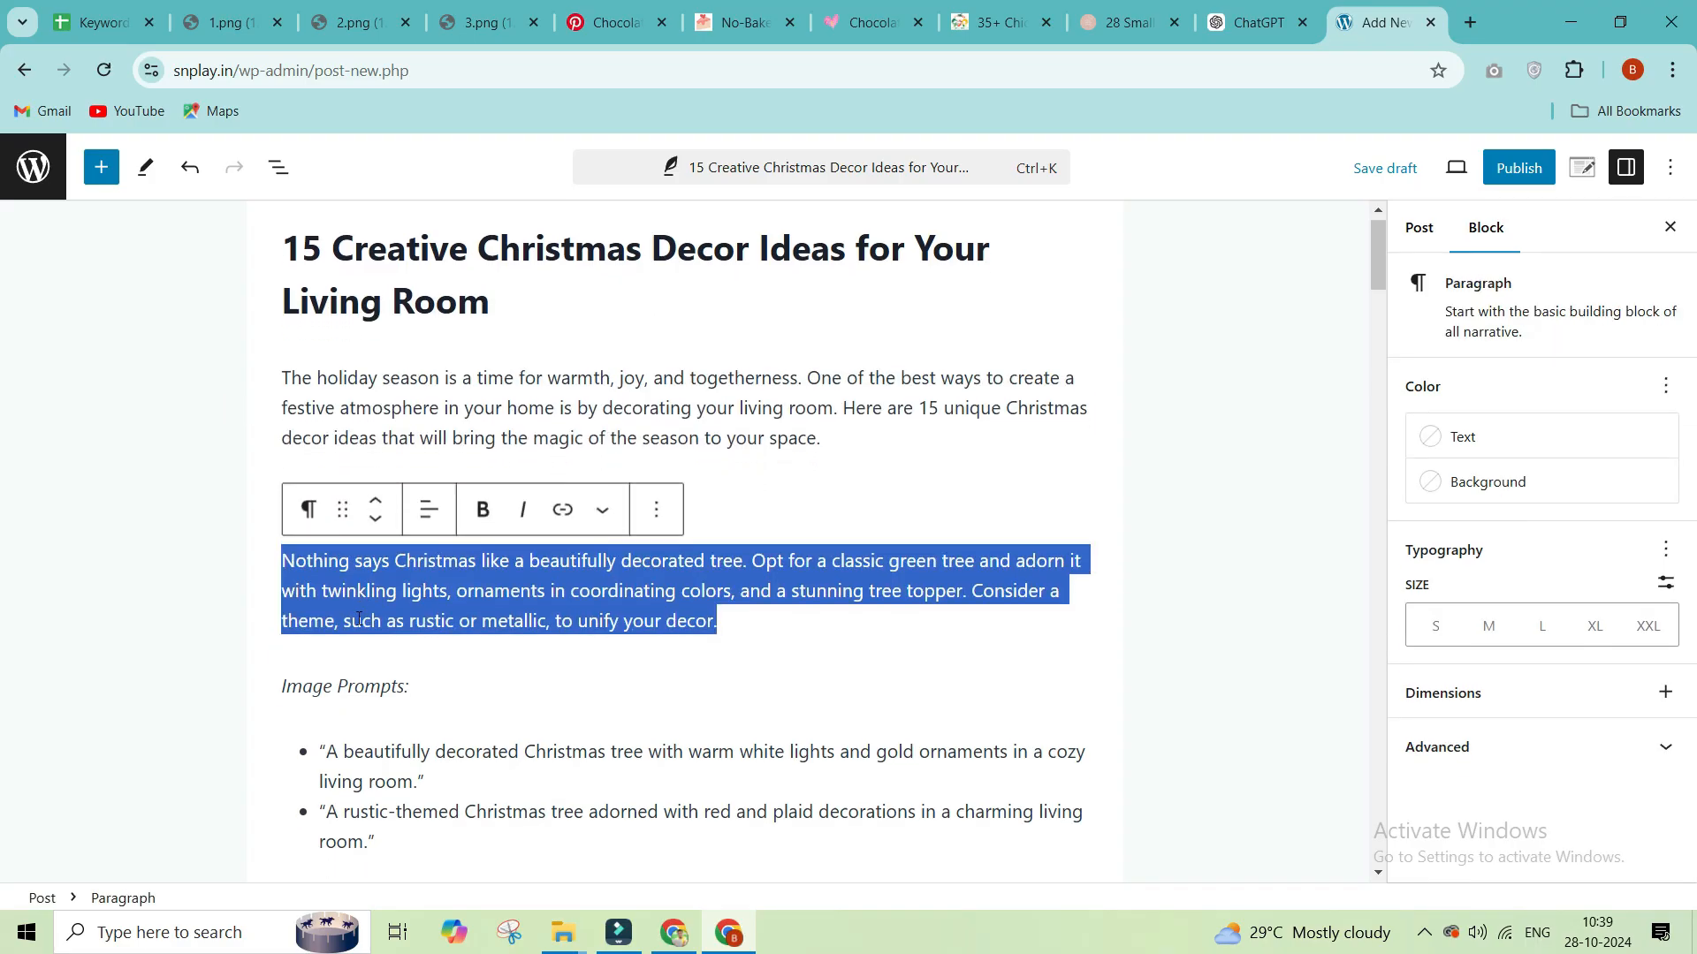
Step: Copy the rustic-themed image prompt under "Elegant Christmas Tree" and skim the rest of the post
{"action": "scroll", "coordinate": [495, 623], "scroll_direction": "down", "scroll_amount": 1}
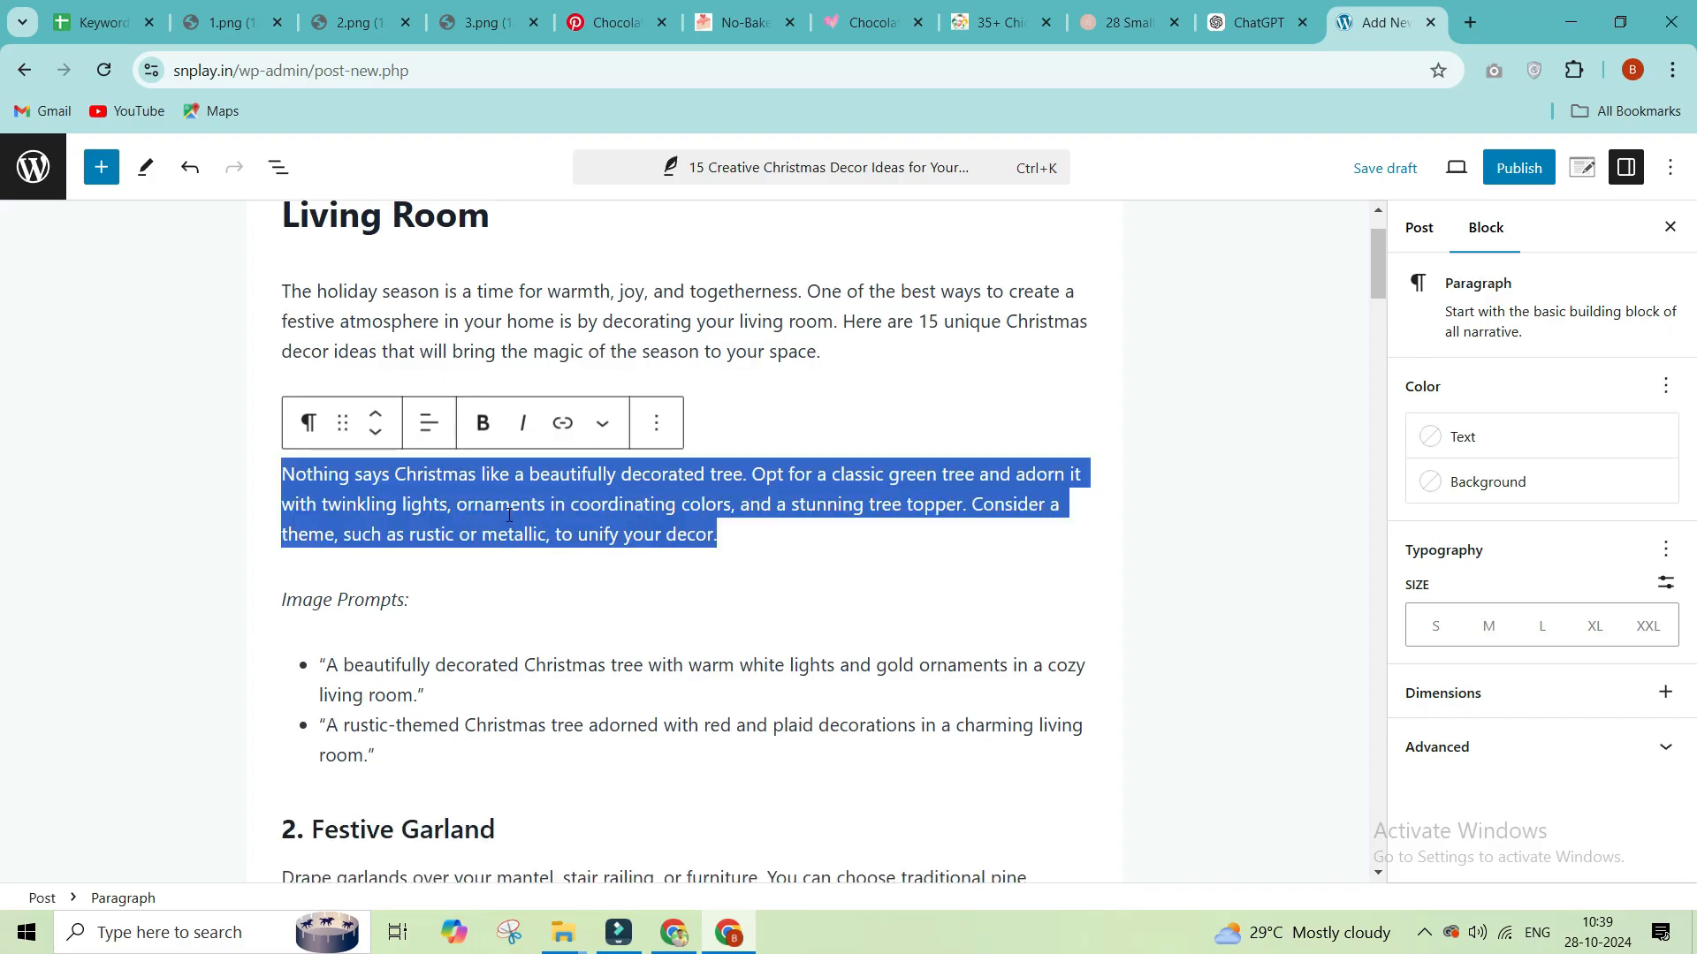
{"action": "left_click_drag", "start_coordinate": [422, 758], "coordinate": [312, 677]}
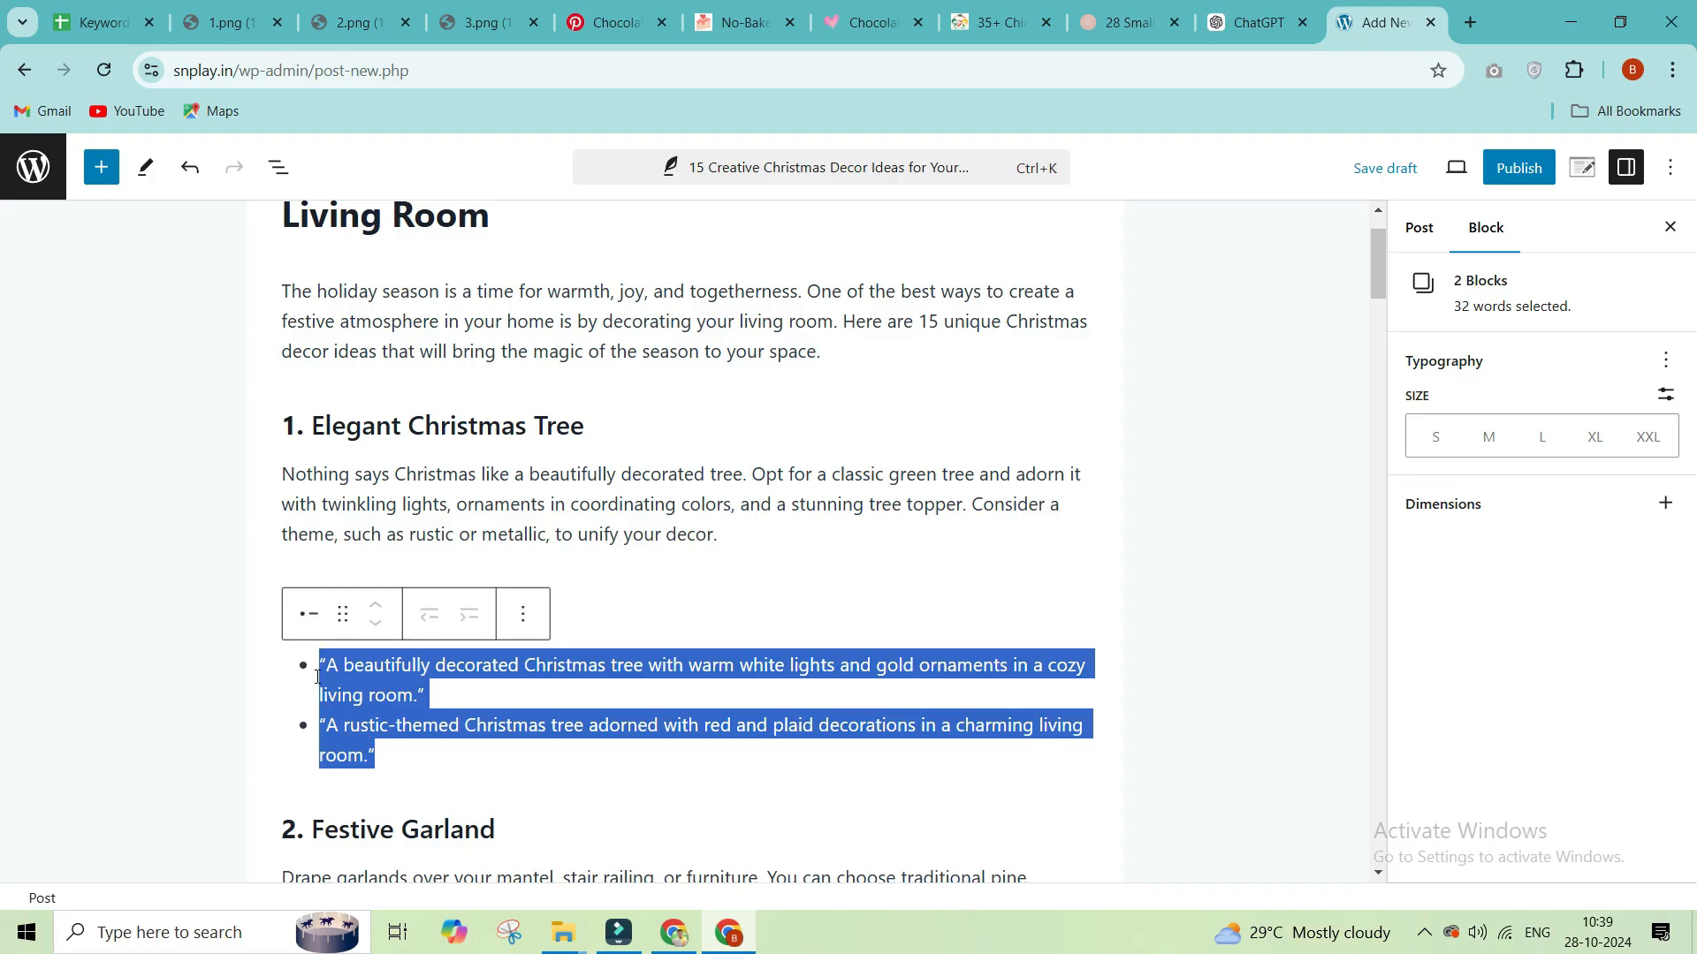
{"action": "triple_click", "coordinate": [343, 727]}
{"action": "key", "text": "ctrl+c"}
{"action": "left_click_drag", "start_coordinate": [1376, 280], "coordinate": [1417, 822]}
{"action": "left_click_drag", "start_coordinate": [1377, 804], "coordinate": [1375, 251]}
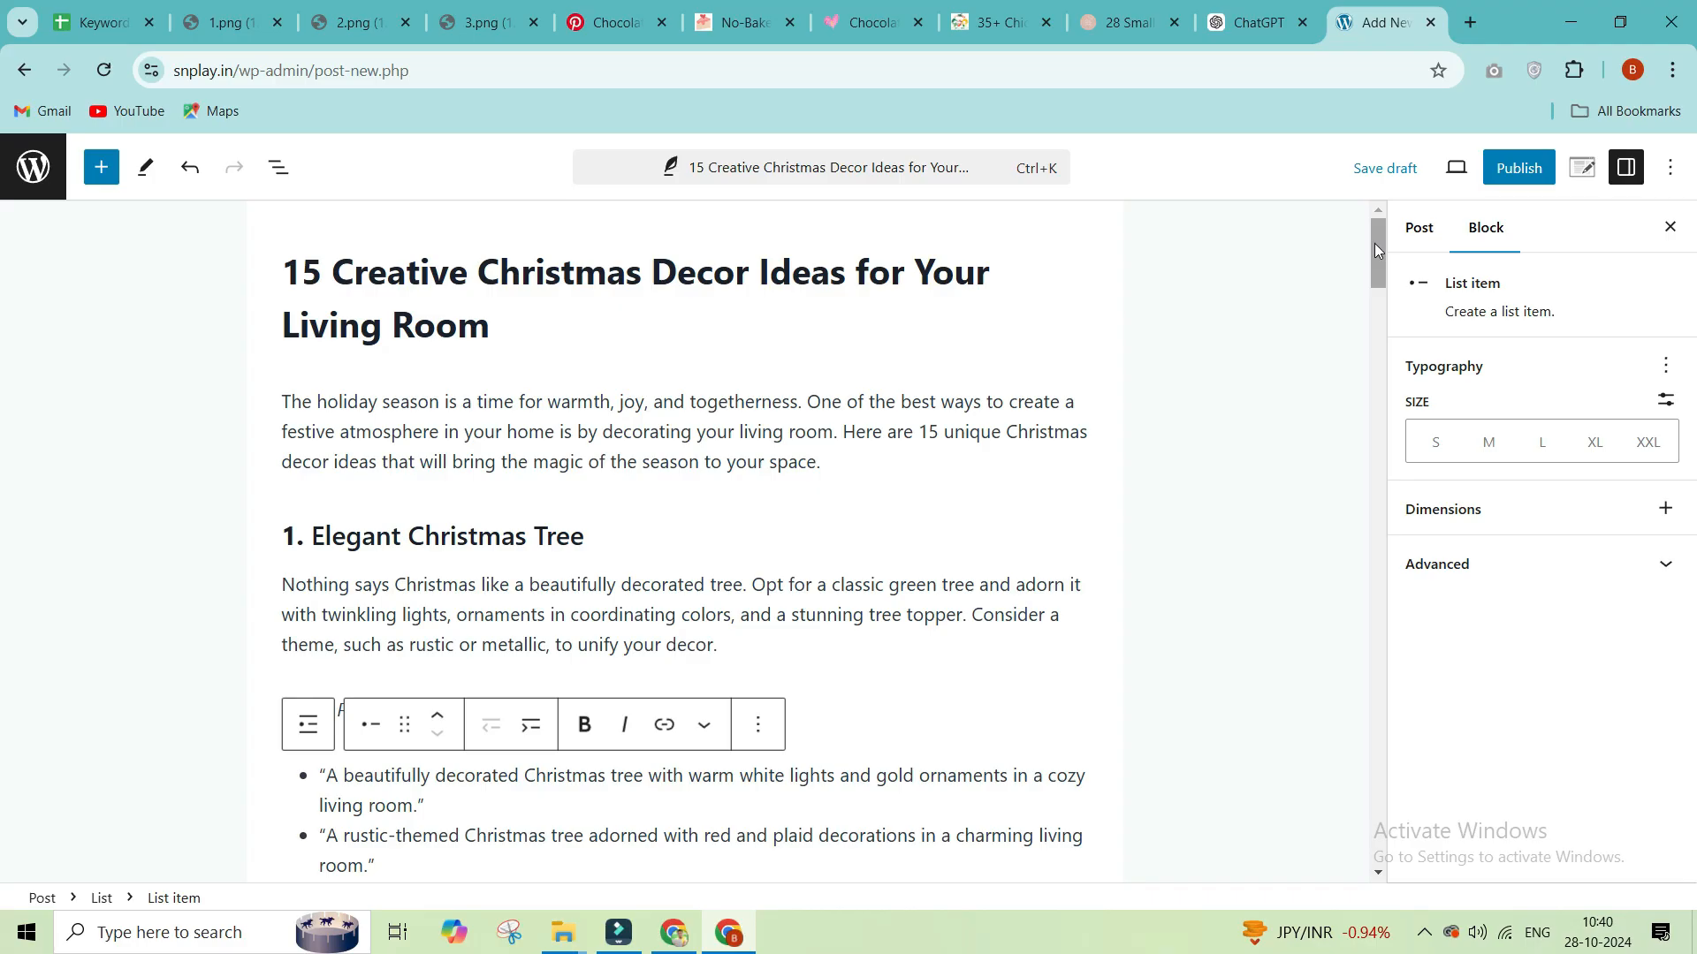
{"action": "mouse_move", "coordinate": [1377, 258]}
{"action": "left_mouse_down"}
{"action": "mouse_move", "coordinate": [1398, 815]}
{"action": "mouse_move", "coordinate": [1406, 263]}
{"action": "left_mouse_up"}
Step: Search the web for "ideogram" in a new tab and open the Ideogram website
{"action": "key", "text": "ctrl+t"}
{"action": "type", "text": "ideogram"}
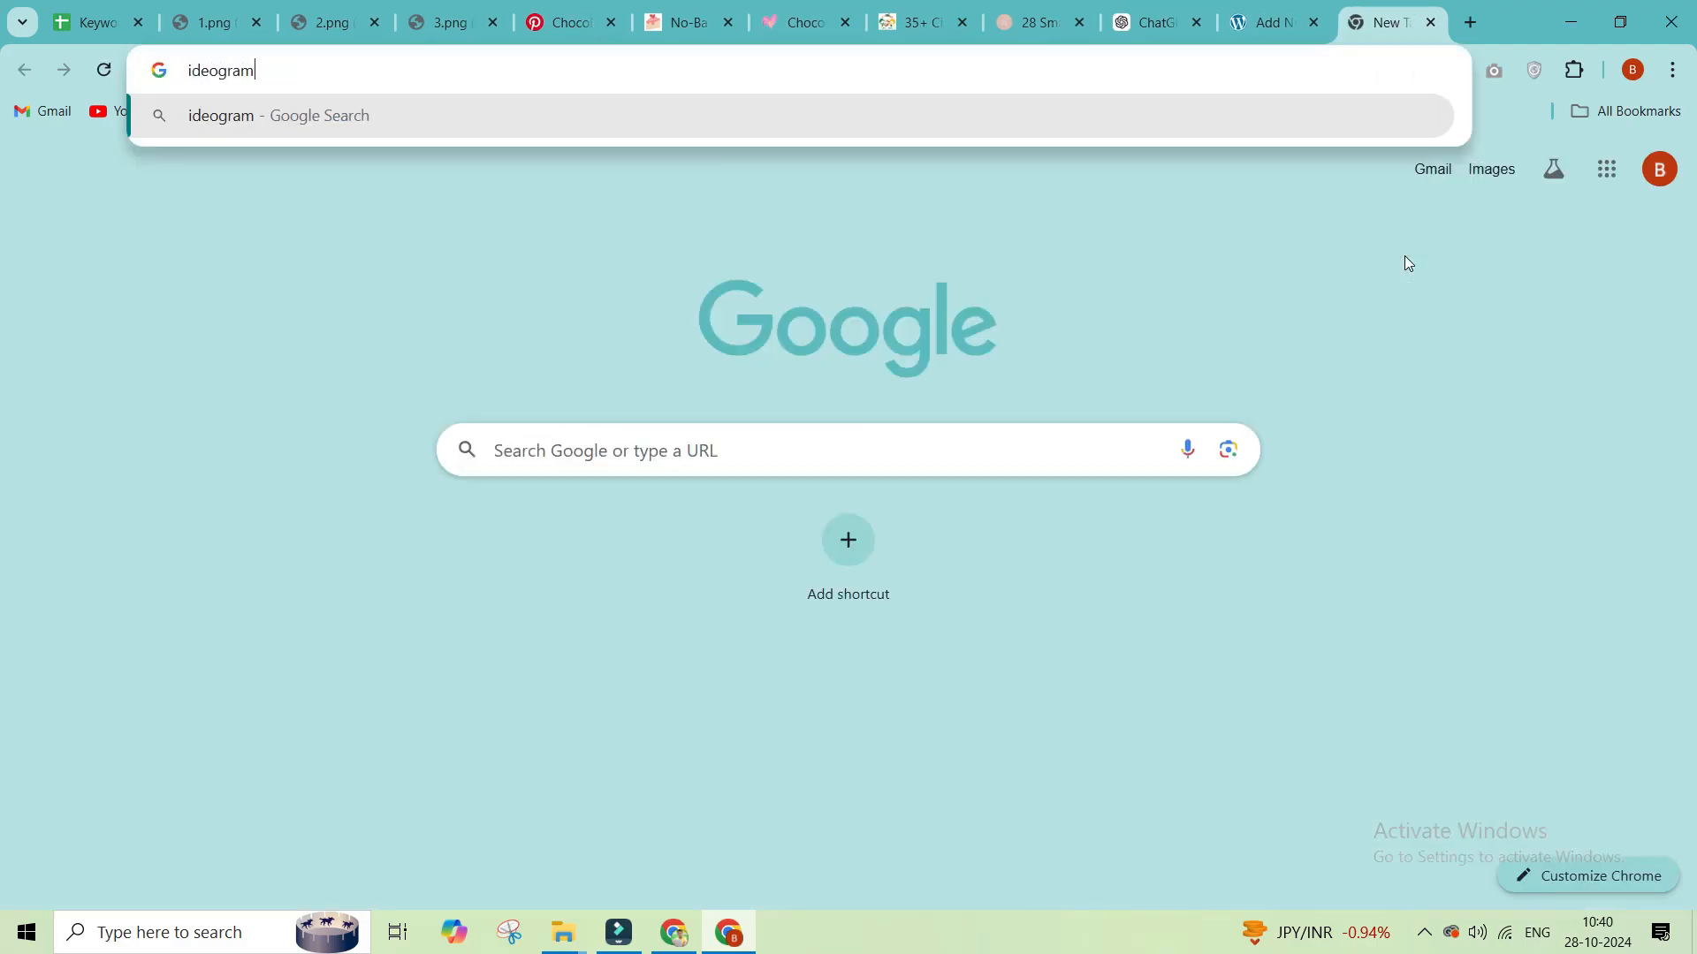
{"action": "key", "text": "Return"}
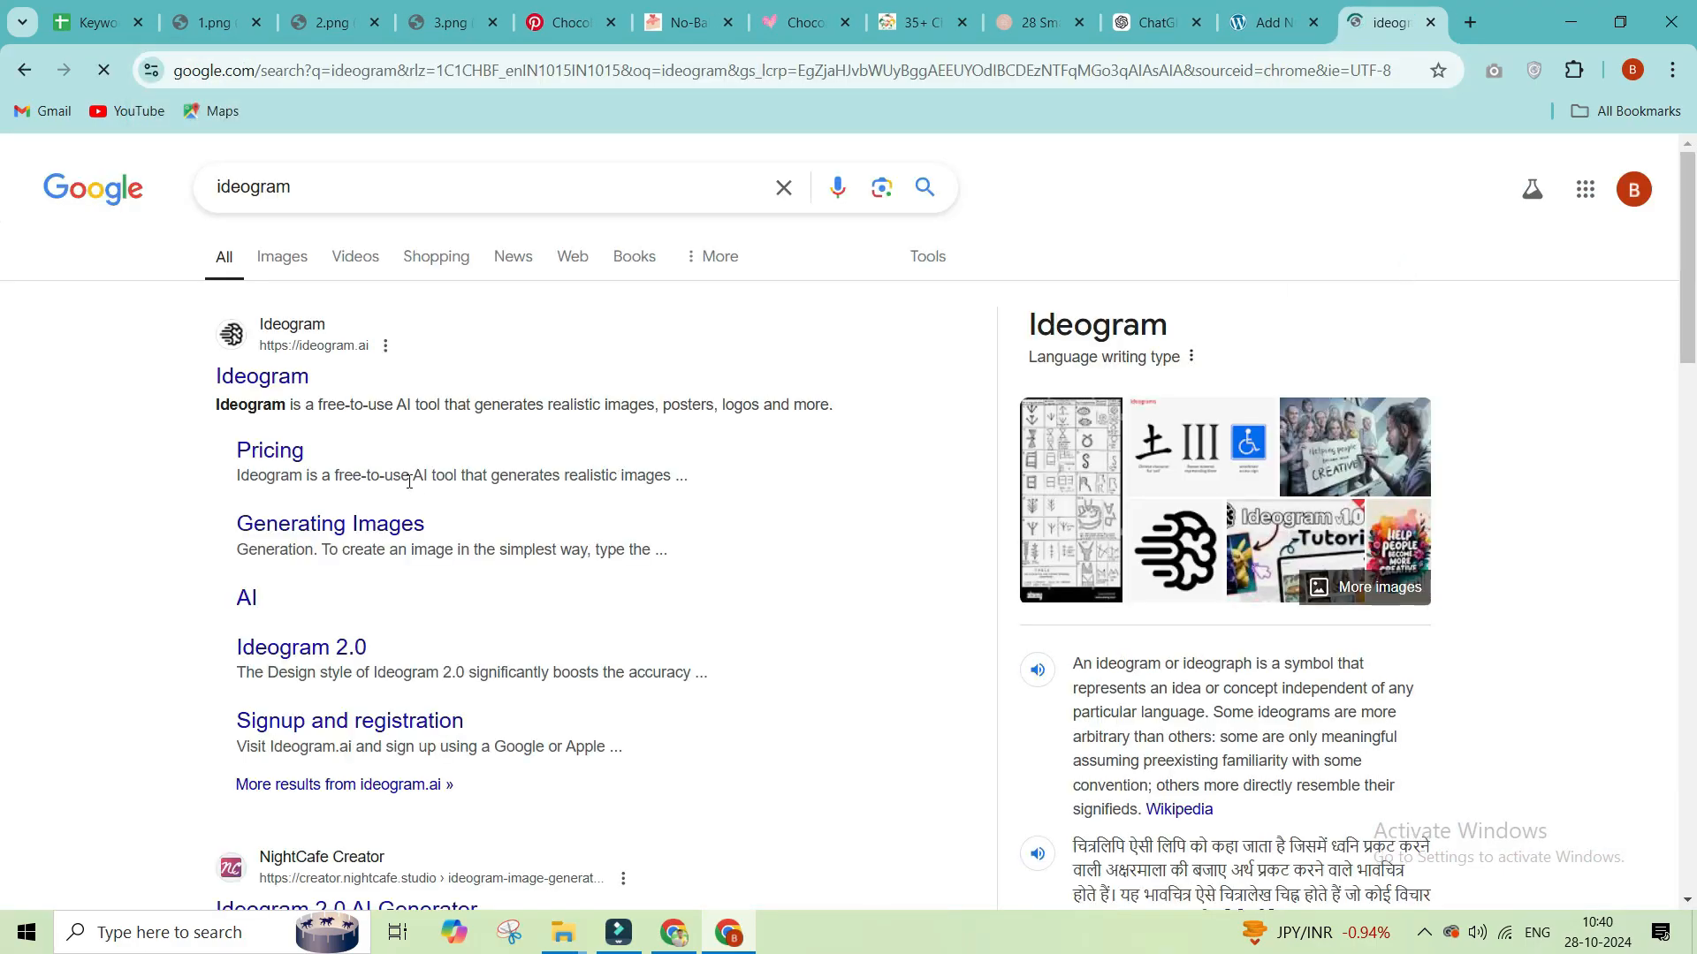
{"action": "left_click", "coordinate": [303, 390]}
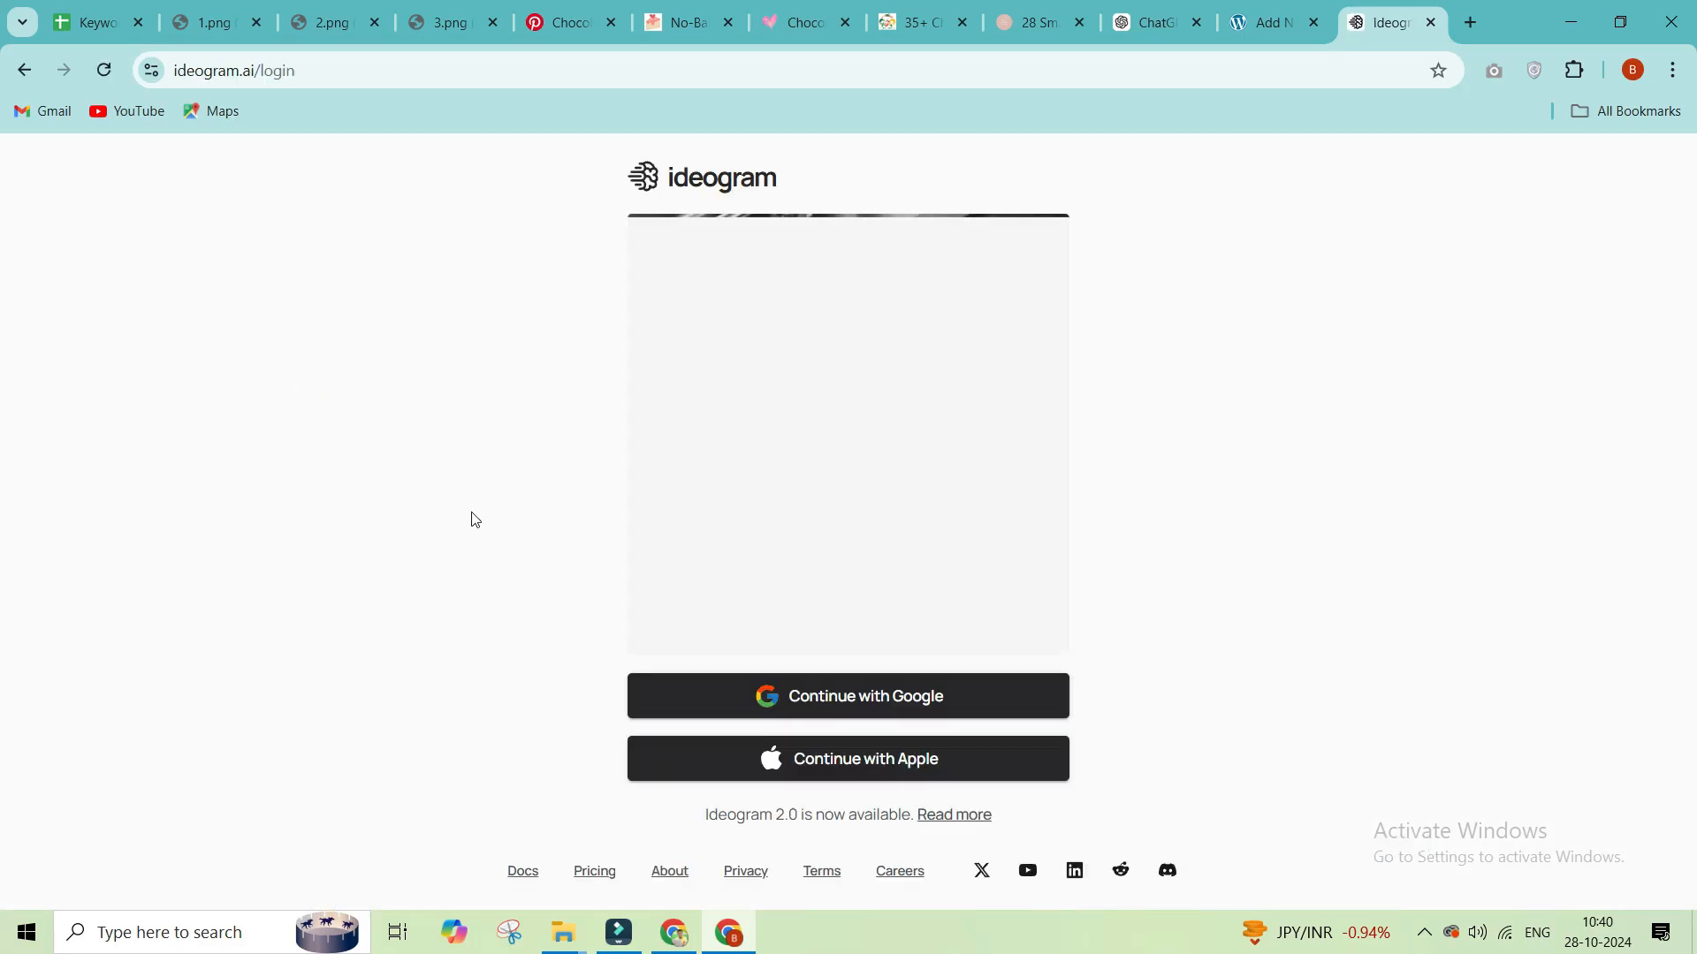
Step: Sign in to Ideogram with the existing Google account and dismiss the free-plan welcome message
{"action": "left_click", "coordinate": [781, 700]}
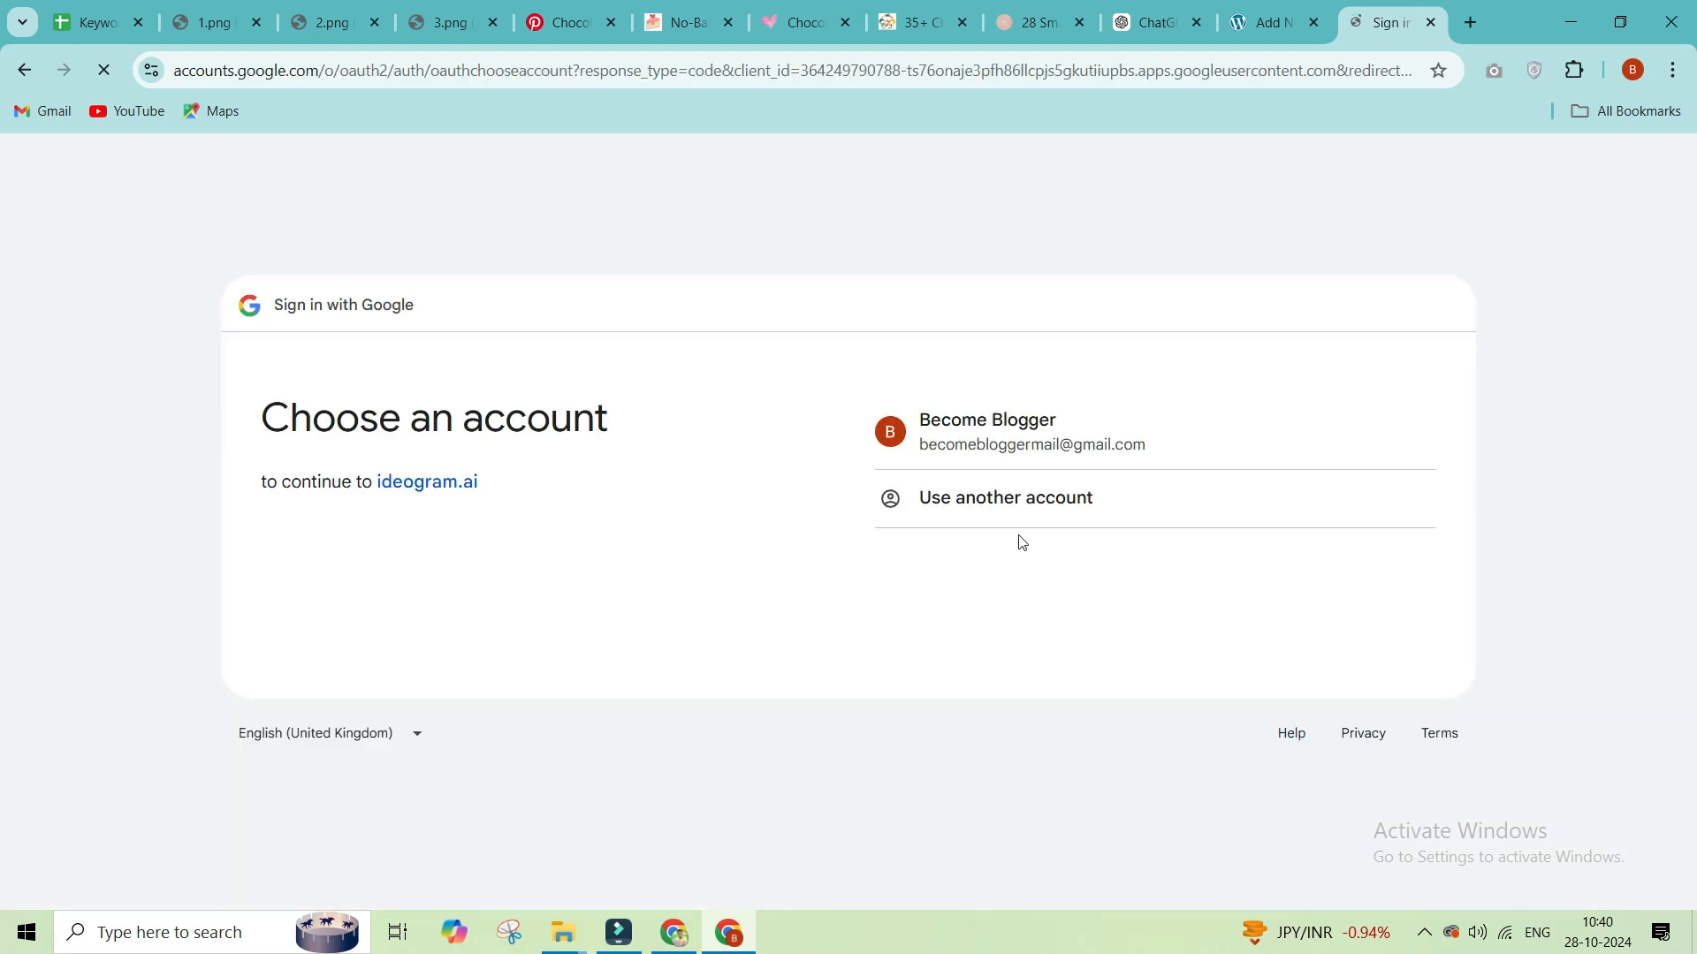
{"action": "left_click", "coordinate": [1011, 442]}
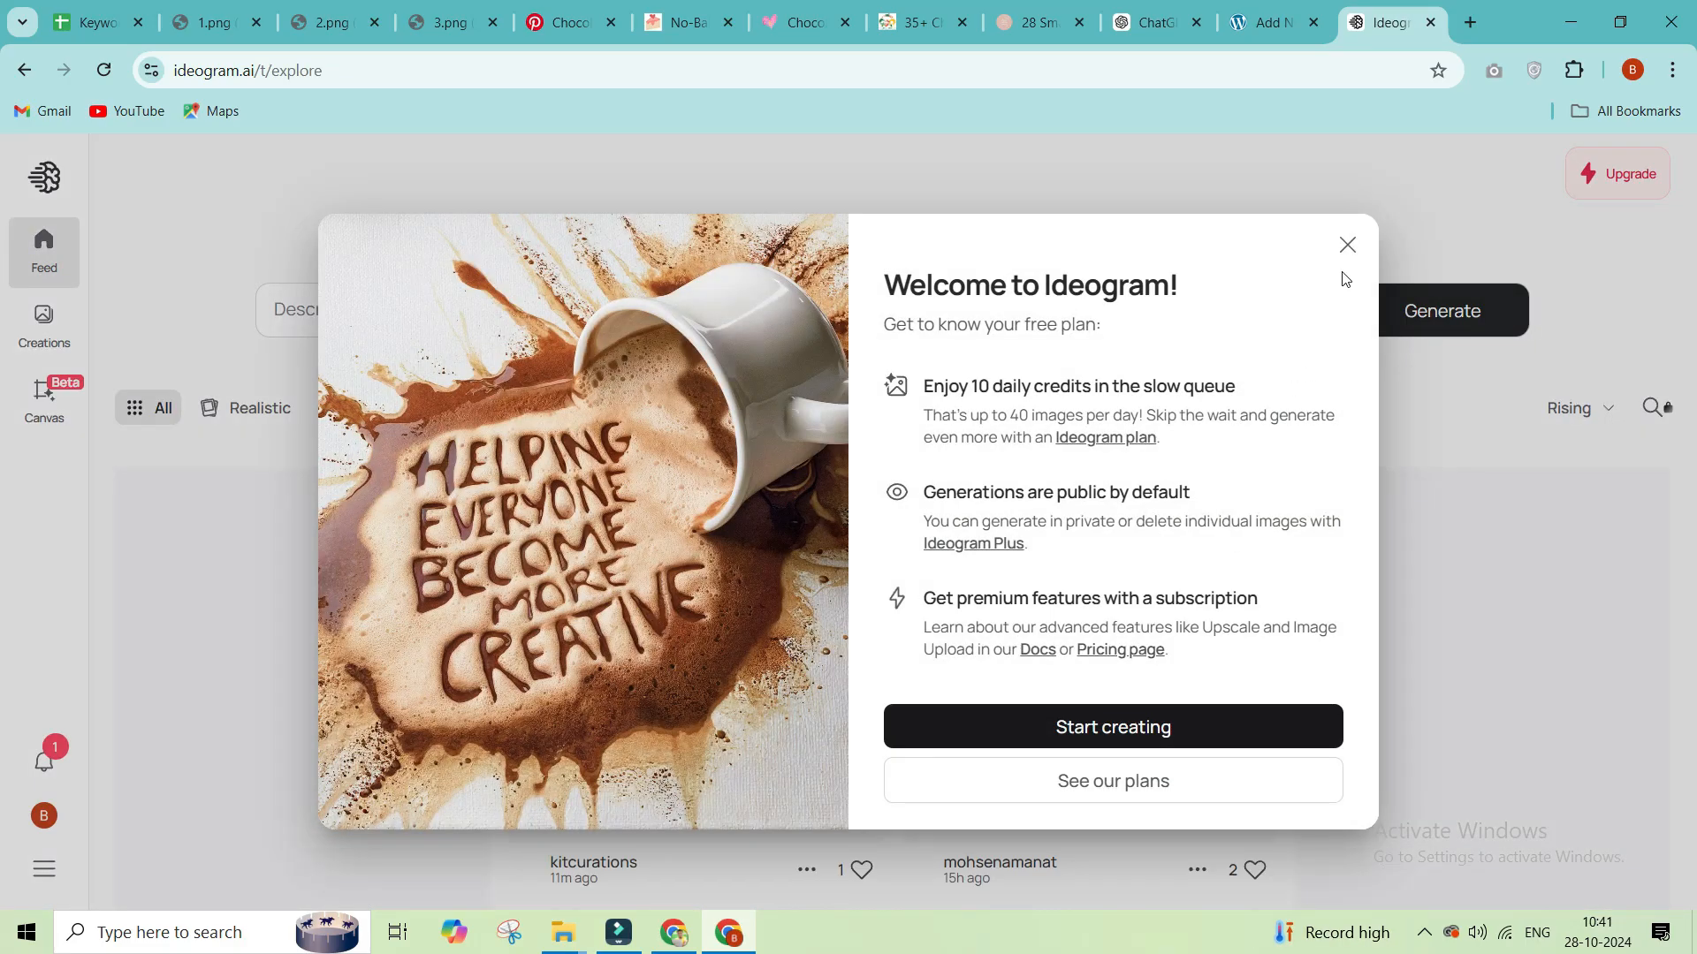
{"action": "left_click", "coordinate": [1344, 244]}
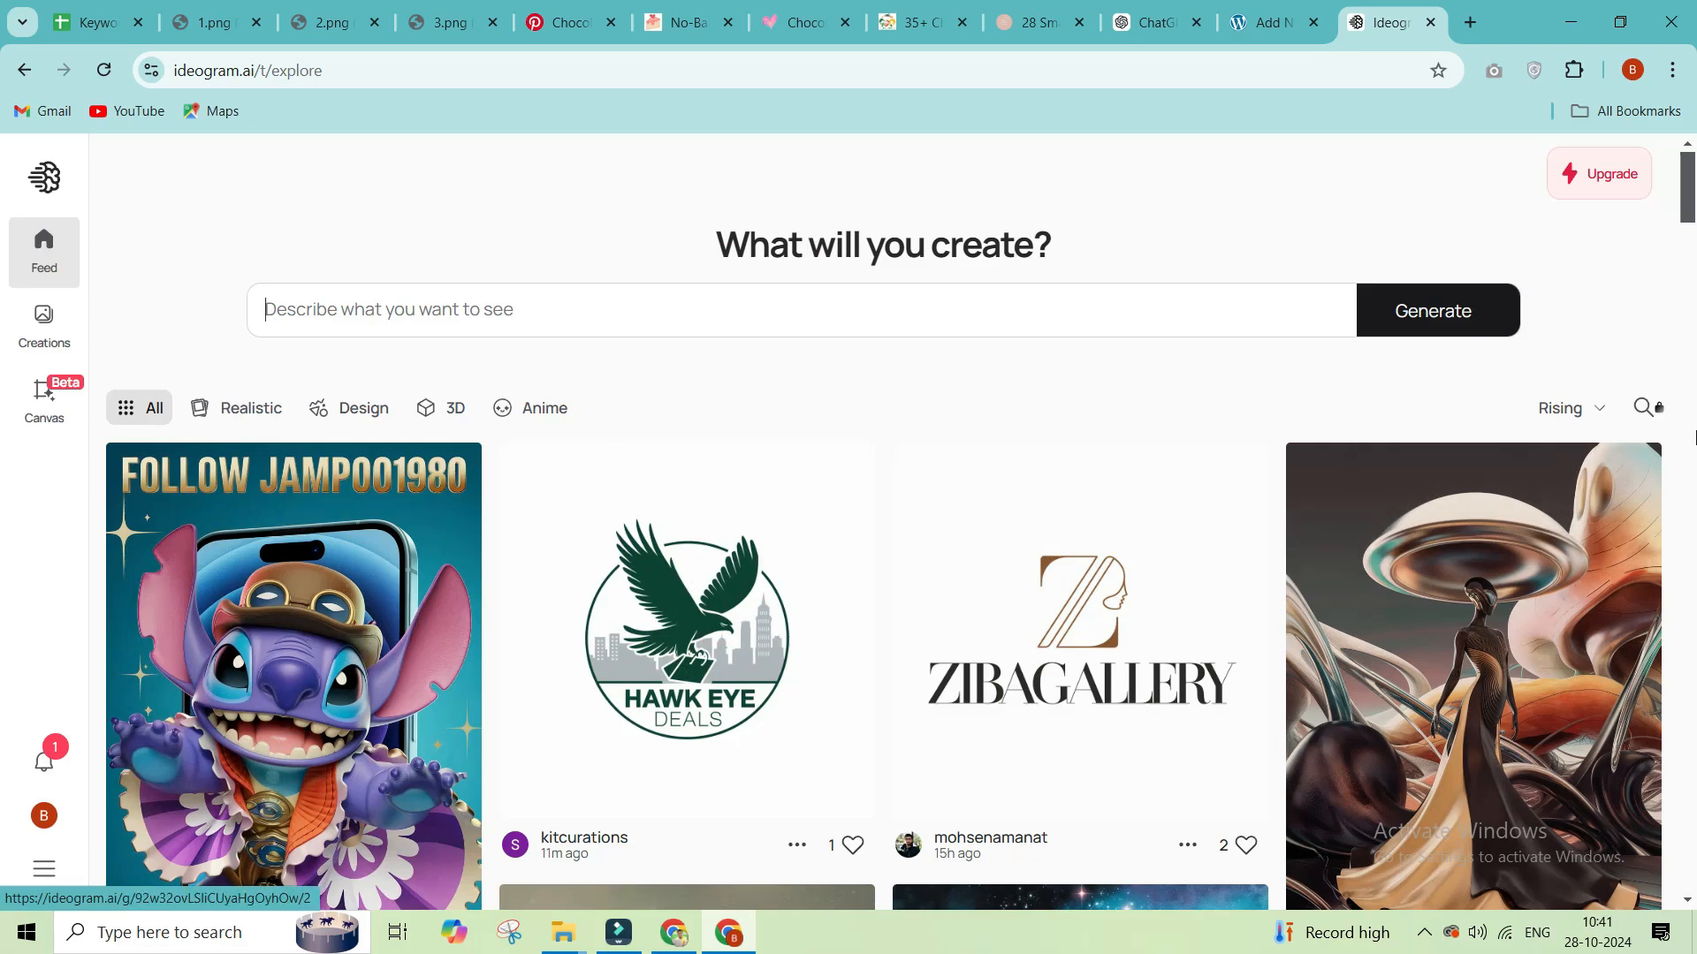
Step: Browse the Ideogram feed, open the ZIBAGALLERY logo image to examine its full prompt, and return to the feed
{"action": "scroll", "coordinate": [1694, 435], "scroll_direction": "down", "scroll_amount": 8}
{"action": "left_click_drag", "start_coordinate": [1694, 435], "coordinate": [1694, 196]}
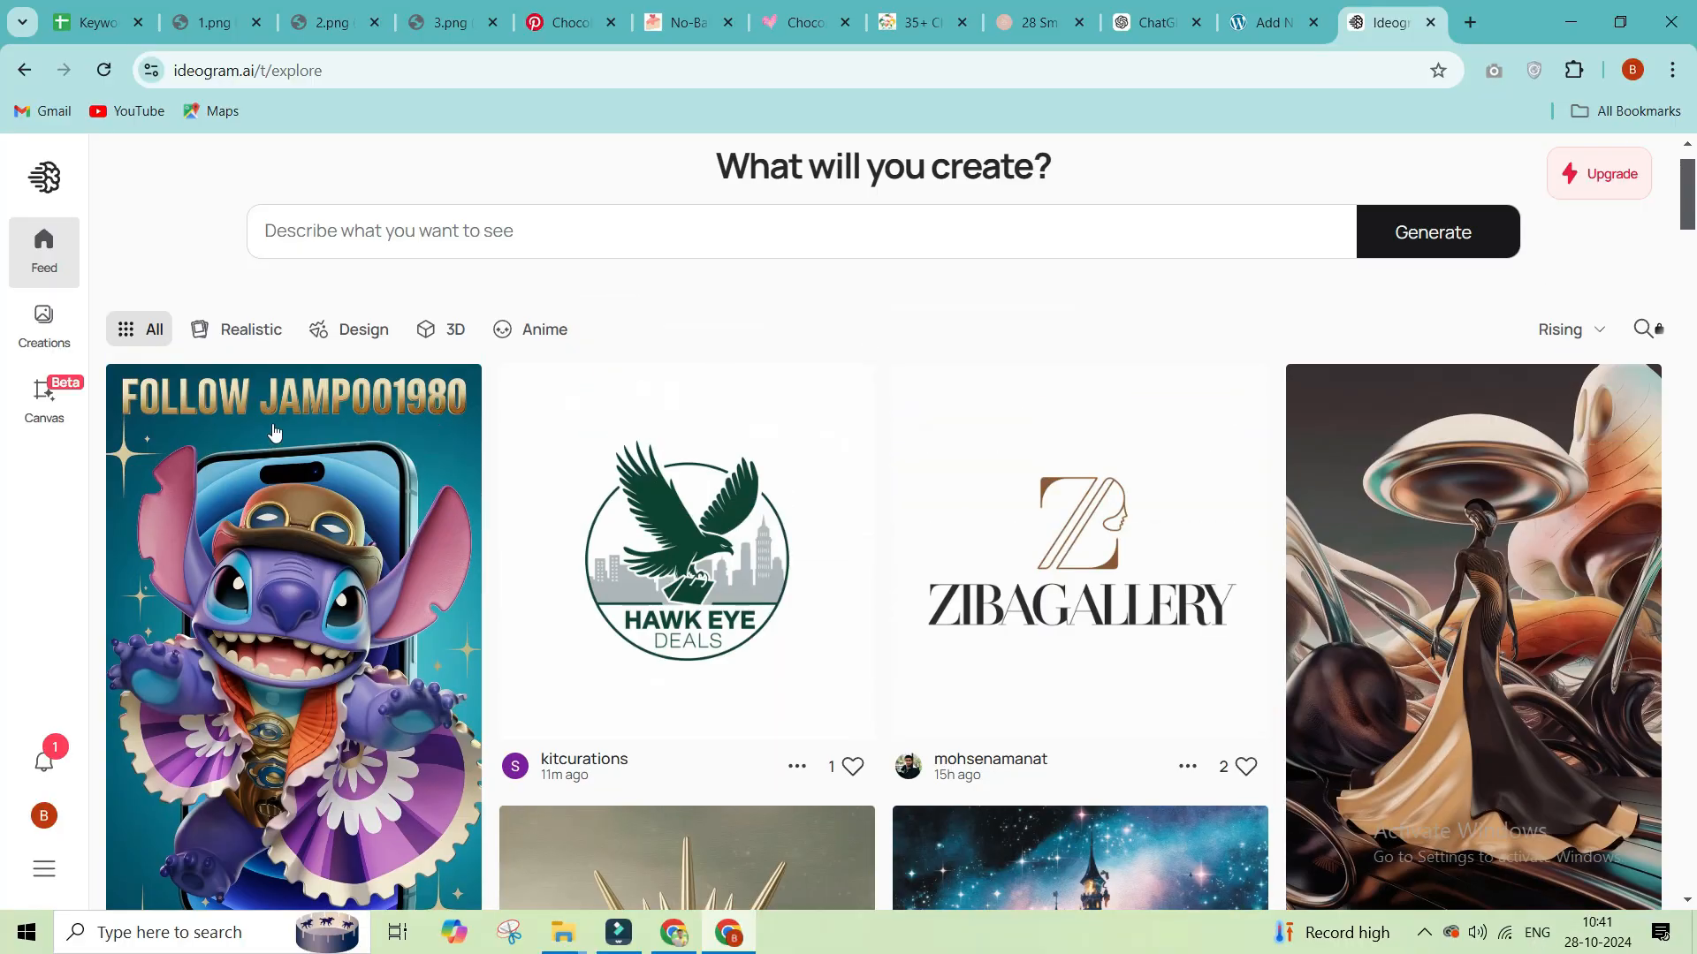
{"action": "left_click", "coordinate": [1072, 576]}
{"action": "left_click", "coordinate": [1623, 706]}
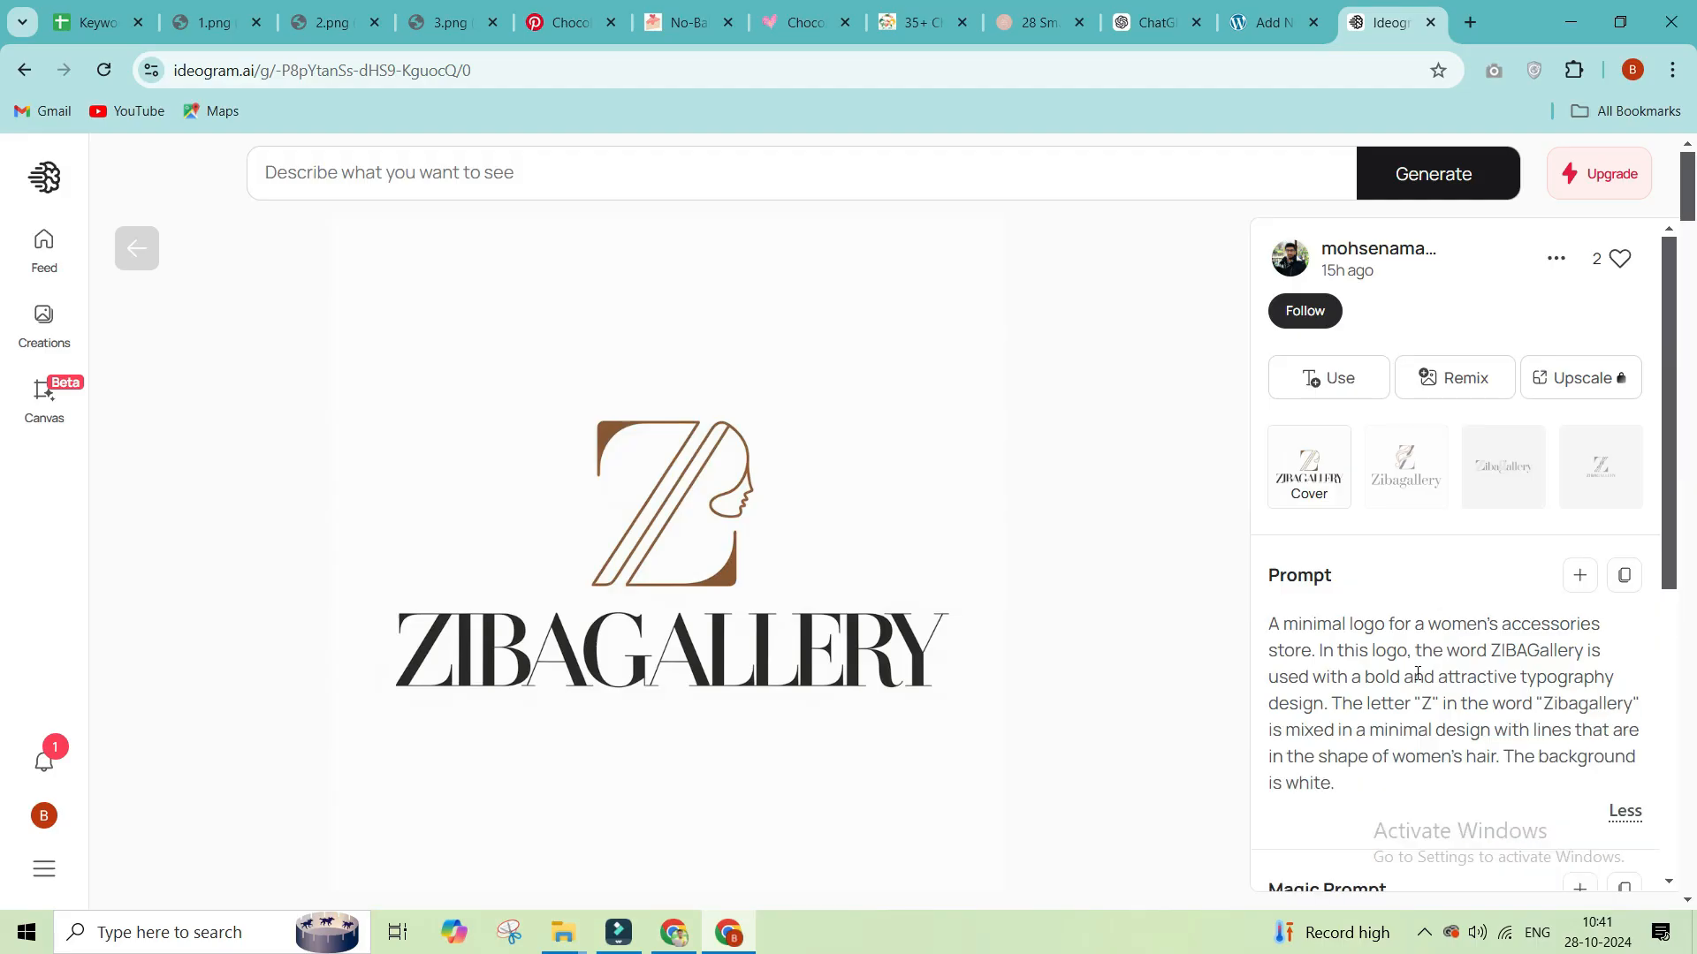
{"action": "left_click_drag", "start_coordinate": [1278, 626], "coordinate": [1376, 784]}
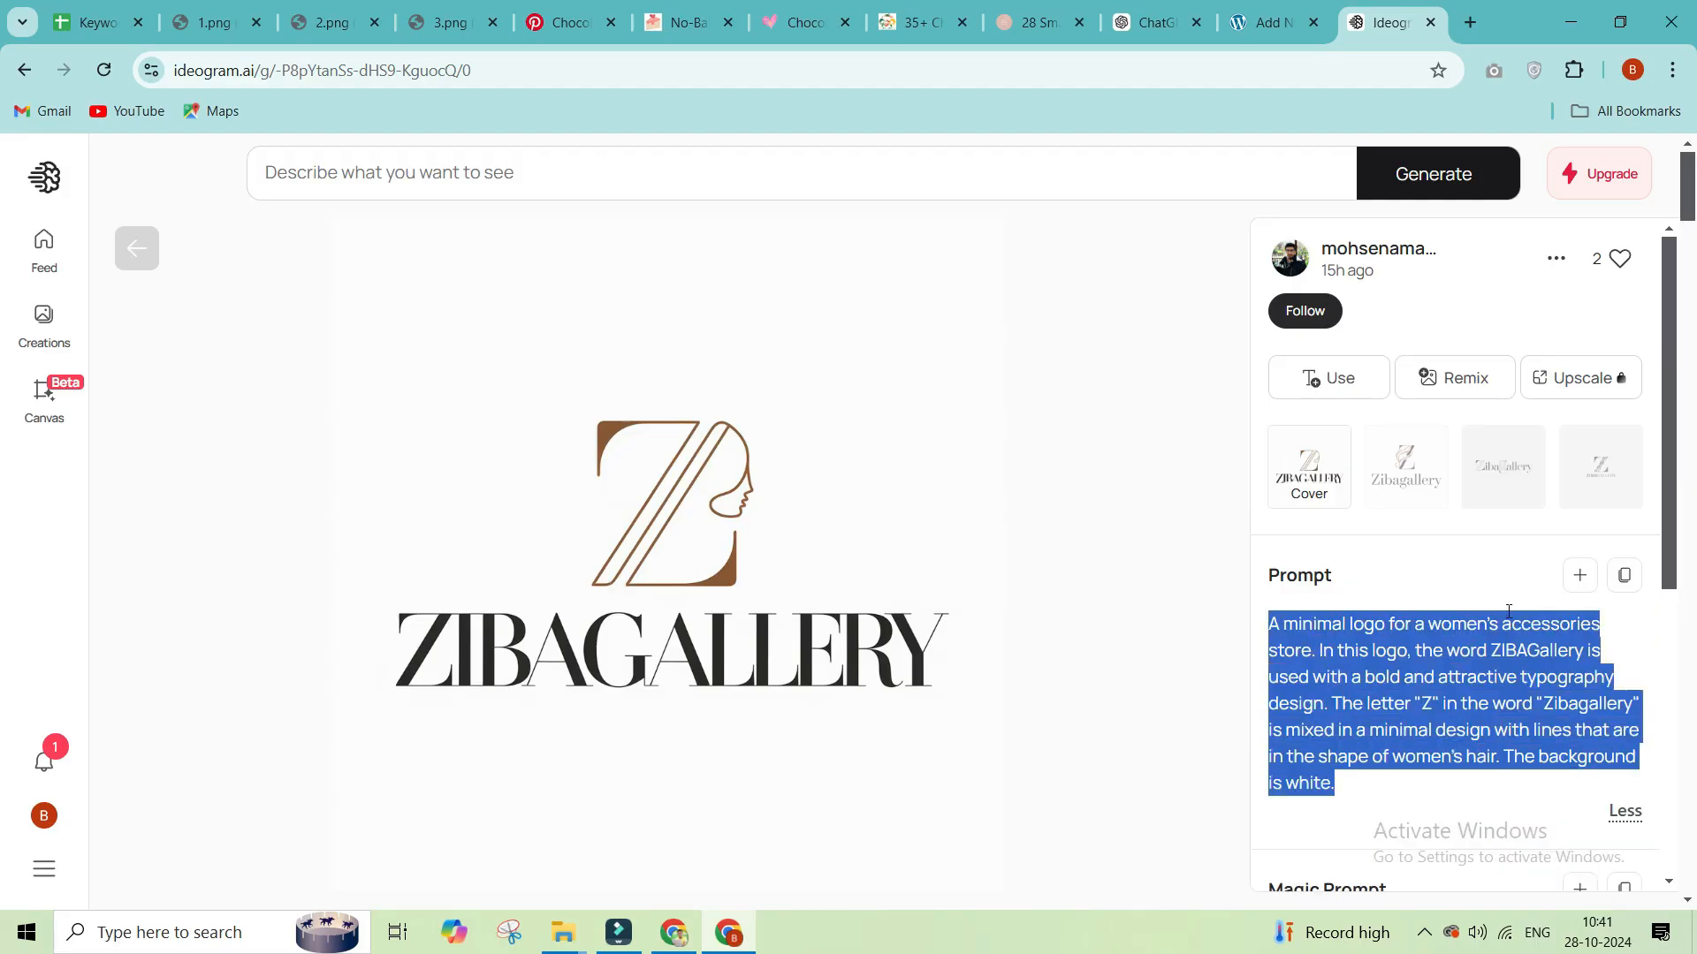
{"action": "left_click", "coordinate": [151, 263]}
{"action": "left_click_drag", "start_coordinate": [1694, 419], "coordinate": [1693, 320]}
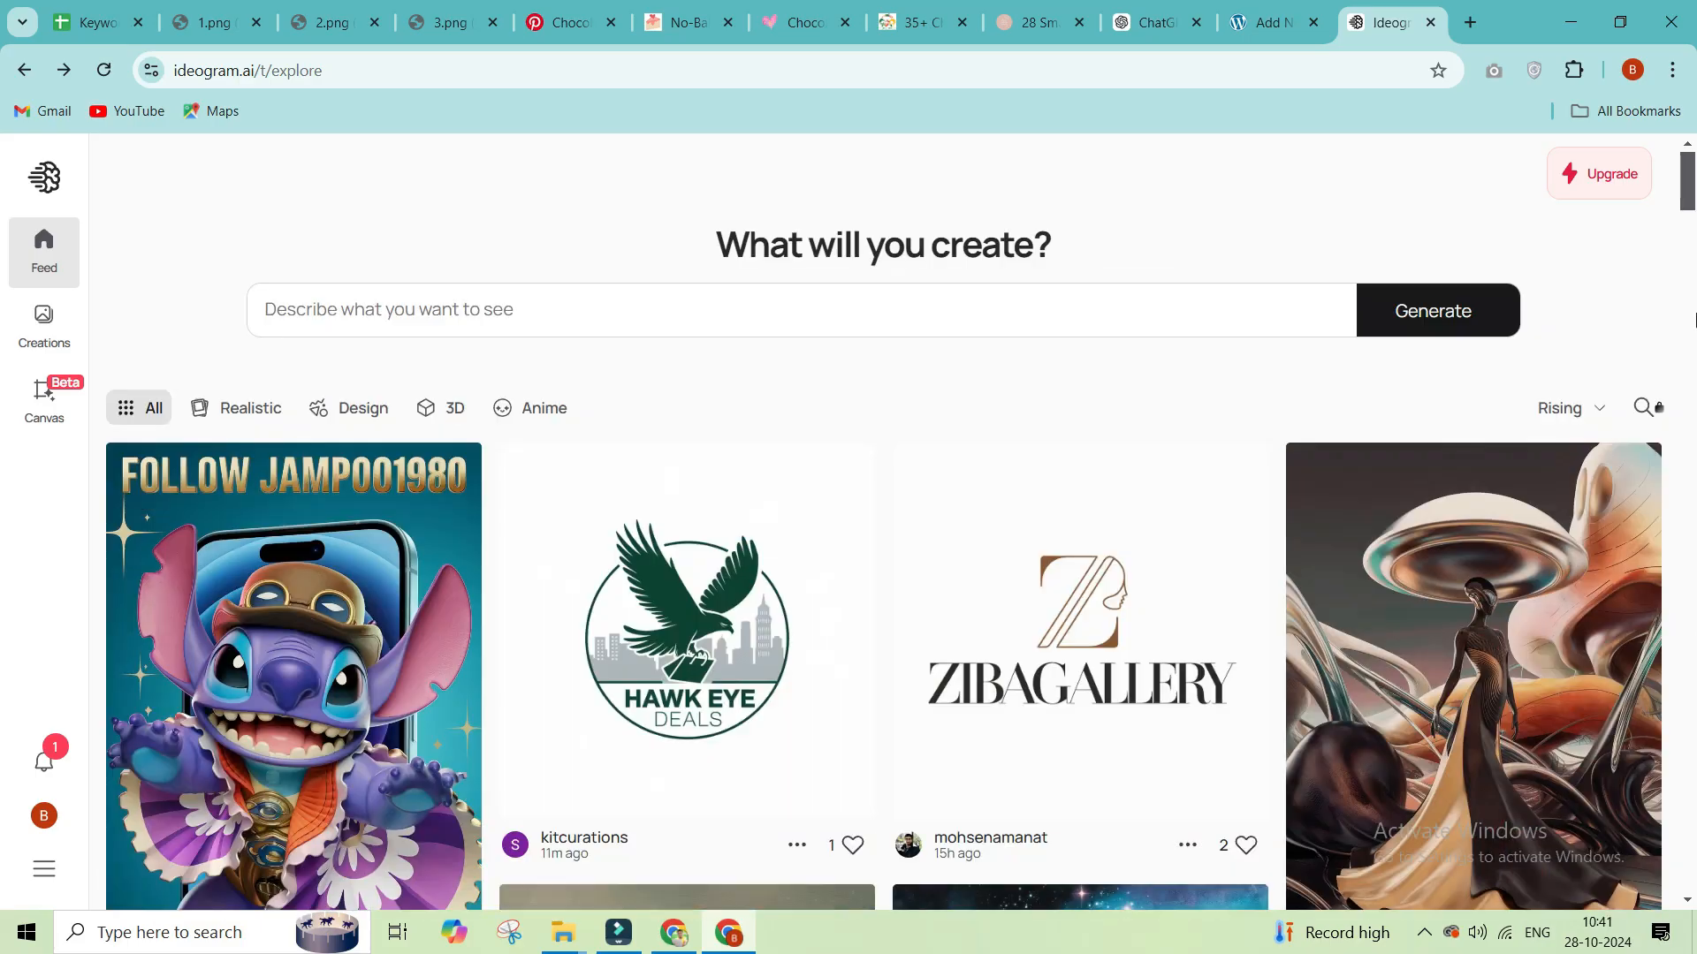
Step: Switch to the WordPress post and copy the first image prompt under "Elegant Christmas Tree", without its quotation marks
{"action": "left_click", "coordinate": [1273, 9]}
{"action": "scroll", "coordinate": [435, 568], "scroll_direction": "down", "scroll_amount": 1}
{"action": "double_click", "coordinate": [328, 424]}
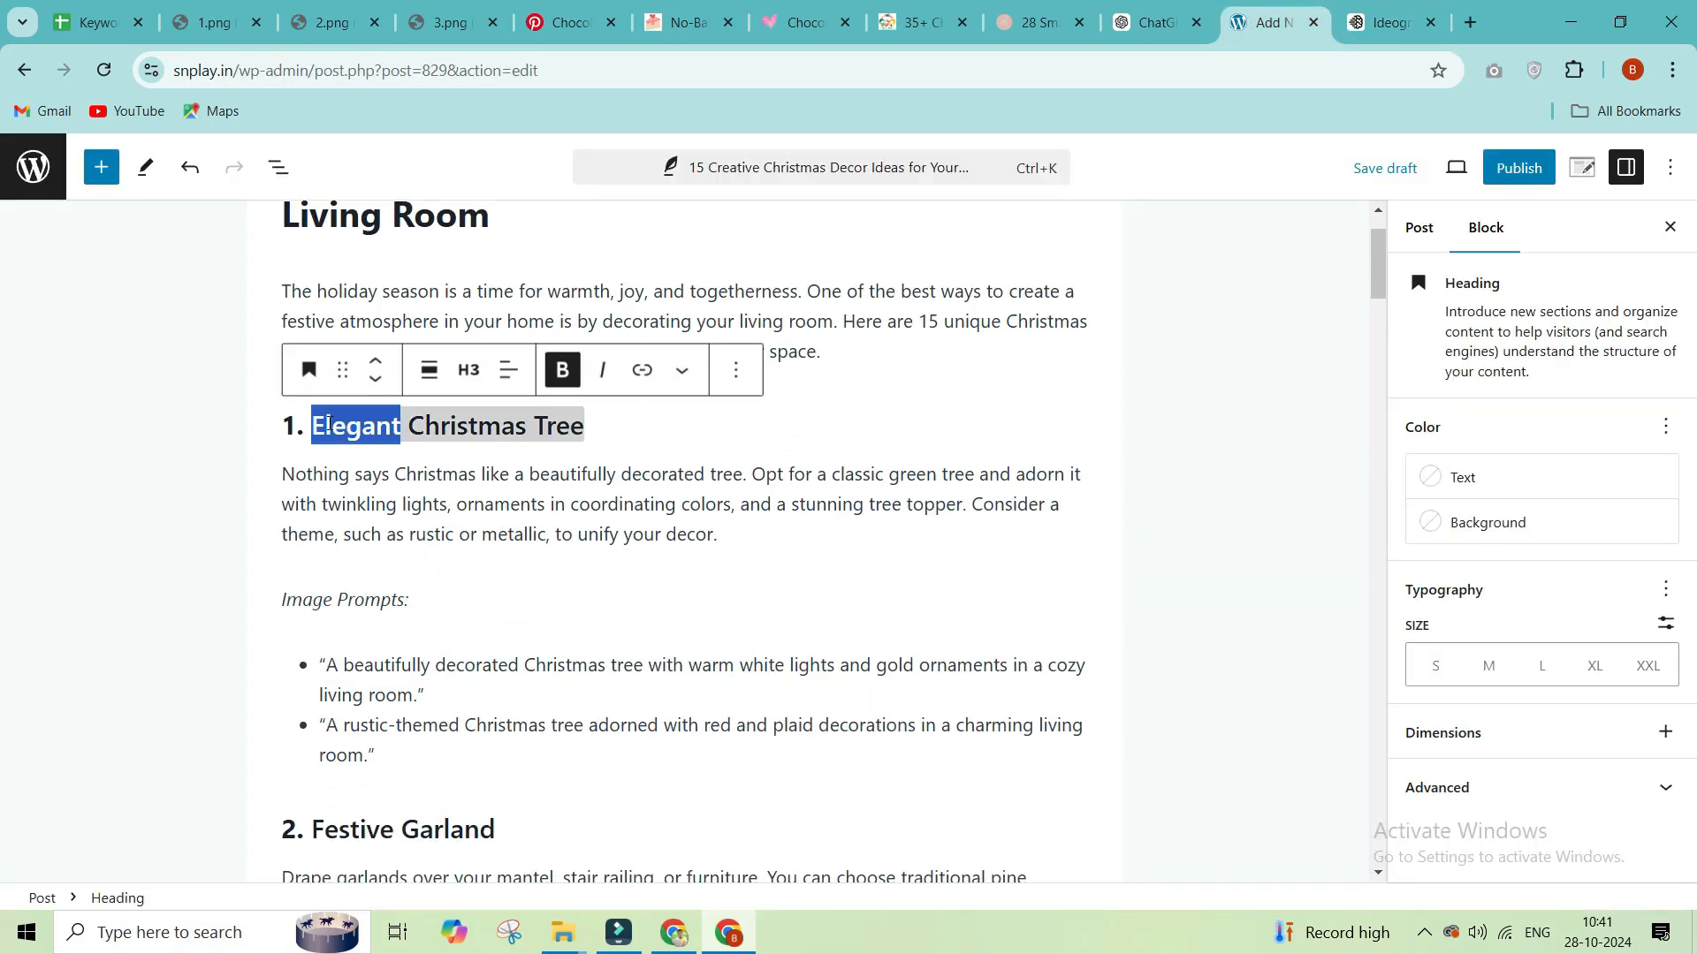
{"action": "left_click_drag", "start_coordinate": [347, 425], "coordinate": [594, 427]}
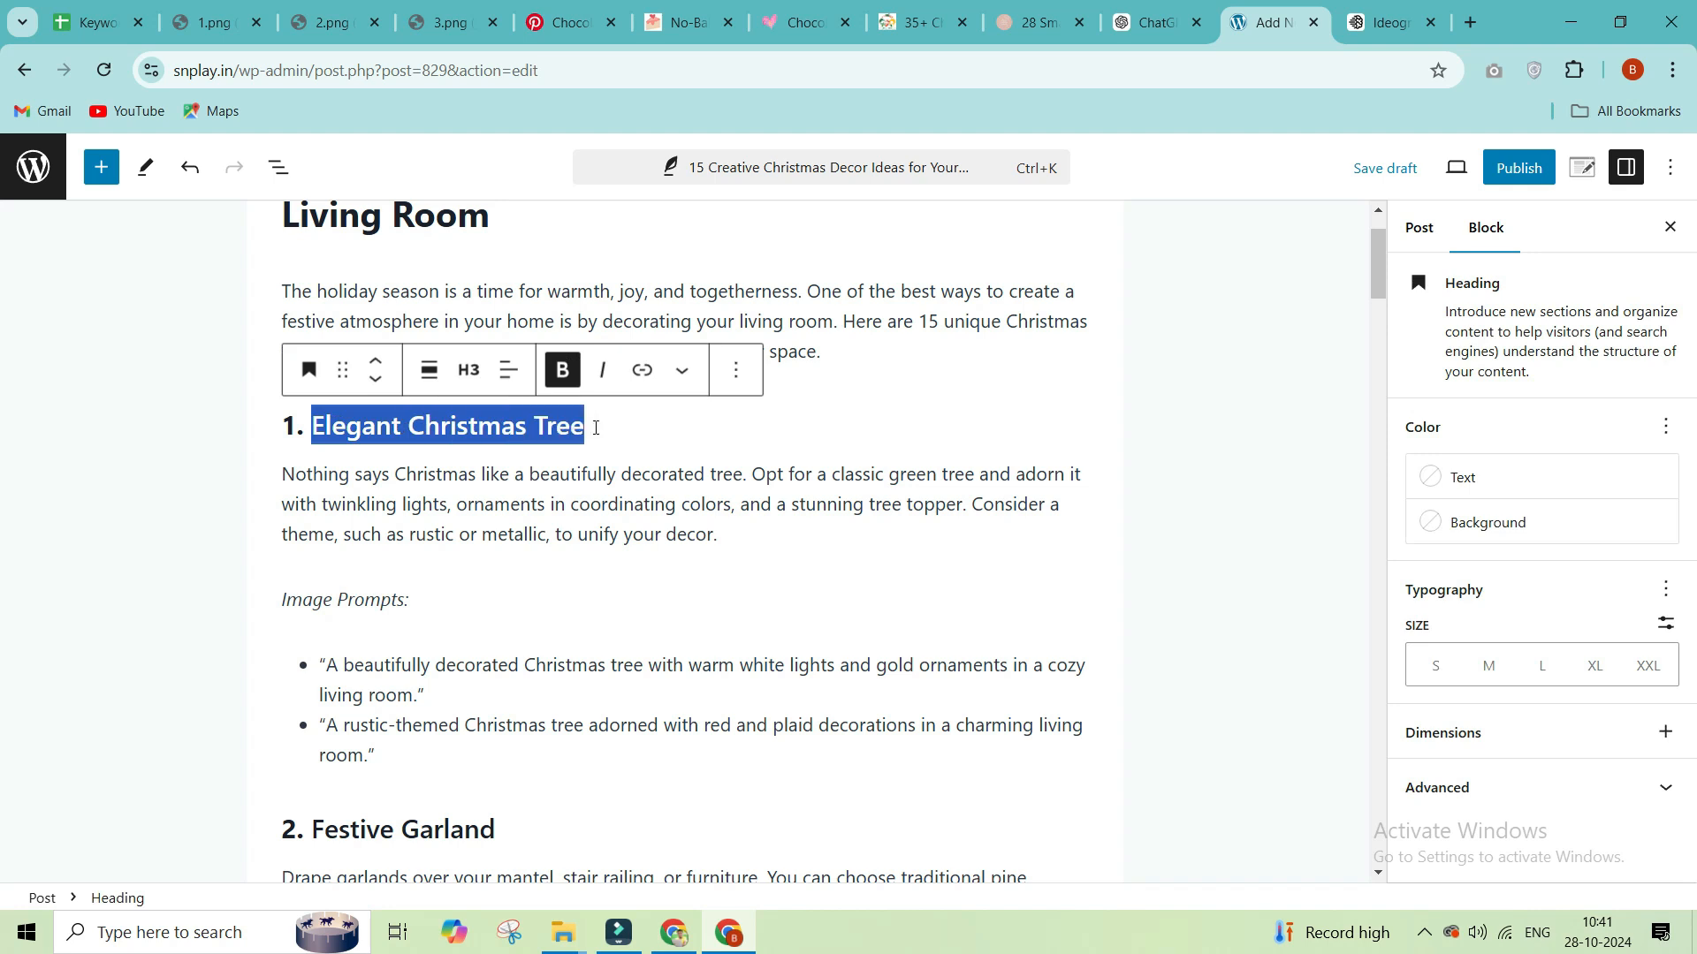
{"action": "left_click_drag", "start_coordinate": [326, 665], "coordinate": [413, 697]}
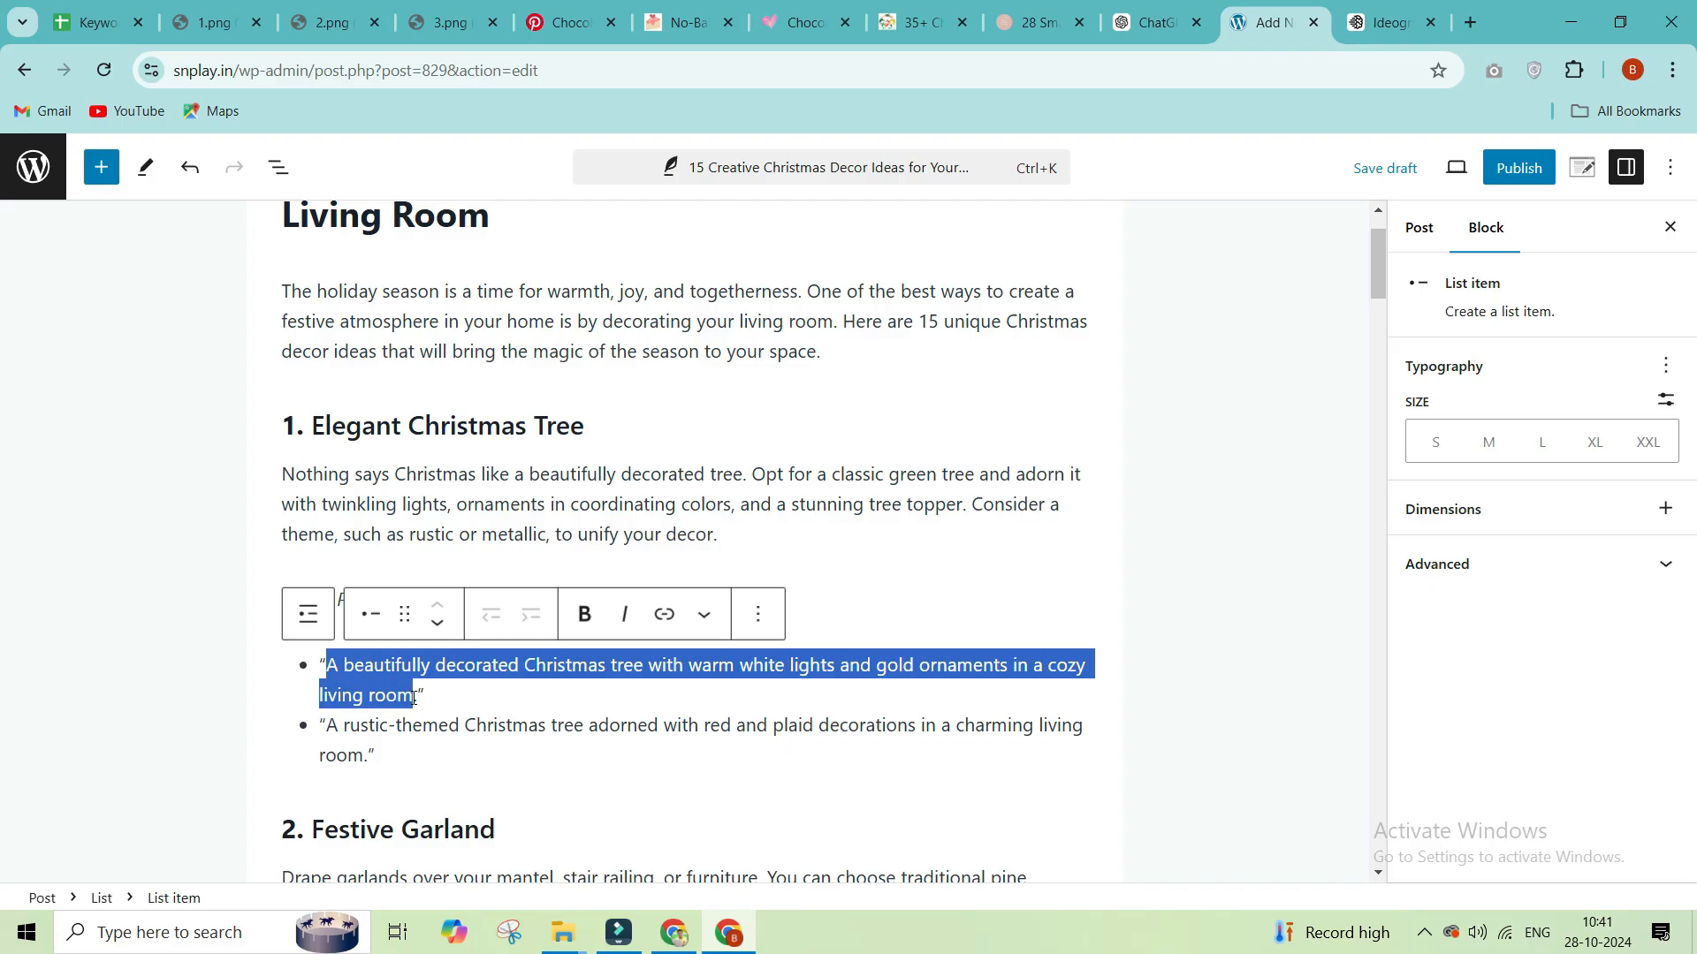
Step: Switch to Ideogram, paste the copied Christmas tree prompt, set the aspect ratio to 9:16, and generate the images
{"action": "left_click", "coordinate": [1392, 19]}
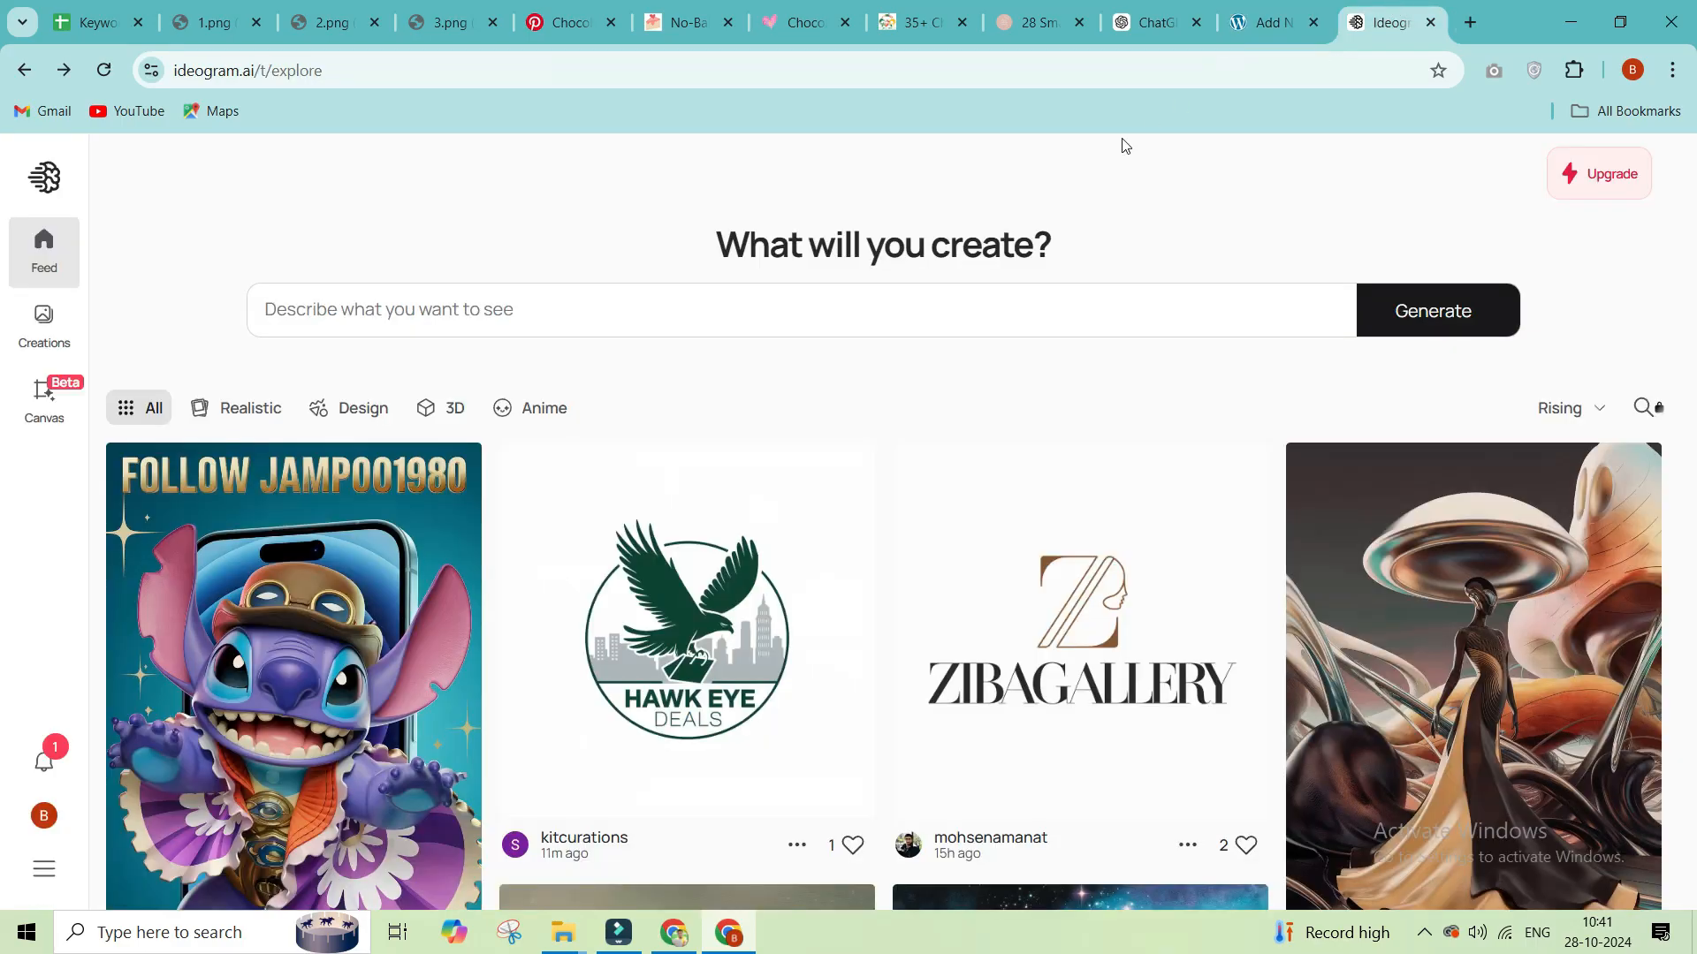
{"action": "left_click", "coordinate": [409, 329]}
{"action": "key", "text": "ctrl+v"}
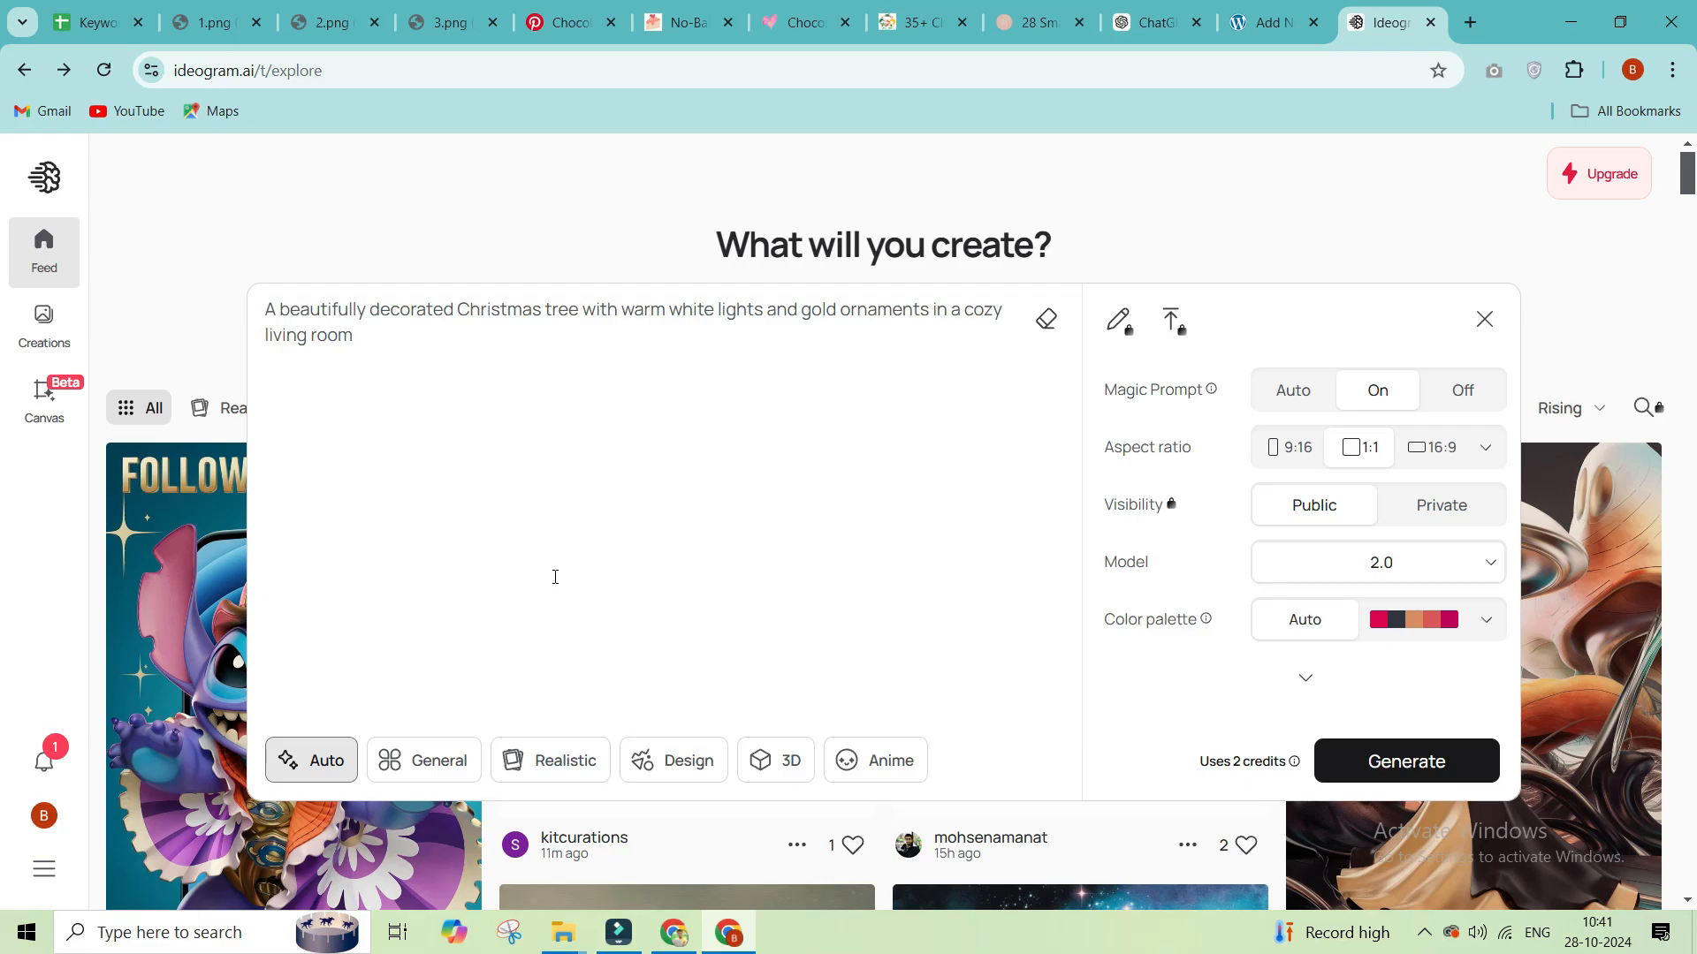
{"action": "left_click", "coordinate": [1286, 450]}
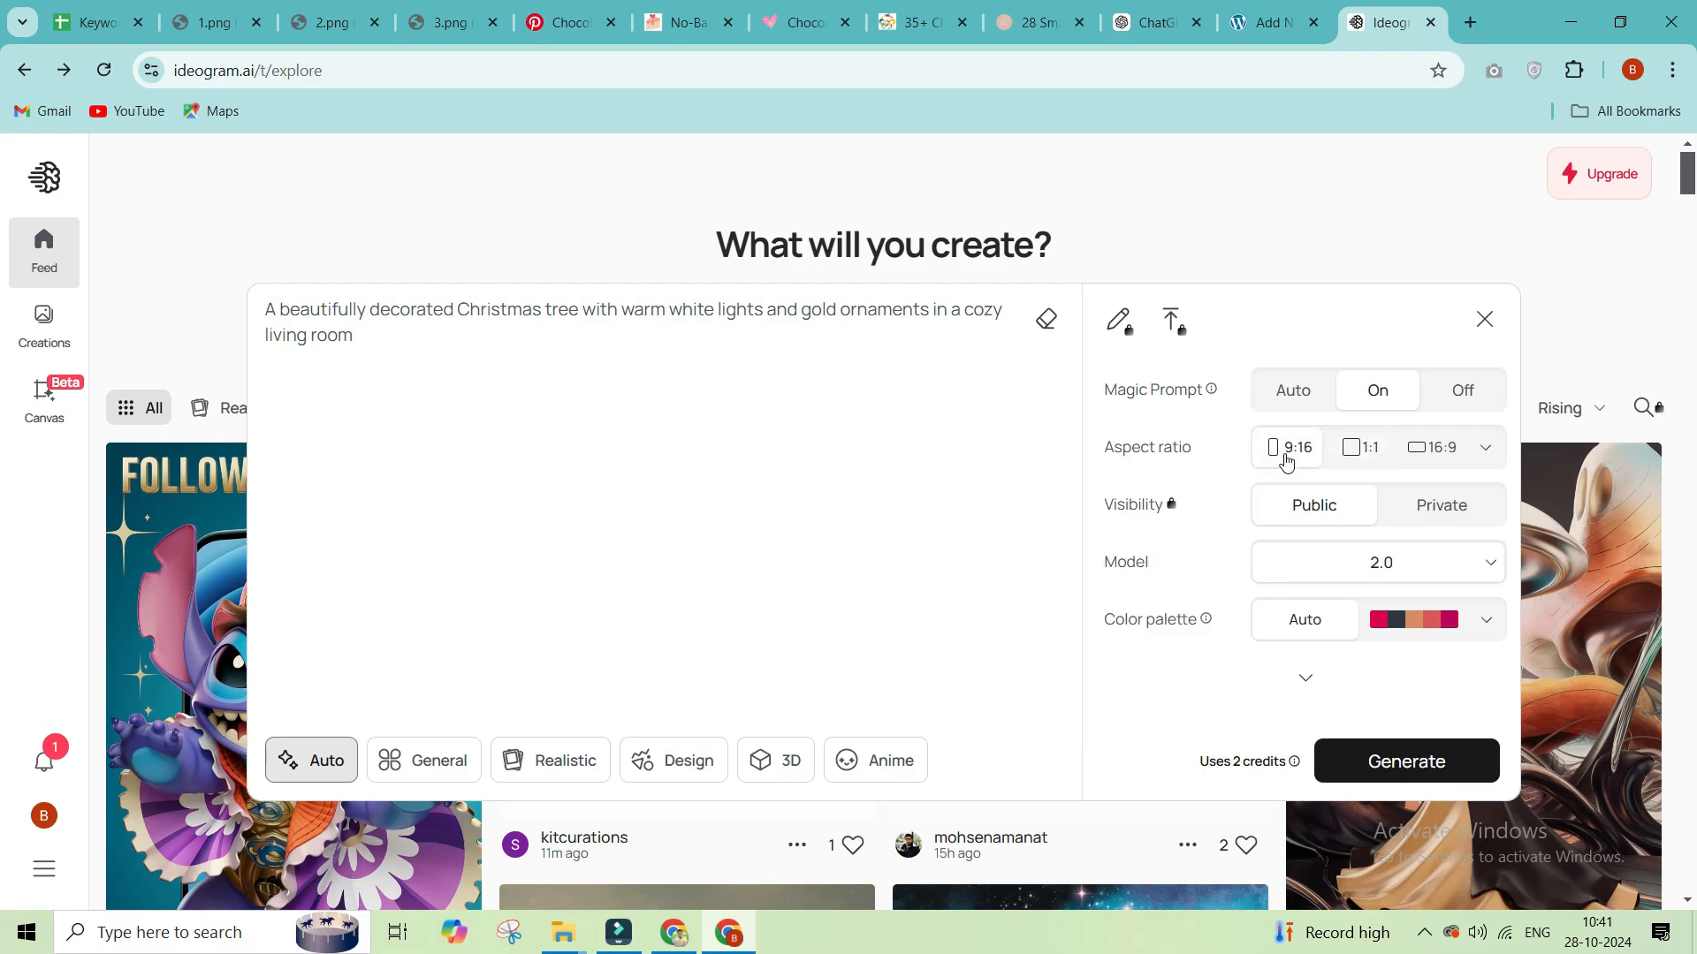
{"action": "left_click", "coordinate": [1406, 760]}
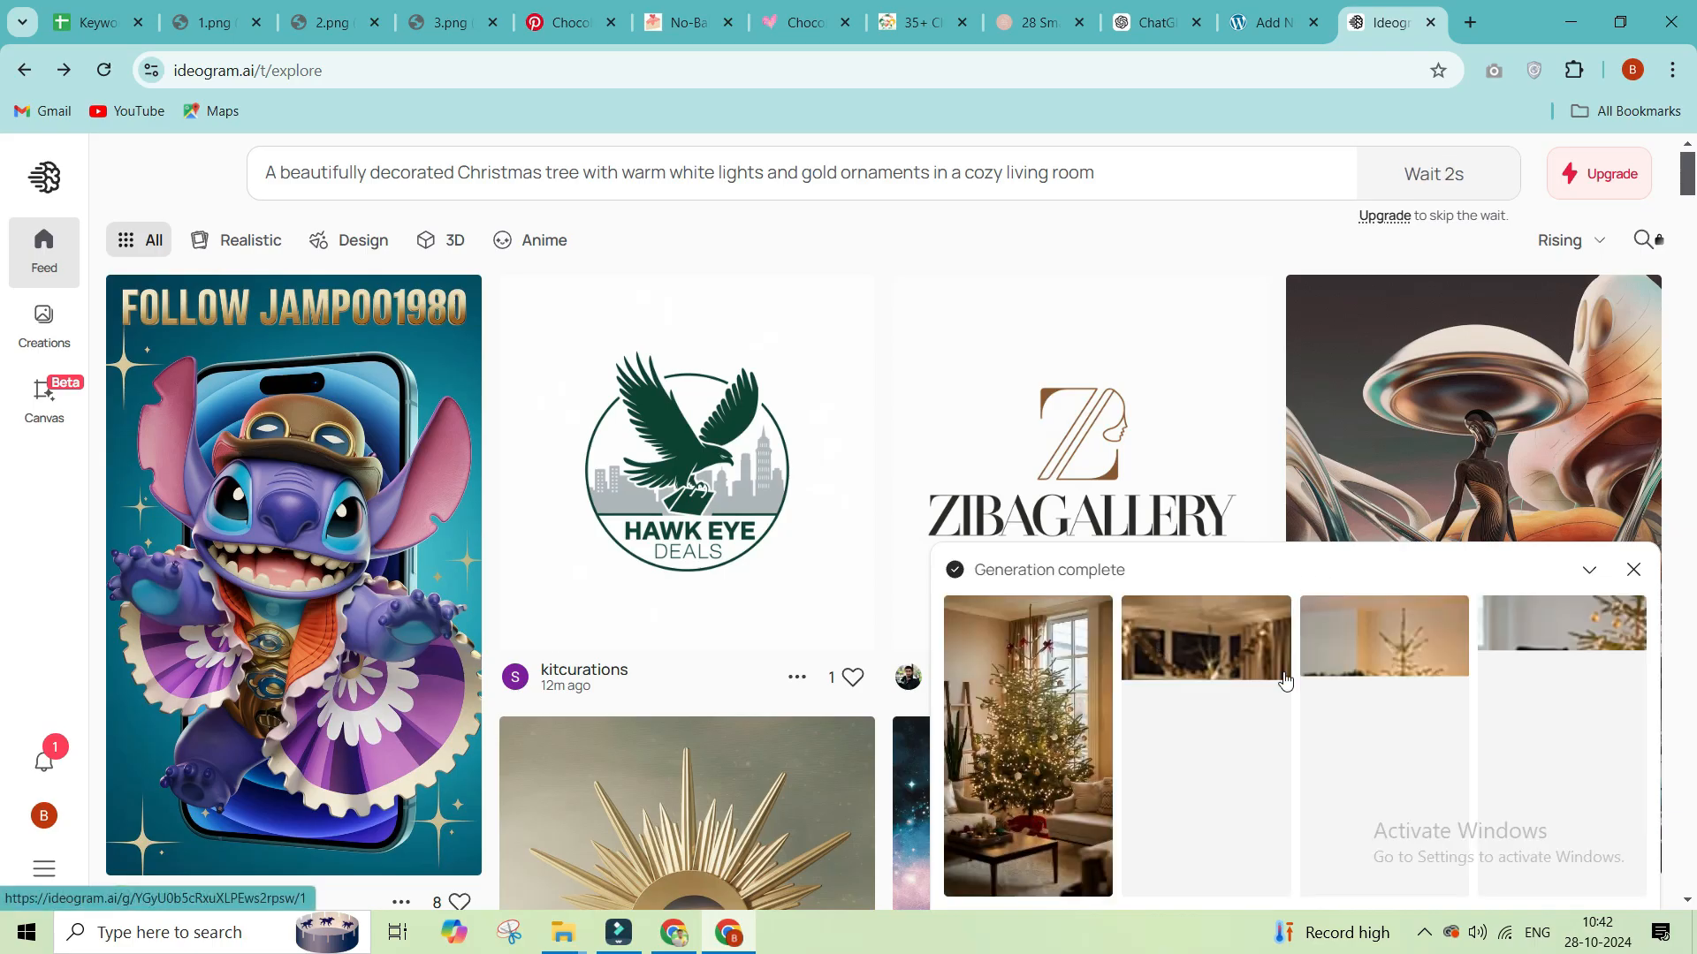
Step: Open the generated Christmas tree images and compare the four variants, returning to the third one with the fireplace
{"action": "left_click", "coordinate": [1065, 698]}
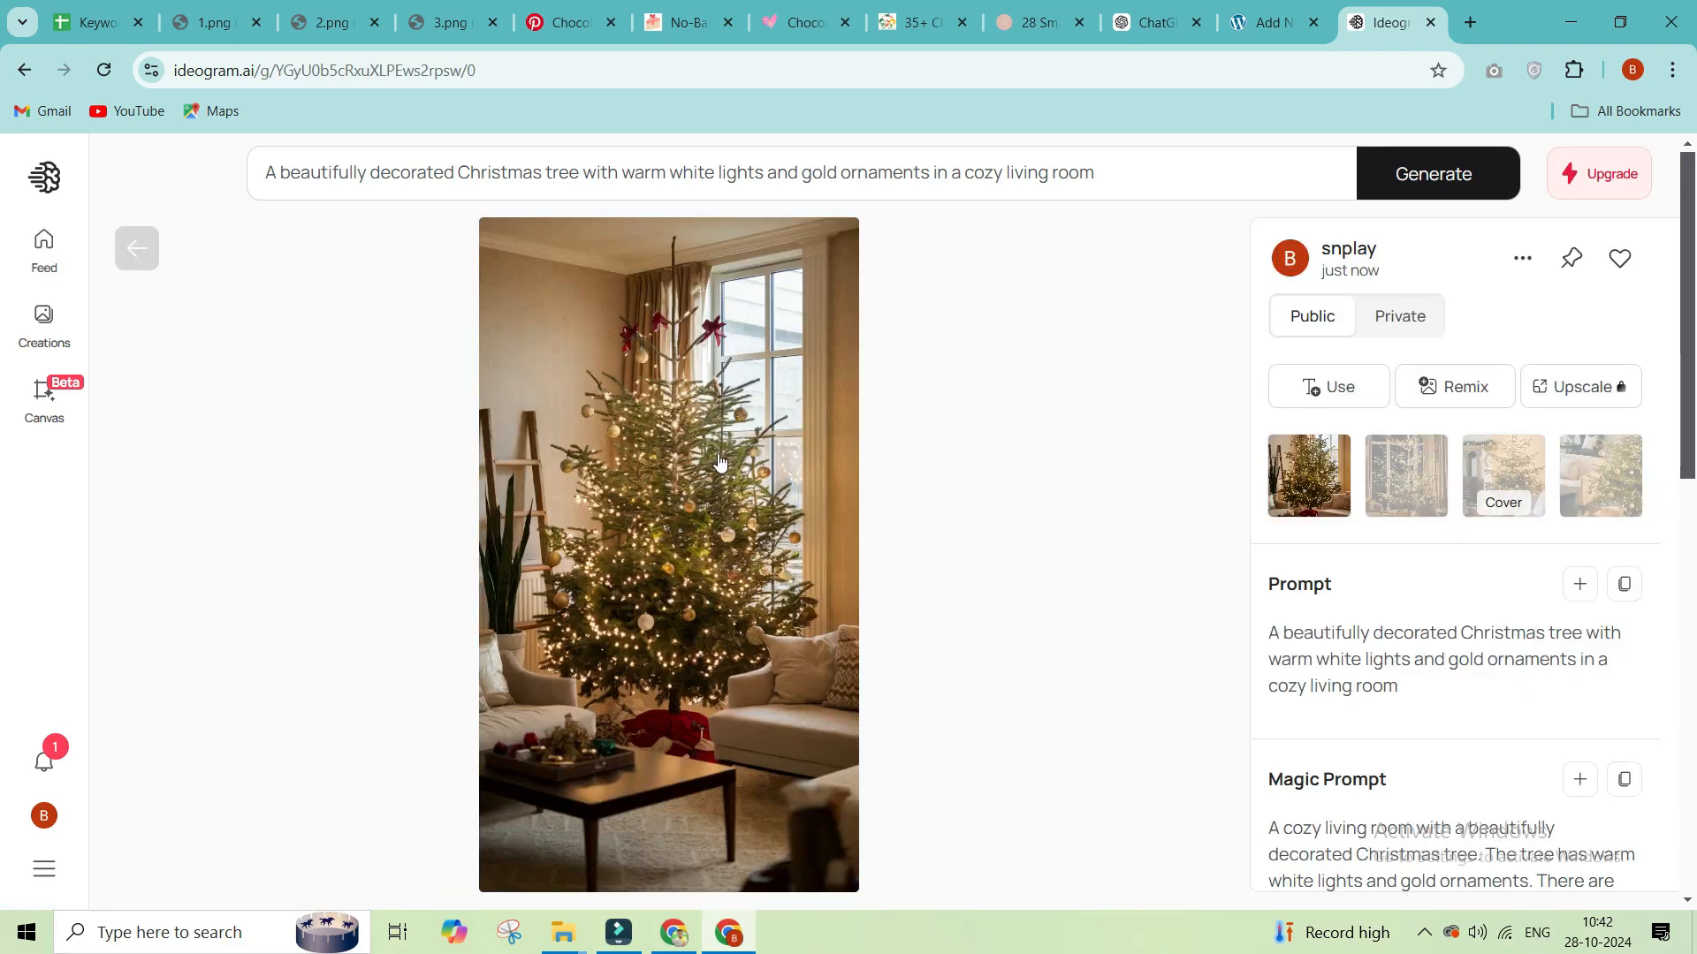
{"action": "left_click", "coordinate": [1399, 481]}
{"action": "left_click", "coordinate": [1501, 484]}
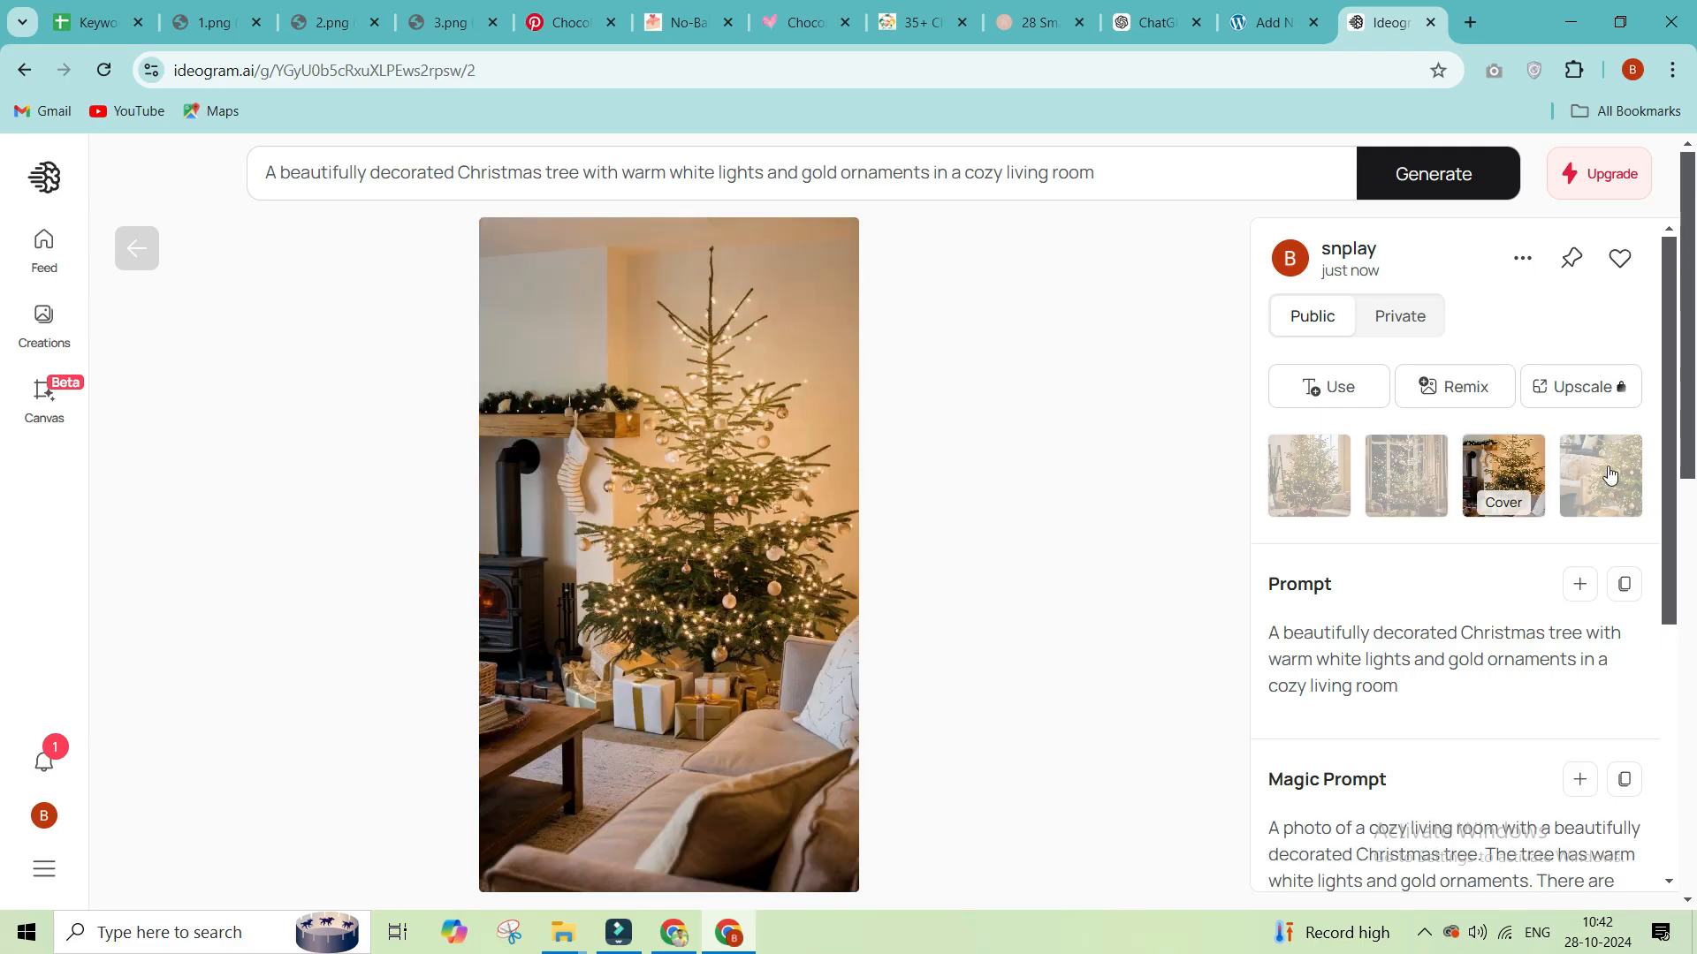
{"action": "left_click", "coordinate": [1606, 478]}
{"action": "left_click", "coordinate": [1530, 463]}
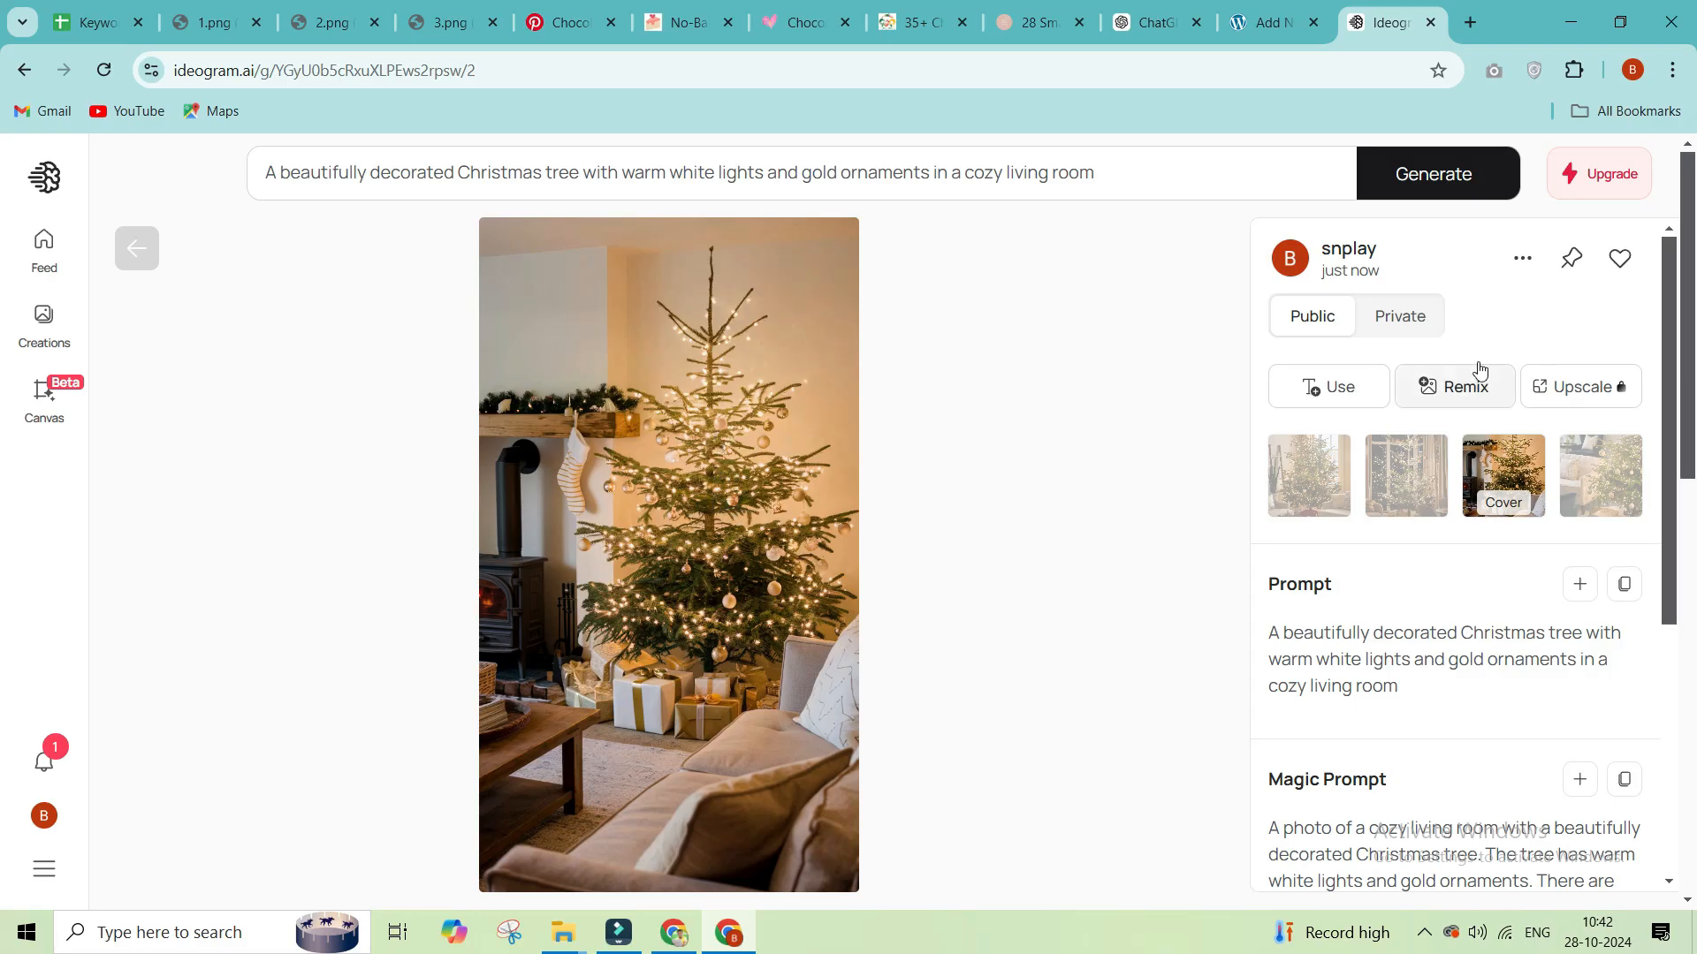
Step: Download the third Christmas tree image as a JPEG at 70% quality
{"action": "left_click", "coordinate": [1522, 258]}
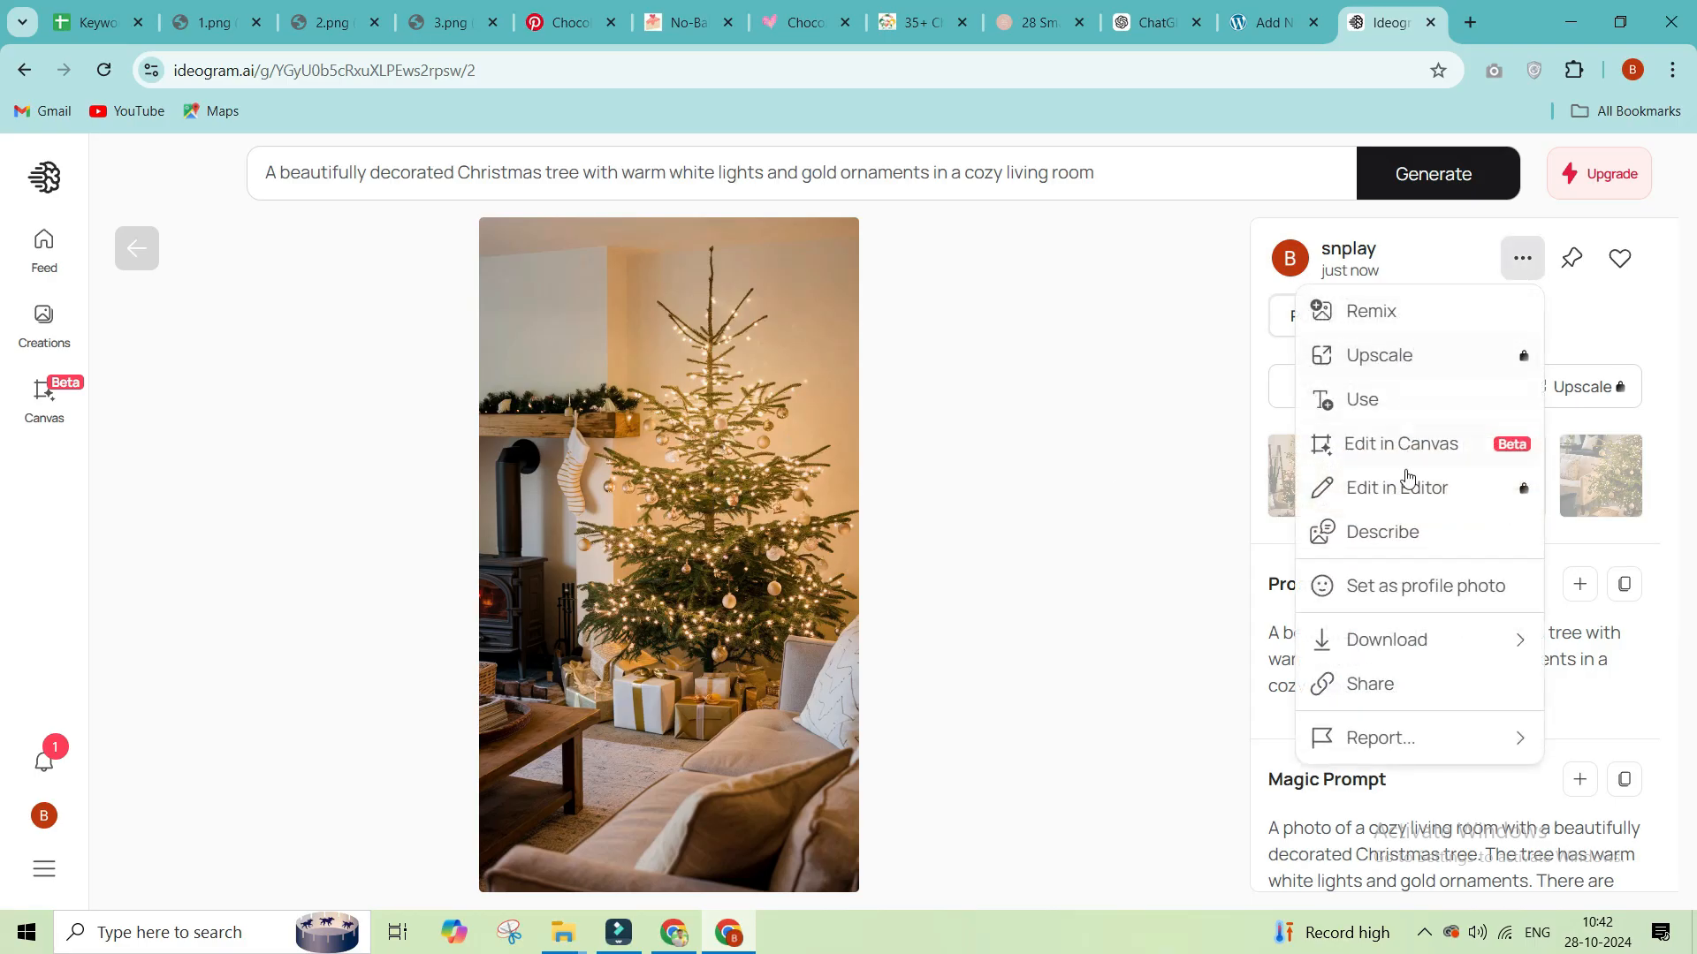
{"action": "mouse_move", "coordinate": [1406, 635]}
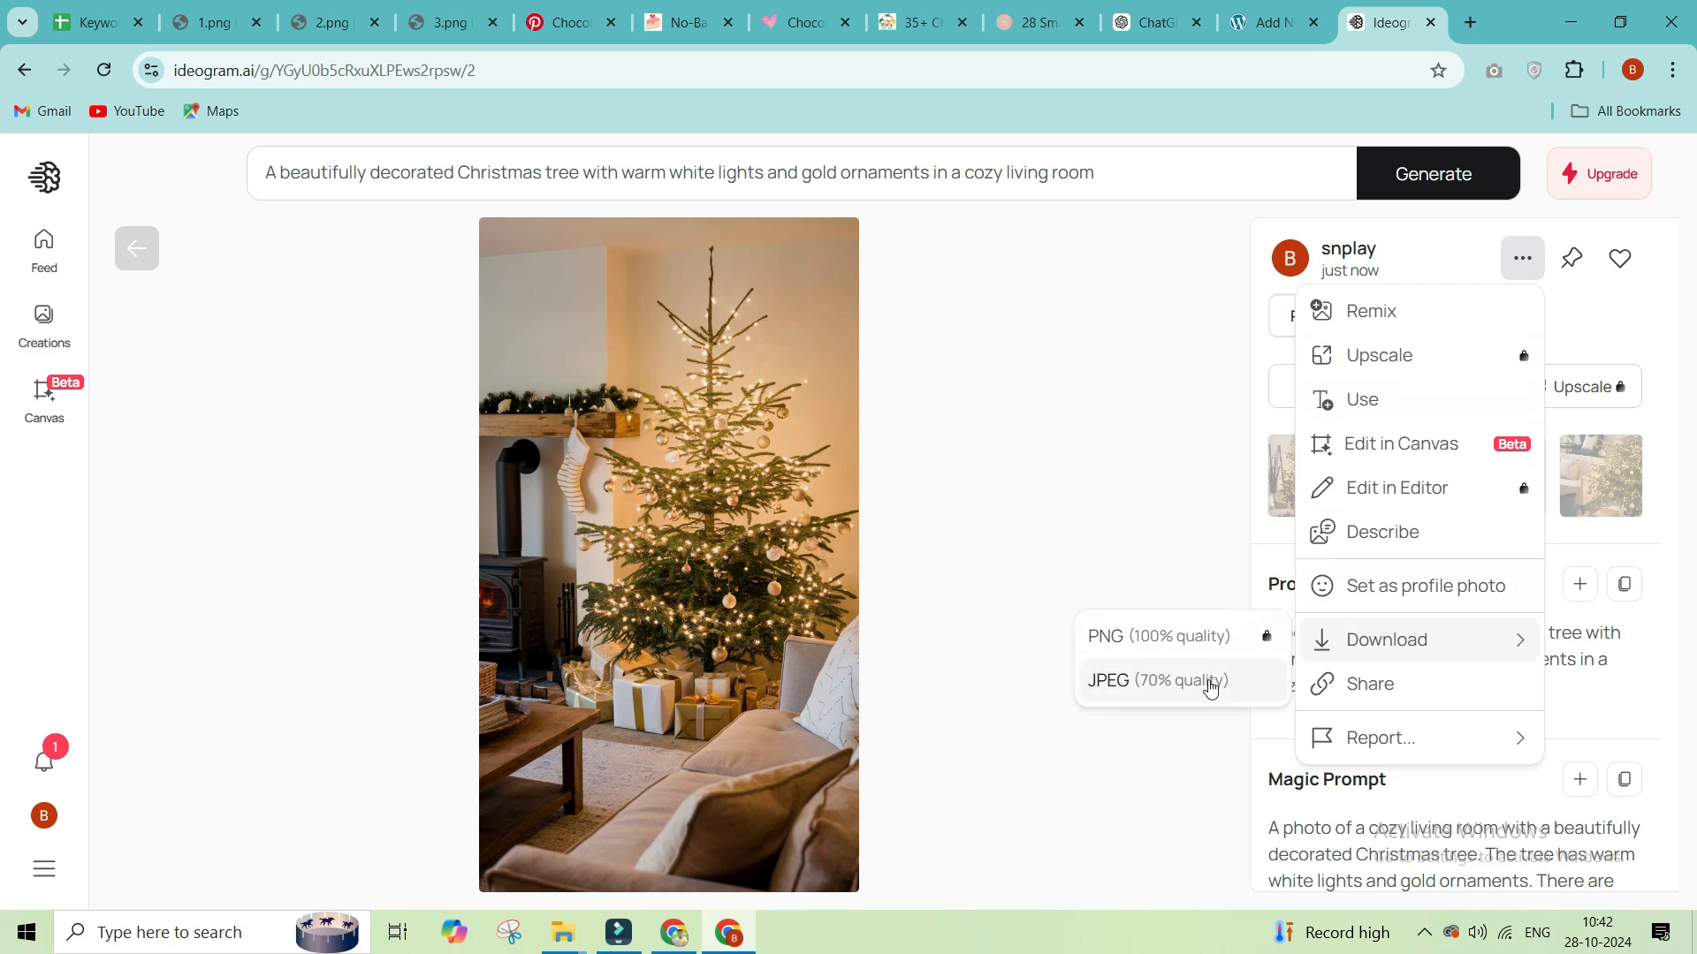
{"action": "left_click", "coordinate": [1206, 683]}
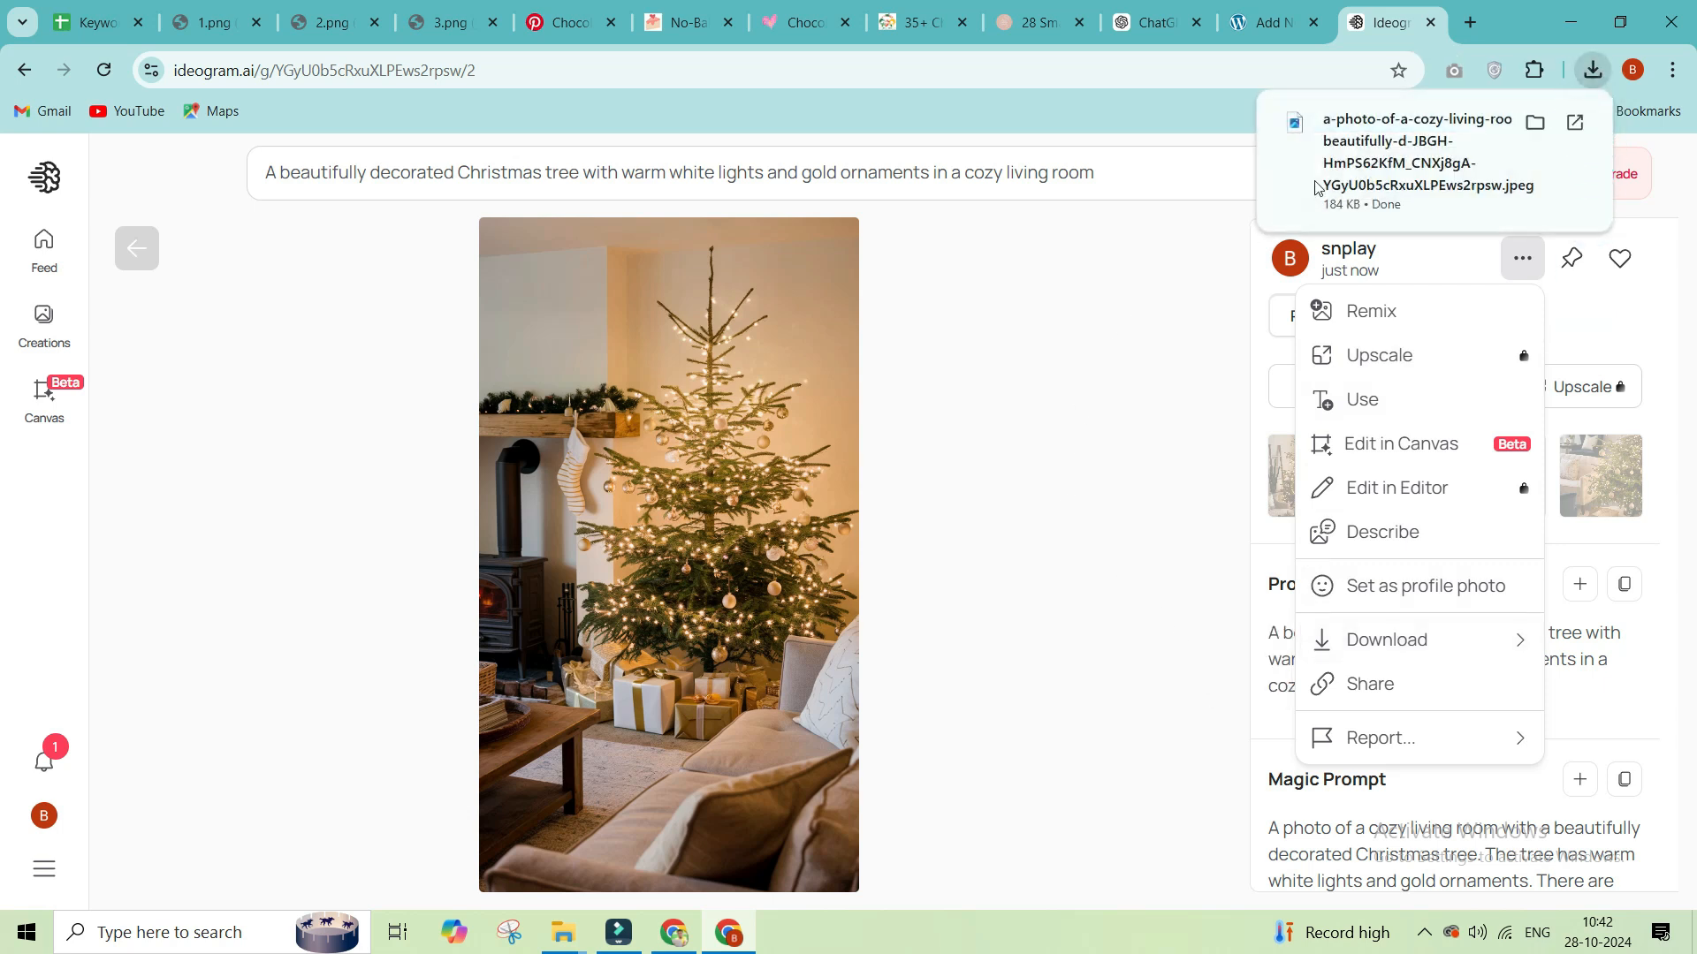
Step: Switch to WordPress, delete the image prompts and their label under "Elegant Christmas Tree", and leave an empty paragraph there
{"action": "left_click", "coordinate": [1212, 26]}
{"action": "left_click", "coordinate": [1236, 22]}
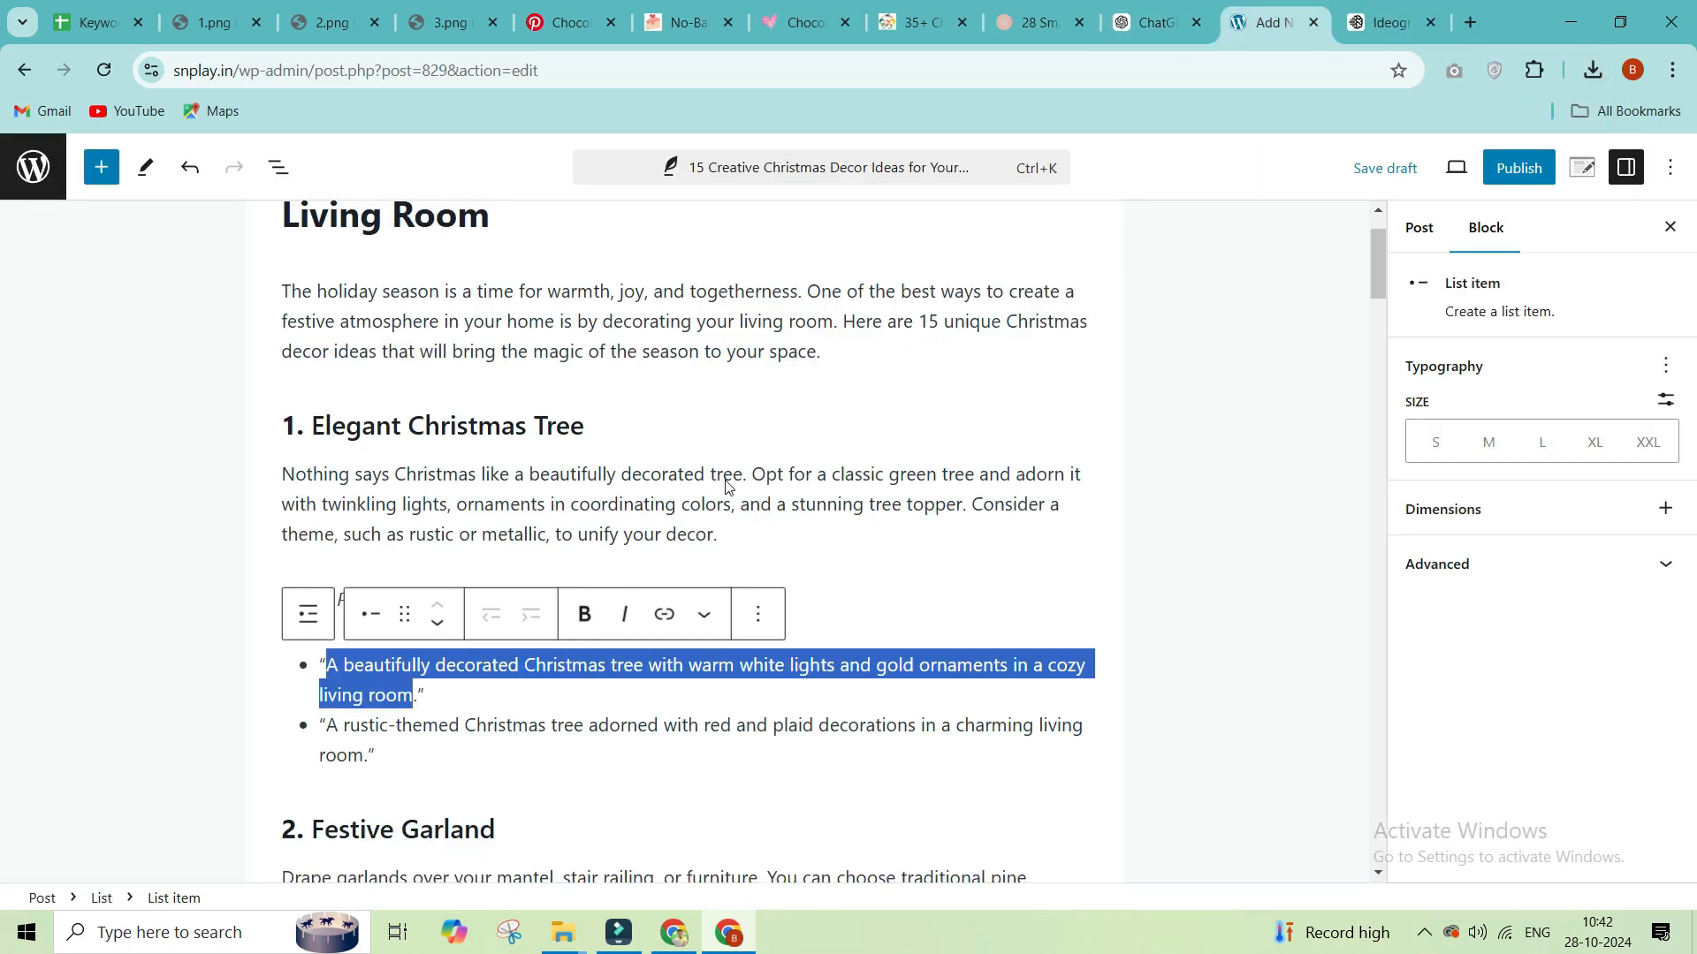
{"action": "triple_click", "coordinate": [389, 721]}
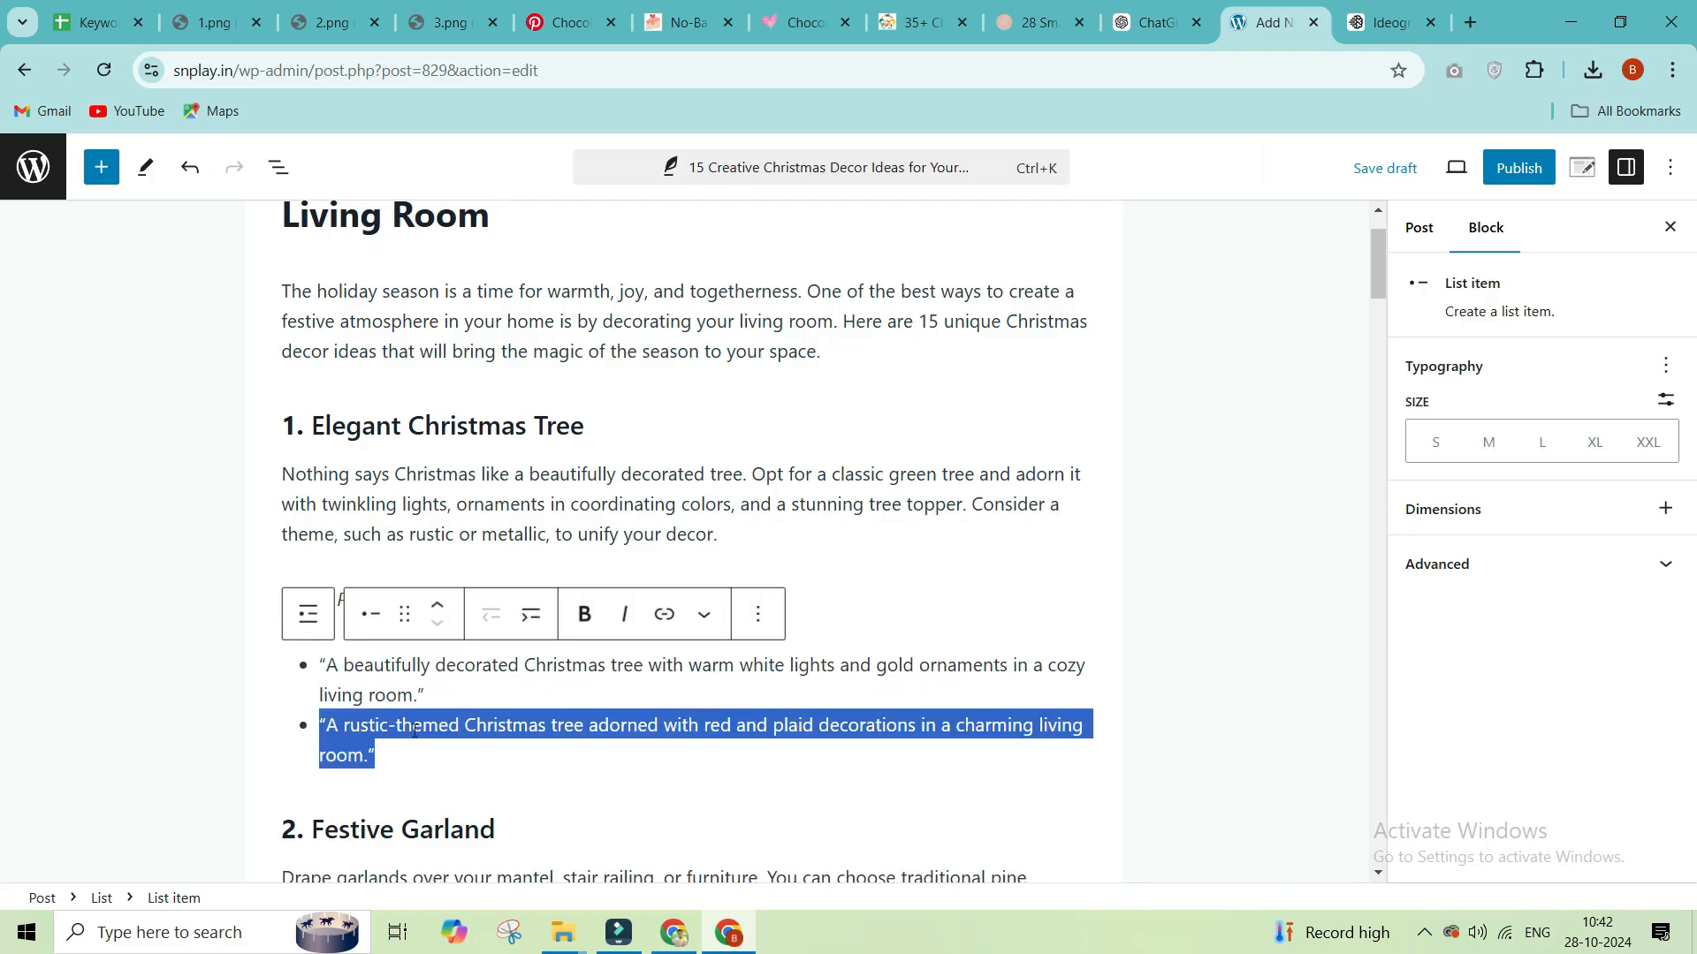
{"action": "key", "text": "BackSpace"}
{"action": "triple_click", "coordinate": [378, 688]}
{"action": "key", "text": "BackSpace"}
{"action": "key", "text": "BackSpace"}
{"action": "key", "text": "BackSpace"}
{"action": "triple_click", "coordinate": [348, 665]}
{"action": "key", "text": "BackSpace"}
{"action": "key", "text": "BackSpace"}
{"action": "left_click", "coordinate": [353, 710]}
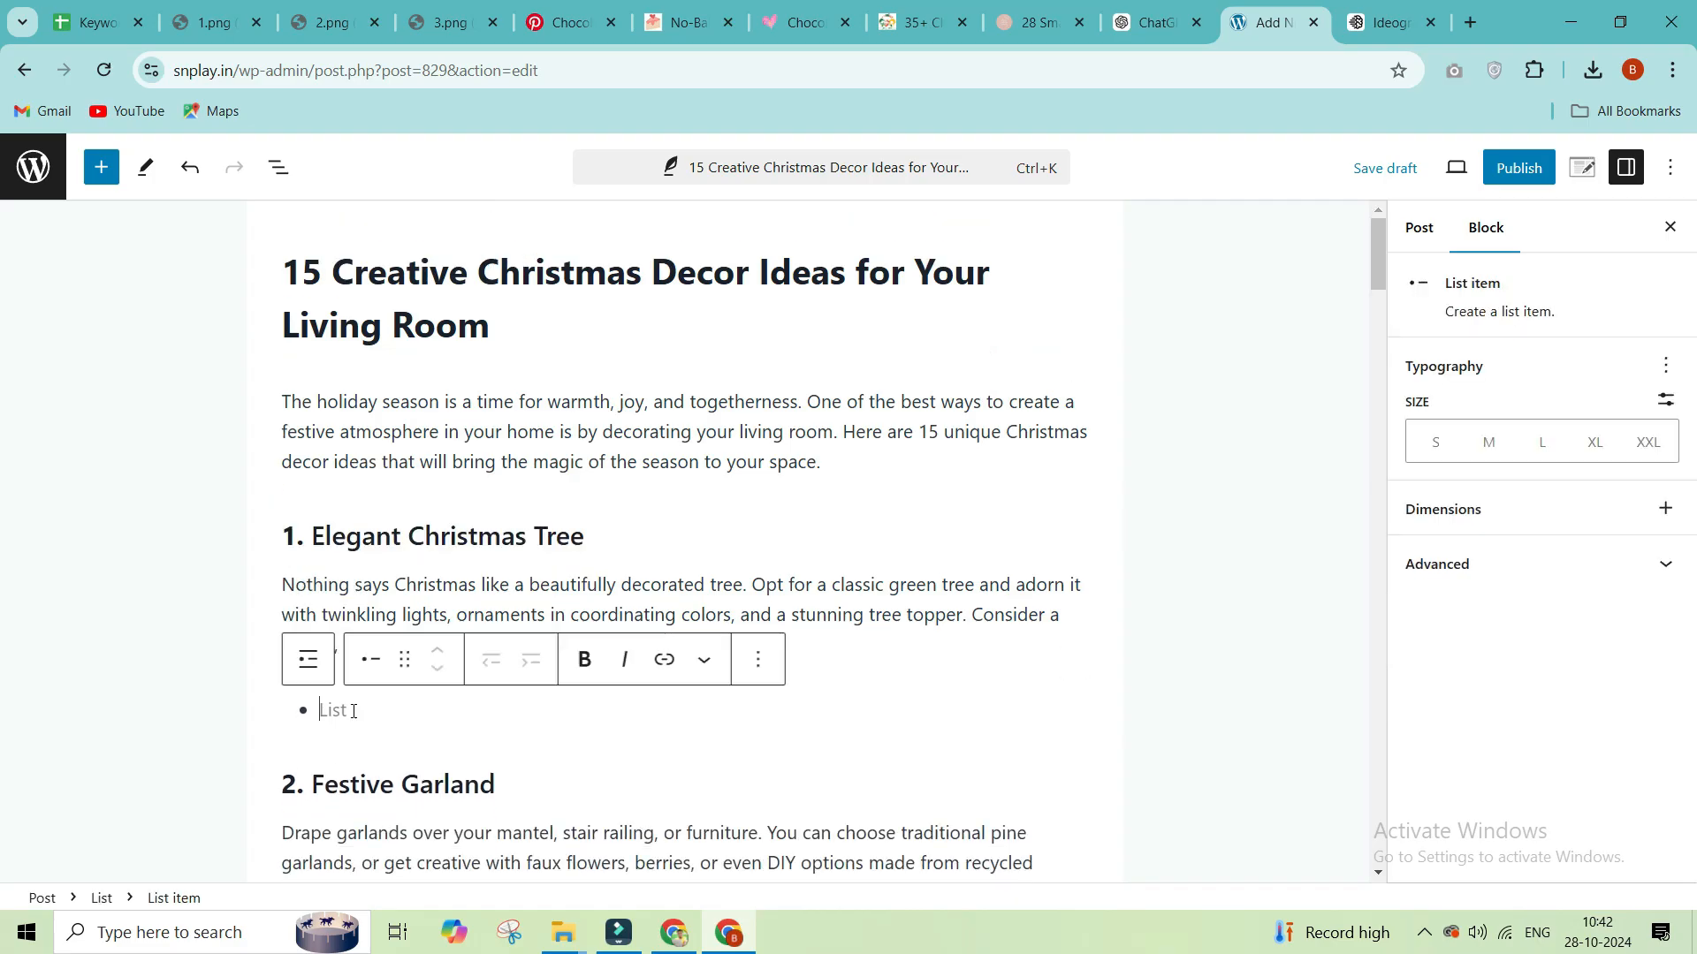
{"action": "key", "text": "BackSpace"}
{"action": "key", "text": "BackSpace"}
{"action": "key", "text": "Return"}
Step: Insert the downloaded Christmas tree JPEG into the empty paragraph under "Elegant Christmas Tree" and align it to the center
{"action": "left_click", "coordinate": [1592, 70]}
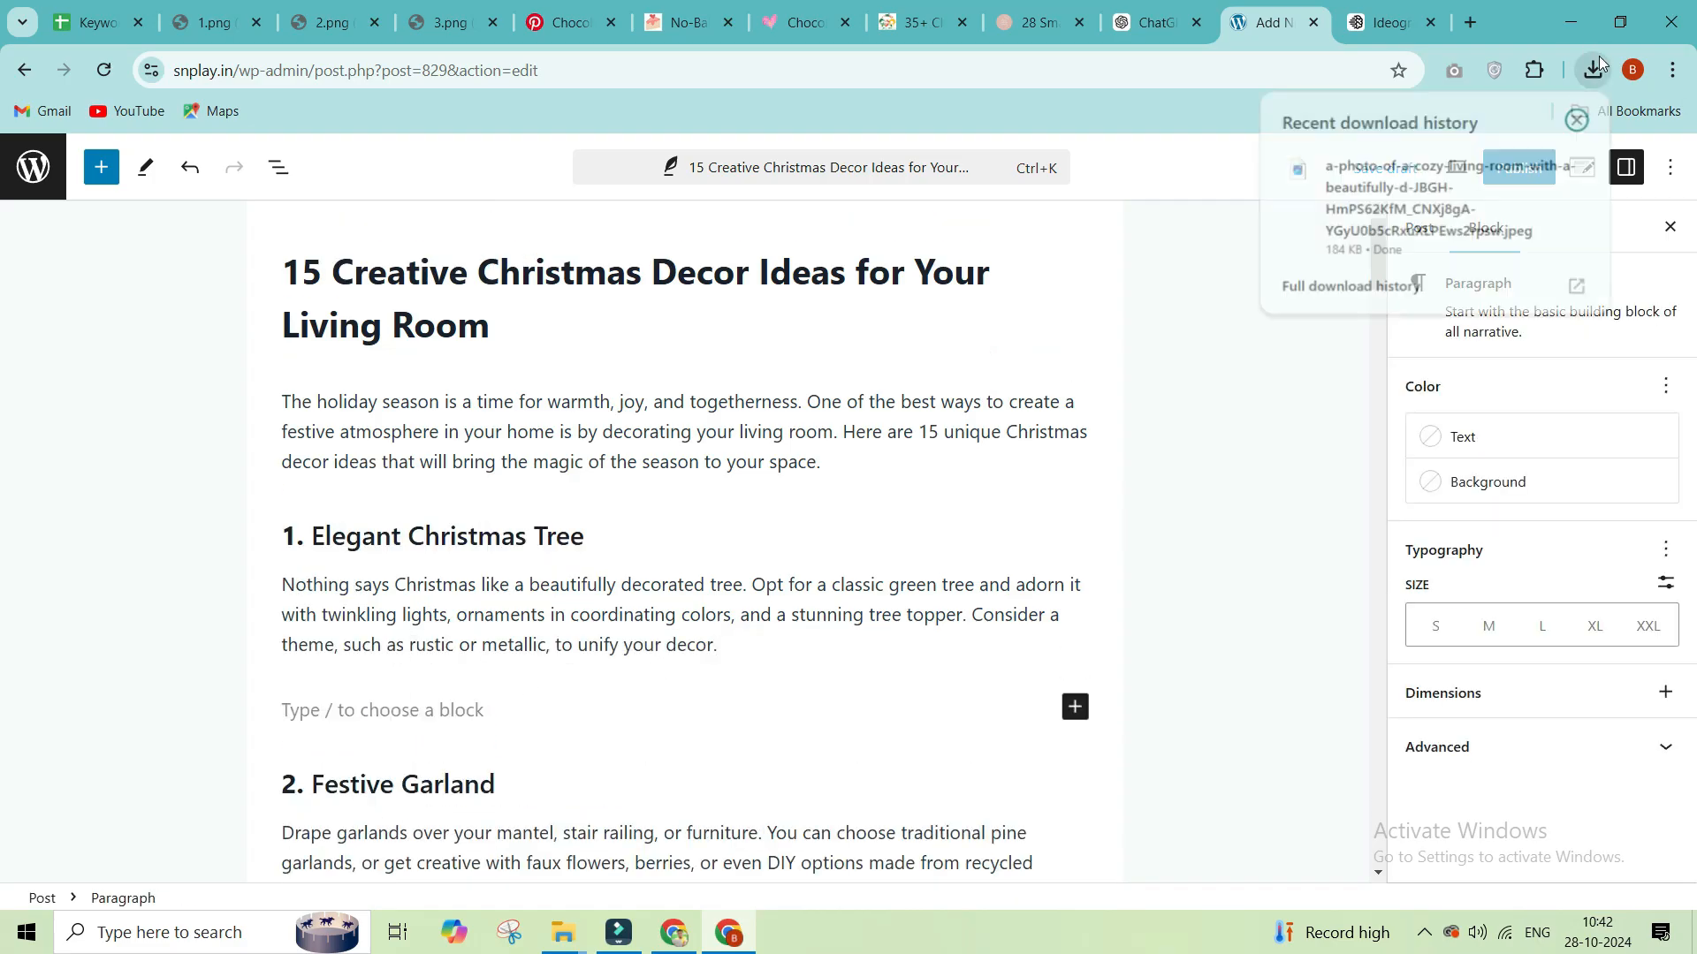
{"action": "left_click_drag", "start_coordinate": [1440, 199], "coordinate": [454, 690]}
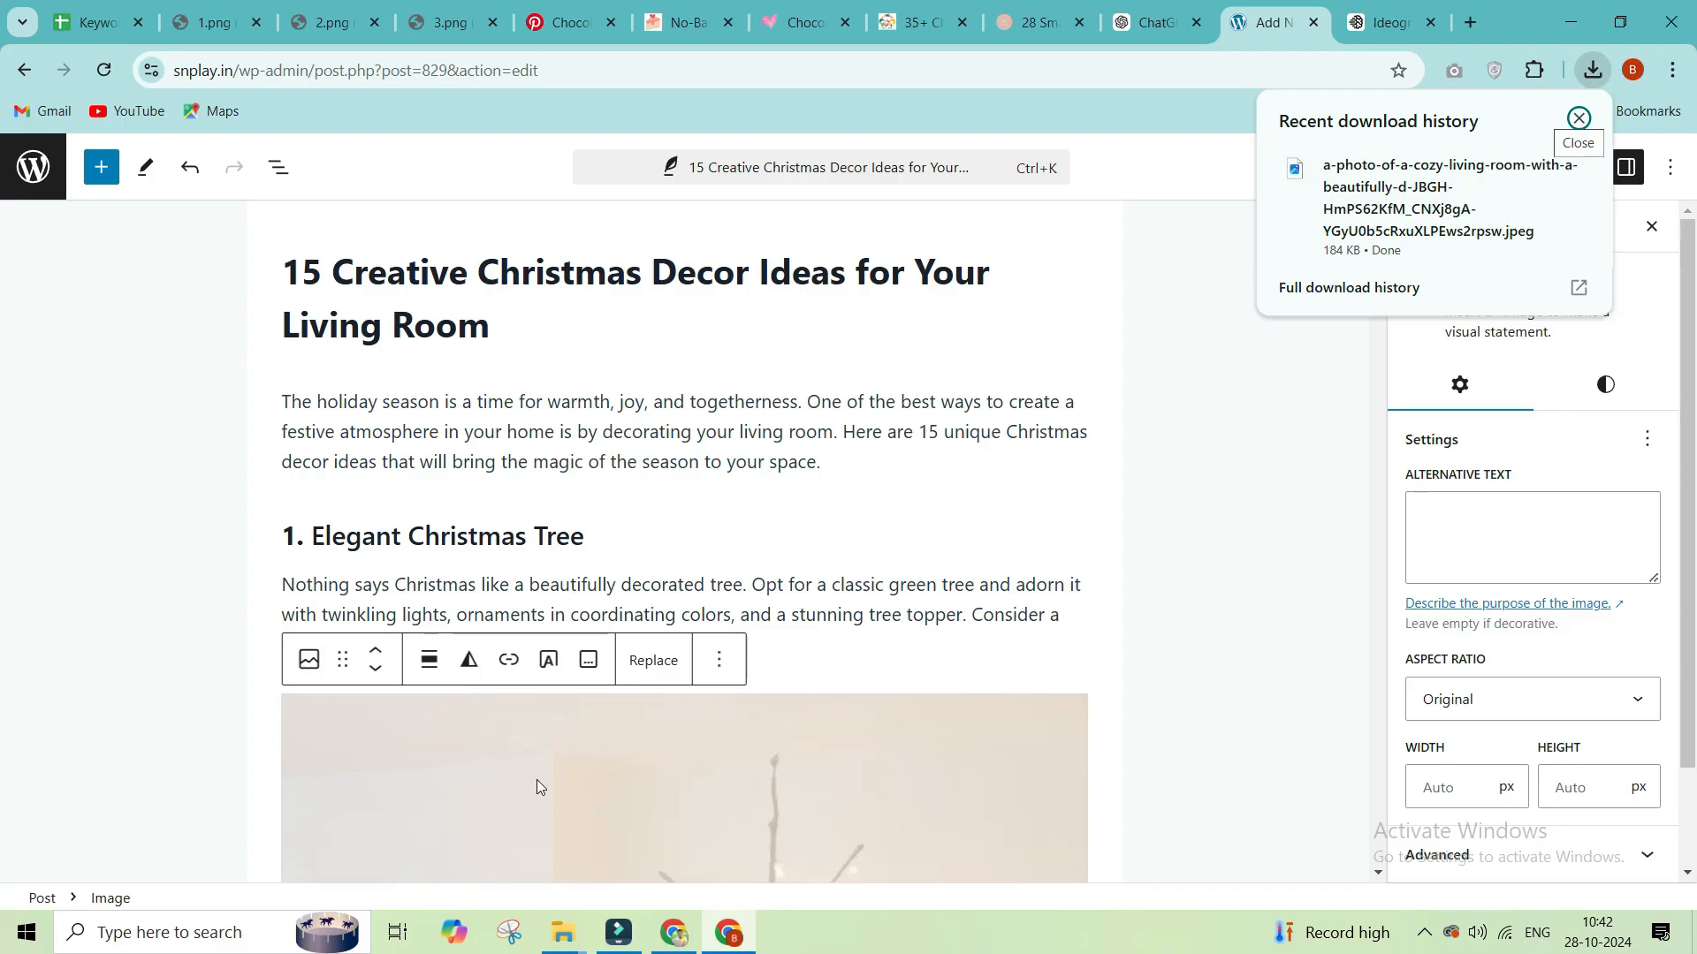
{"action": "left_click", "coordinate": [1578, 119]}
{"action": "left_click", "coordinate": [432, 673]}
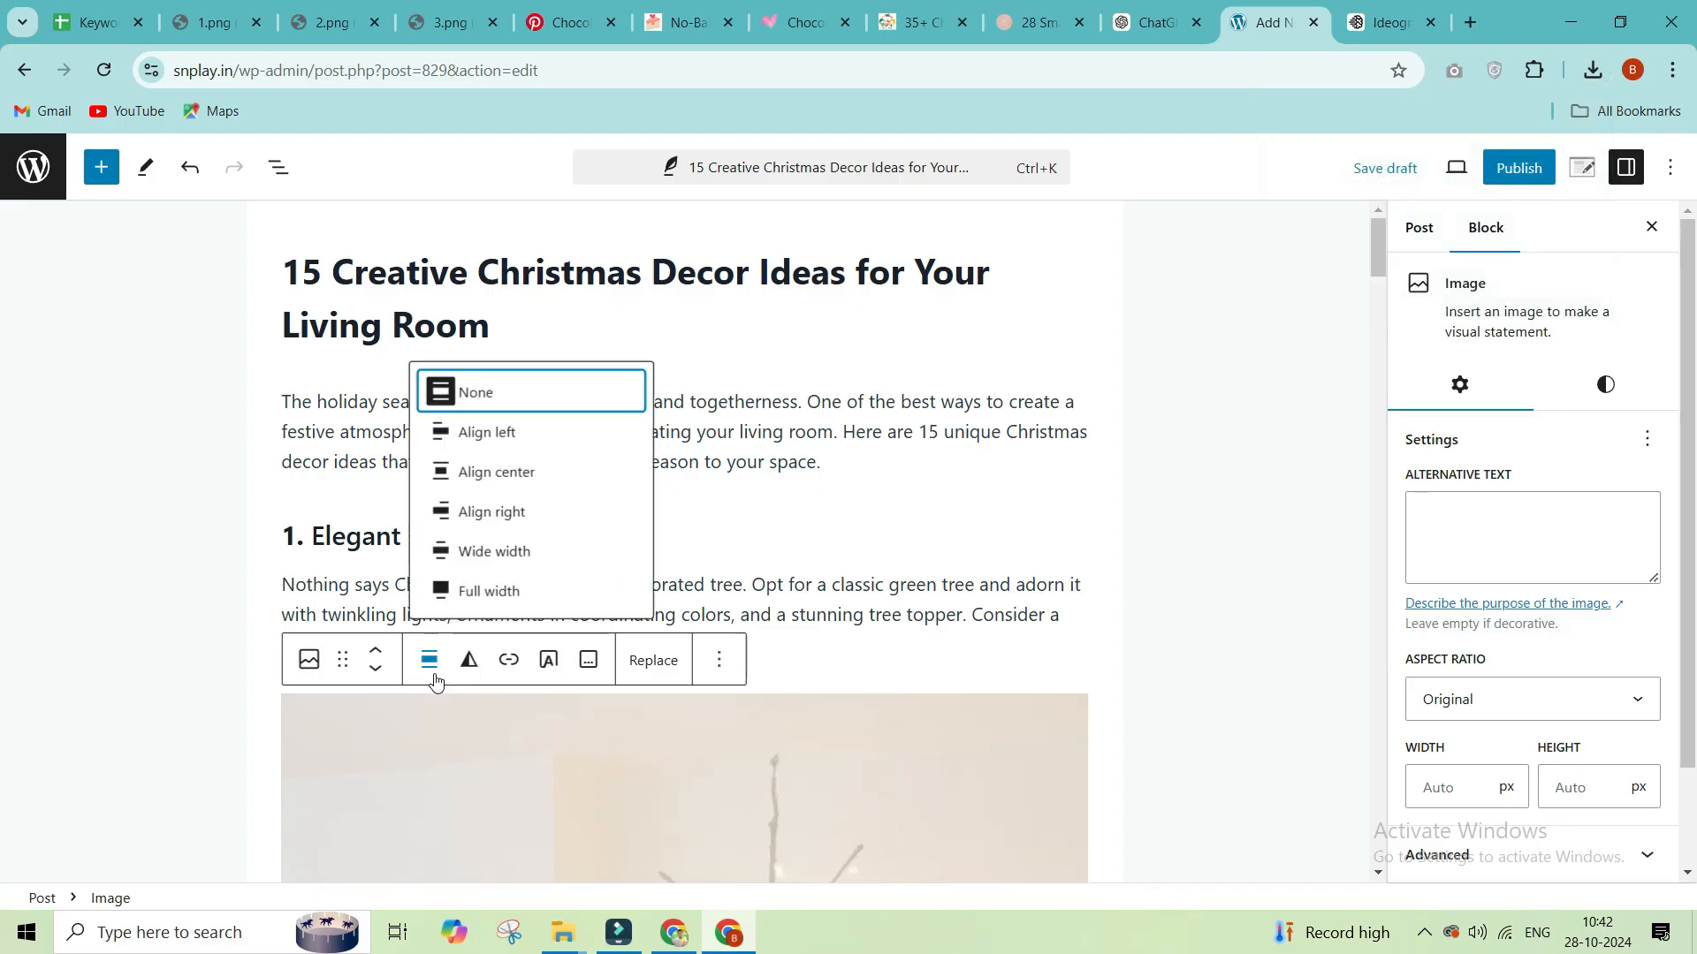
{"action": "left_click", "coordinate": [481, 480]}
{"action": "left_click", "coordinate": [47, 545]}
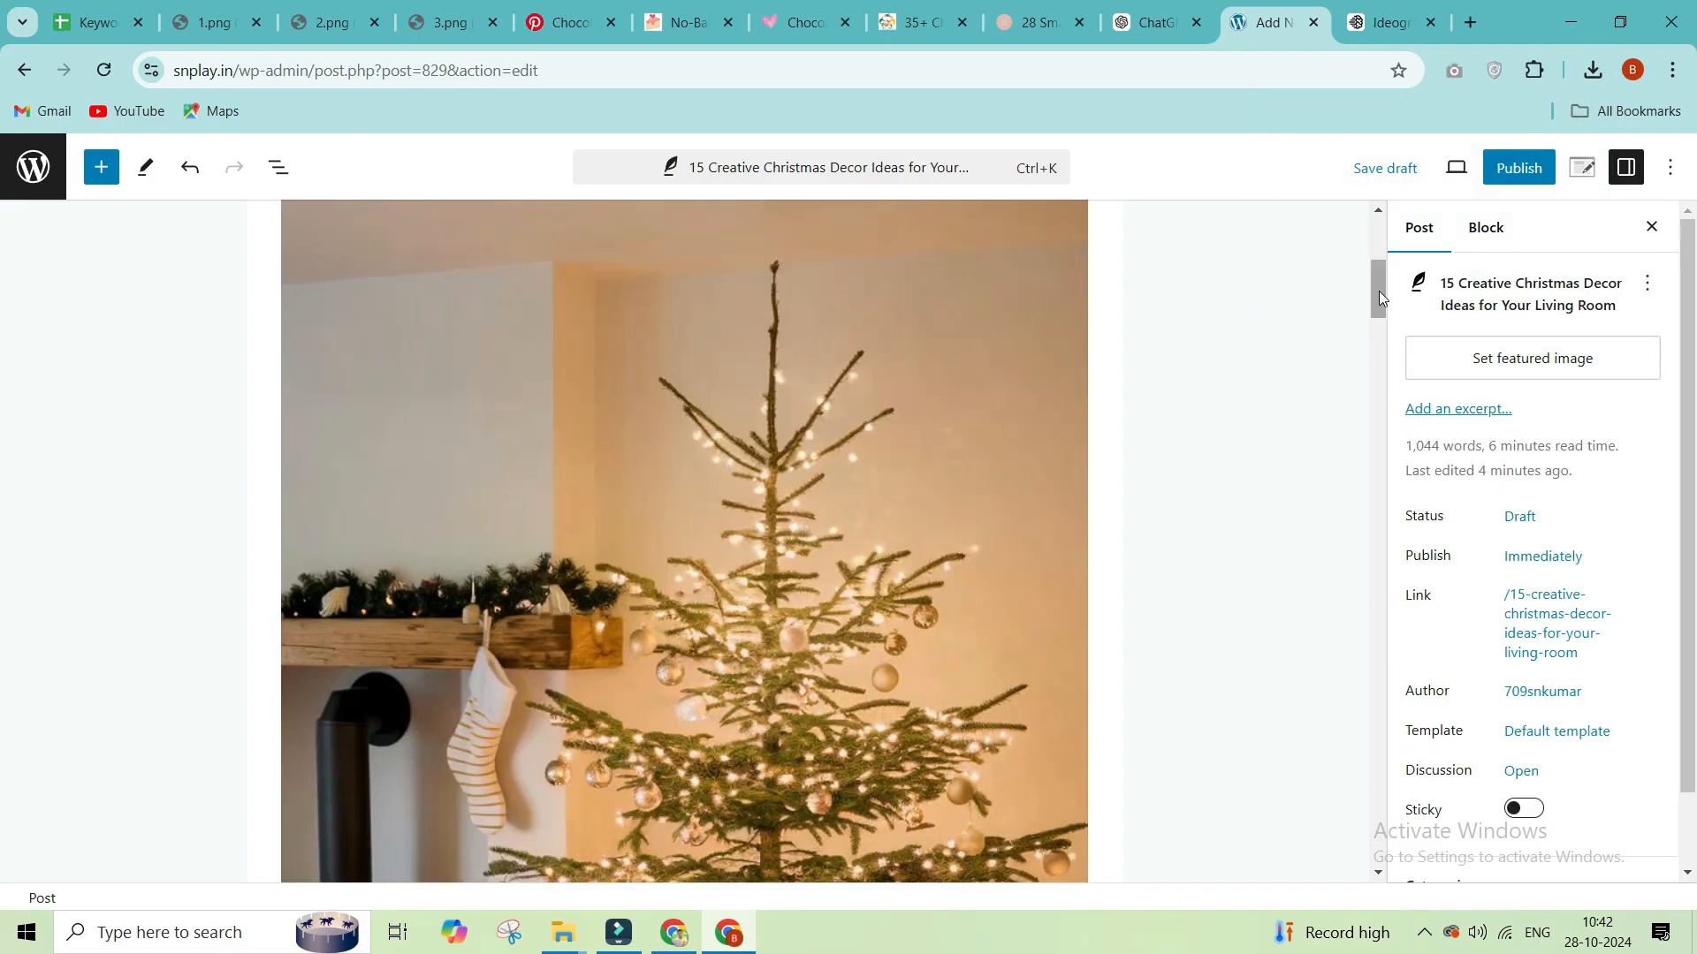
Step: Publish the Christmas decor post immediately with public visibility and open the live post
{"action": "left_click_drag", "start_coordinate": [1378, 288], "coordinate": [1377, 211]}
{"action": "left_click", "coordinate": [1533, 161]}
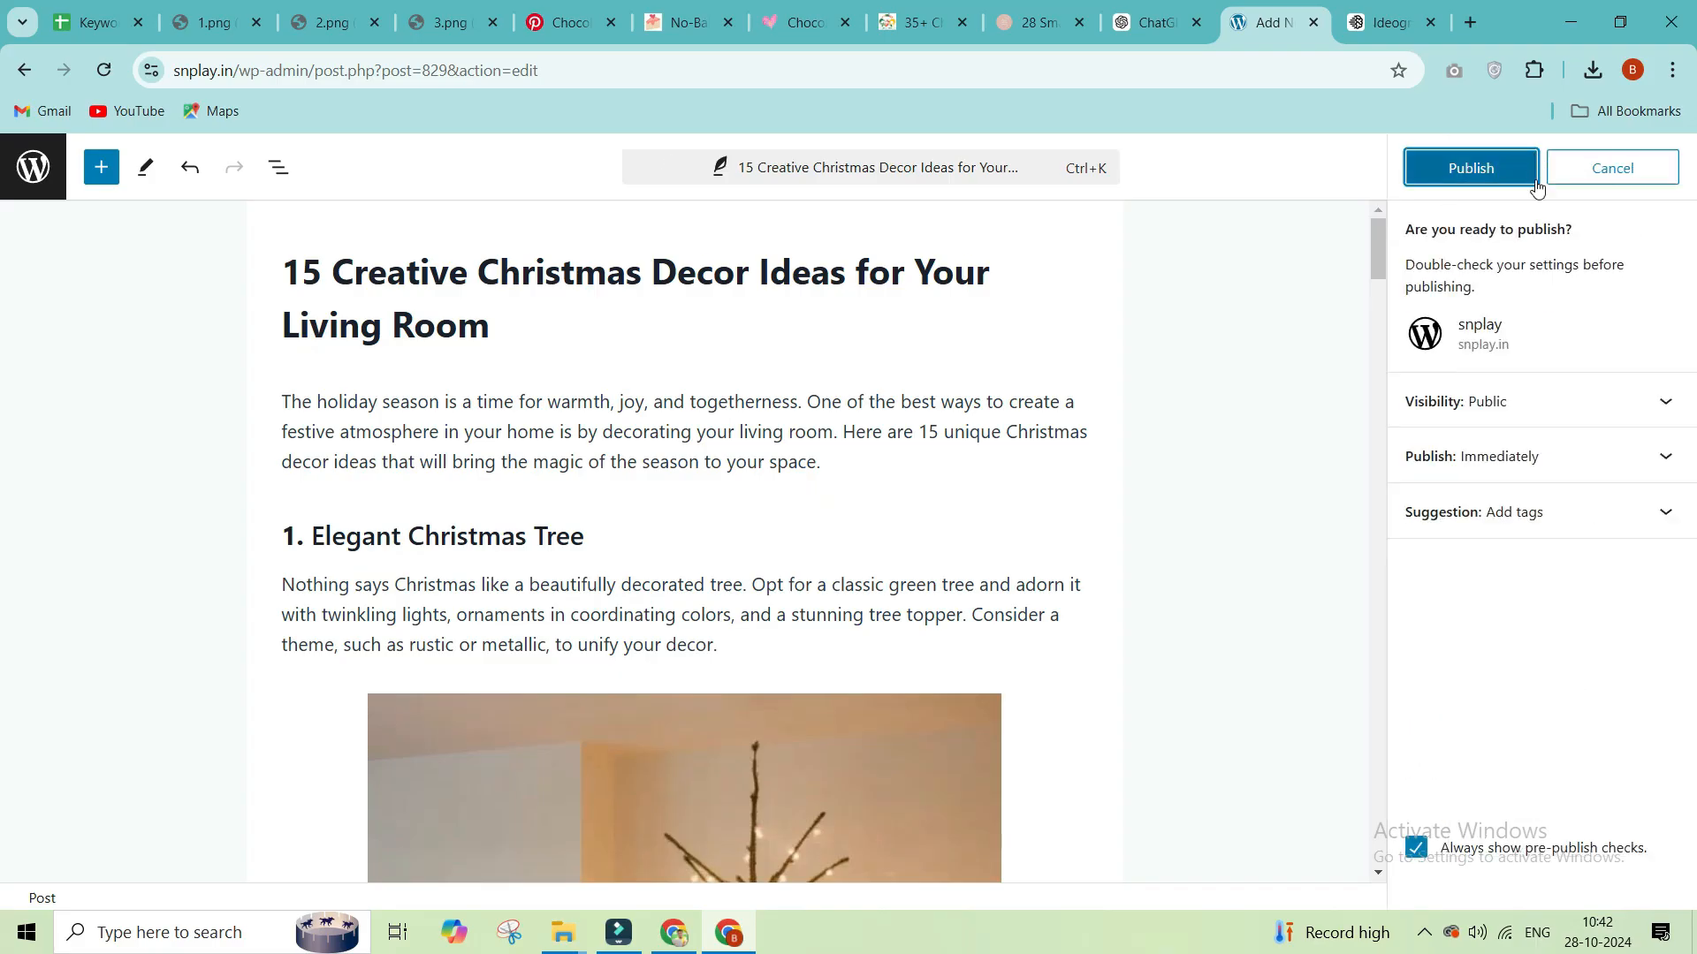
{"action": "left_click", "coordinate": [1508, 172]}
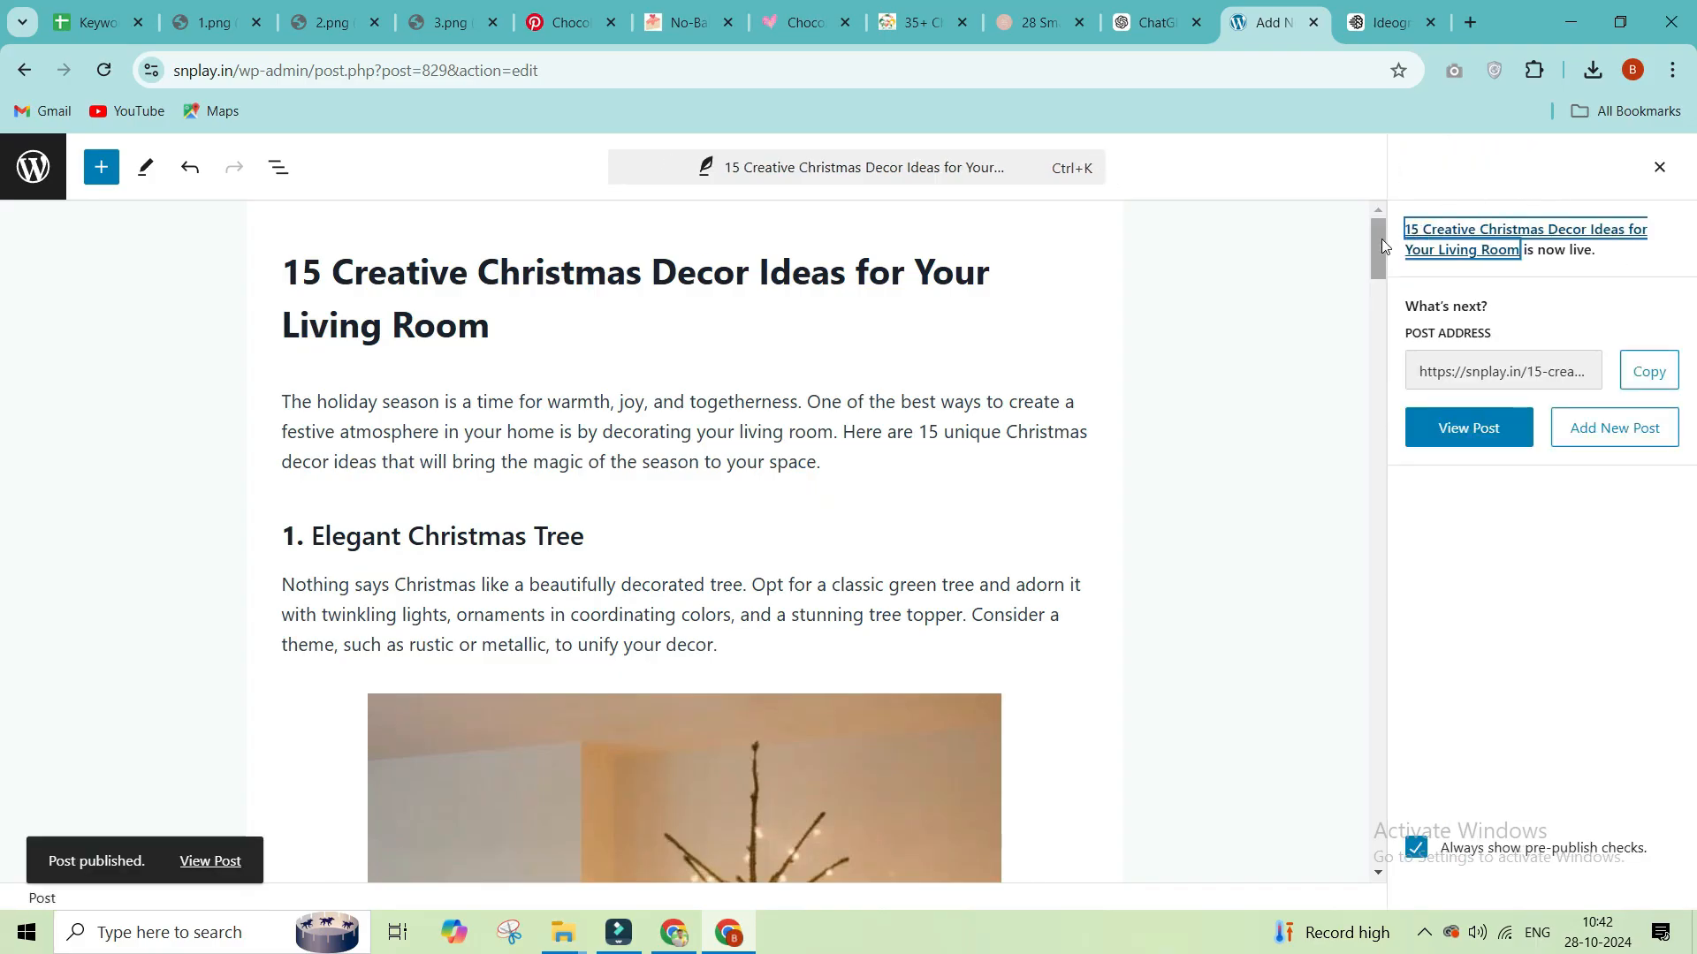
{"action": "left_click", "coordinate": [1433, 431]}
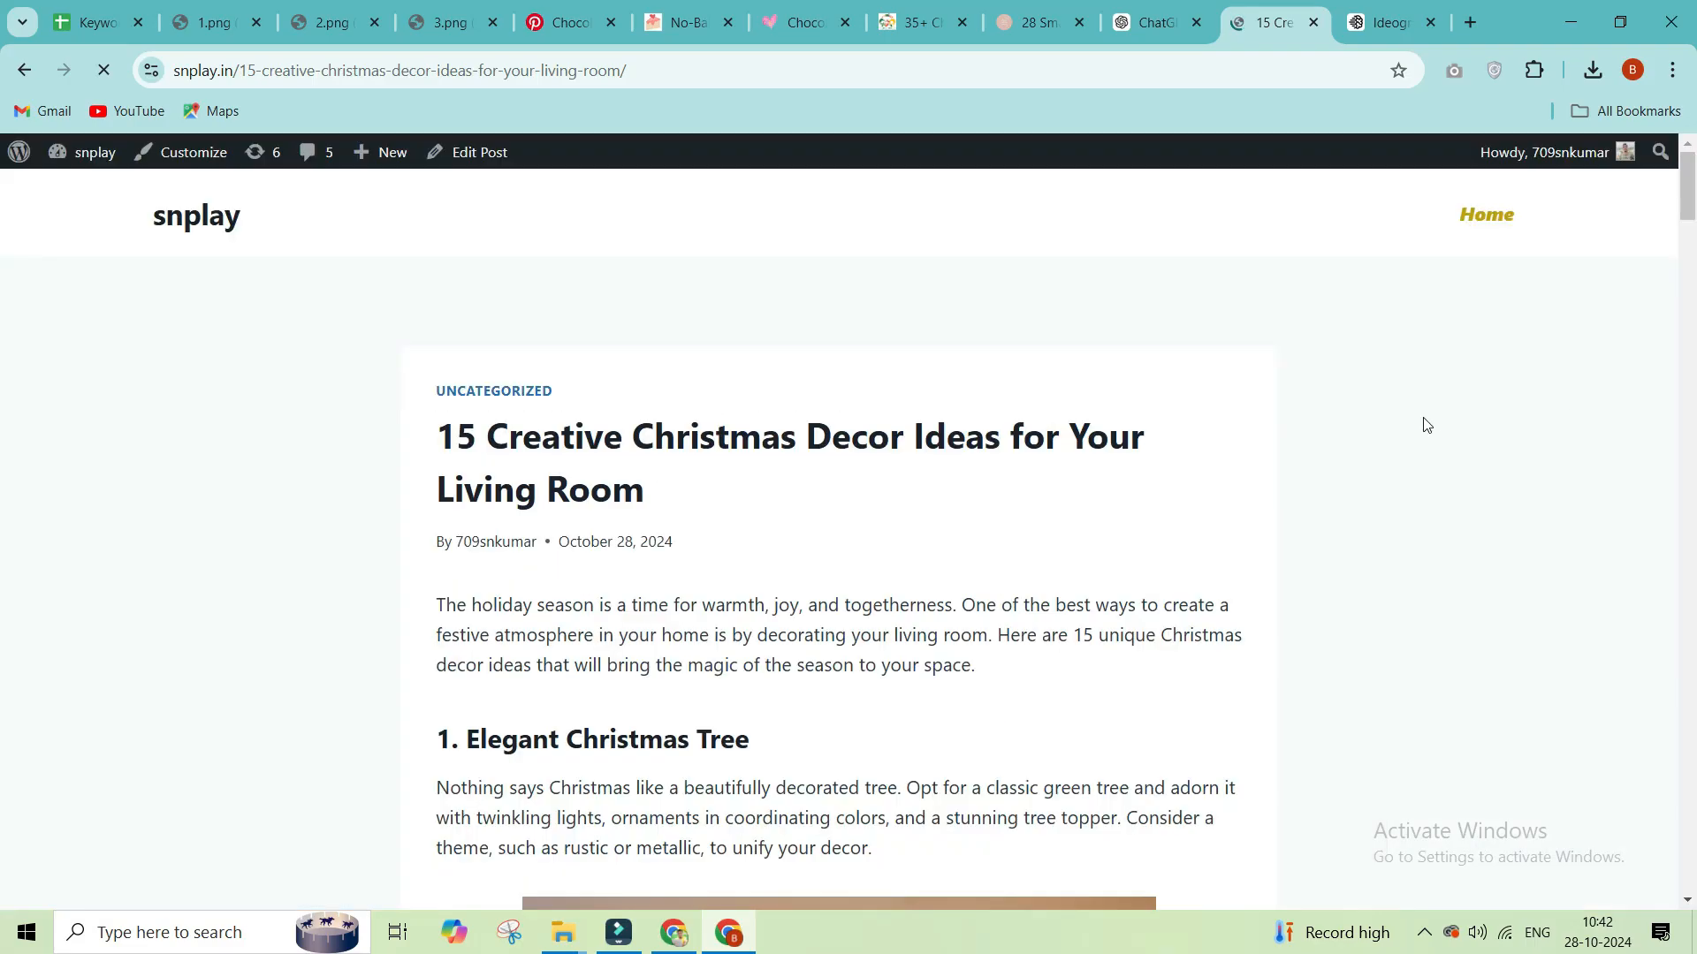
Step: Review the live post's tree image and the "Festive Garland" section with its remaining image prompts
{"action": "scroll", "coordinate": [1420, 424], "scroll_direction": "down", "scroll_amount": 8}
{"action": "scroll", "coordinate": [1007, 415], "scroll_direction": "down", "scroll_amount": 10}
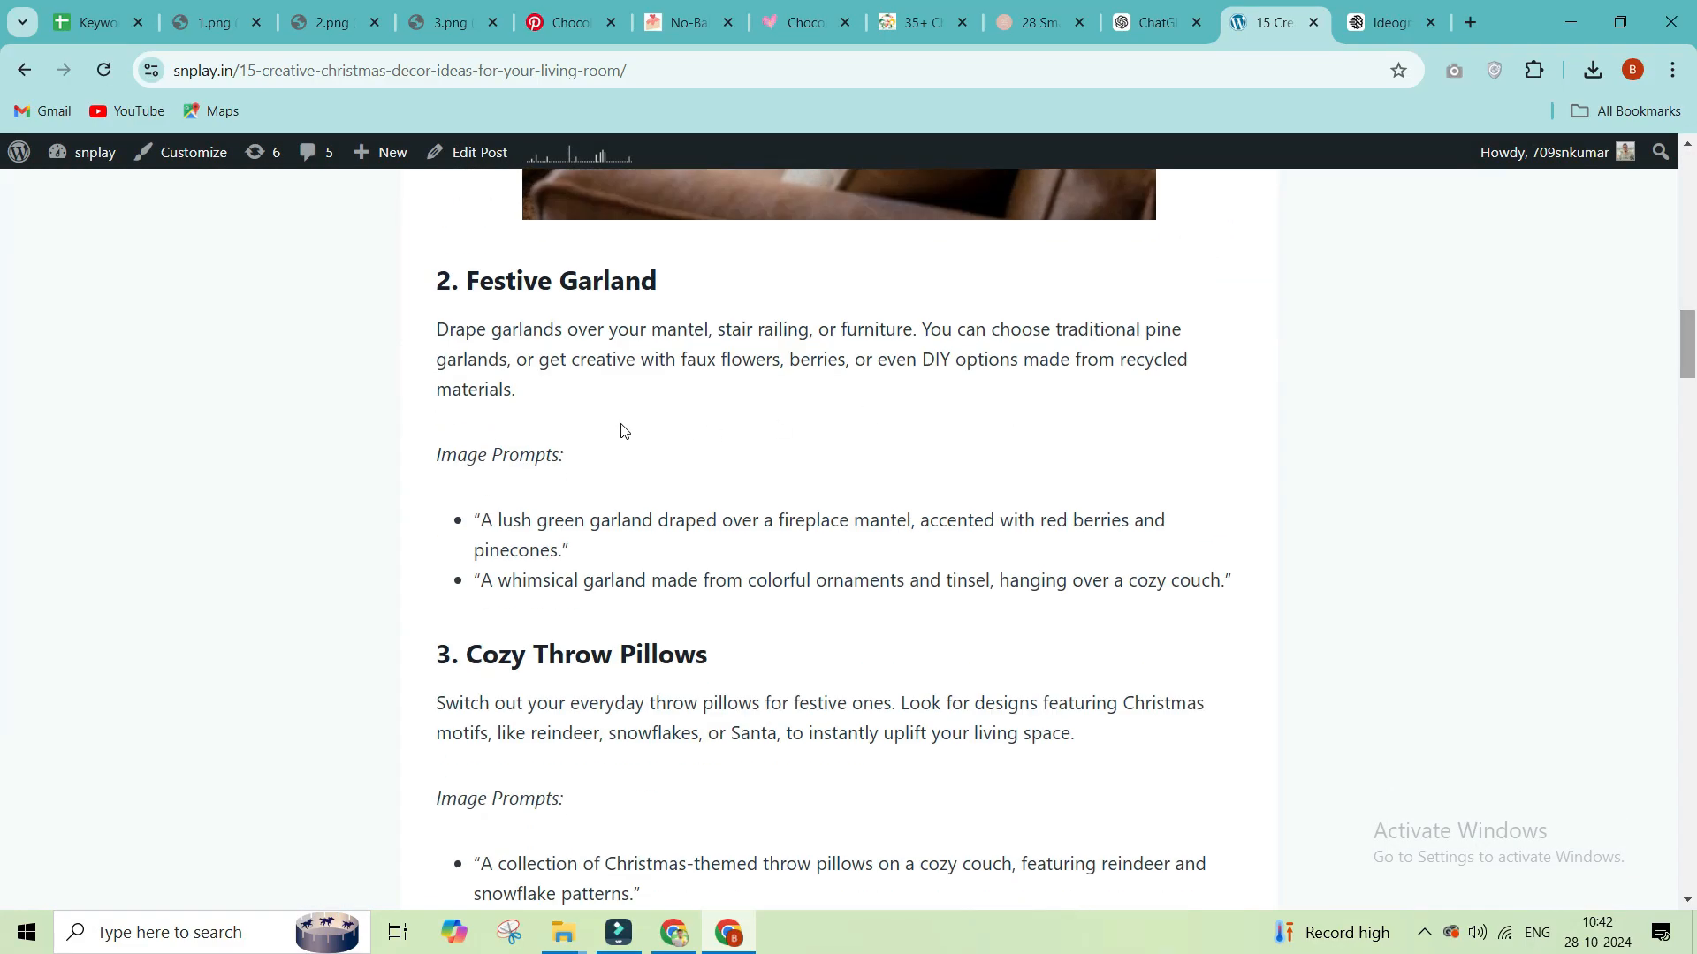
{"action": "triple_click", "coordinate": [500, 272]}
{"action": "left_click_drag", "start_coordinate": [504, 456], "coordinate": [662, 619]}
{"action": "left_click", "coordinate": [1694, 601]}
{"action": "left_click_drag", "start_coordinate": [1694, 601], "coordinate": [1686, 203]}
Step: Review the live post's title and skim down to the "DIY Ornaments" and "Holiday-Inspired Rugs" sections
{"action": "triple_click", "coordinate": [941, 436]}
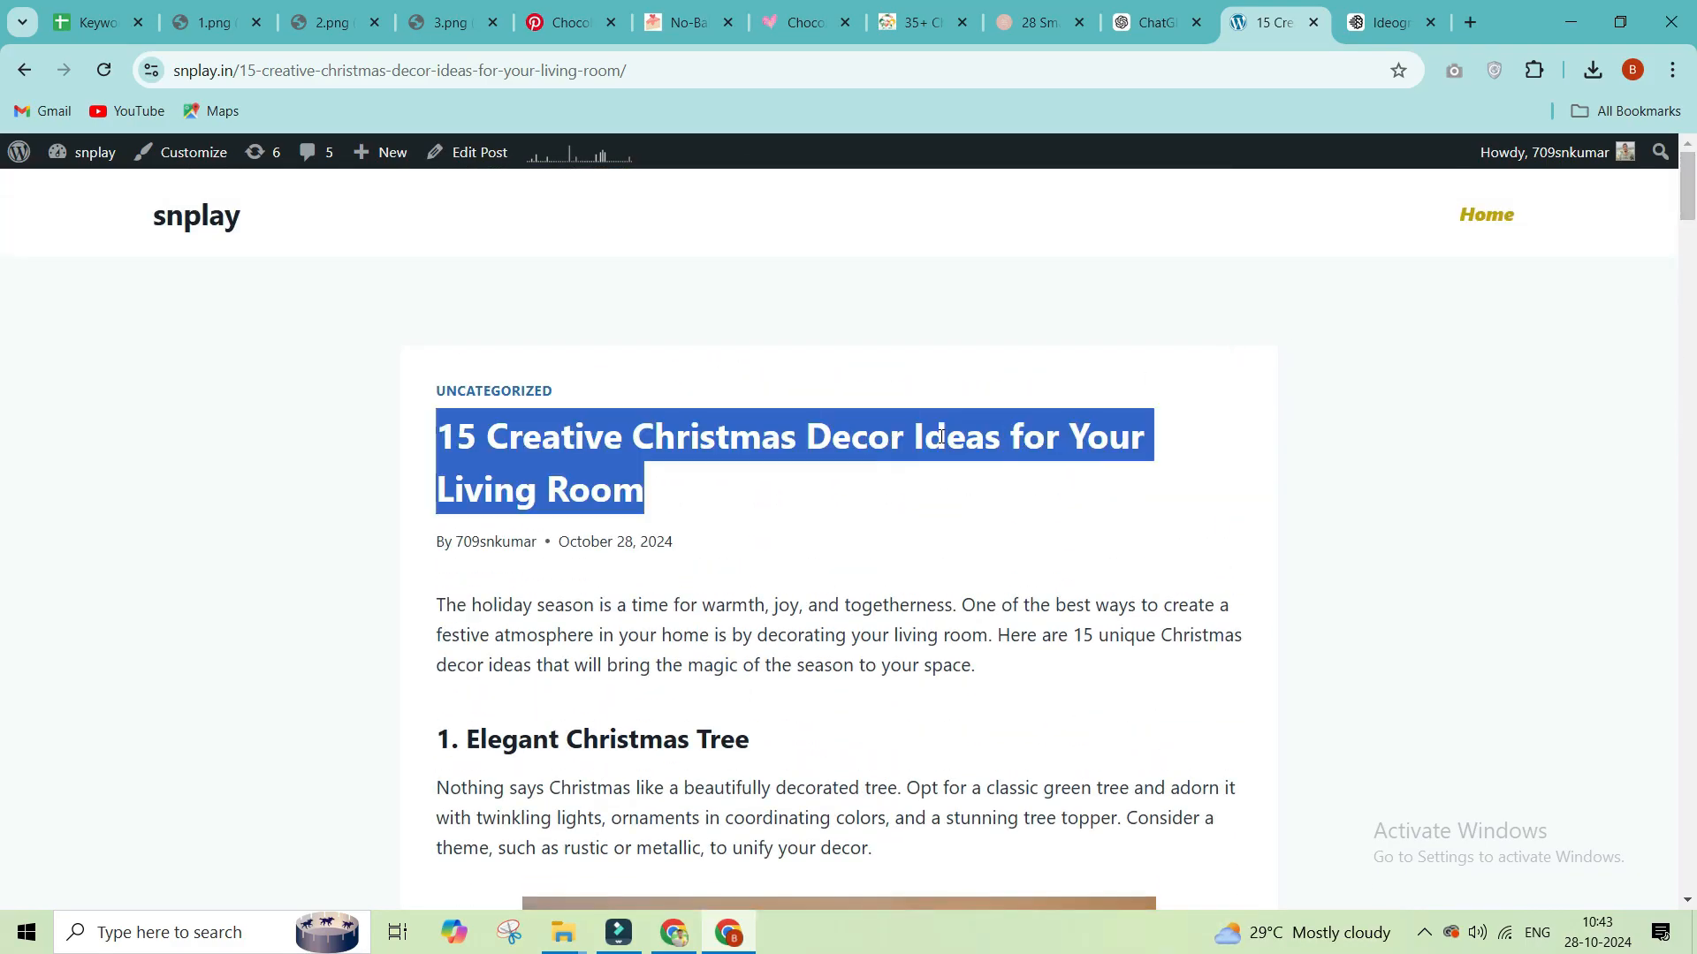
{"action": "left_click", "coordinate": [985, 495]}
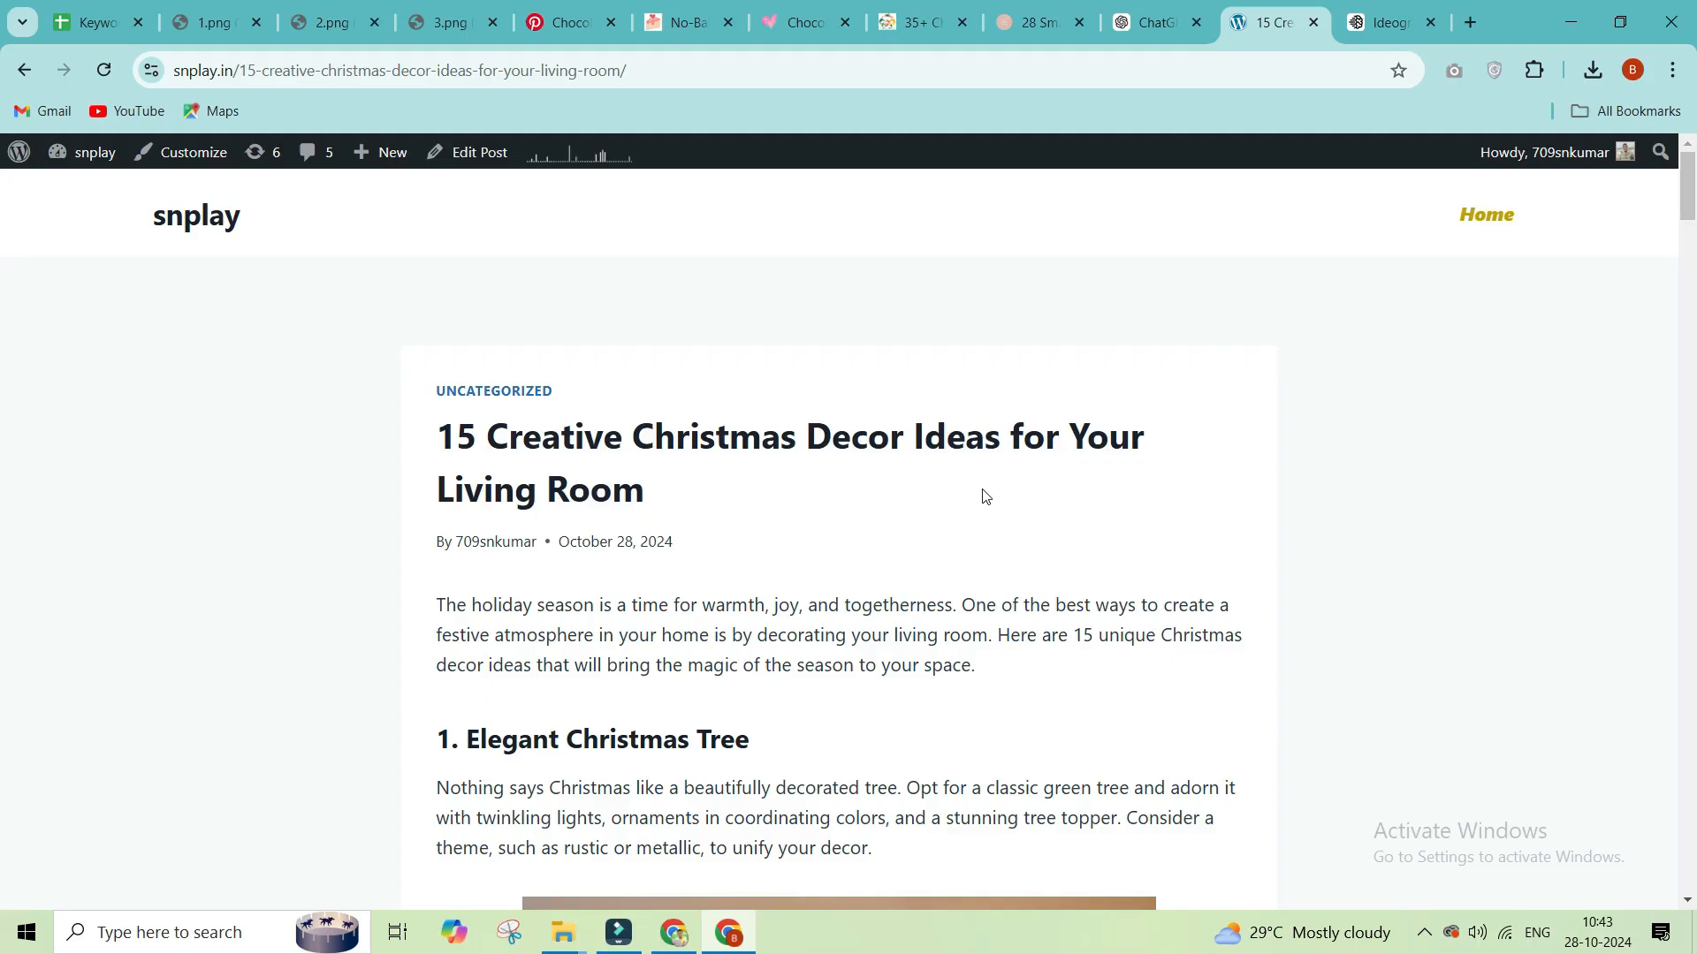
{"action": "triple_click", "coordinate": [1083, 503]}
{"action": "left_click", "coordinate": [968, 500]}
{"action": "left_click_drag", "start_coordinate": [1687, 216], "coordinate": [1691, 659]}
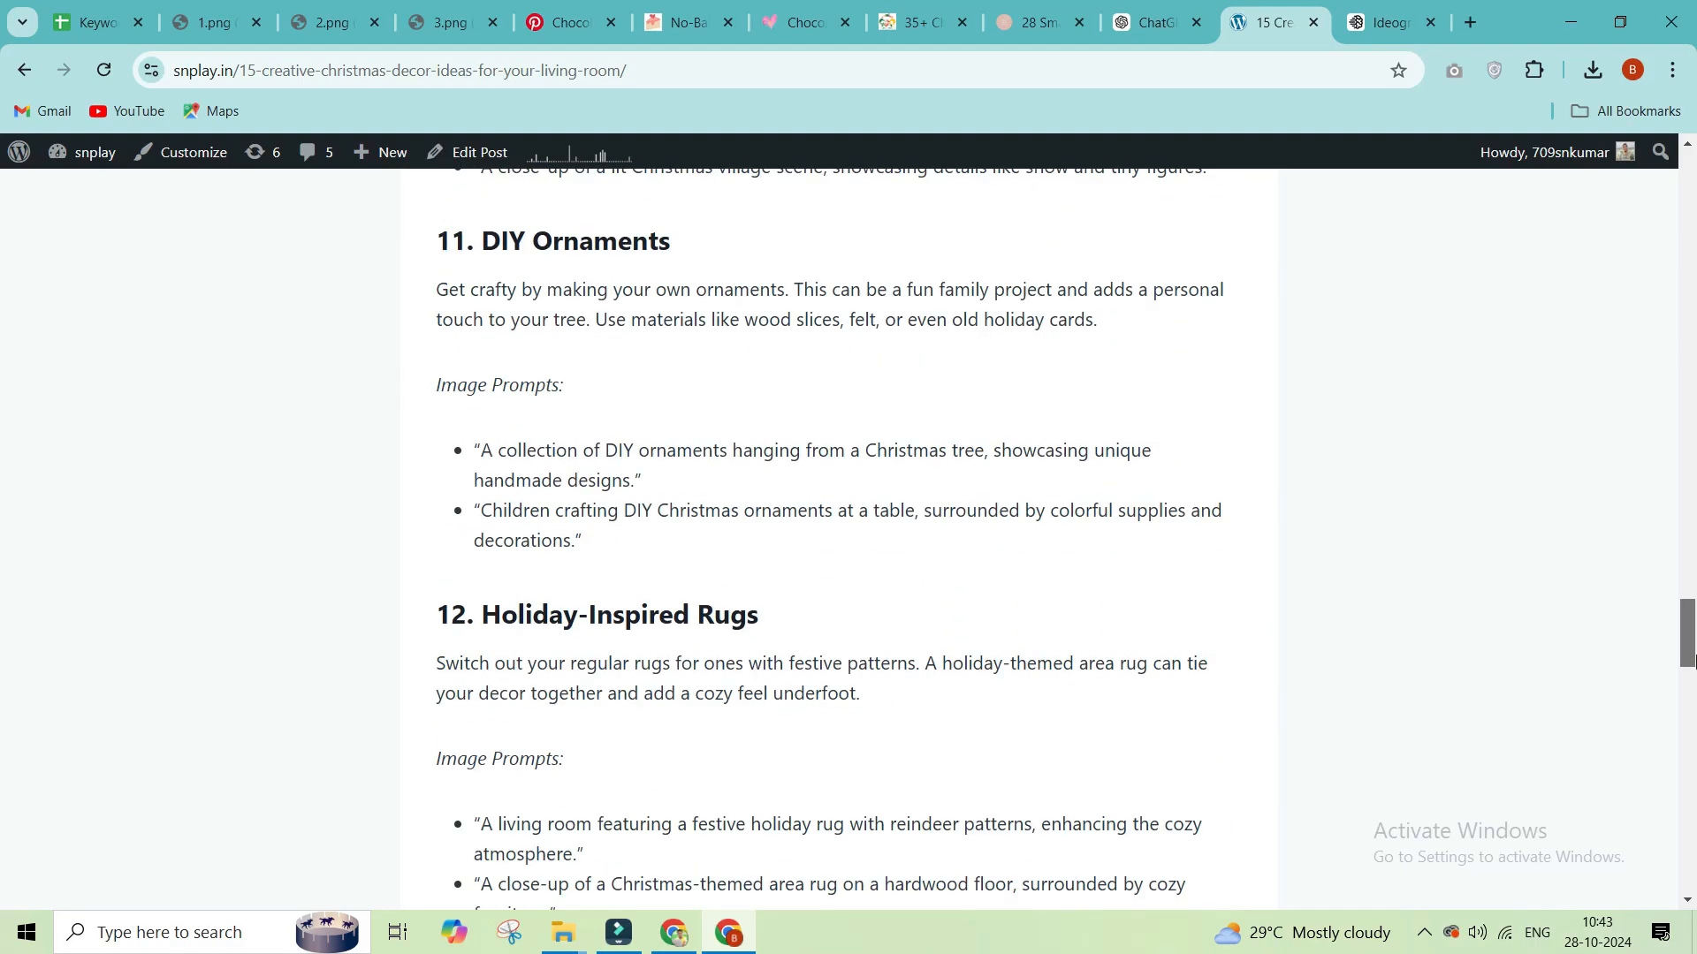
{"action": "left_click_drag", "start_coordinate": [1693, 661], "coordinate": [1693, 661]}
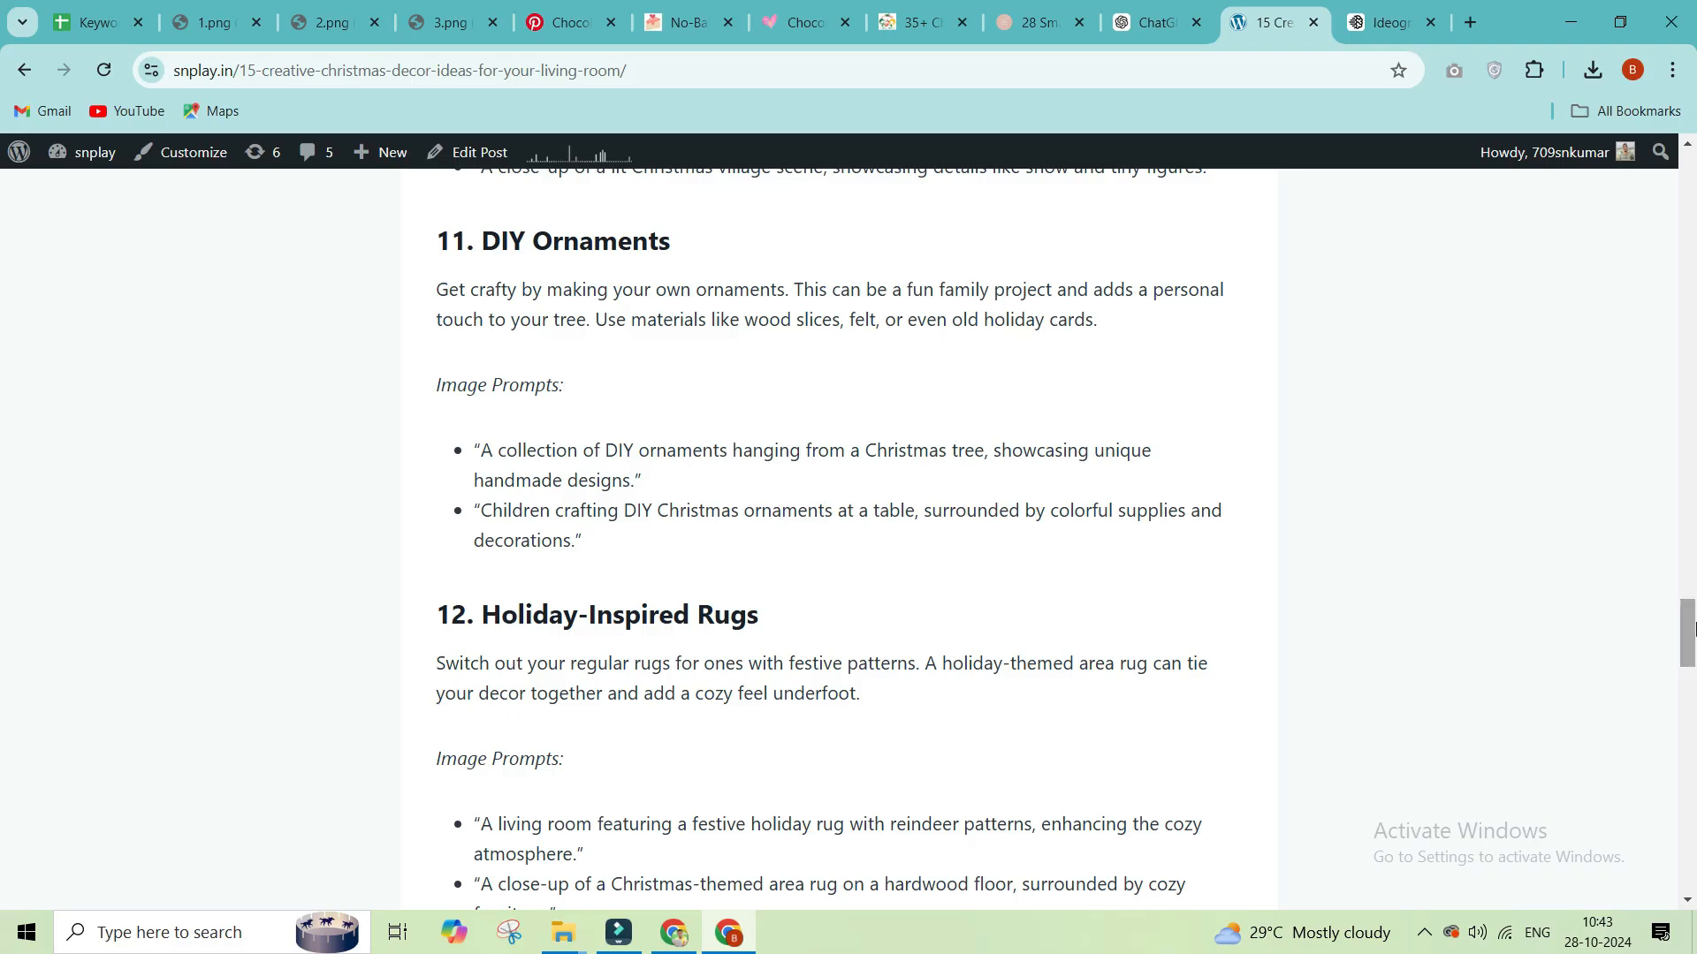